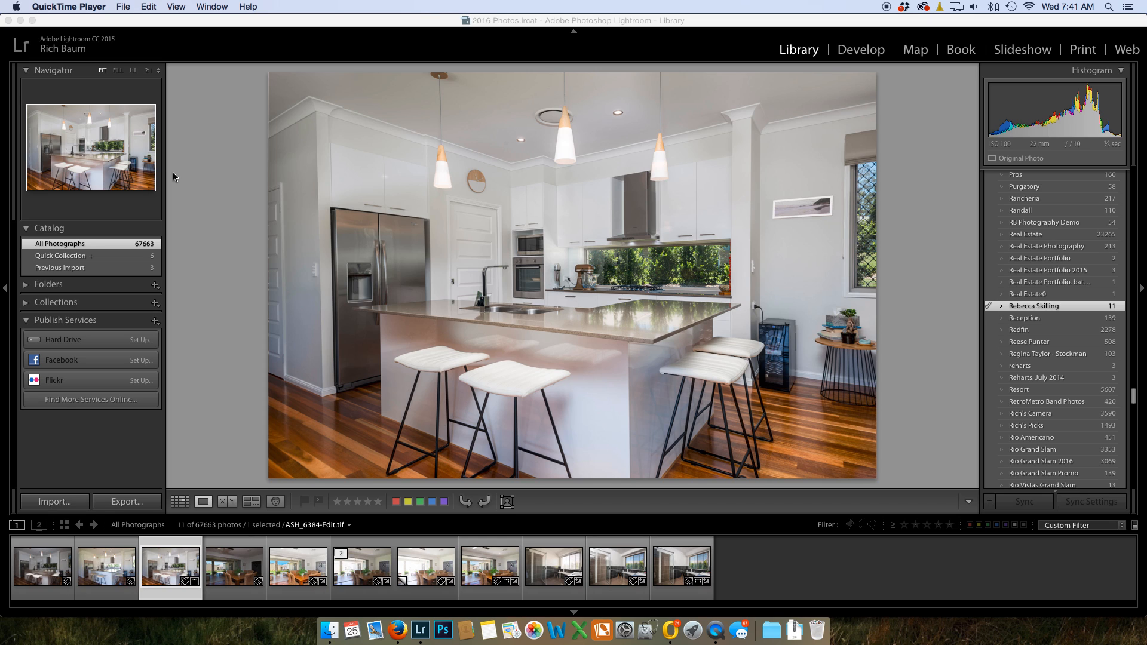
Compare the dark kitchen shot ASH_6384.NEF, the bright shot ASH_6385.NEF and the finished ASH_6384-Edit.tif.
{"action": "left_click", "coordinate": [47, 568]}
{"action": "left_click", "coordinate": [97, 578]}
{"action": "left_click", "coordinate": [156, 576]}
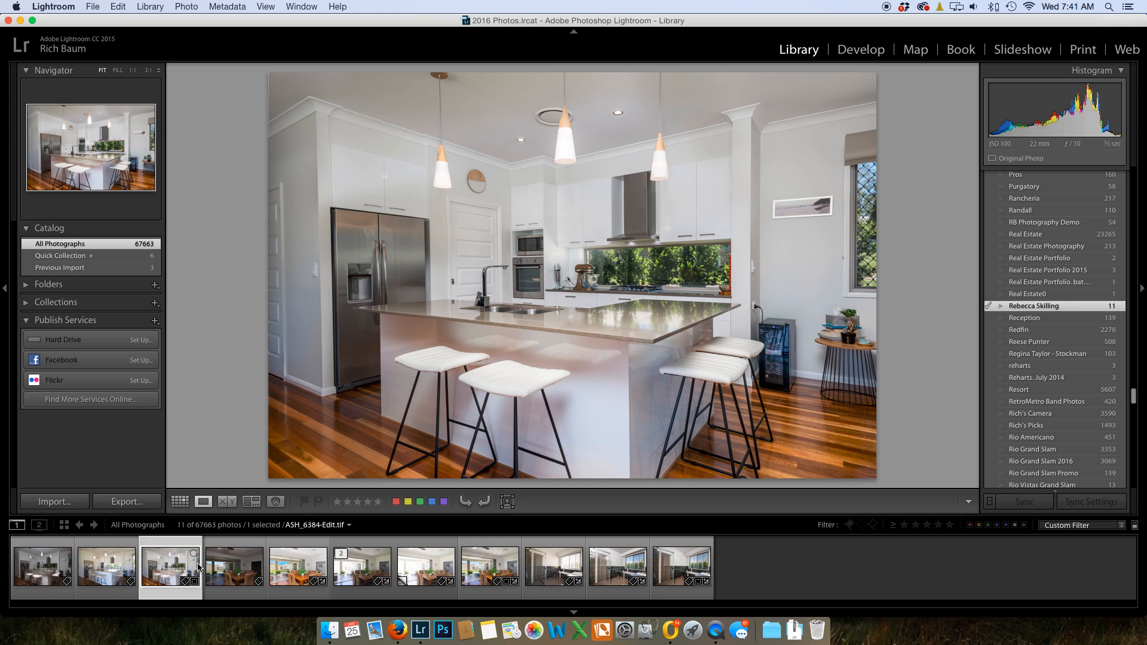
{"action": "key", "text": "Left"}
{"action": "key", "text": "Left"}
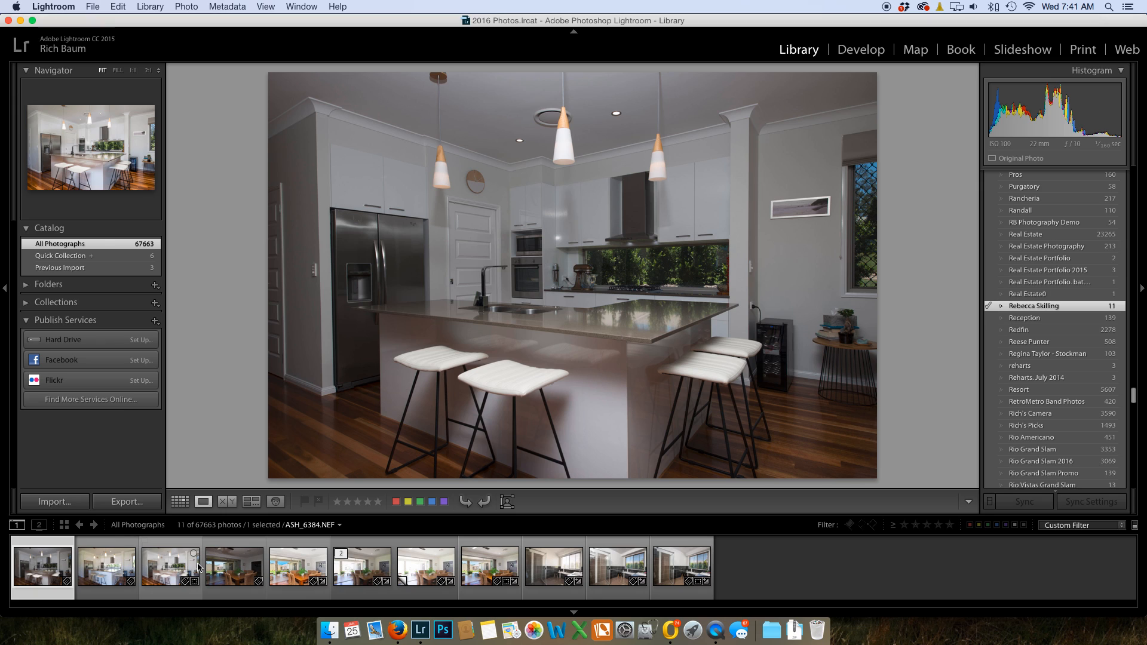
{"action": "key", "text": "Right"}
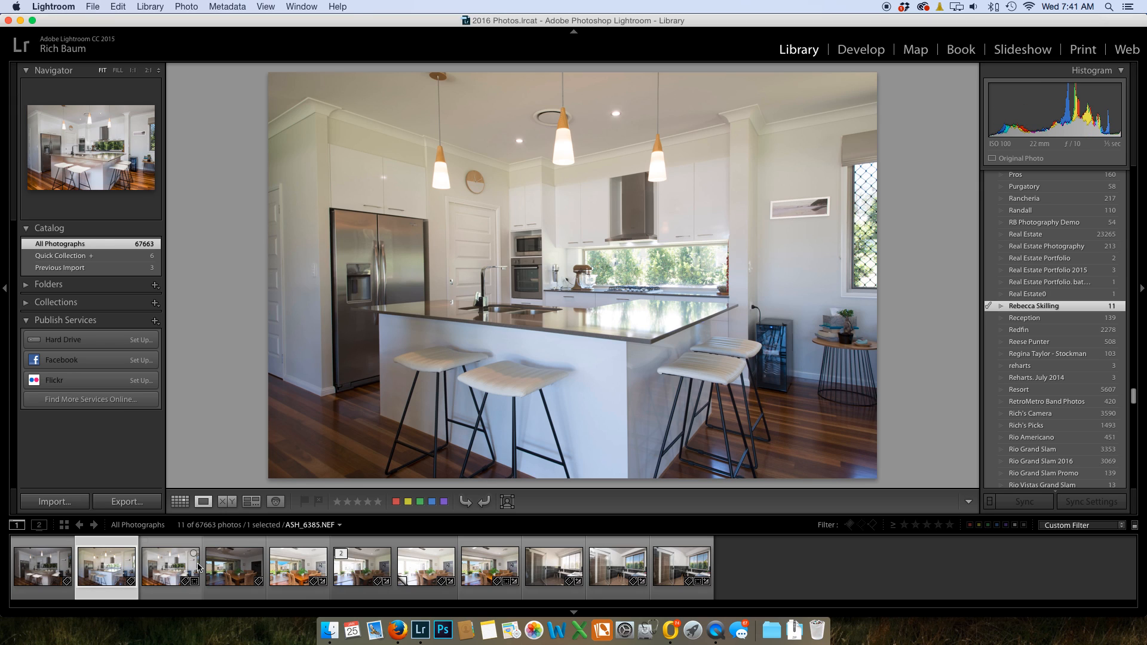
{"action": "key", "text": "Right"}
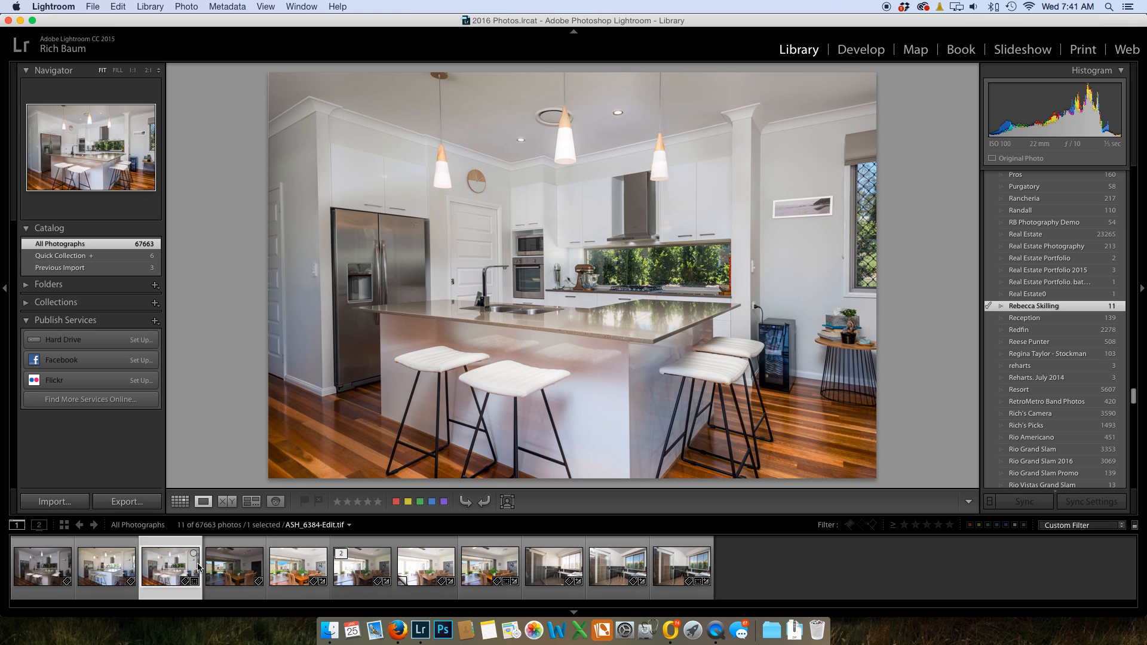
Review the dining room series, from the dark ASH_6390.NEF and bright ASH_6391.NEF exposures to the edited versions.
{"action": "key", "text": "Right"}
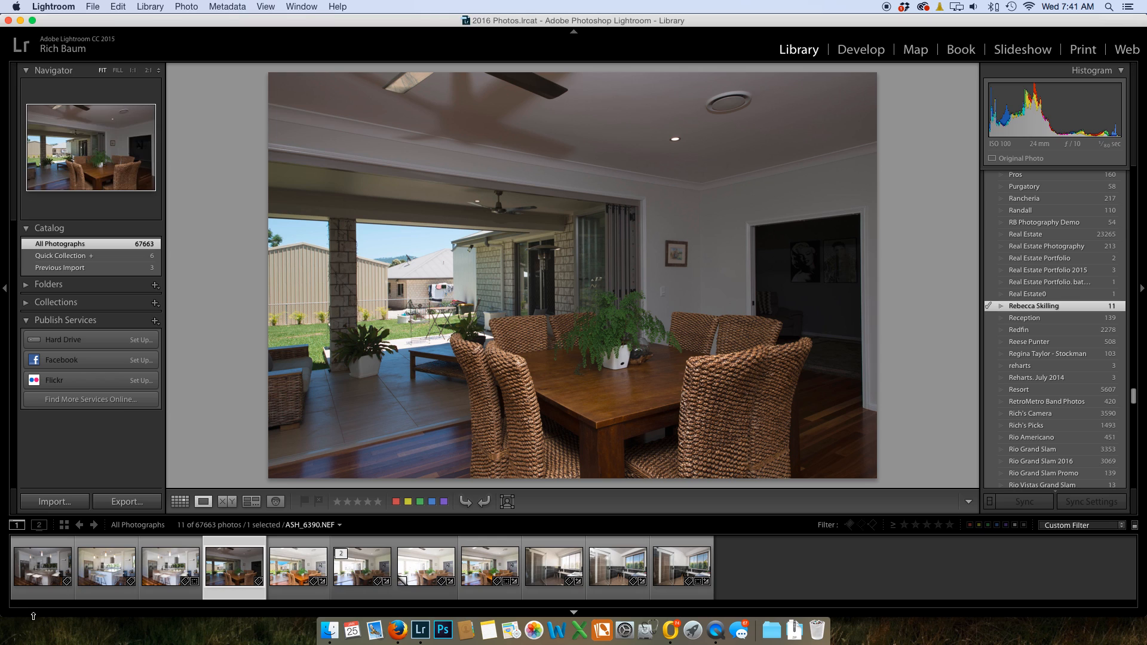
{"action": "left_click", "coordinate": [351, 573]}
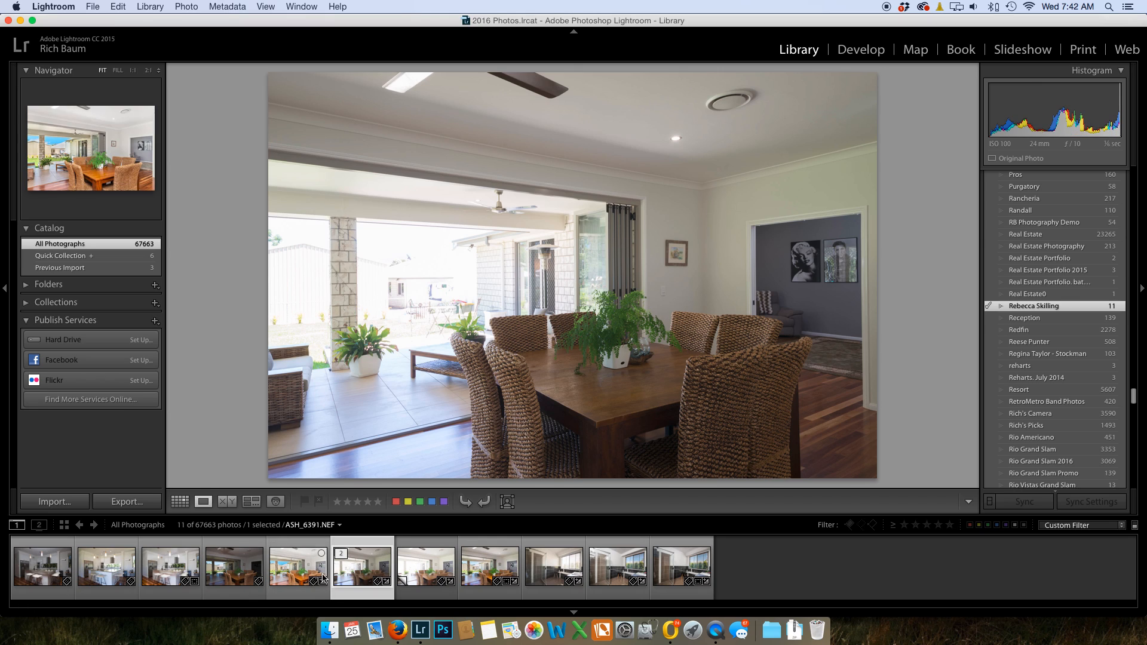
{"action": "left_click", "coordinate": [282, 577]}
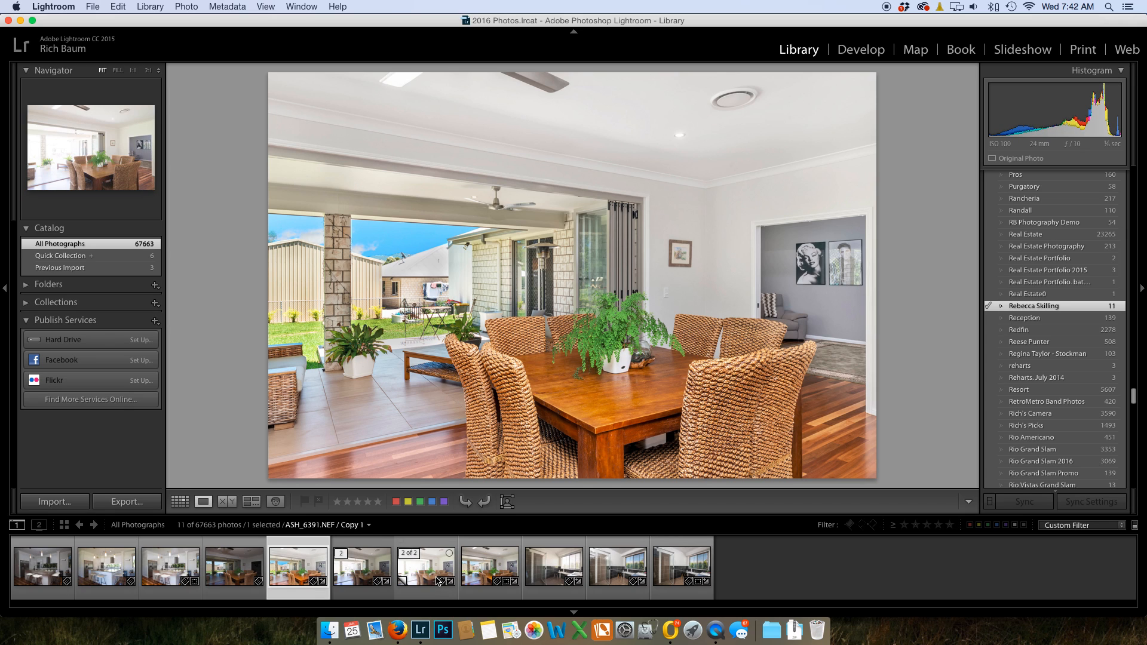
{"action": "left_click", "coordinate": [484, 569]}
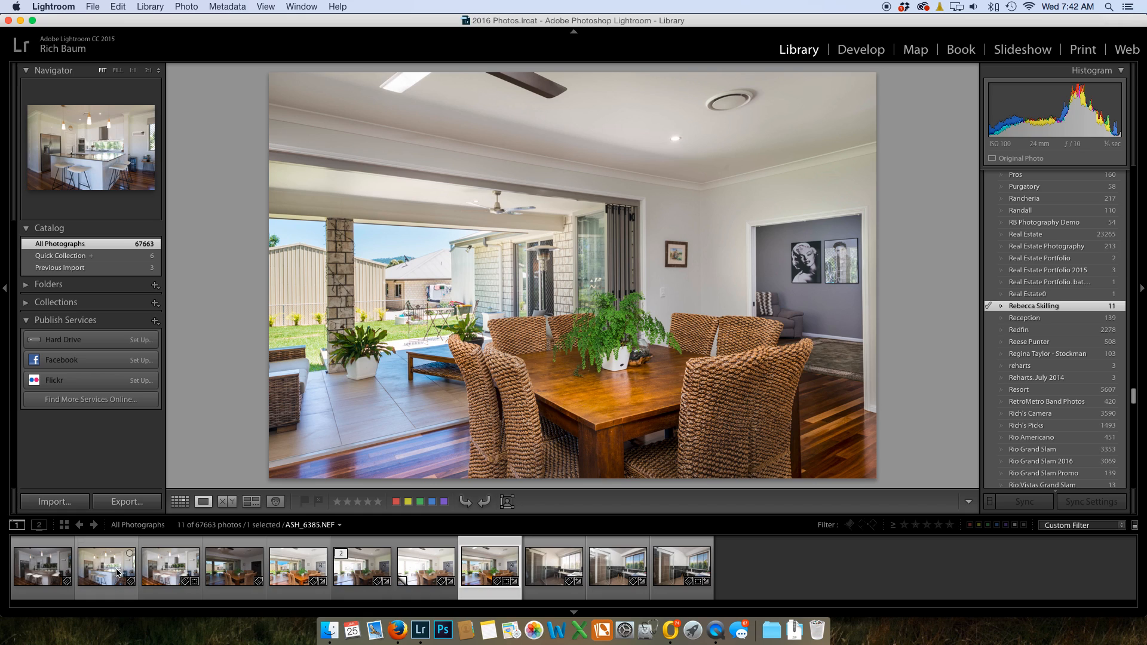
Open the dark kitchen photo ASH_6384.NEF in the Develop module and compare it with ASH_6385.NEF.
{"action": "left_click", "coordinate": [54, 567]}
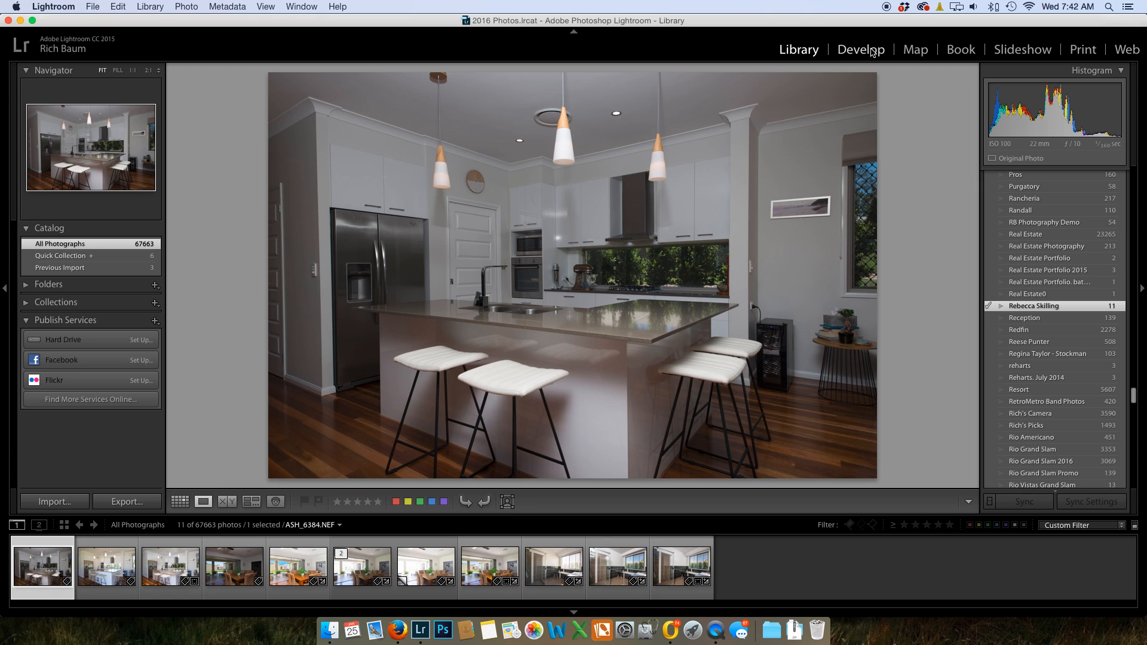
{"action": "left_click", "coordinate": [873, 51]}
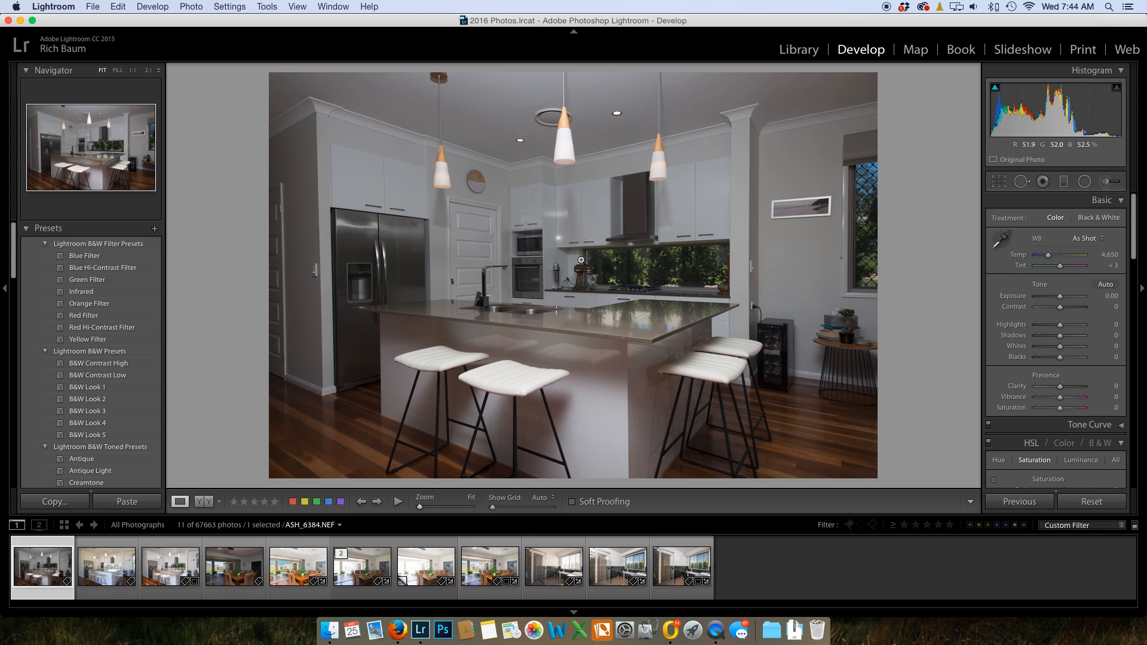
{"action": "left_click", "coordinate": [113, 572]}
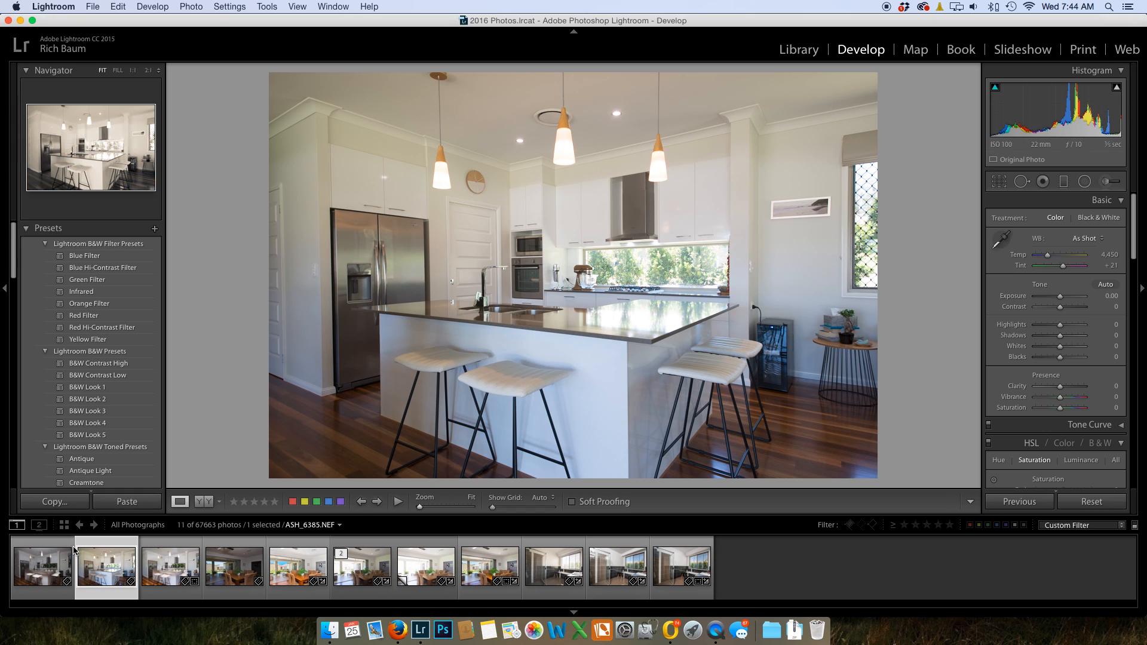
{"action": "left_click", "coordinate": [53, 566]}
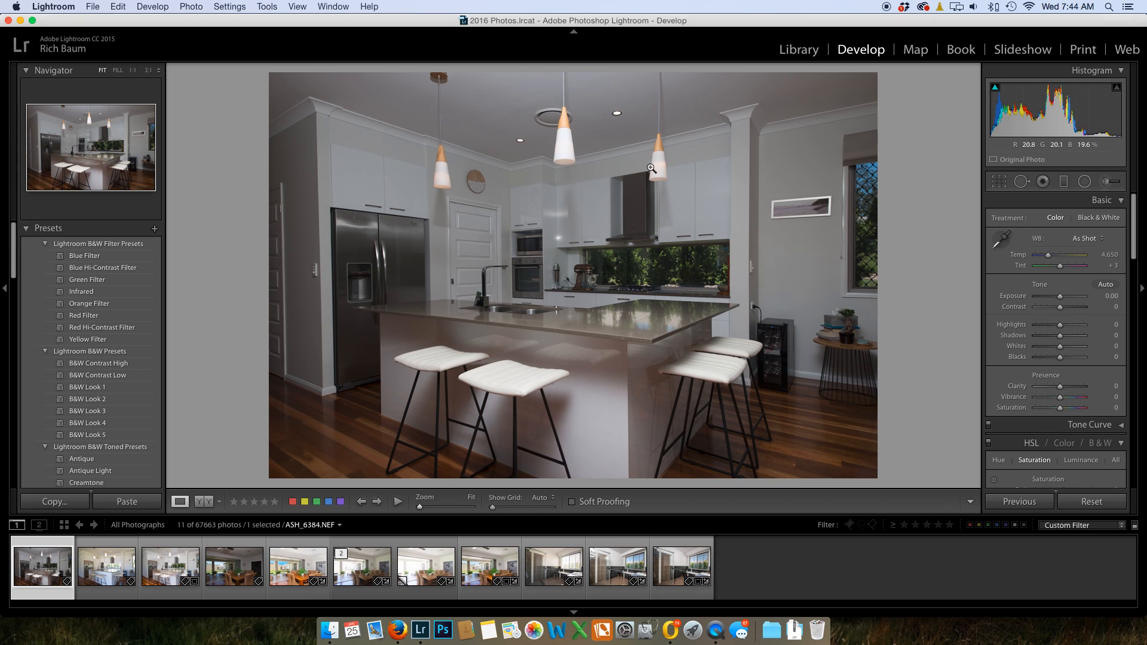
Apply the Z Full Bump user preset to ASH_6384.NEF and raise its exposure to +0.95.
{"action": "scroll", "coordinate": [90, 323], "scroll_direction": "down", "scroll_amount": 5}
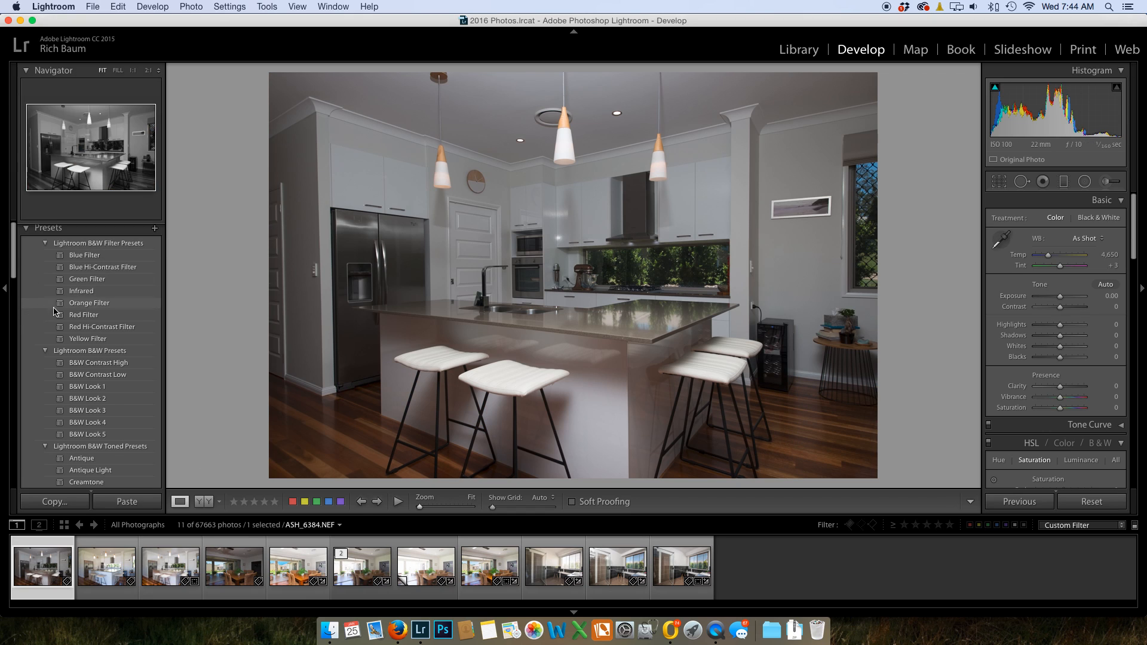
{"action": "scroll", "coordinate": [88, 323], "scroll_direction": "down", "scroll_amount": 10}
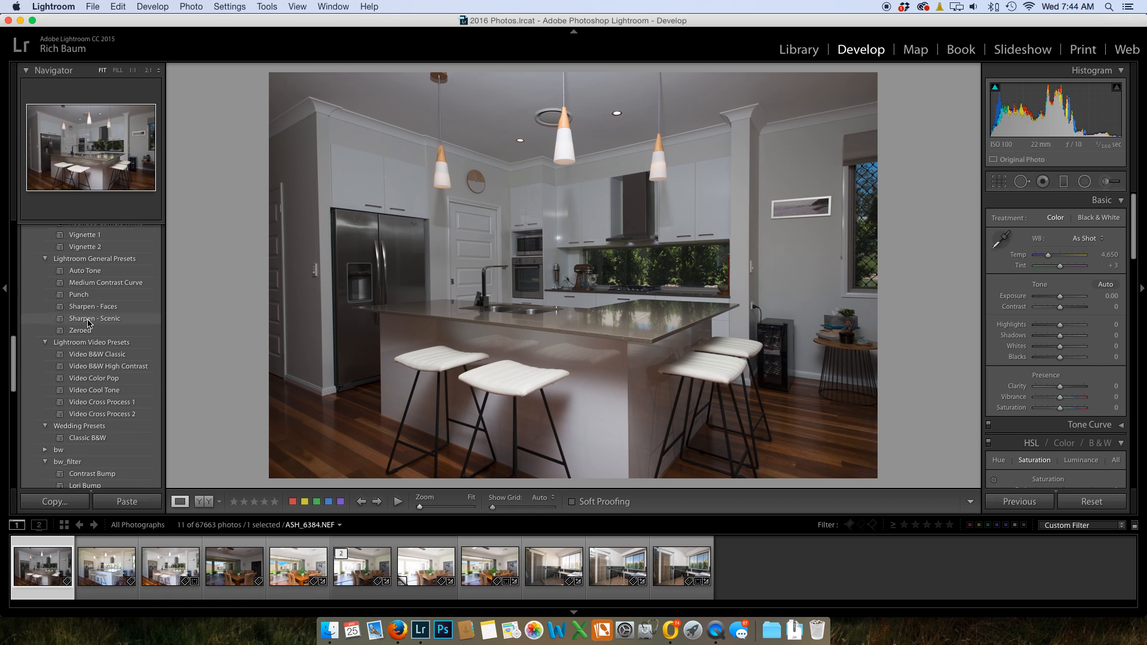
{"action": "scroll", "coordinate": [88, 323], "scroll_direction": "down", "scroll_amount": 8}
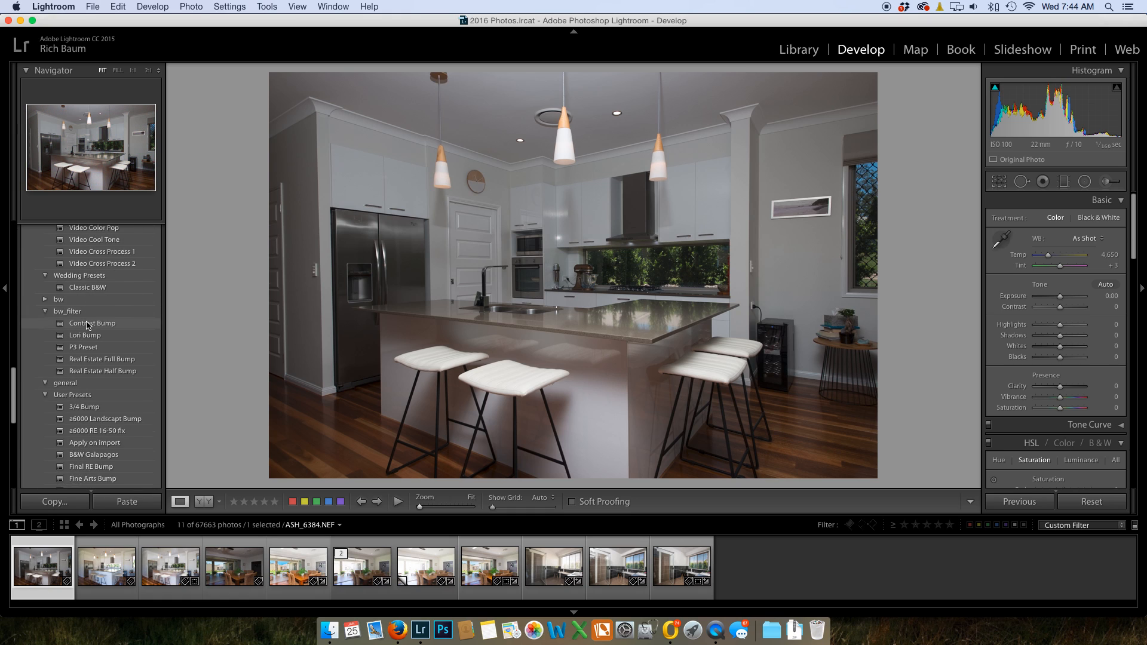
{"action": "scroll", "coordinate": [88, 325], "scroll_direction": "down", "scroll_amount": 6}
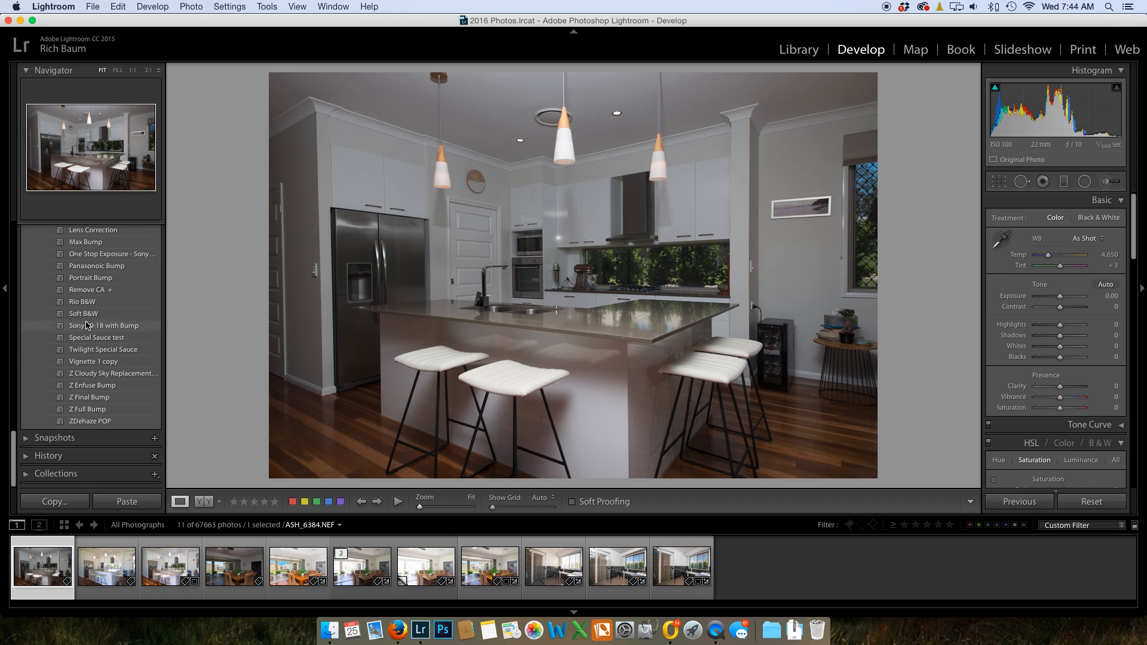
{"action": "left_click", "coordinate": [91, 411]}
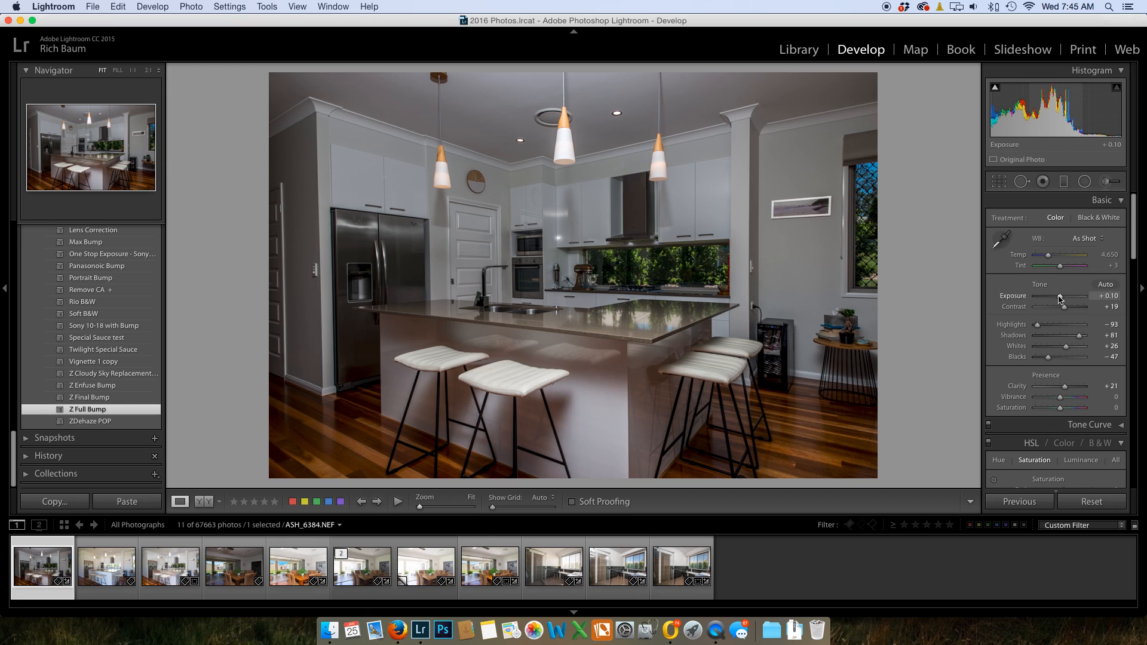
{"action": "left_click_drag", "start_coordinate": [1061, 298], "coordinate": [1065, 300]}
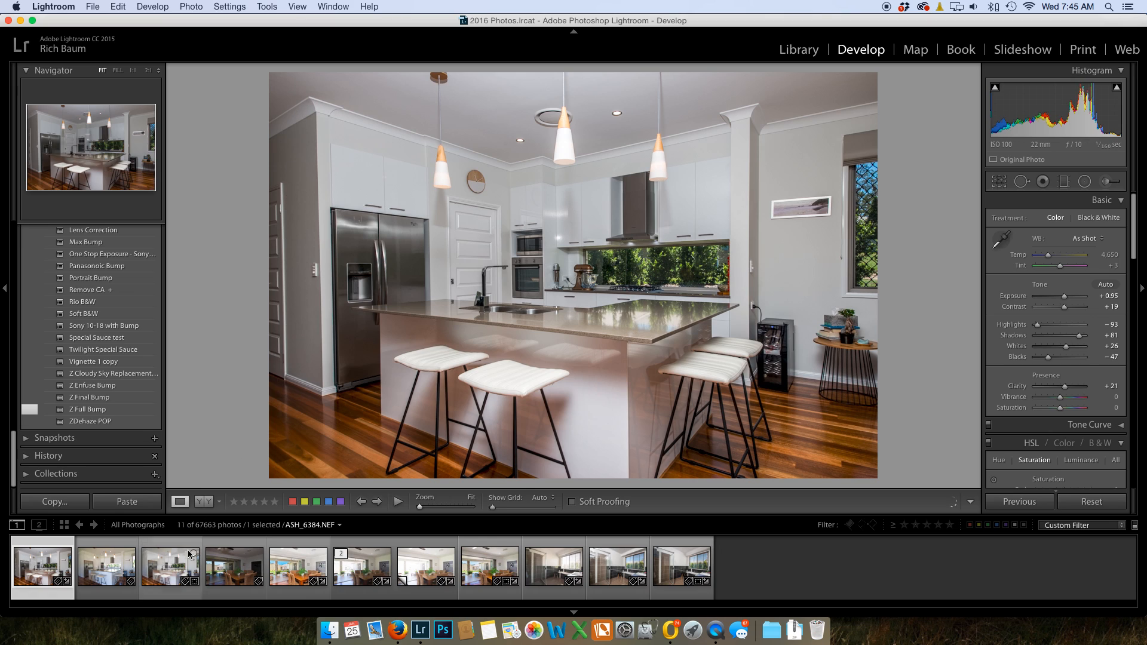
Compare ASH_6384.NEF with ASH_6385.NEF and inspect the shadows near the door, ceiling vent and pendant lights at 1:1.
{"action": "left_click", "coordinate": [106, 568]}
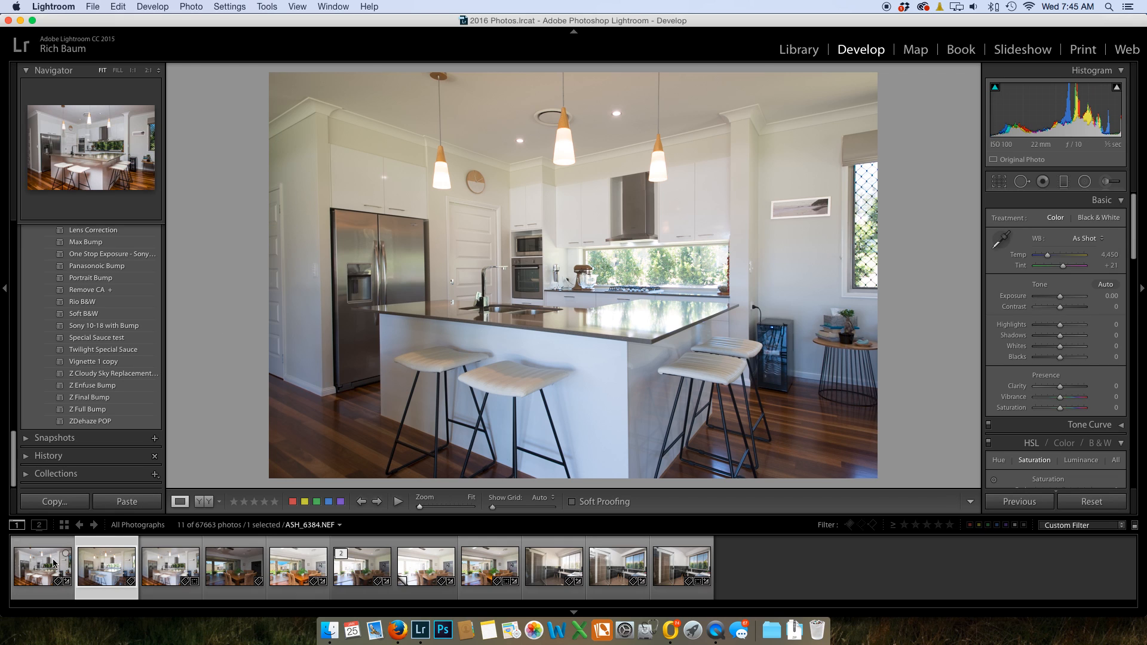
{"action": "left_click", "coordinate": [68, 562]}
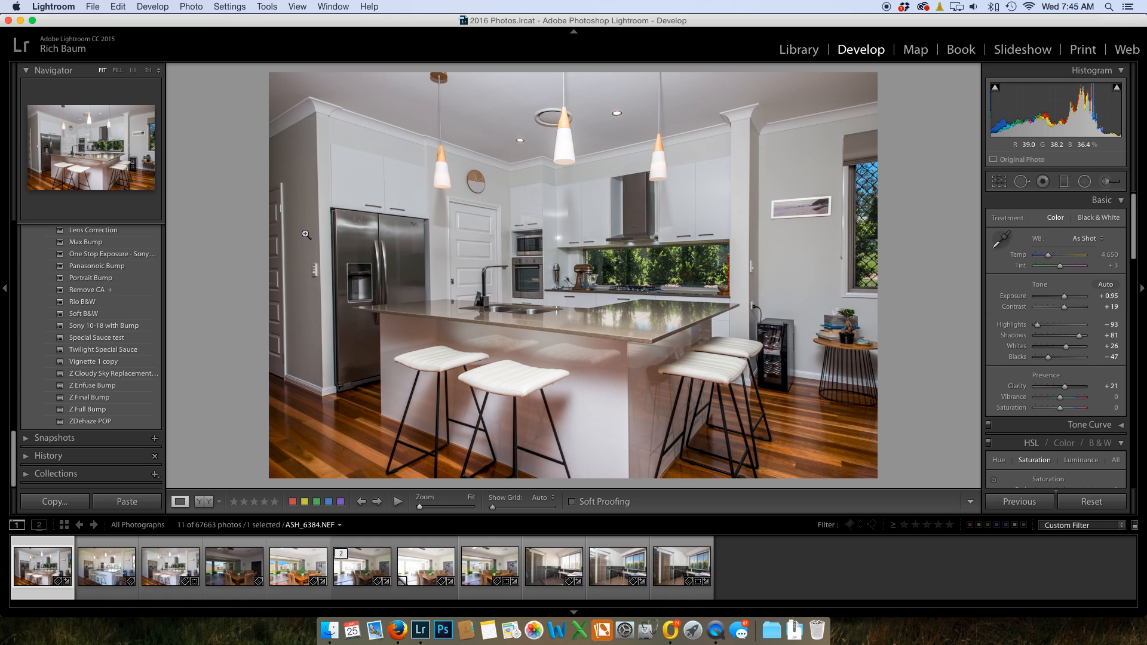
{"action": "left_click", "coordinate": [441, 202]}
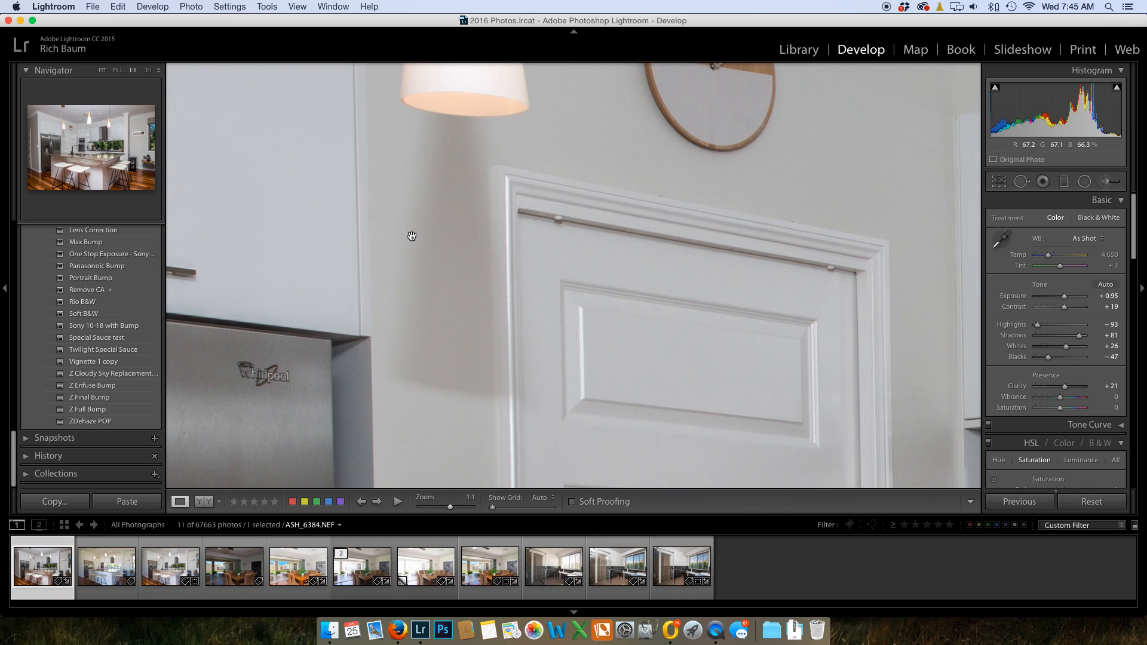
{"action": "left_click", "coordinate": [484, 204]}
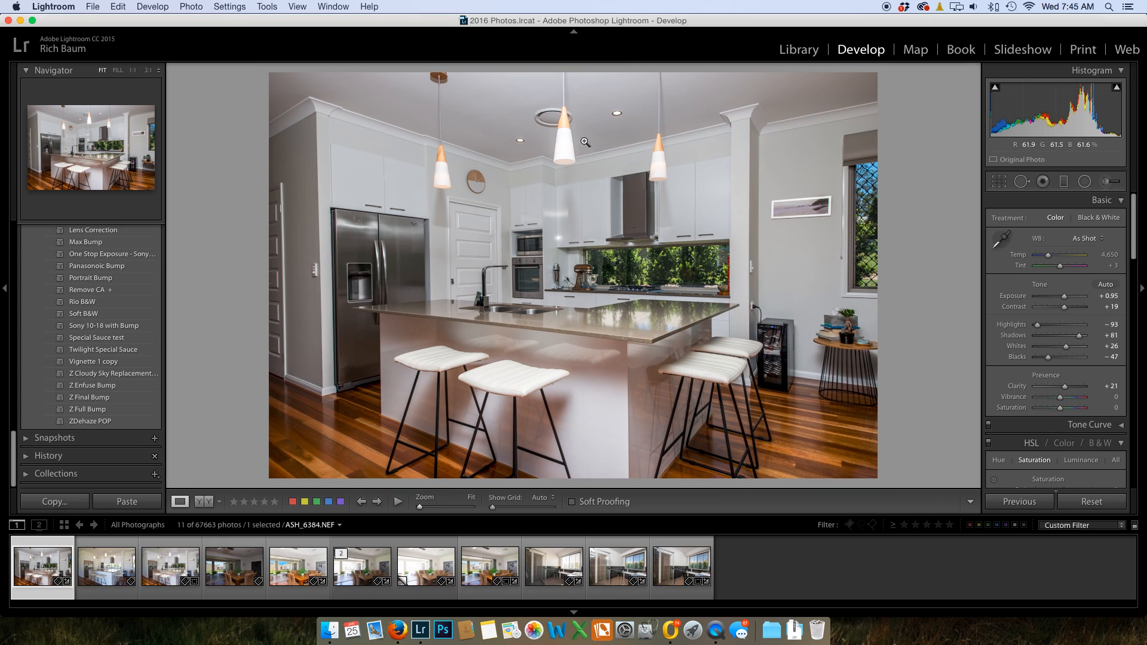
{"action": "left_click", "coordinate": [571, 88]}
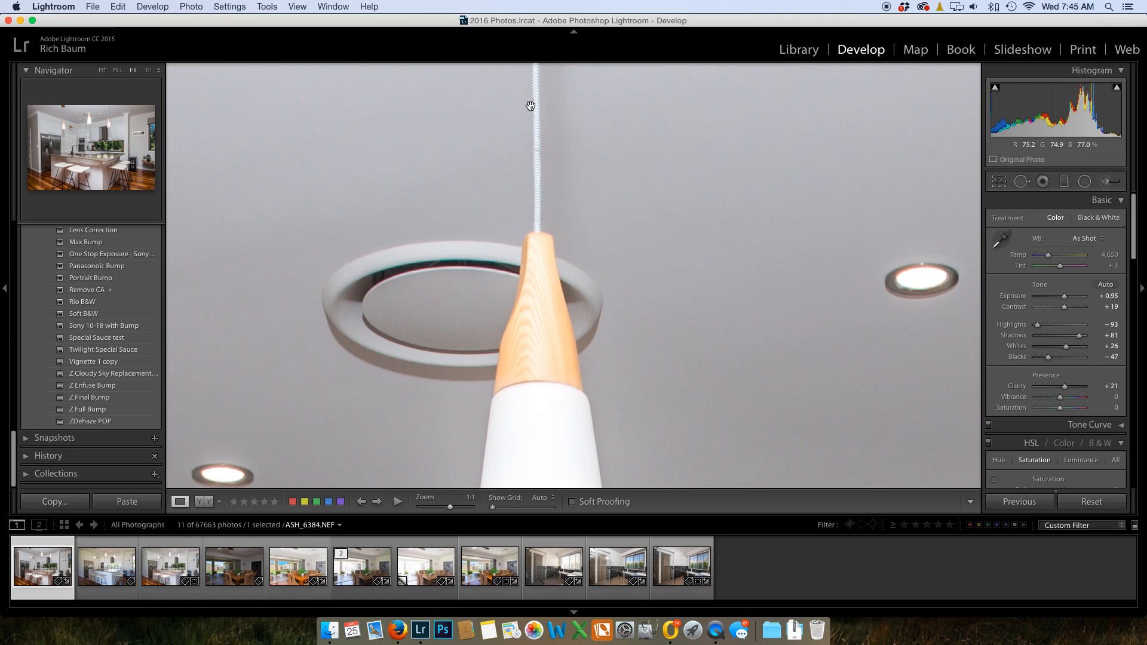
{"action": "left_click_drag", "start_coordinate": [502, 118], "coordinate": [935, 156]}
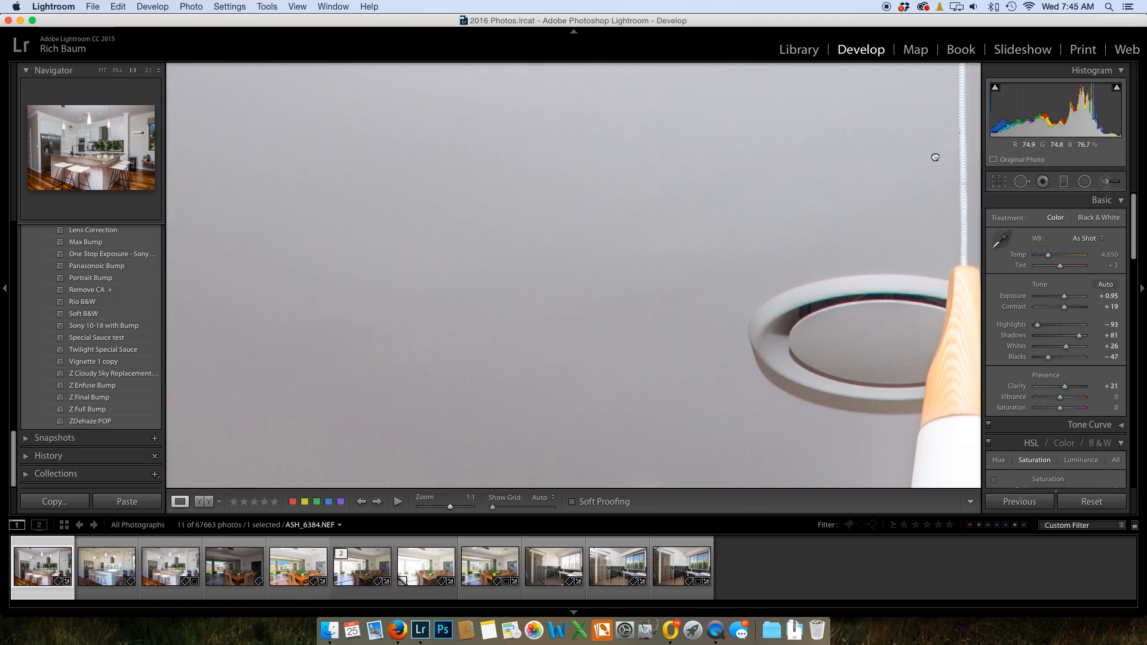
{"action": "left_click_drag", "start_coordinate": [495, 128], "coordinate": [829, 362]}
{"action": "left_click_drag", "start_coordinate": [561, 264], "coordinate": [692, 132]}
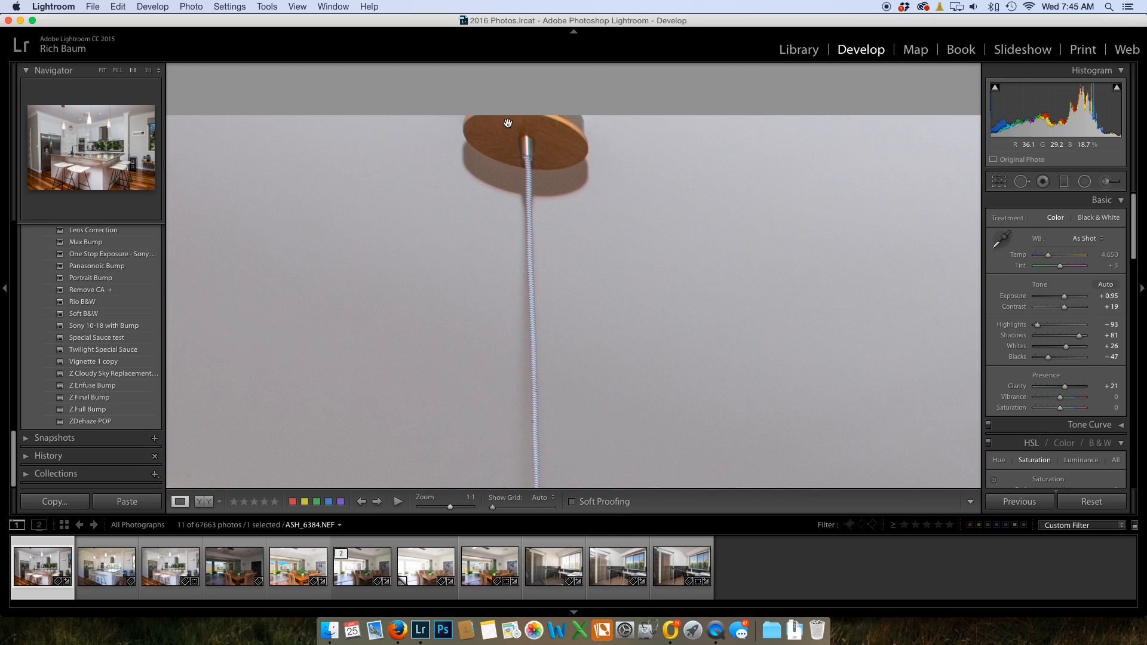
{"action": "left_click", "coordinate": [661, 172]}
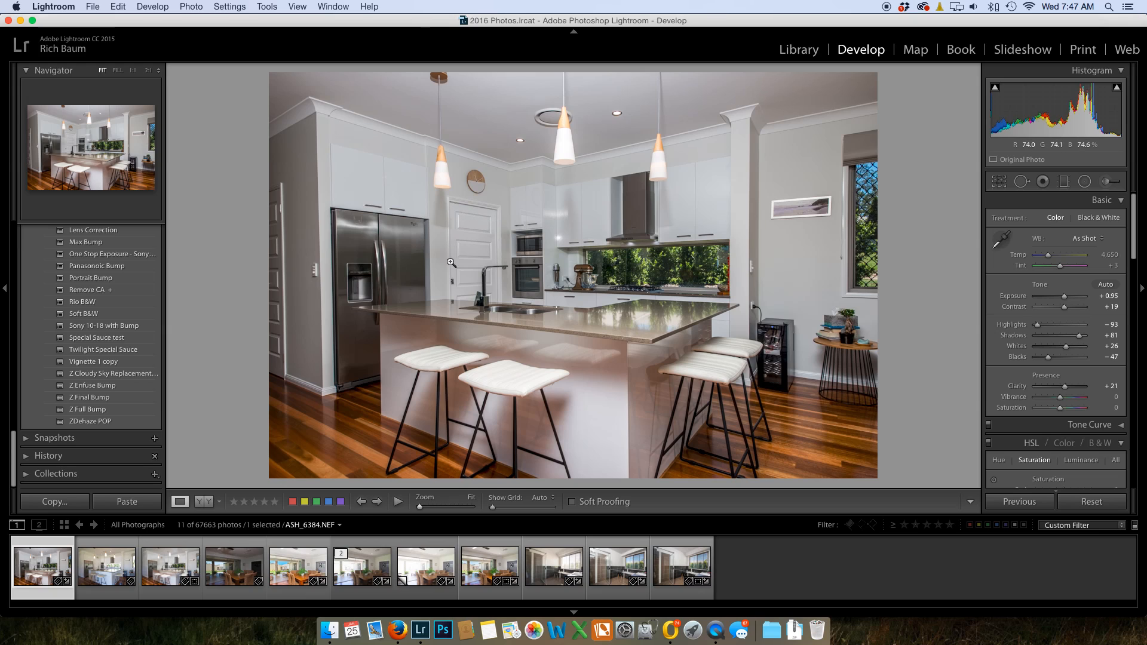
Check ASH_6384.NEF against ASH_6385.NEF and set the exposure of ASH_6384.NEF to +1.00.
{"action": "left_click", "coordinate": [109, 568]}
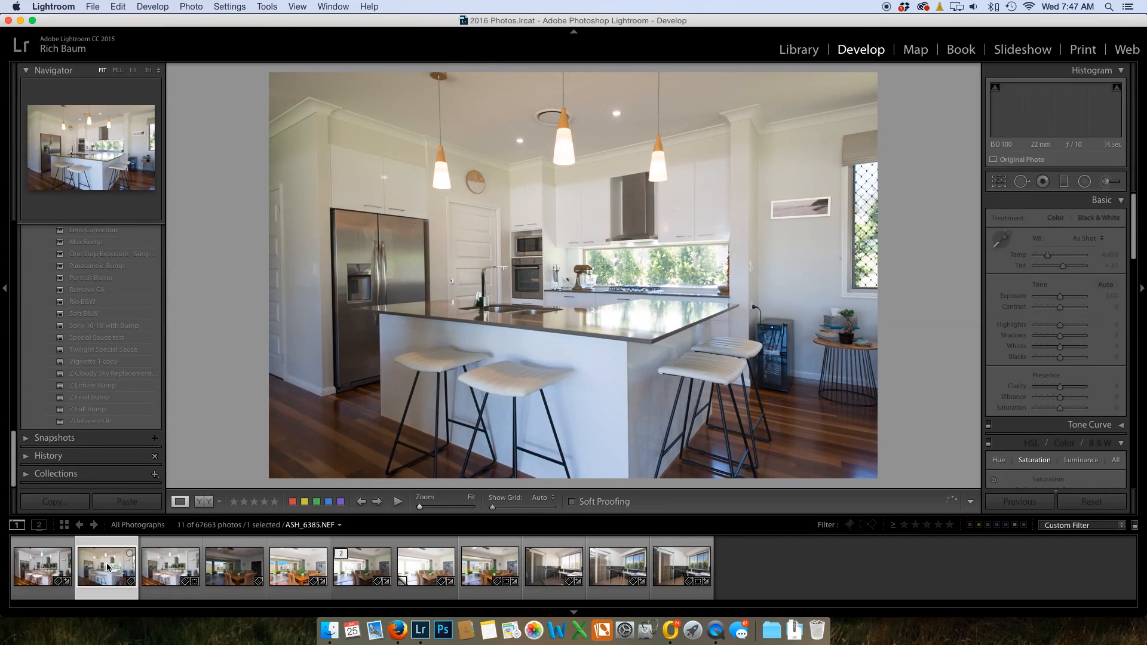
{"action": "key", "text": "Left"}
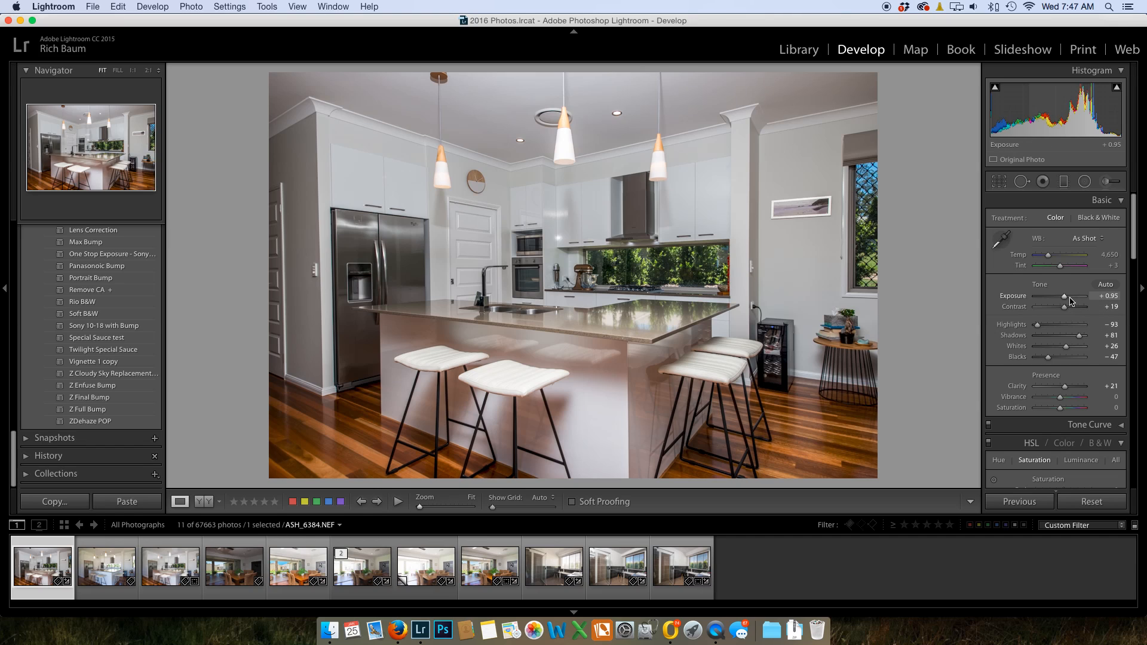
{"action": "left_click_drag", "start_coordinate": [1066, 298], "coordinate": [1063, 298]}
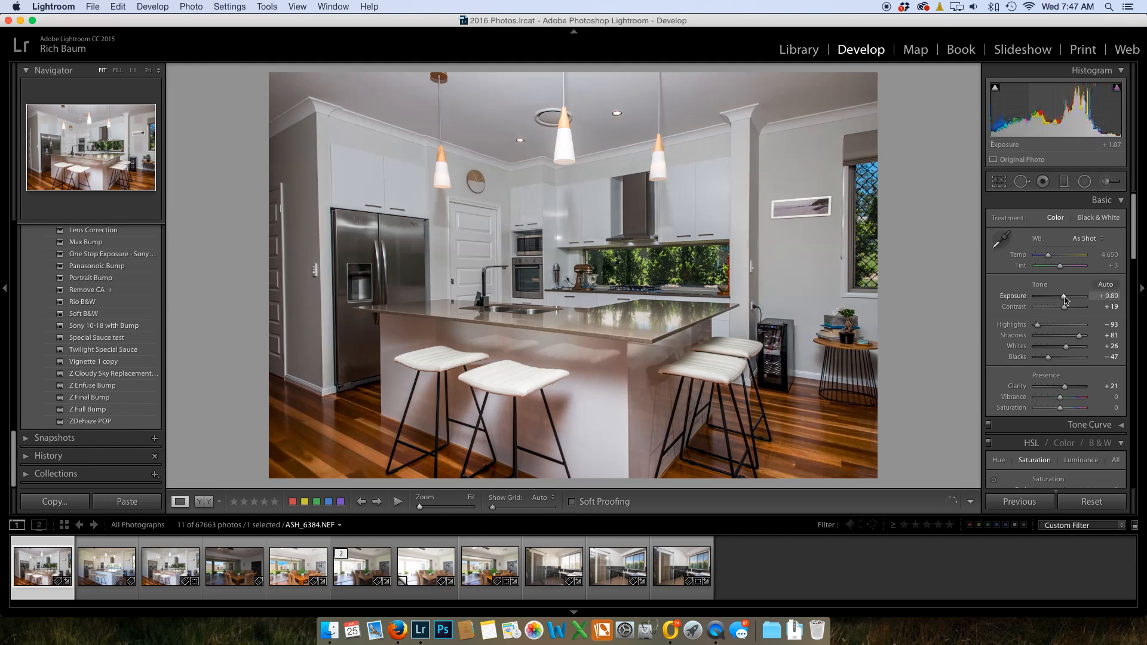
{"action": "left_click", "coordinate": [1104, 296]}
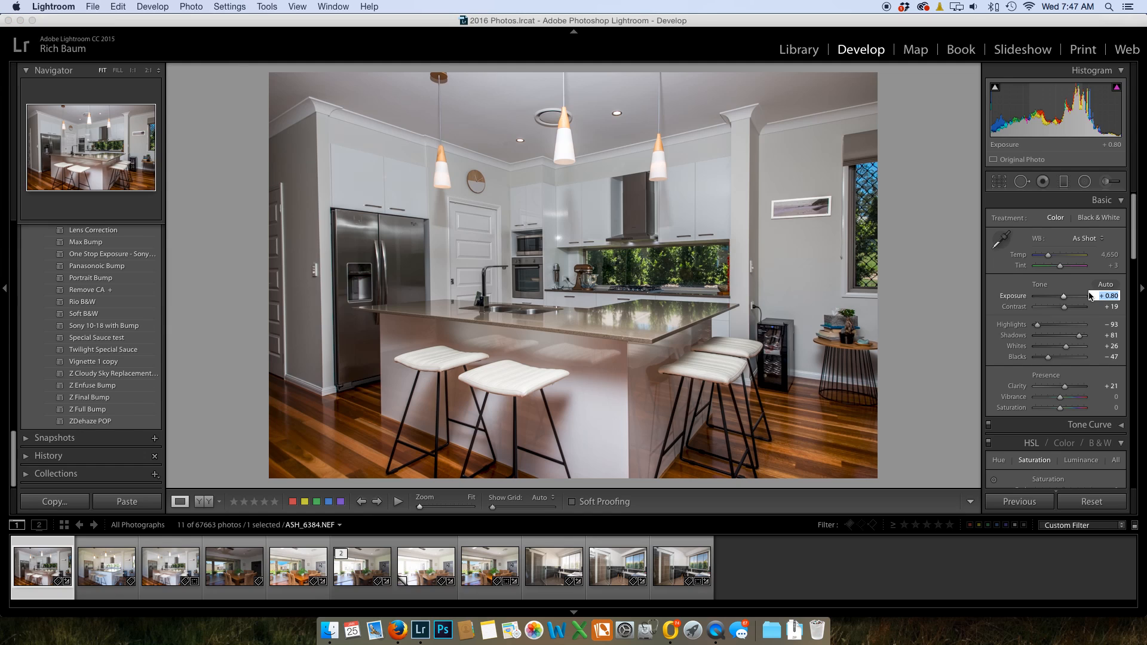
{"action": "type", "text": "1"}
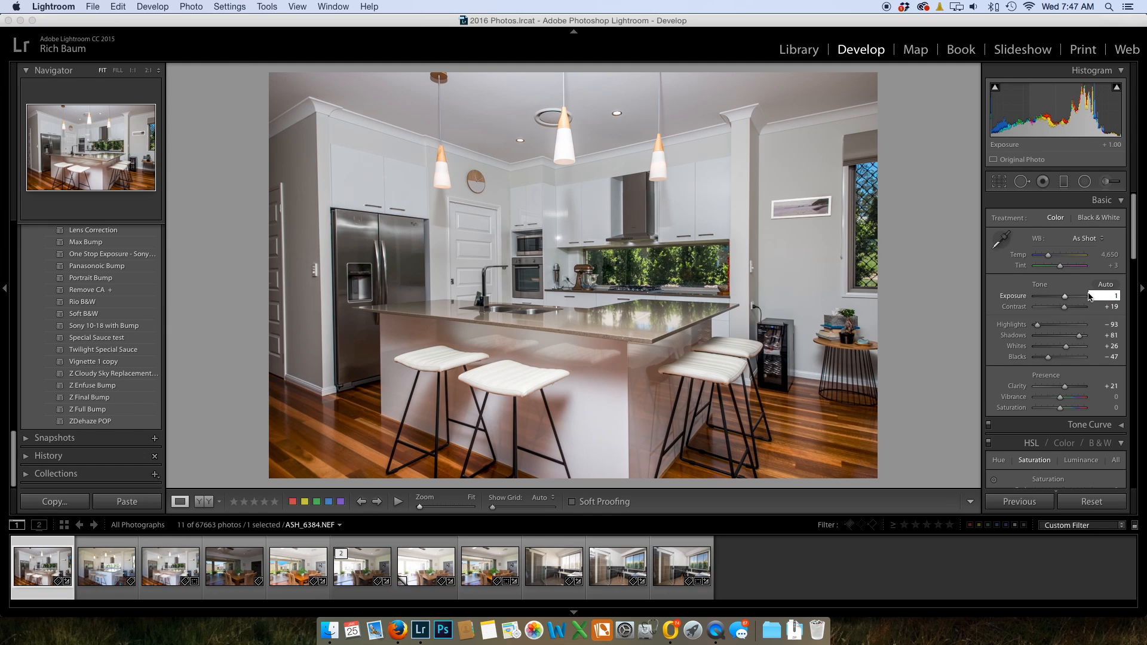
{"action": "key", "text": "Return"}
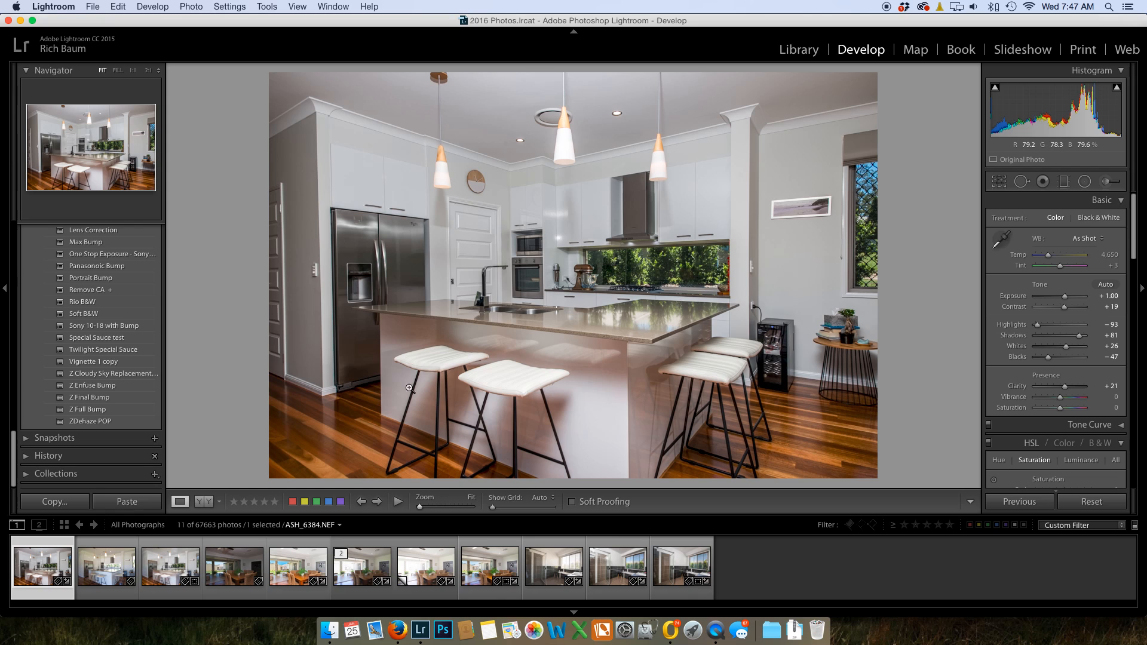
Fine-tune the white balance temperature of ASH_6384.NEF, comparing its color with ASH_6385.NEF.
{"action": "left_click", "coordinate": [97, 578]}
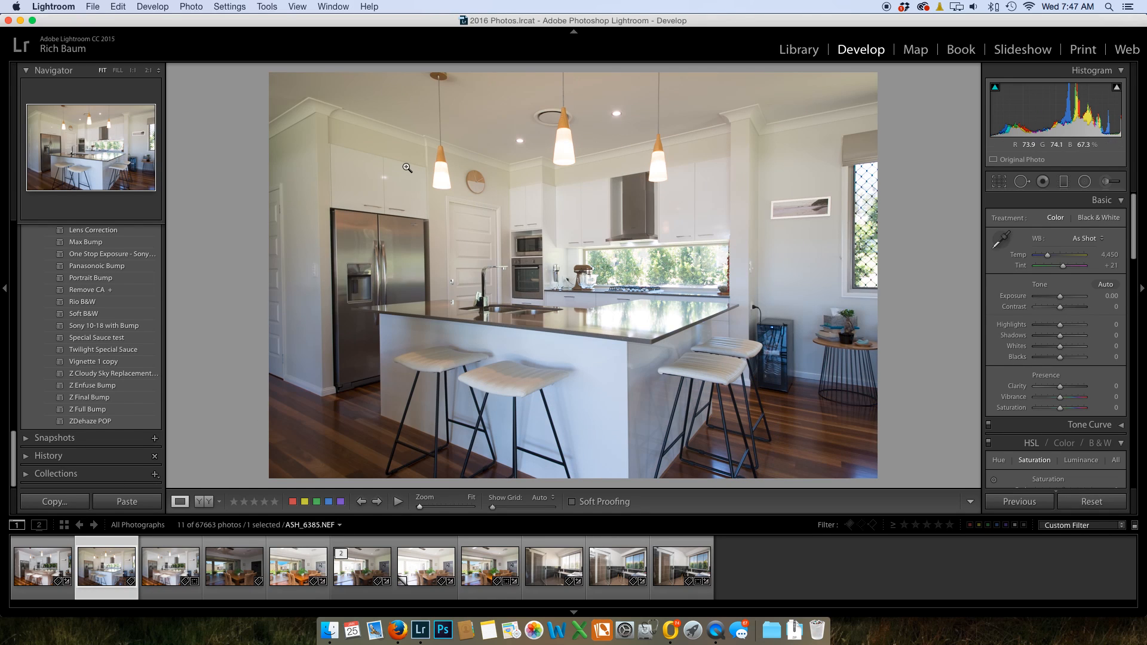
{"action": "key", "text": "Left"}
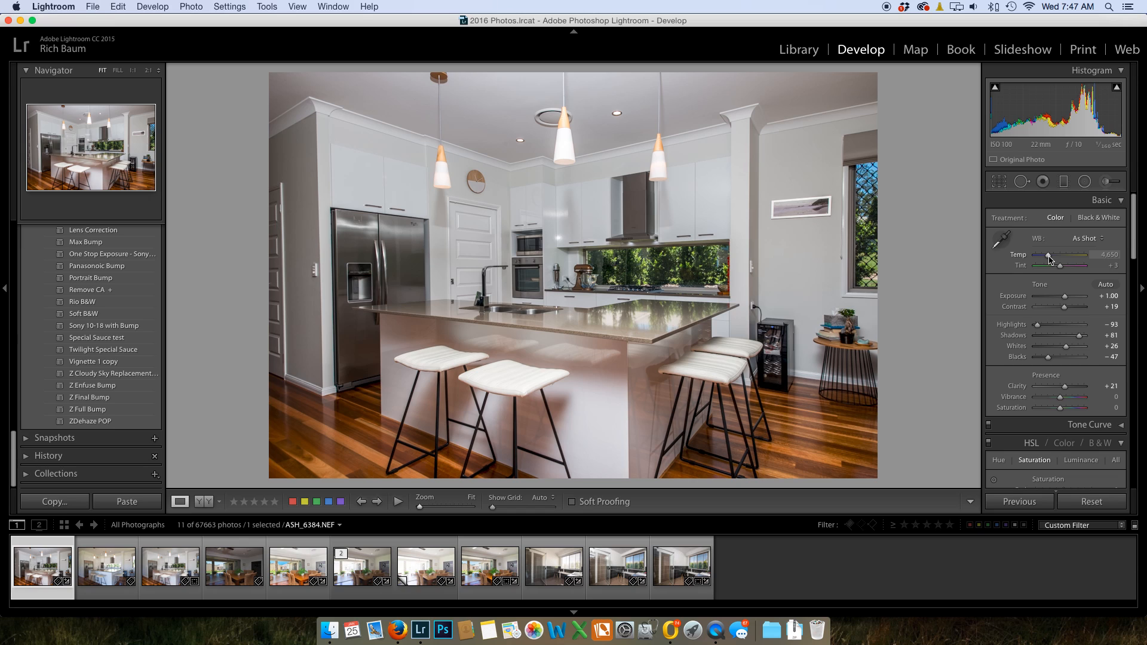
{"action": "left_click_drag", "start_coordinate": [1051, 259], "coordinate": [1052, 261]}
{"action": "key", "text": "Right"}
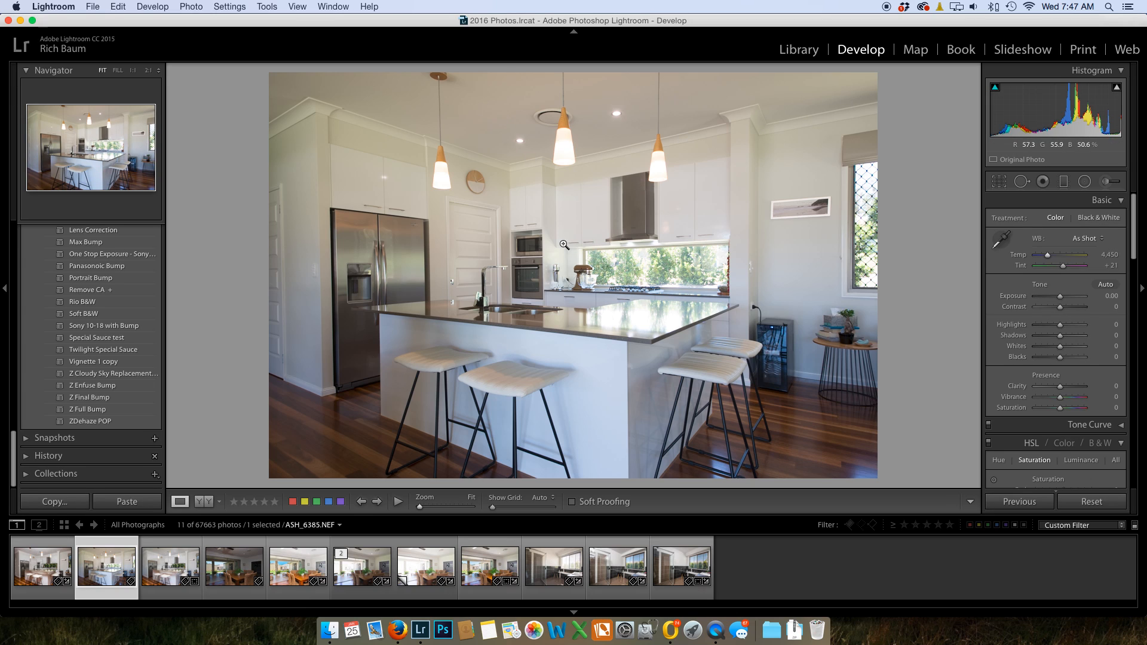
Lower the highlights of ASH_6385.NEF to −100 and sample a neutral white balance from the kitchen wall.
{"action": "left_click", "coordinate": [1036, 326]}
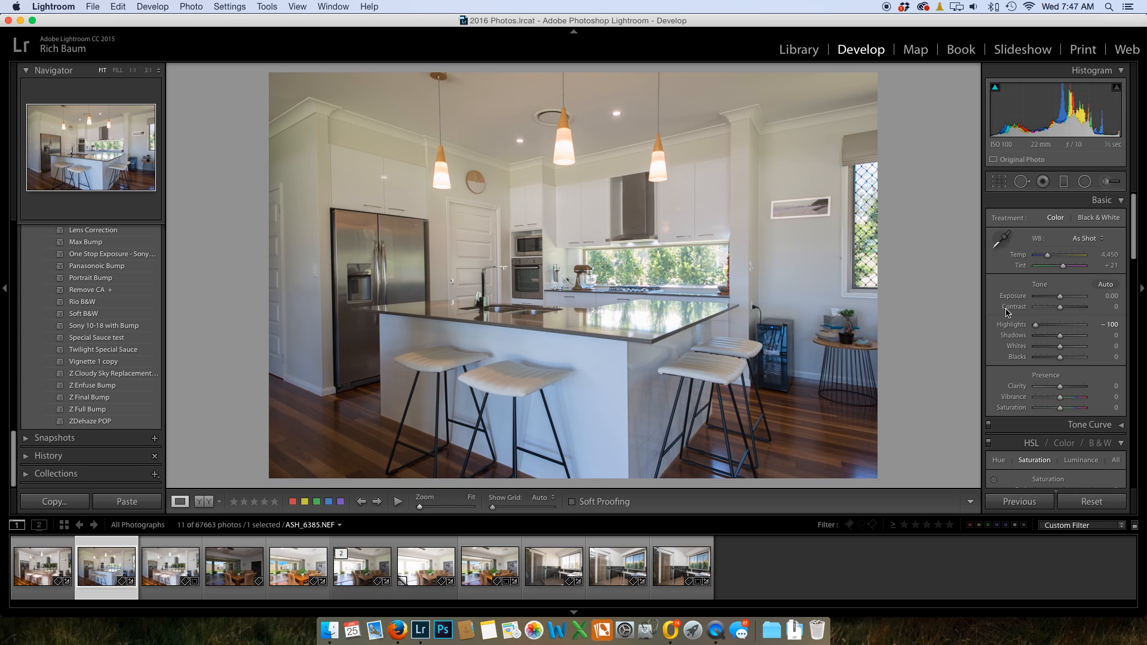
{"action": "key", "text": "super+z"}
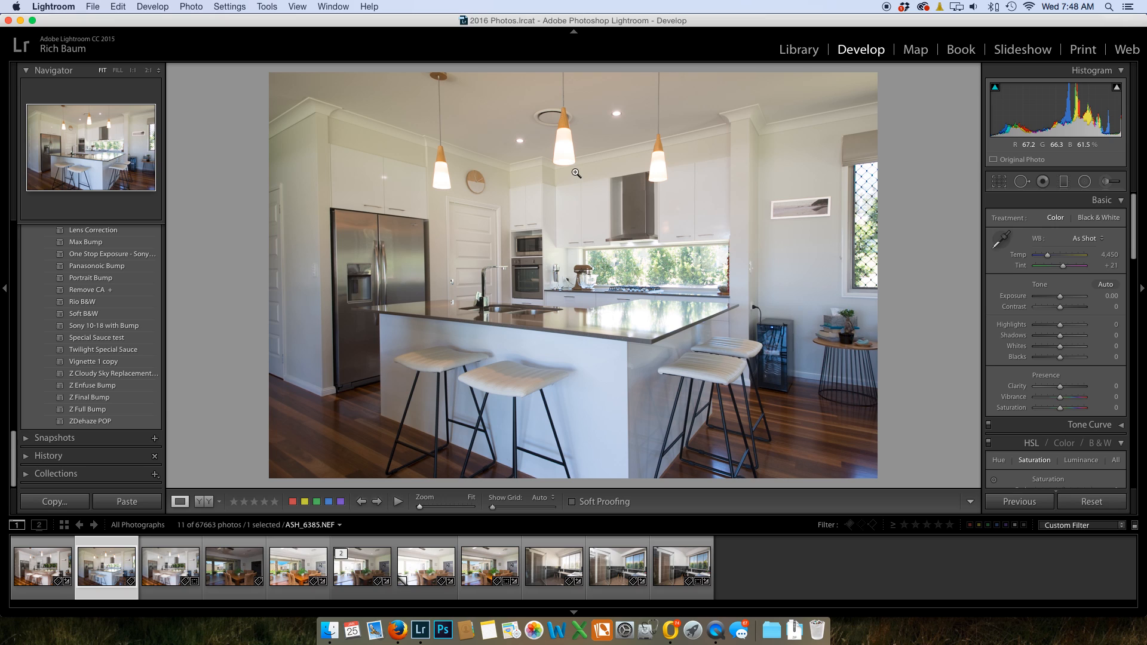
{"action": "left_click", "coordinate": [1036, 326]}
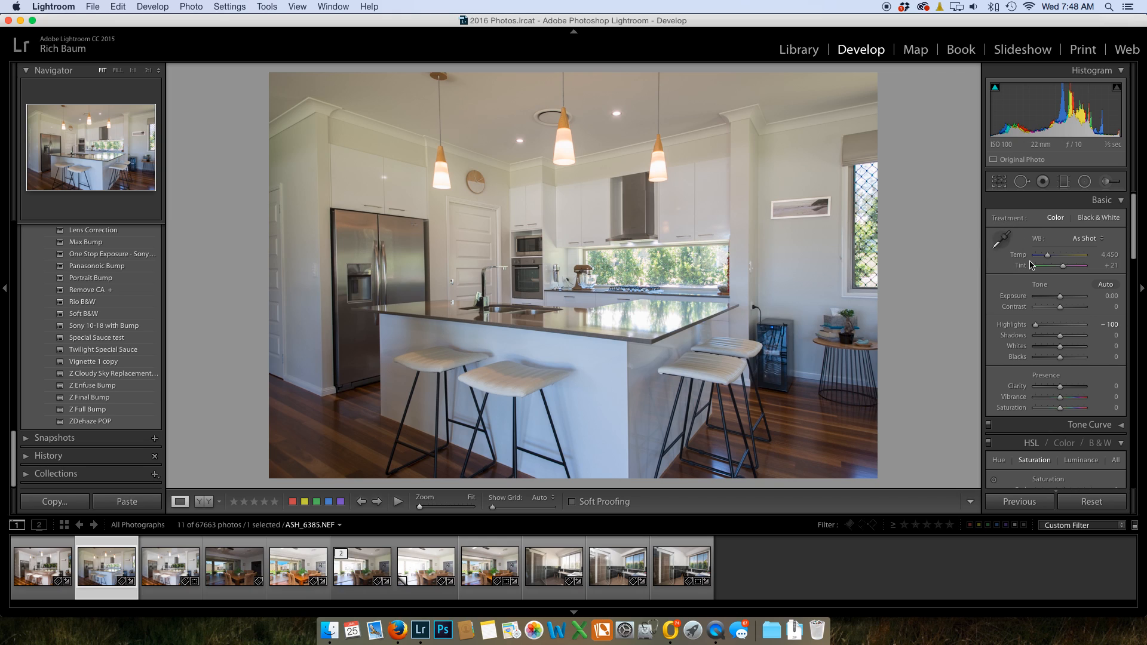
{"action": "left_click", "coordinate": [1003, 240]}
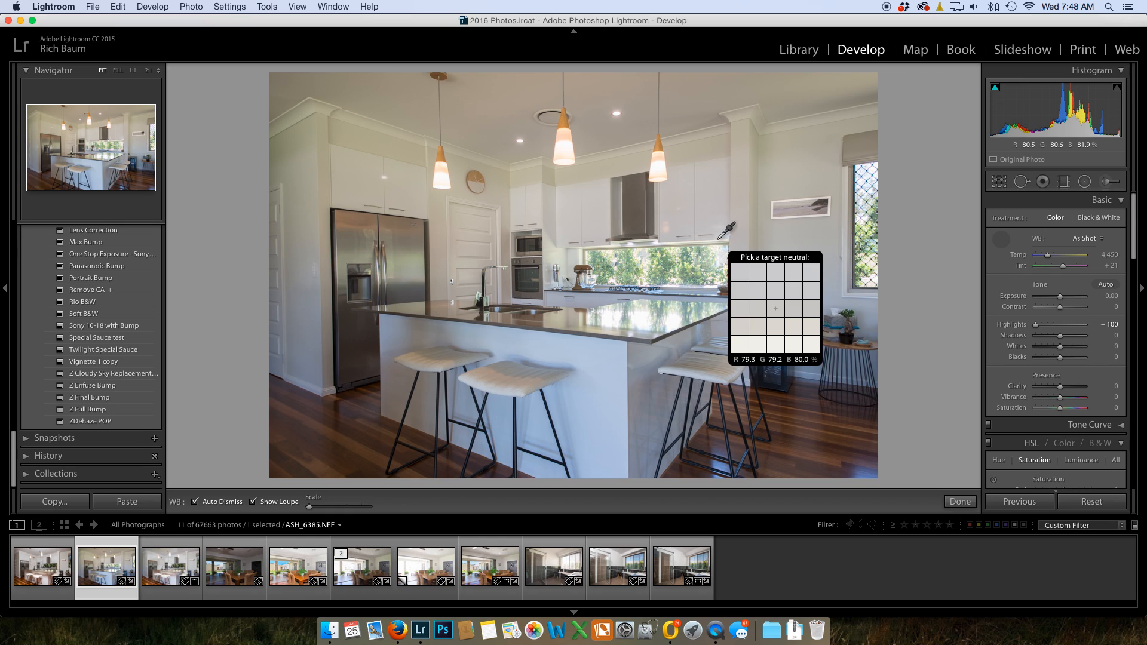
{"action": "left_click", "coordinate": [413, 189]}
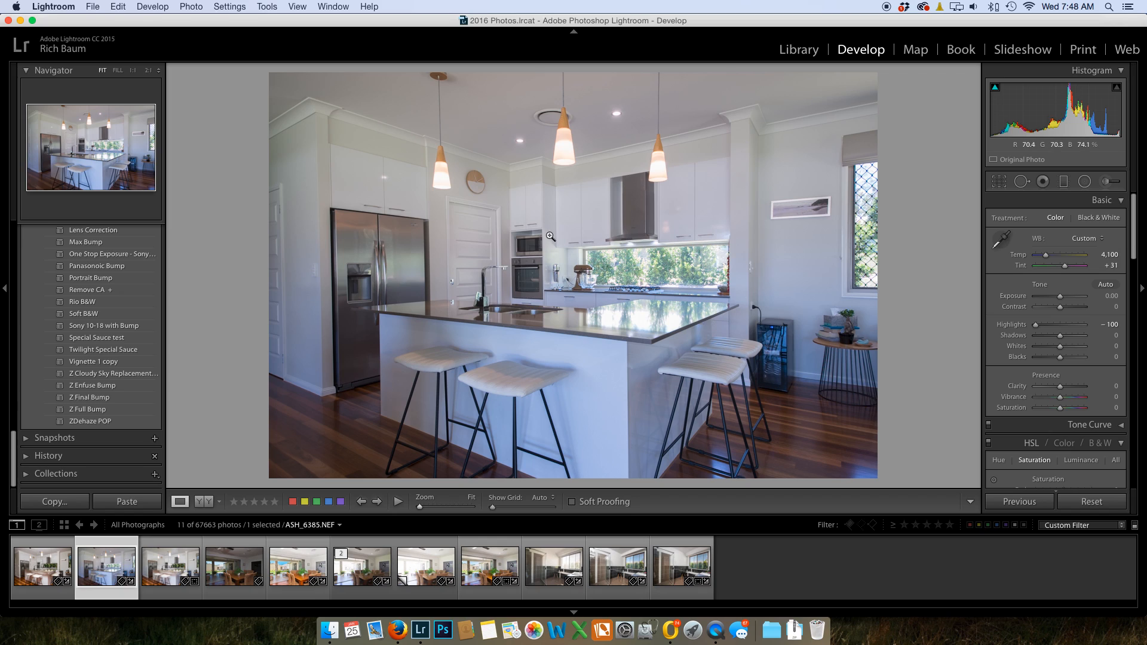
Try a white balance tint of 0 on ASH_6385.NEF and undo it.
{"action": "left_click", "coordinate": [1114, 267]}
{"action": "type", "text": "0"}
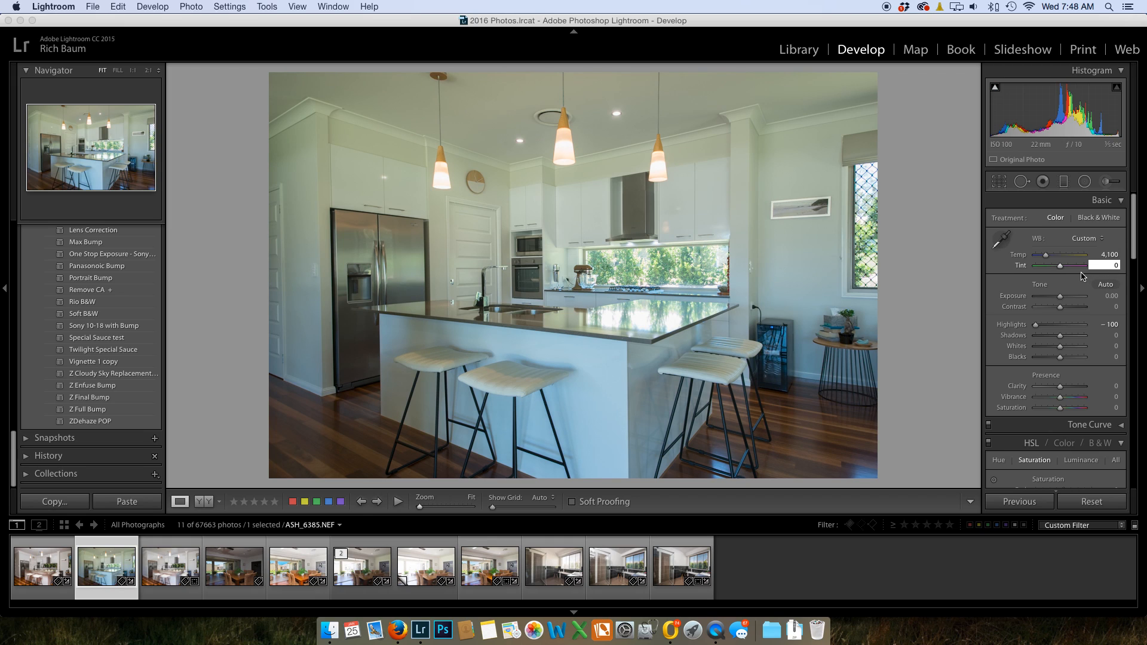
{"action": "key", "text": "super+z"}
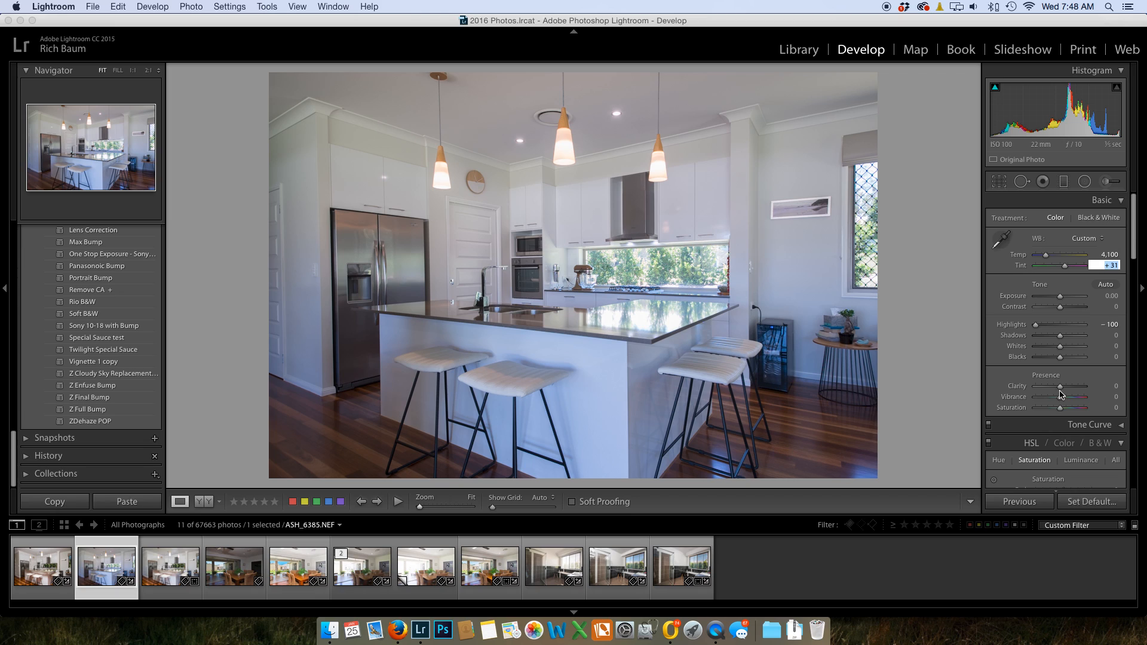
{"action": "key", "text": "BackSpace"}
{"action": "key", "text": "super+z"}
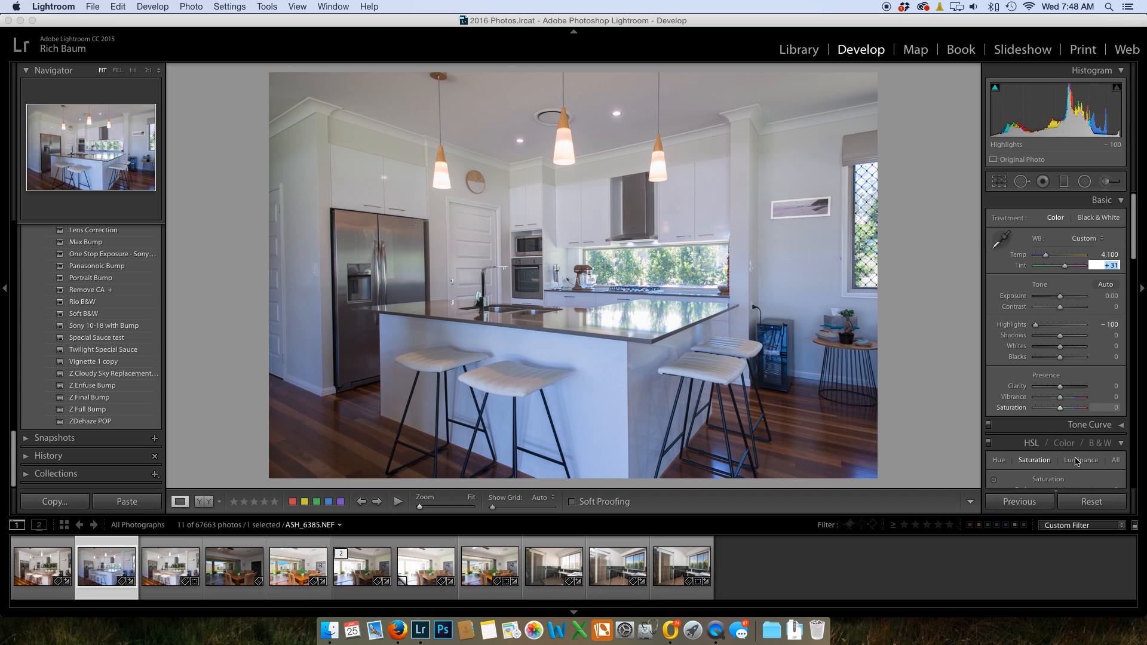
Reset ASH_6385.NEF, set its highlights to −98 and temperature to 4,260, and compare it with ASH_6384.NEF.
{"action": "left_click", "coordinate": [1085, 502]}
{"action": "left_click", "coordinate": [1039, 326]}
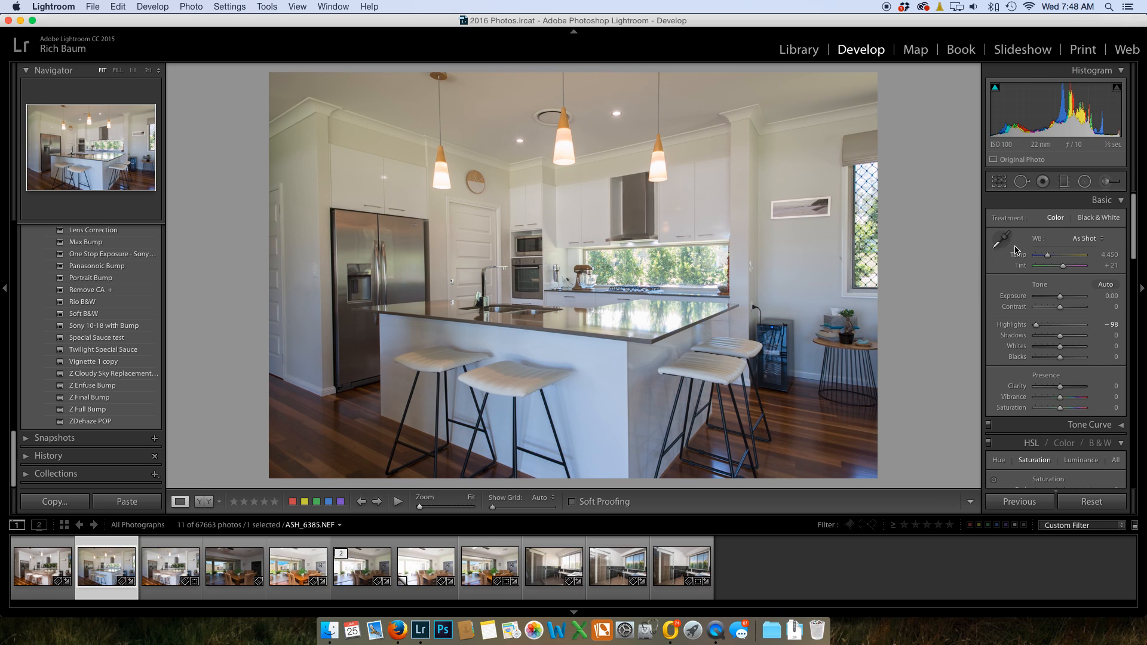
{"action": "left_click_drag", "start_coordinate": [1047, 258], "coordinate": [1047, 257]}
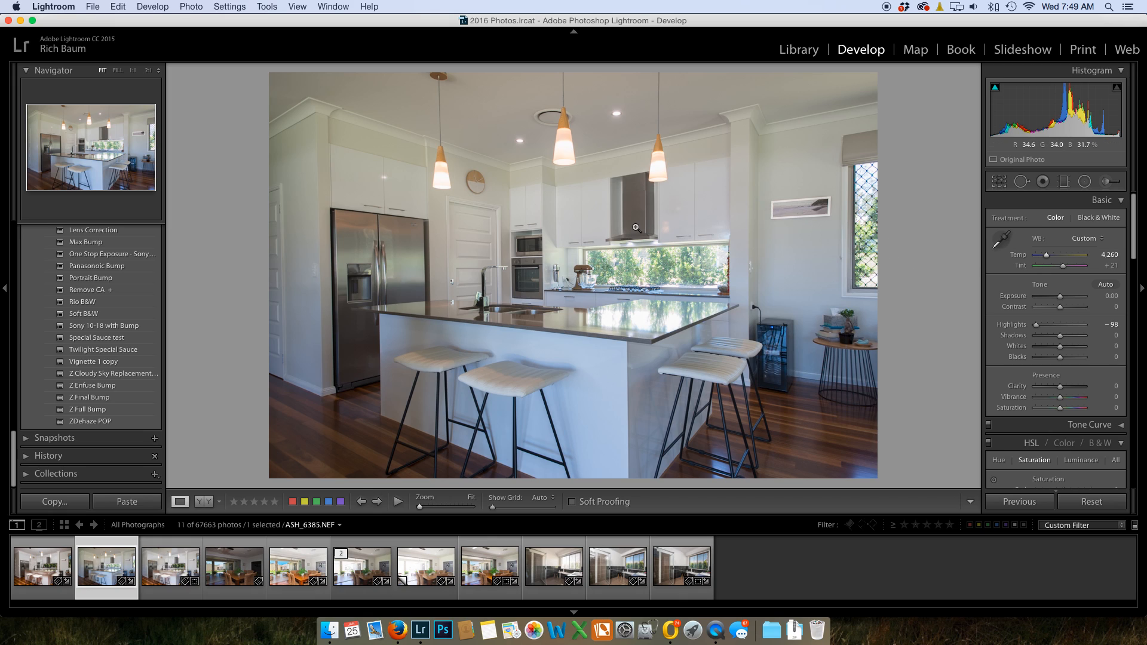
{"action": "key", "text": "Left"}
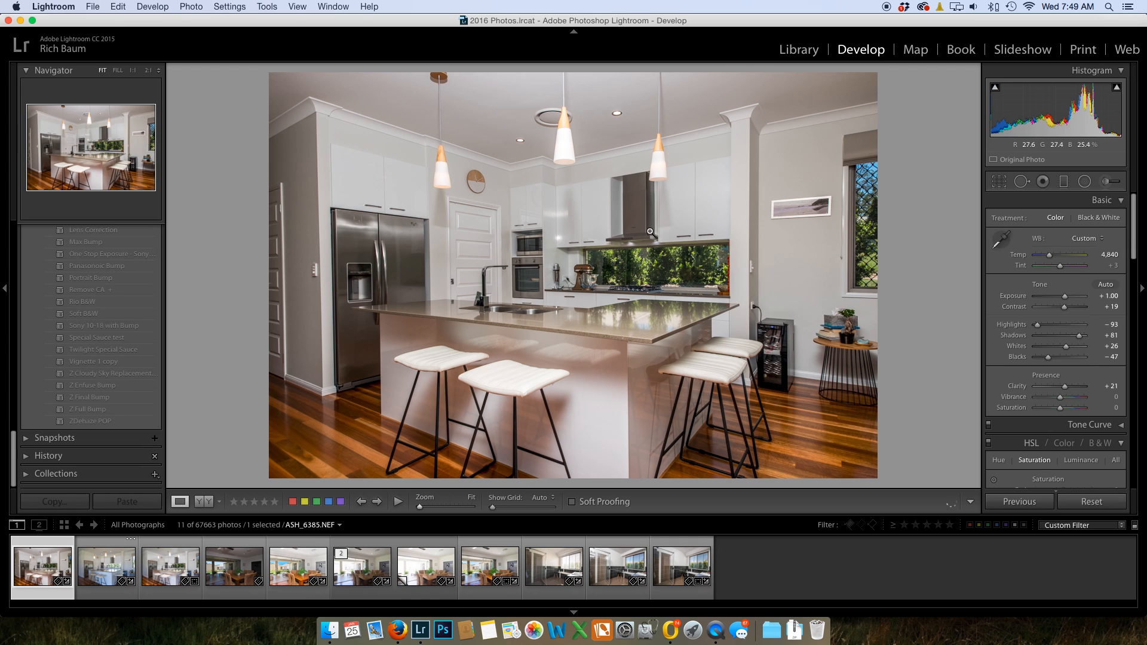
{"action": "key", "text": "Right"}
{"action": "key", "text": "super+Left"}
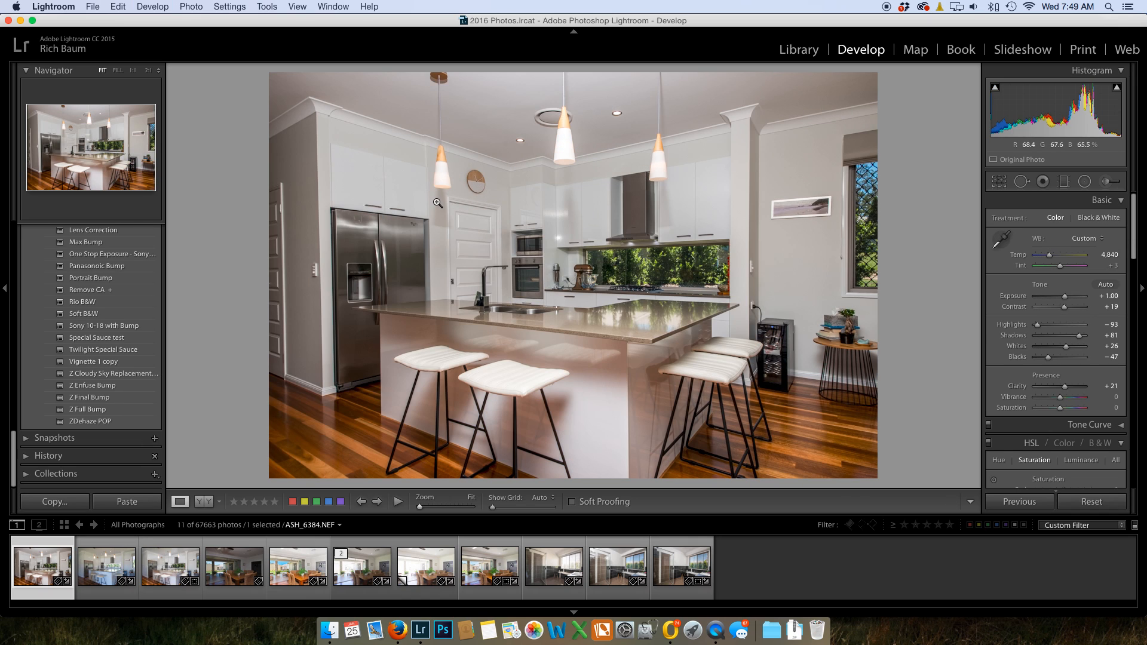
{"action": "key", "text": "Right"}
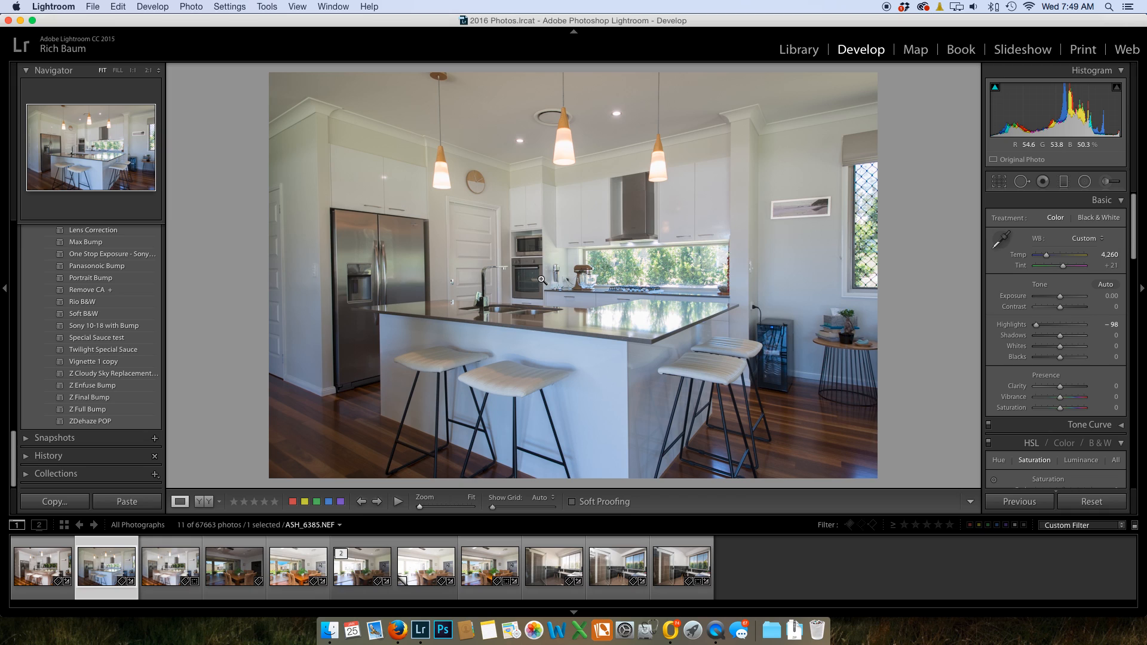
Try lowering the blue saturation of ASH_6385.NEF to −88 and undo it.
{"action": "scroll", "coordinate": [1040, 372], "scroll_direction": "down", "scroll_amount": 5}
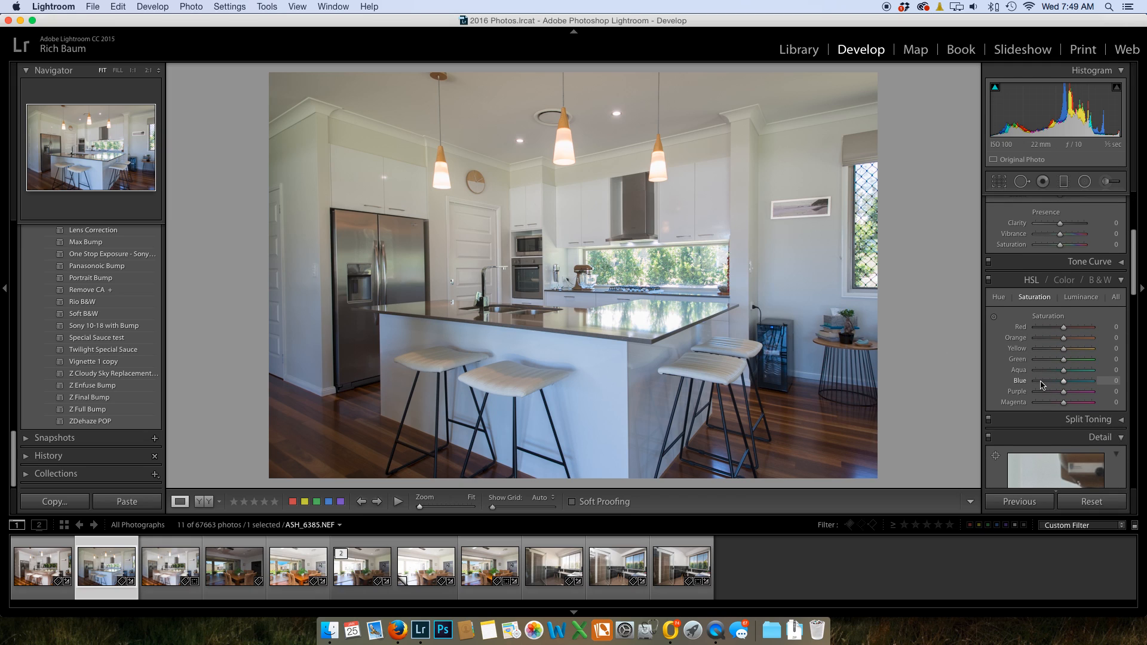
{"action": "left_click", "coordinate": [1039, 381]}
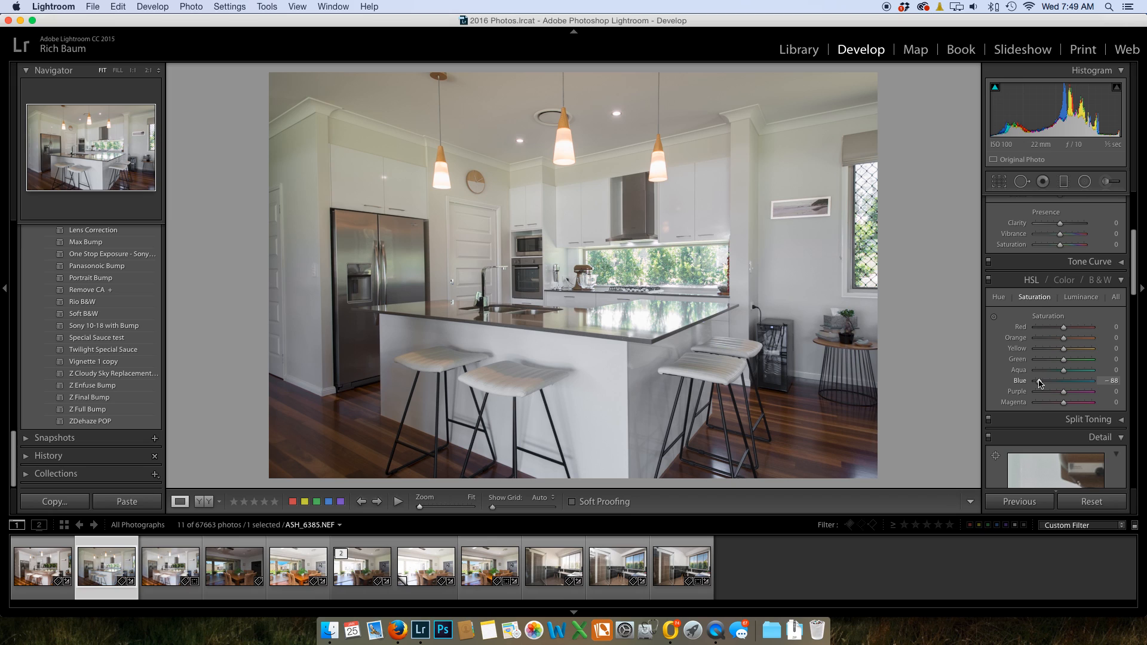
{"action": "key", "text": "super+z"}
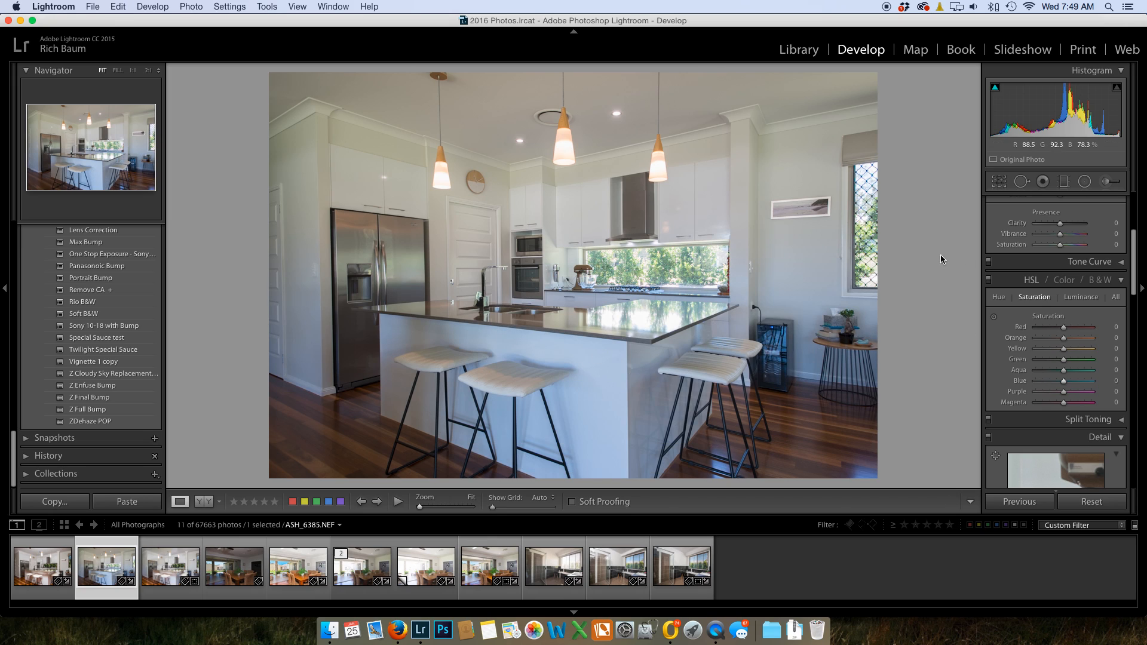
{"action": "scroll", "coordinate": [1030, 267], "scroll_direction": "up", "scroll_amount": 3}
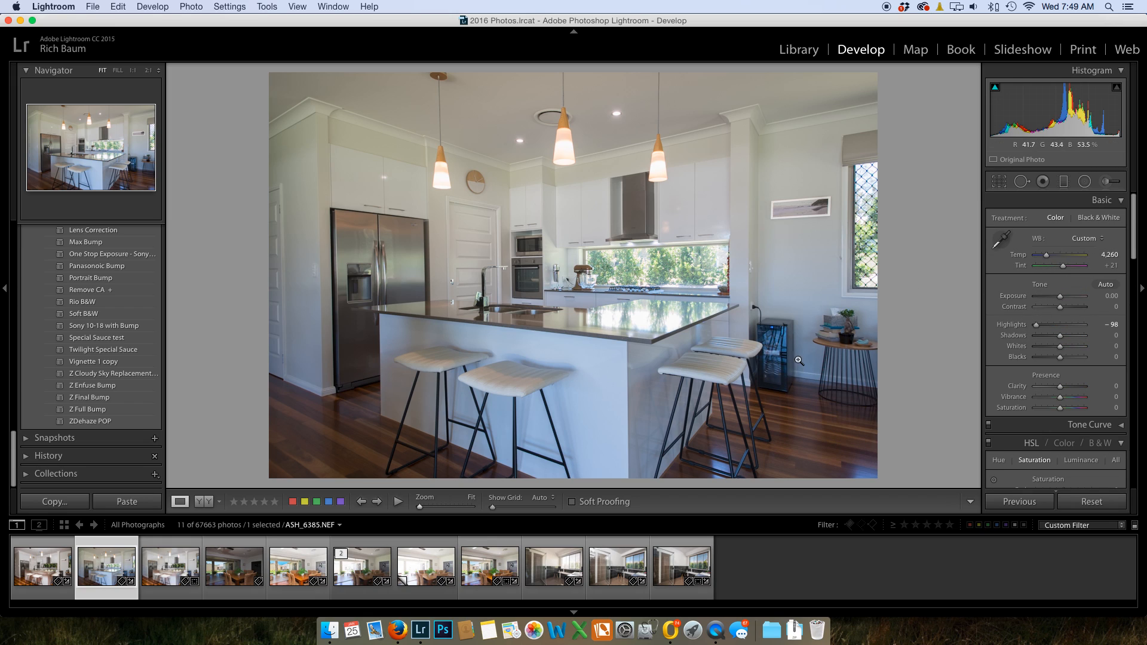
Set the blue saturation of ASH_6385.NEF to −74 and compare its color with ASH_6384.NEF.
{"action": "scroll", "coordinate": [1041, 389], "scroll_direction": "down", "scroll_amount": 5}
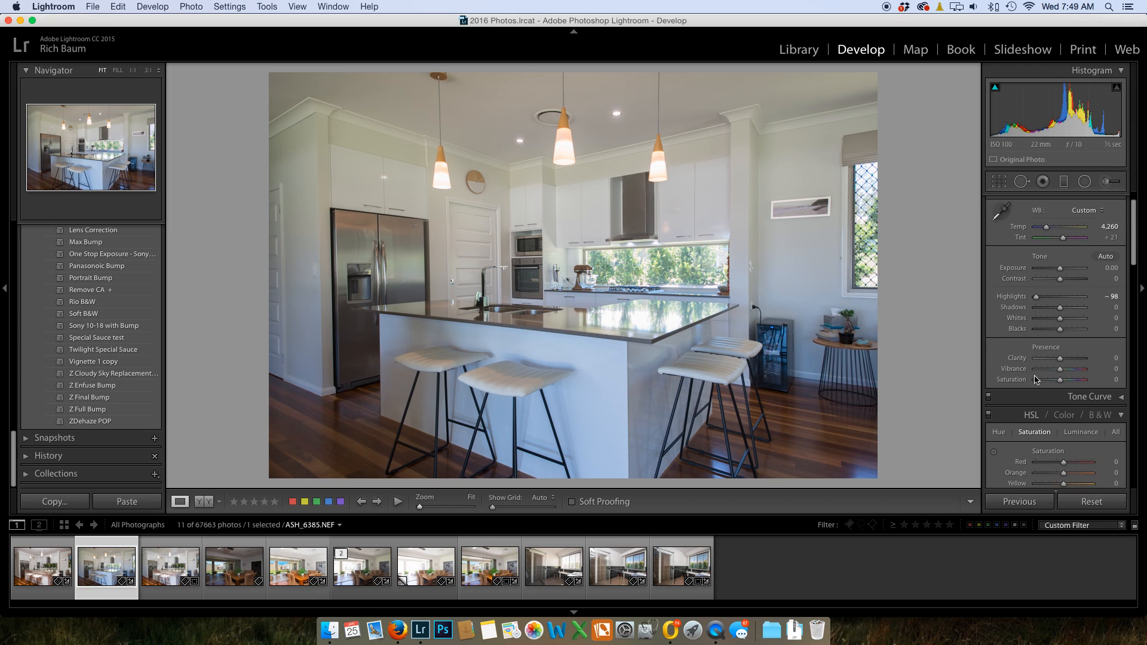
{"action": "left_click", "coordinate": [1041, 417]}
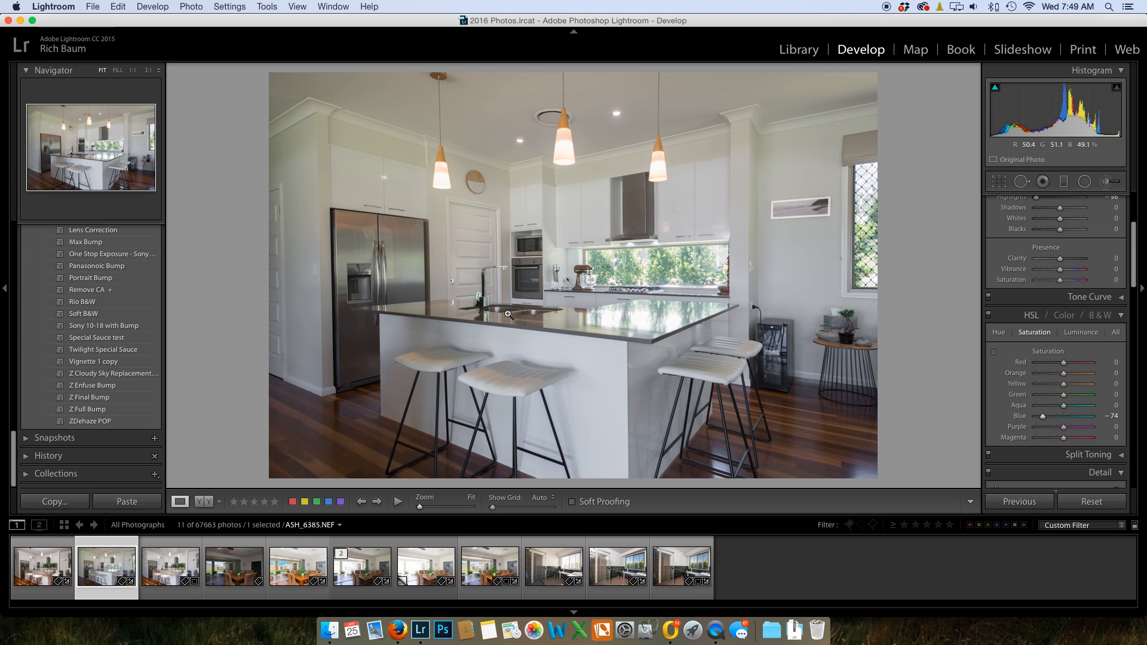
{"action": "key", "text": "super+Left"}
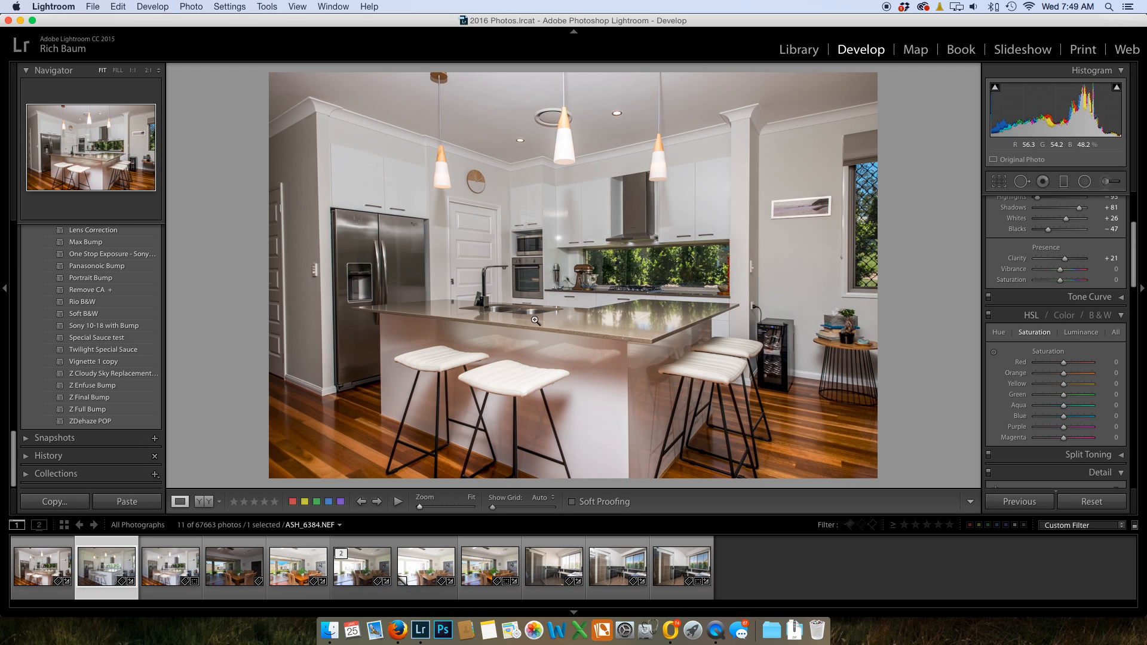
{"action": "key", "text": "super+Right"}
{"action": "key", "text": "super+Left"}
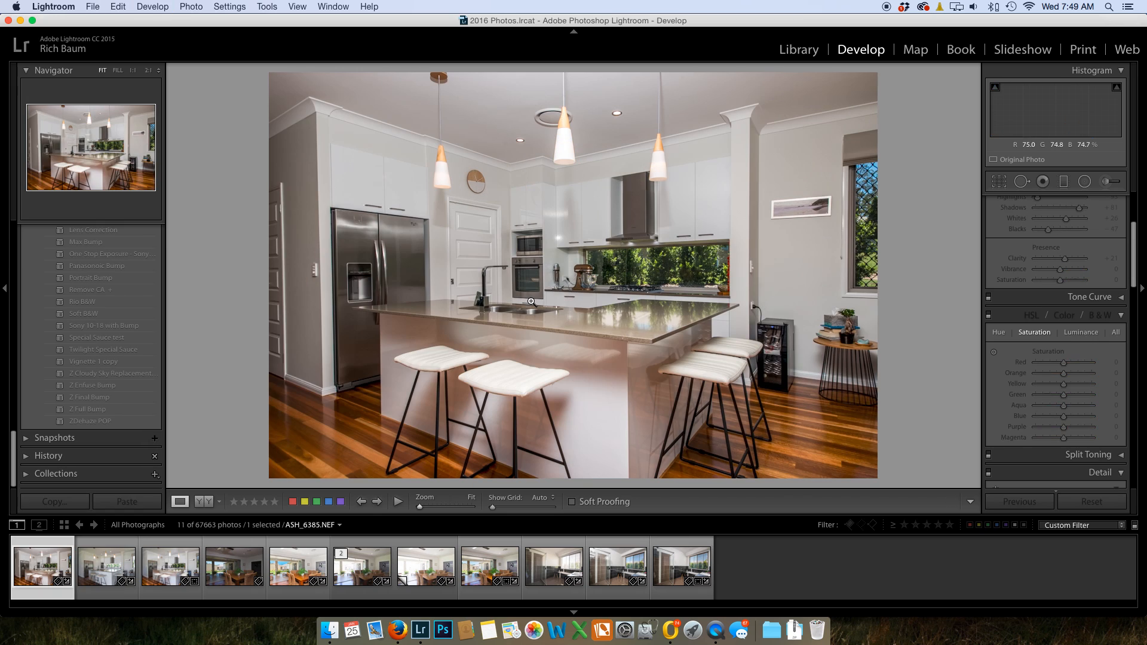
{"action": "key", "text": "super+Right"}
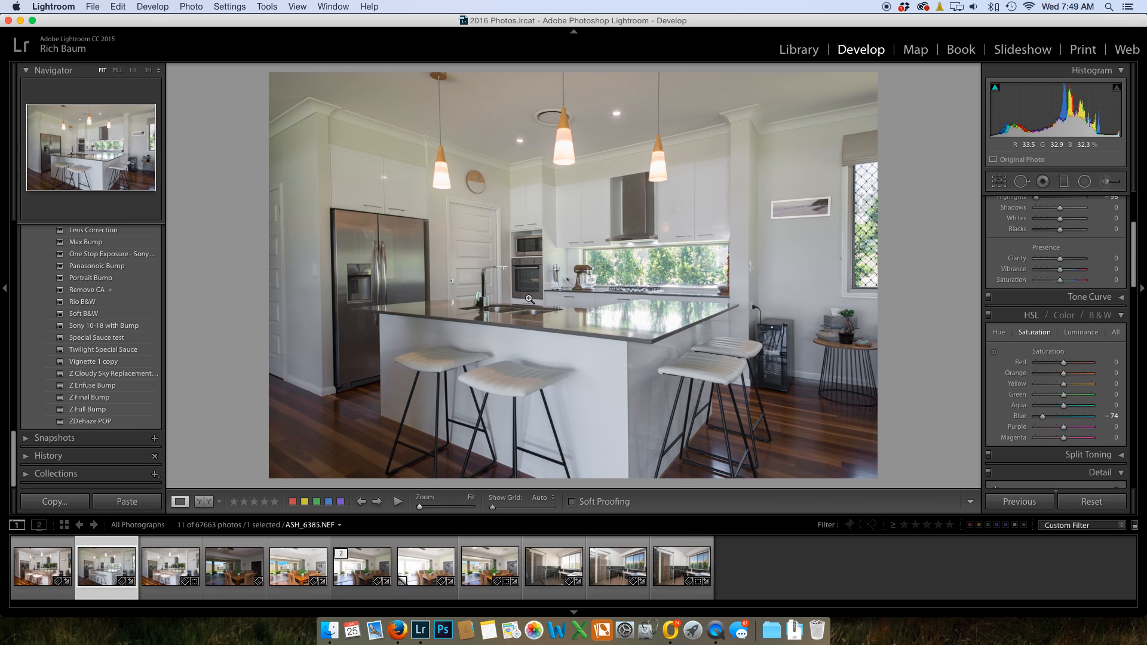
{"action": "key", "text": "super+Left"}
{"action": "key", "text": "super+Right"}
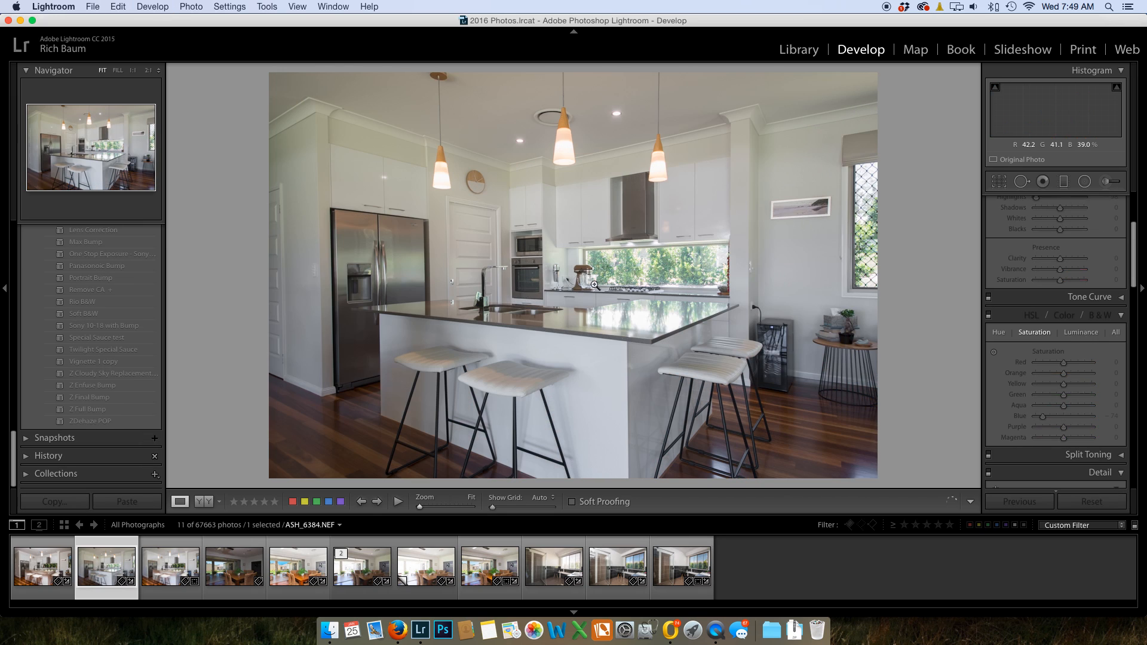
Raise the exposure of ASH_6385.NEF to +0.32 and check it against ASH_6384.NEF.
{"action": "scroll", "coordinate": [1016, 350], "scroll_direction": "up", "scroll_amount": 3}
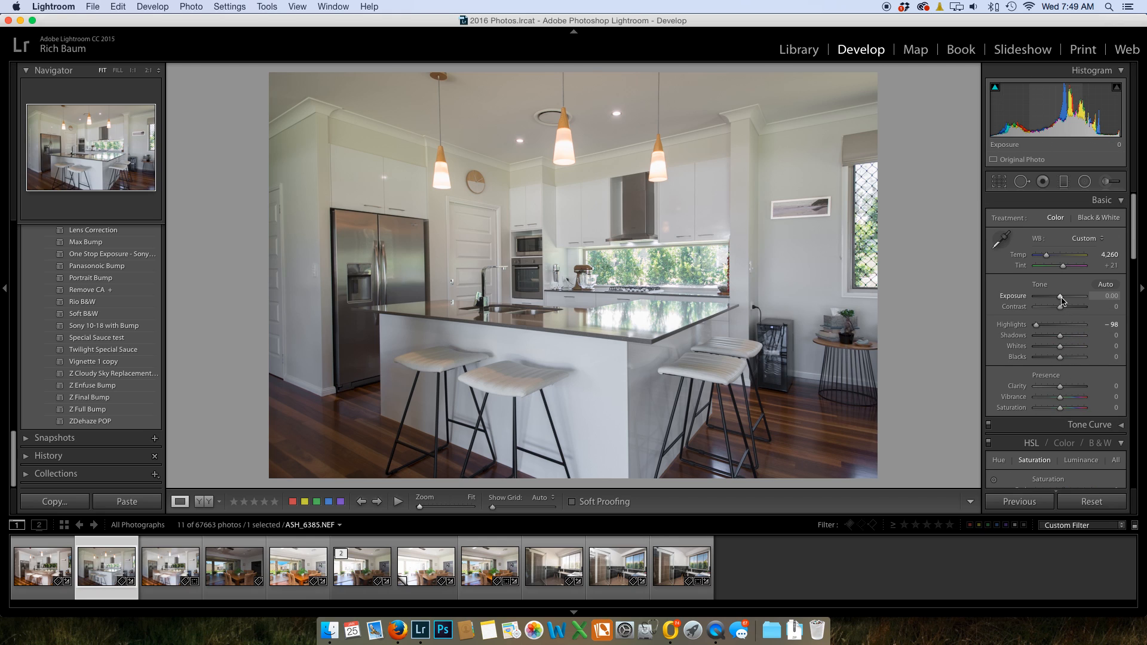
{"action": "left_click_drag", "start_coordinate": [1061, 299], "coordinate": [1063, 300]}
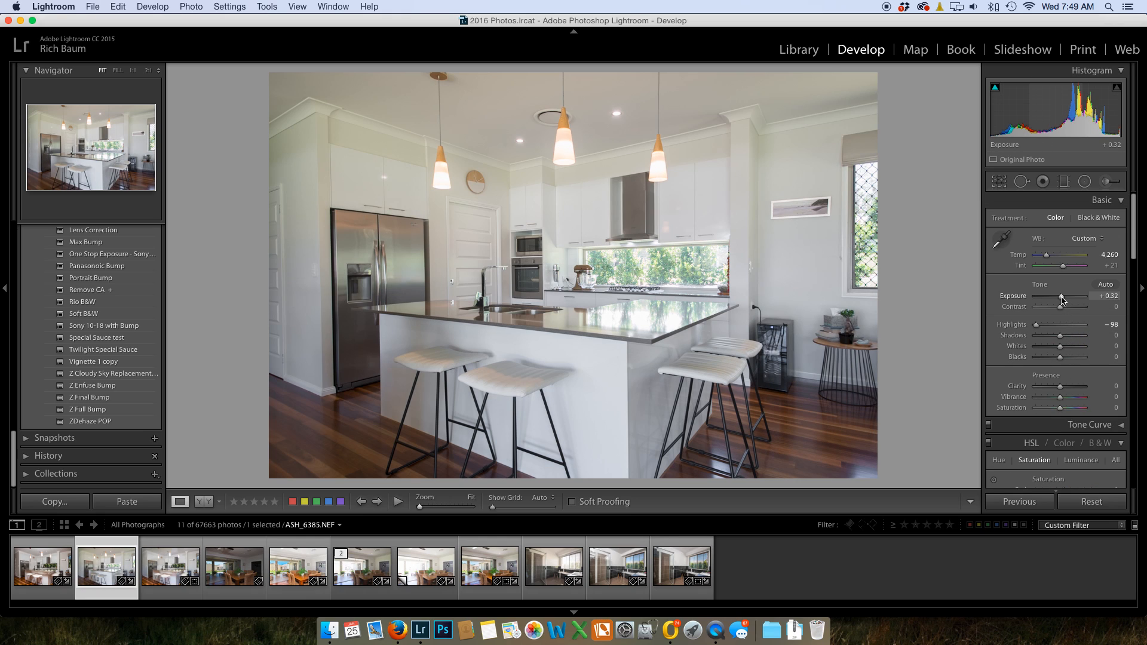
{"action": "key", "text": "super+alt+v"}
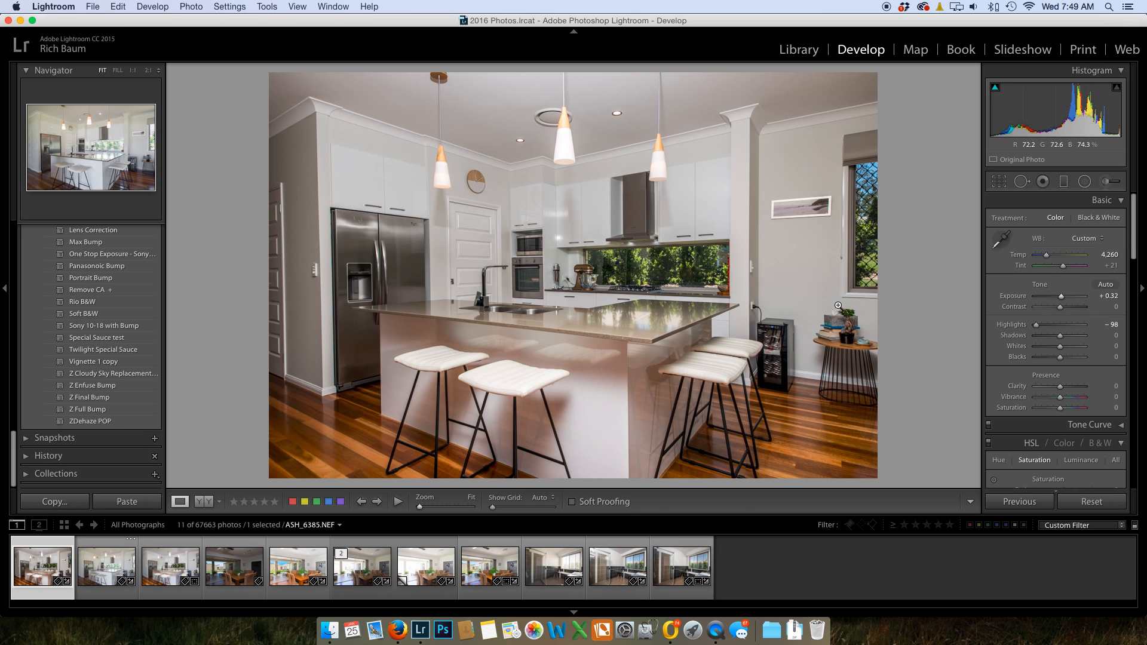
{"action": "key", "text": "super+z"}
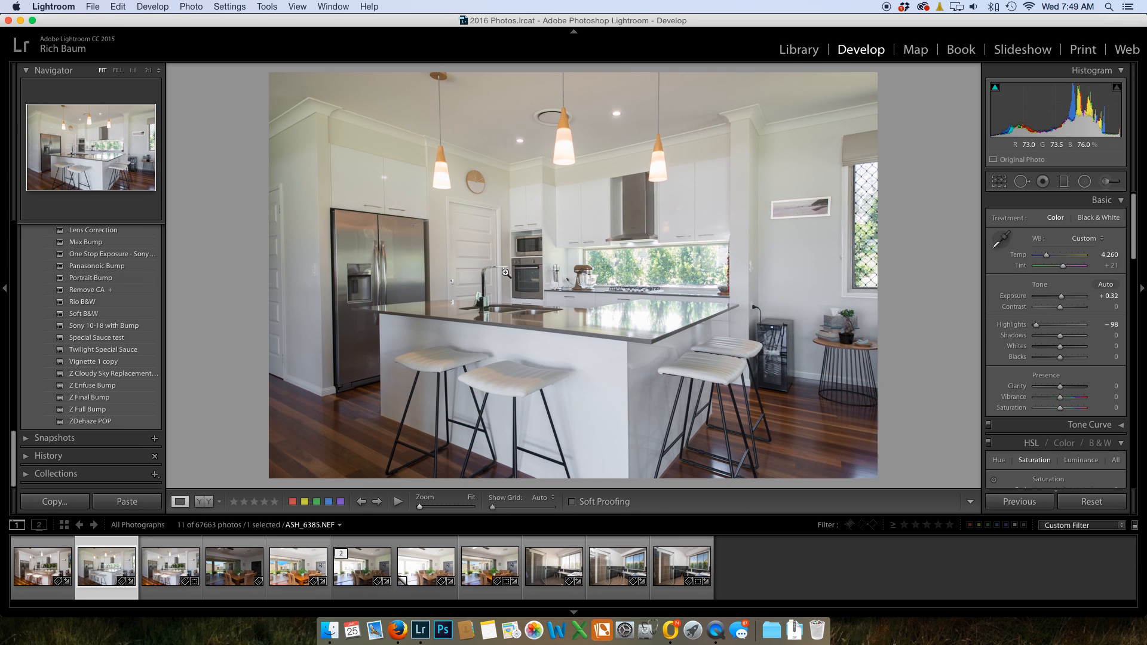
Select ASH_6384.NEF and ASH_6385.NEF together and open them as layers in Photoshop.
{"action": "key", "text": "Left"}
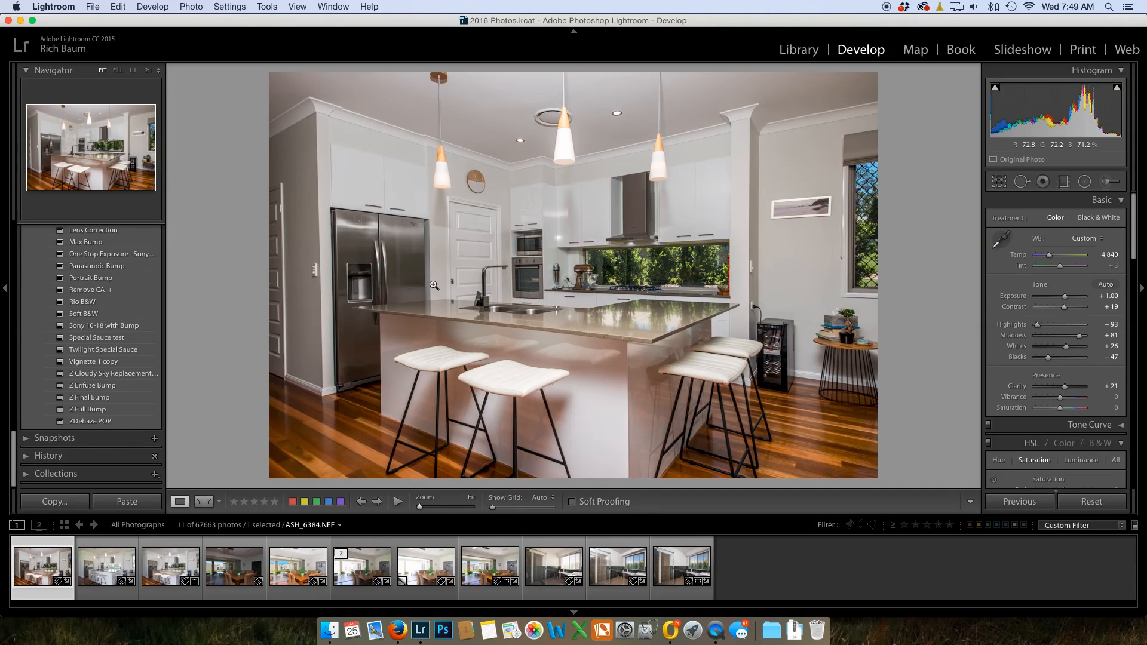
{"action": "left_click", "coordinate": [115, 556], "text": "shift"}
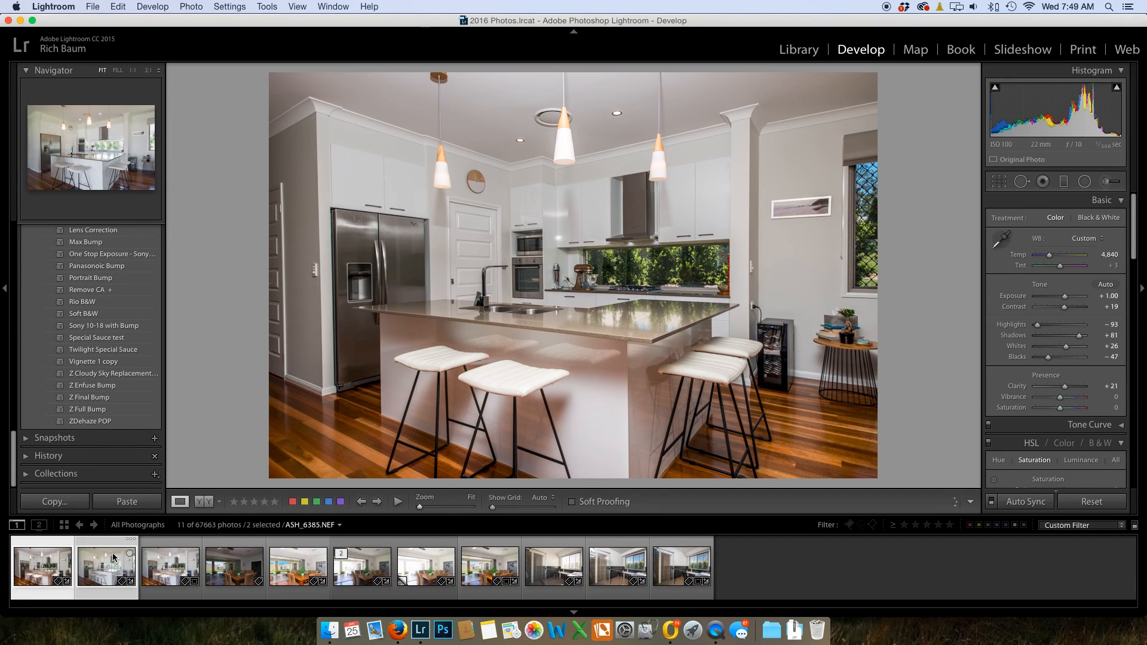
{"action": "right_click", "coordinate": [436, 267]}
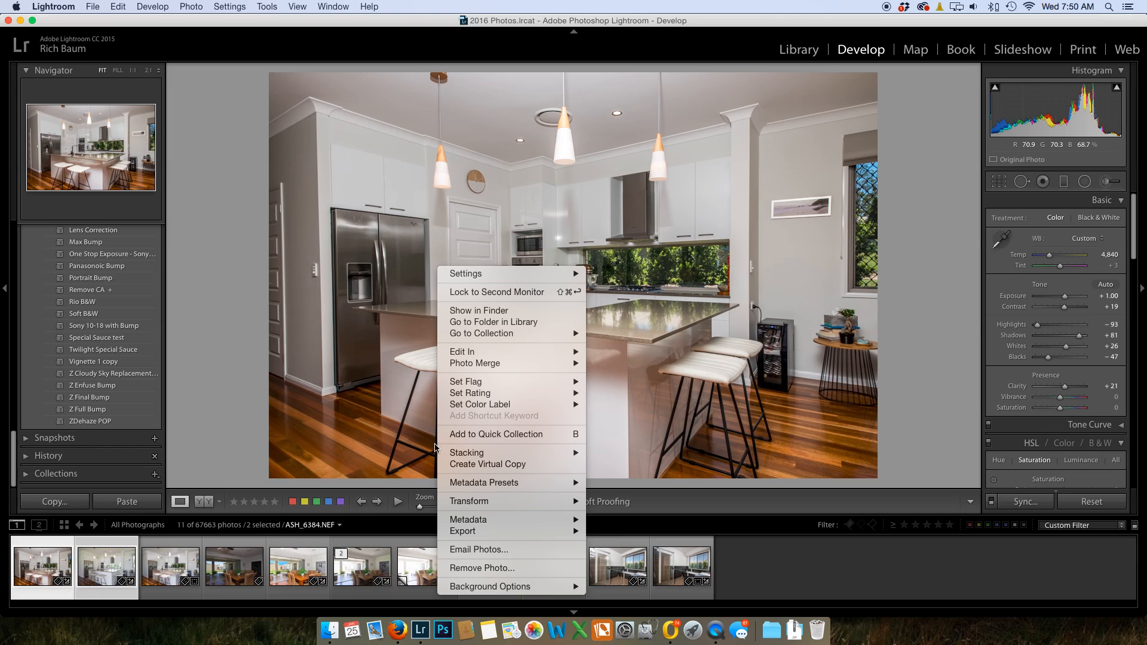
{"action": "mouse_move", "coordinate": [490, 354]}
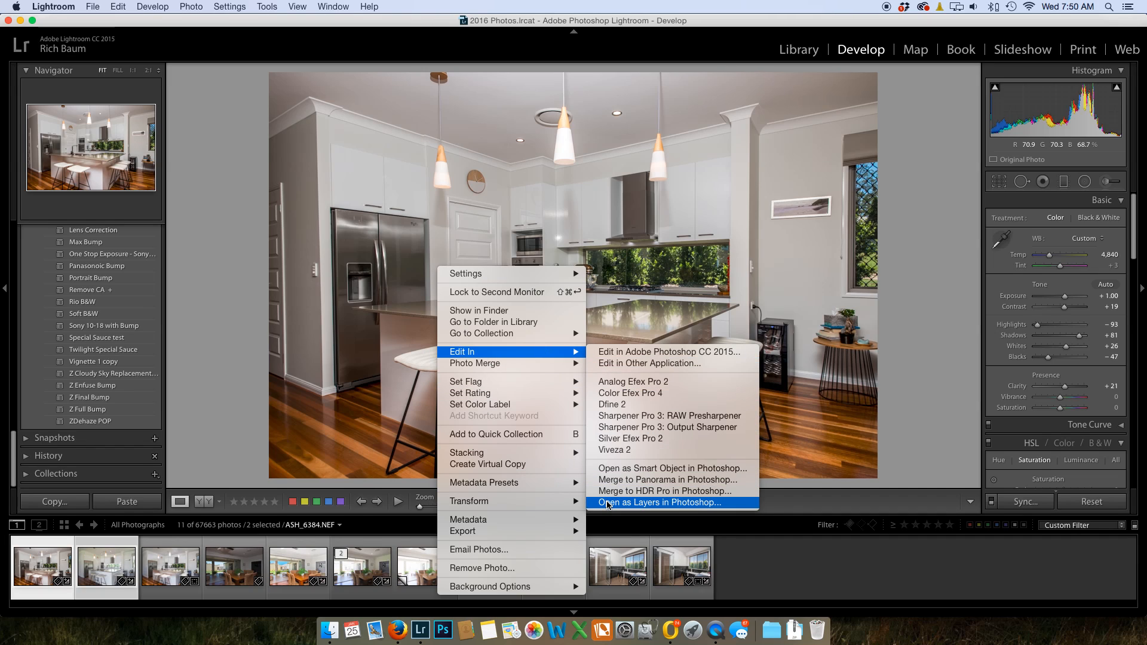
{"action": "left_click", "coordinate": [608, 504]}
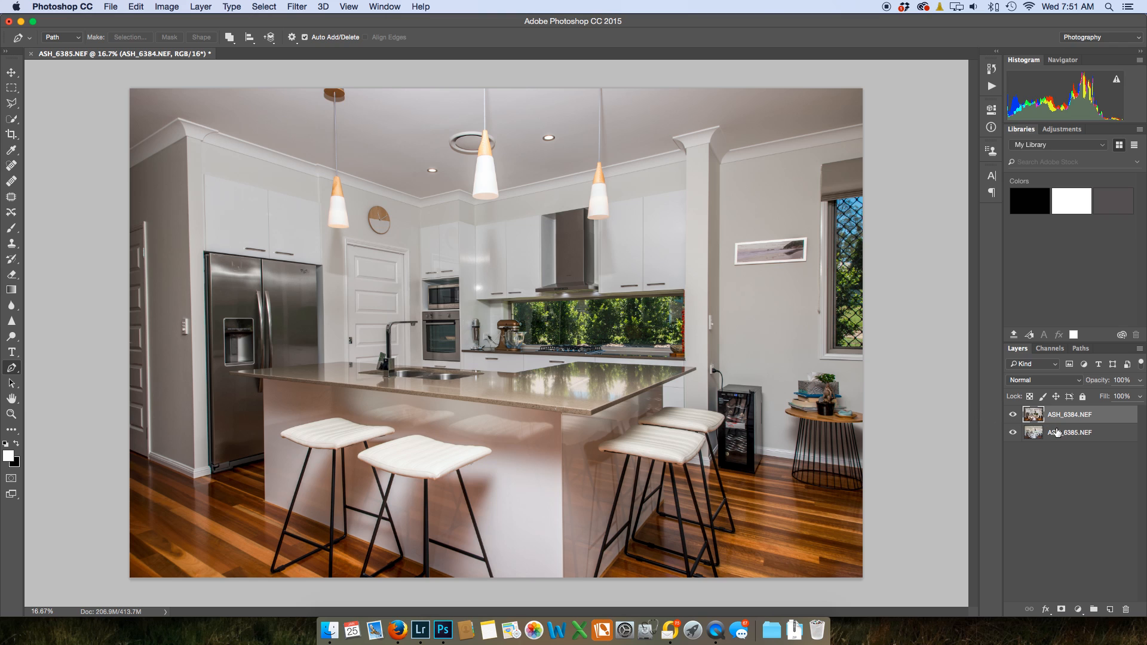
Move the ASH_6385.NEF layer above ASH_6384.NEF and auto-align both layers with the Auto projection.
{"action": "left_click_drag", "start_coordinate": [1057, 433], "coordinate": [1053, 411]}
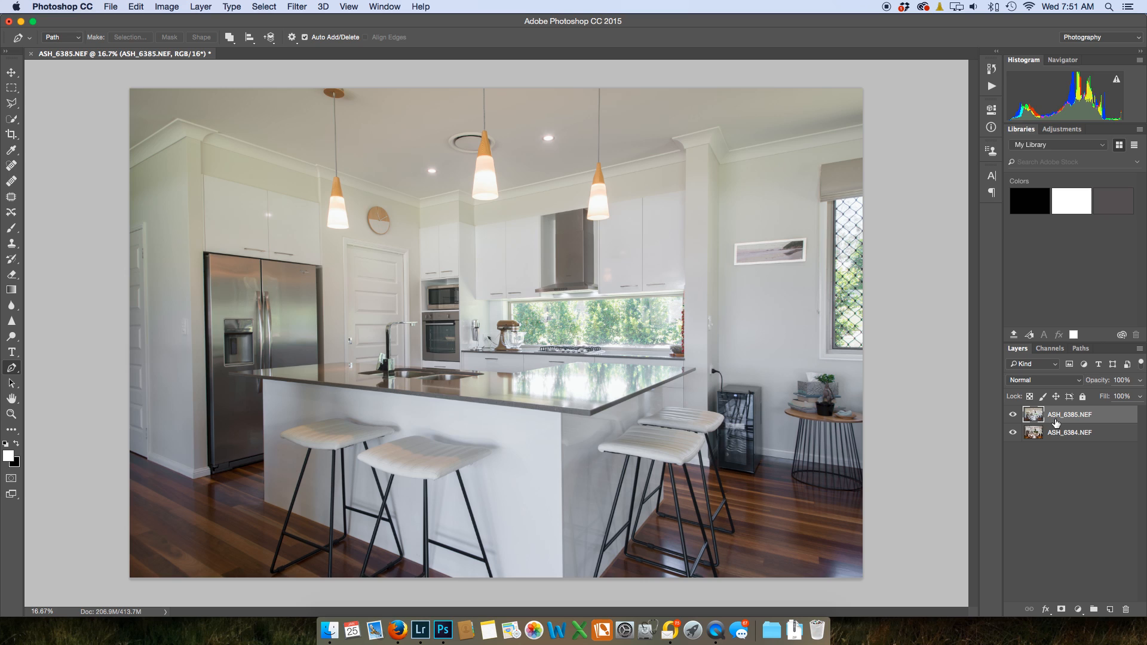
{"action": "left_click", "coordinate": [1055, 432], "text": "shift"}
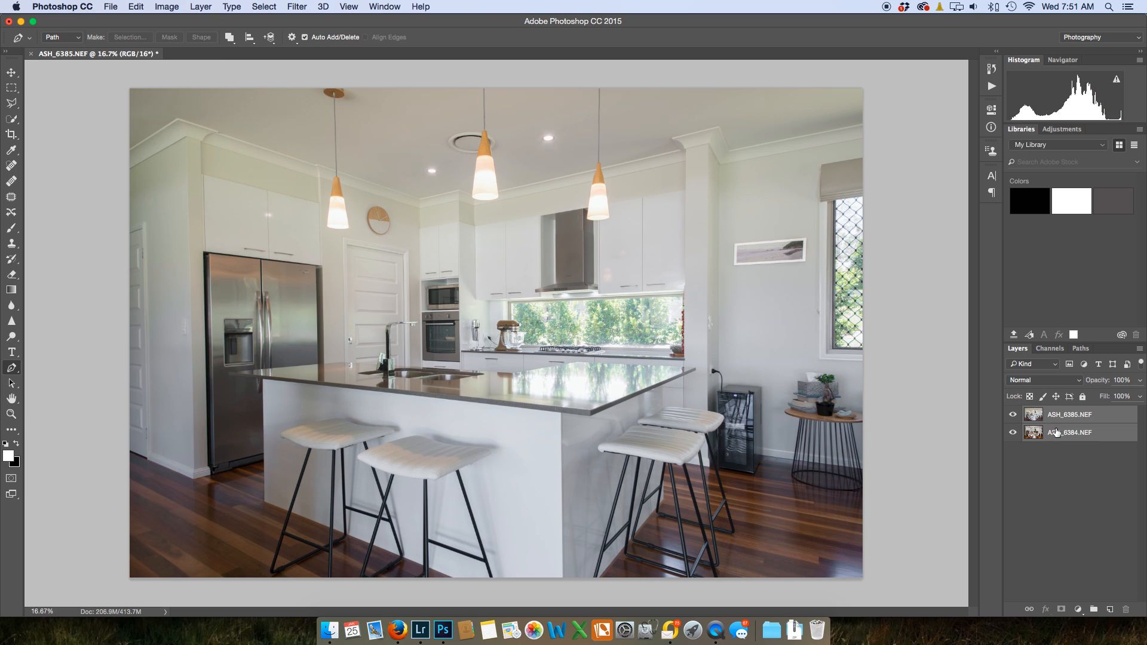
{"action": "left_click", "coordinate": [136, 7]}
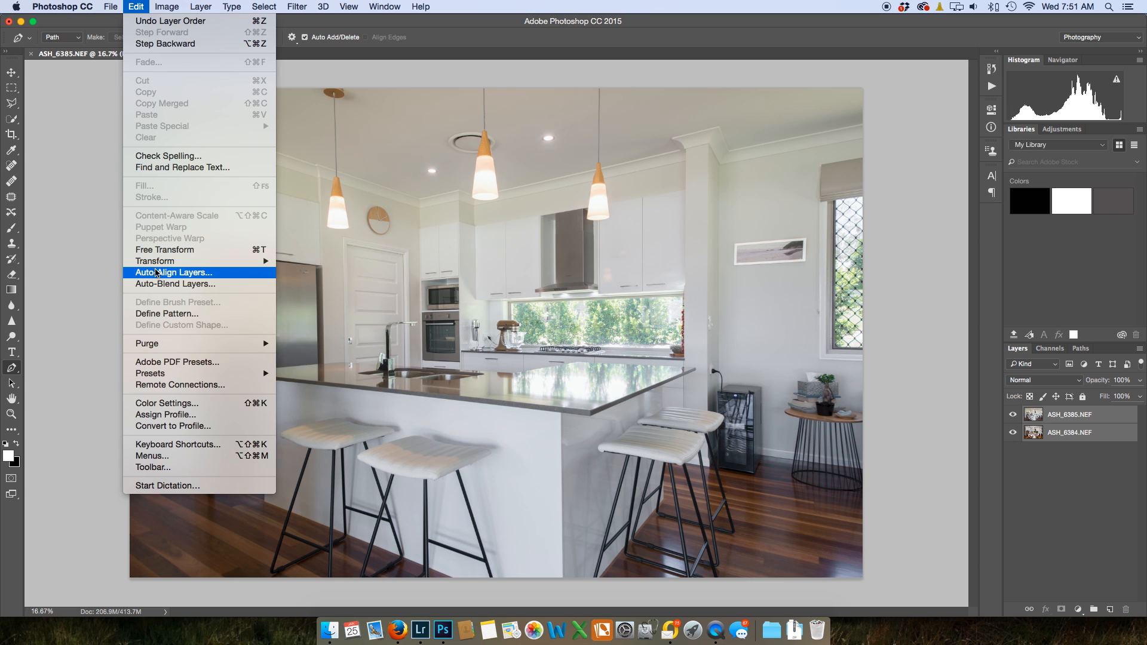
{"action": "left_click", "coordinate": [156, 273]}
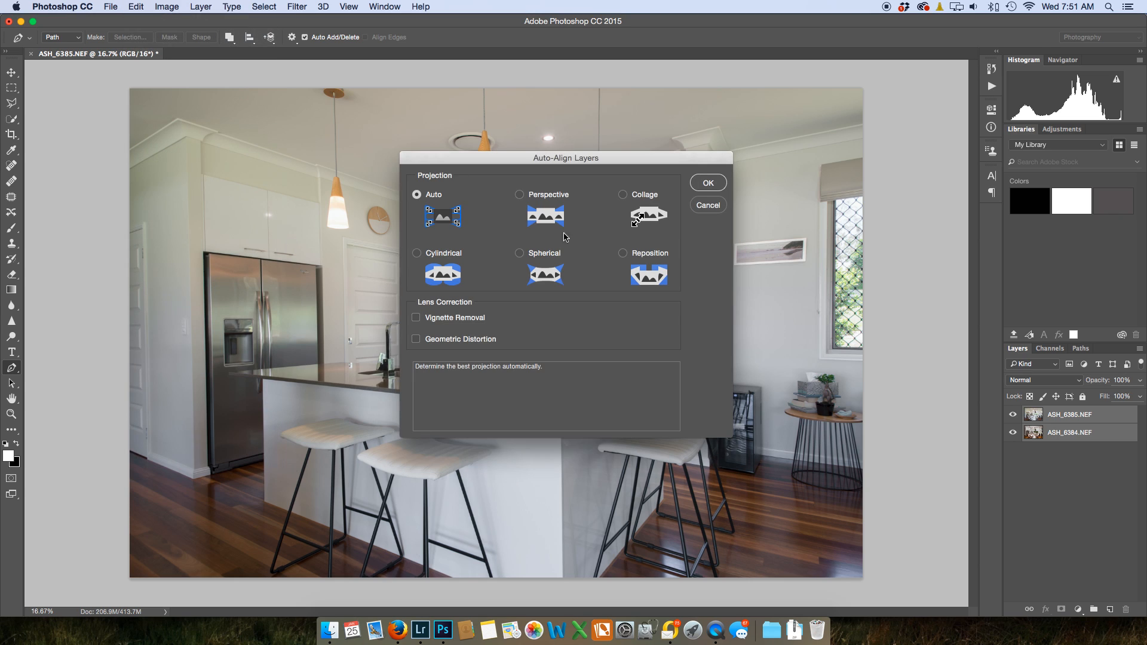
{"action": "left_click", "coordinate": [708, 184]}
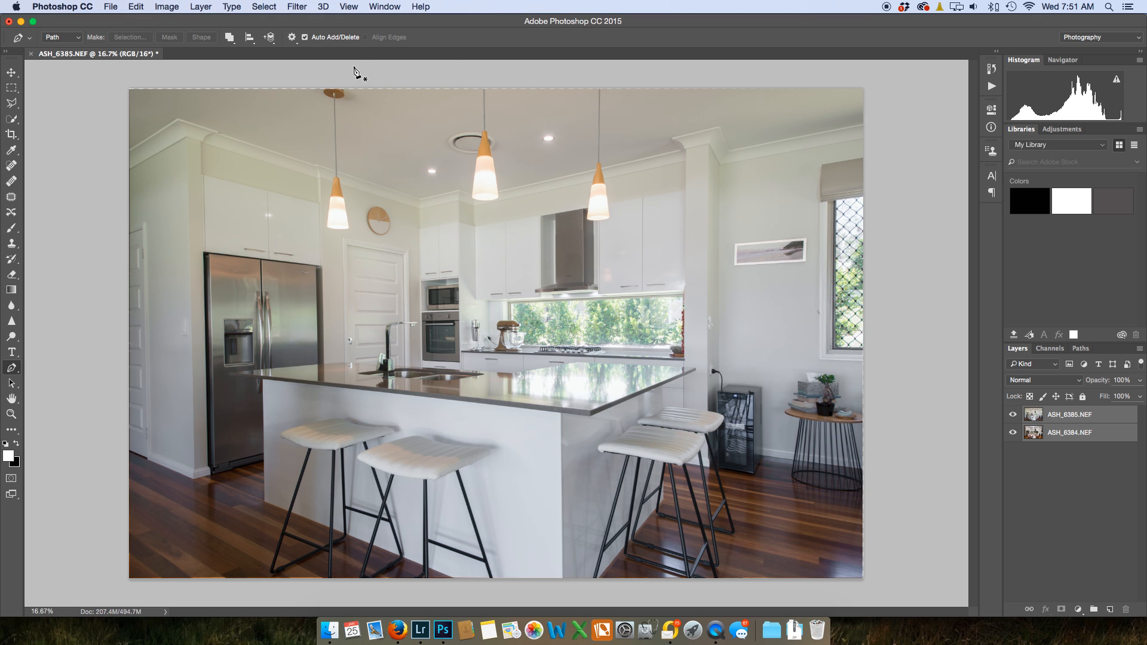
Inspect the upper edge of the aligned image at 50% zoom and return to the full view.
{"action": "key", "text": "super+plus"}
{"action": "key", "text": "super+plus"}
{"action": "key", "text": "super+plus"}
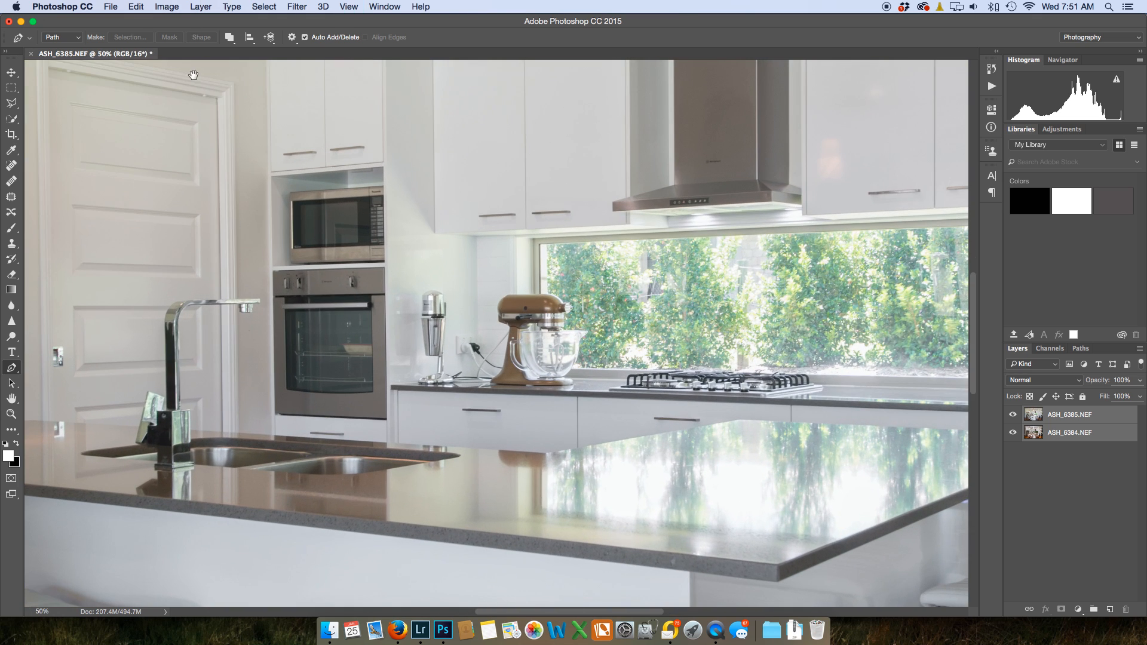
{"action": "left_click_drag", "start_coordinate": [193, 75], "coordinate": [443, 546]}
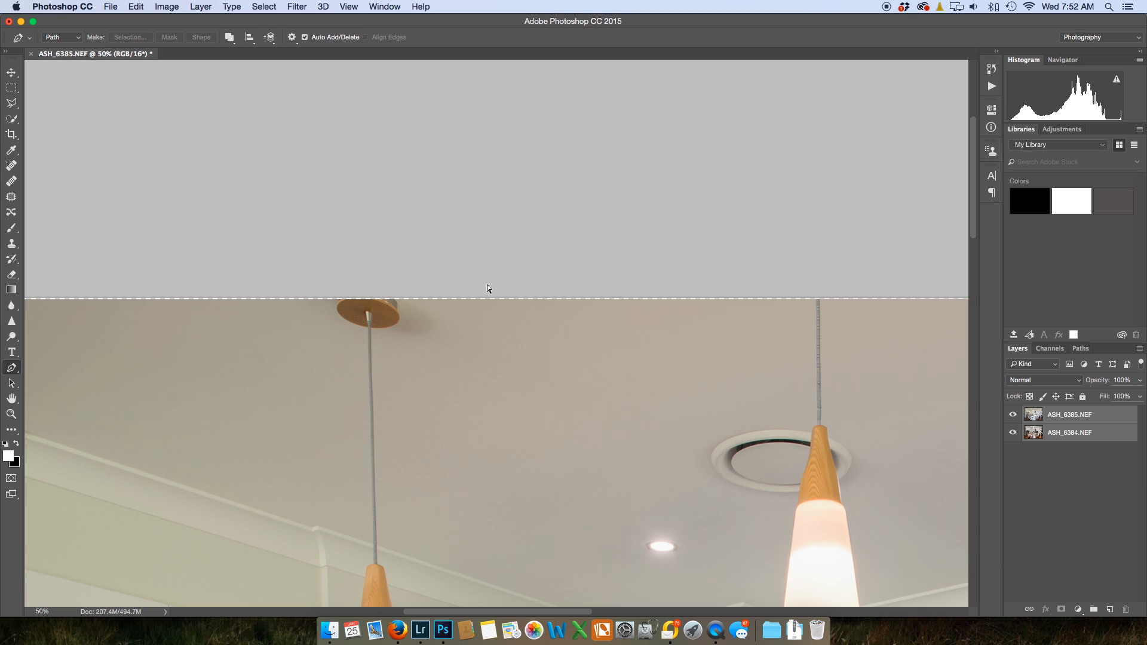
{"action": "key", "text": "super+0"}
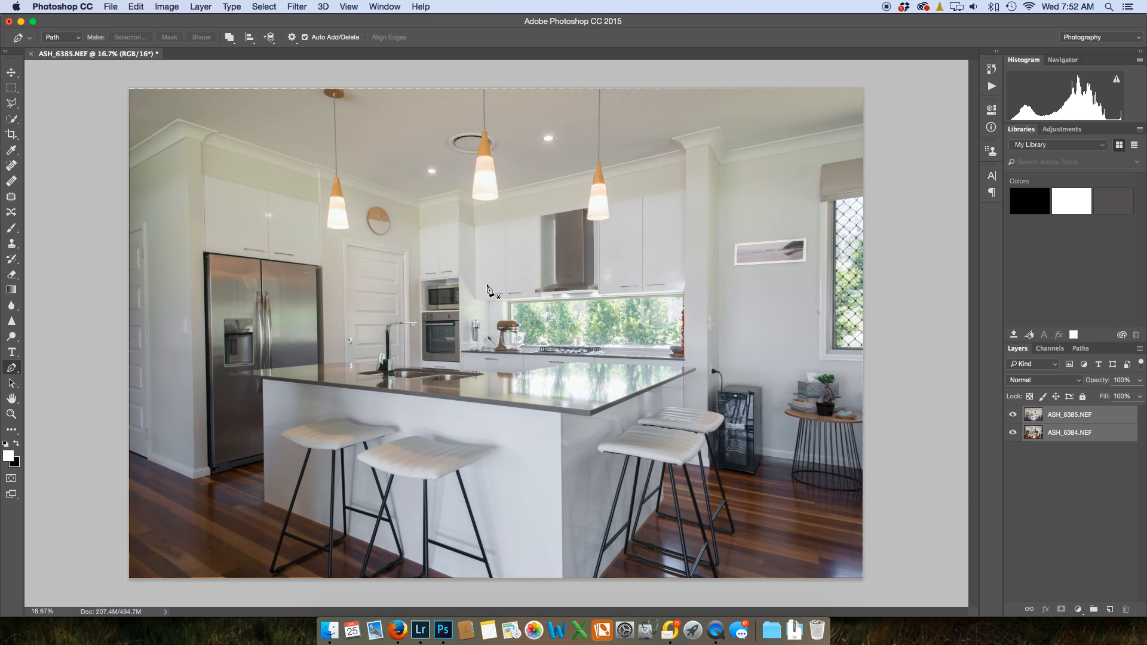
Try a white and a black layer mask on ASH_6385.NEF, and step back to the state before the layer alignment.
{"action": "left_click", "coordinate": [1075, 419]}
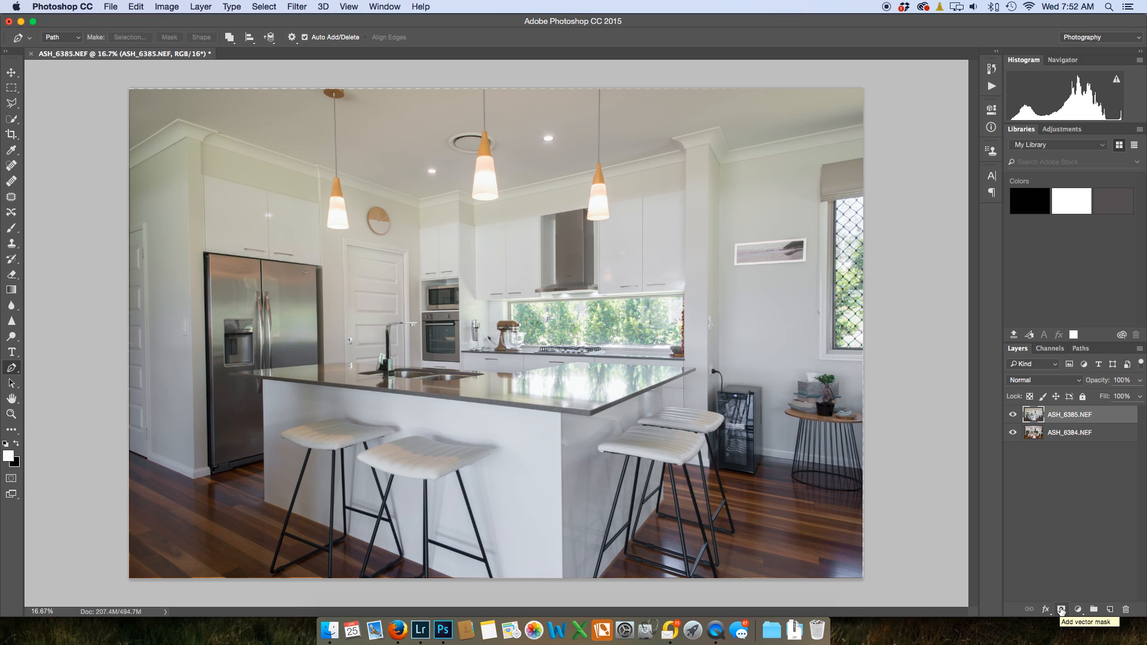
{"action": "left_click", "coordinate": [1061, 610]}
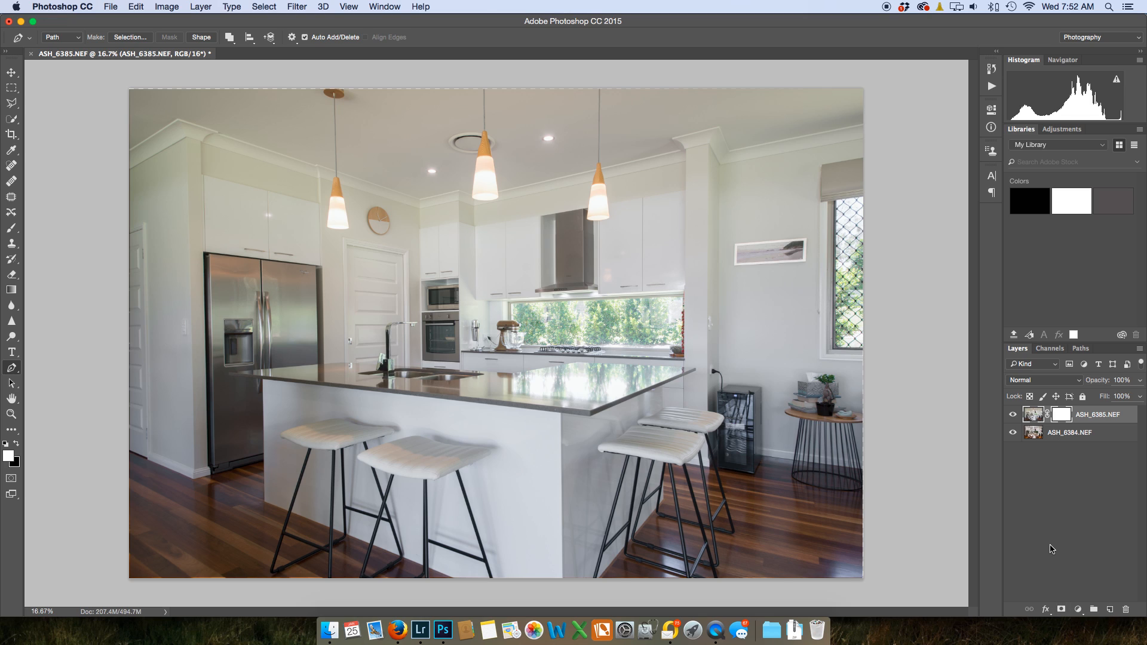
{"action": "key", "text": "super+z"}
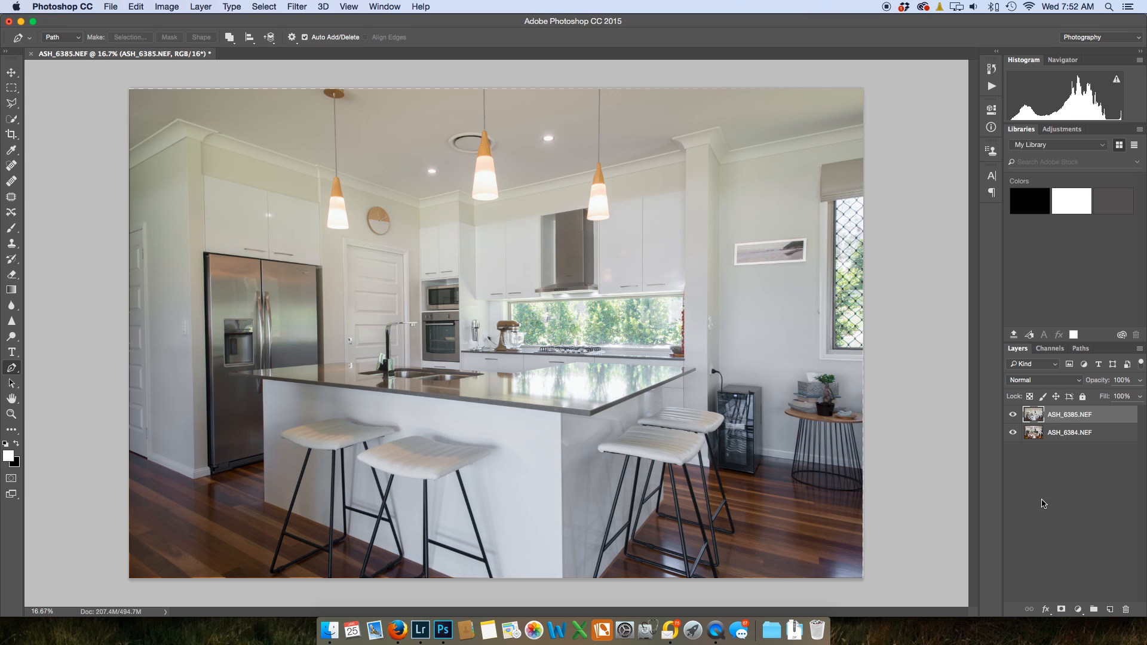
{"action": "left_click", "coordinate": [1061, 610], "text": "alt"}
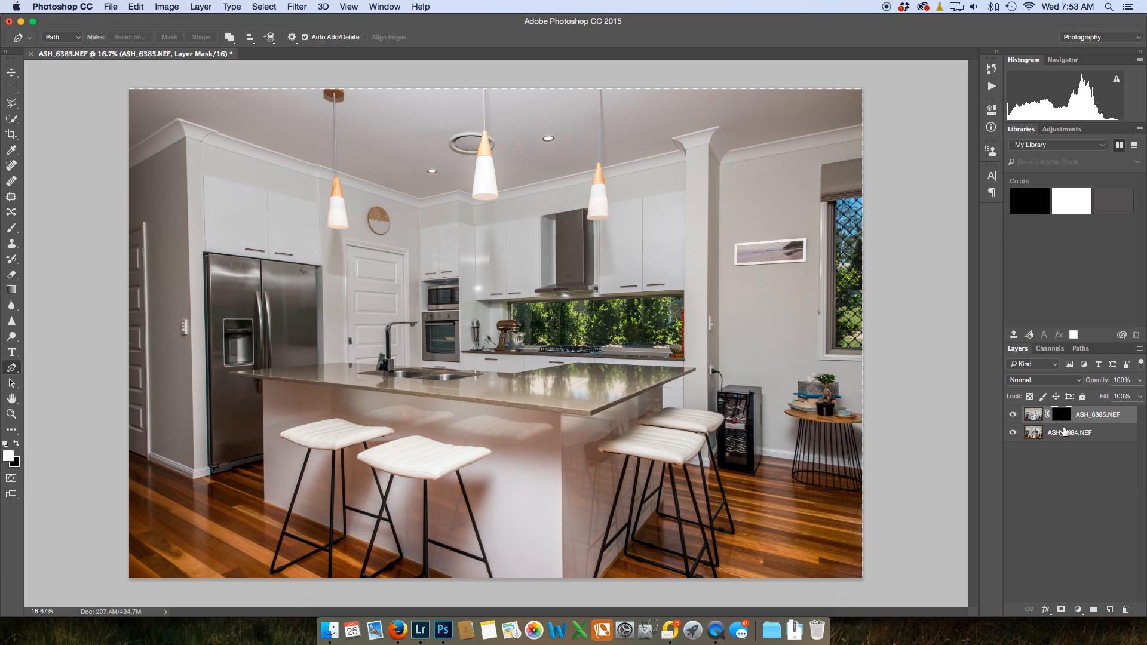
{"action": "key", "text": "Delete"}
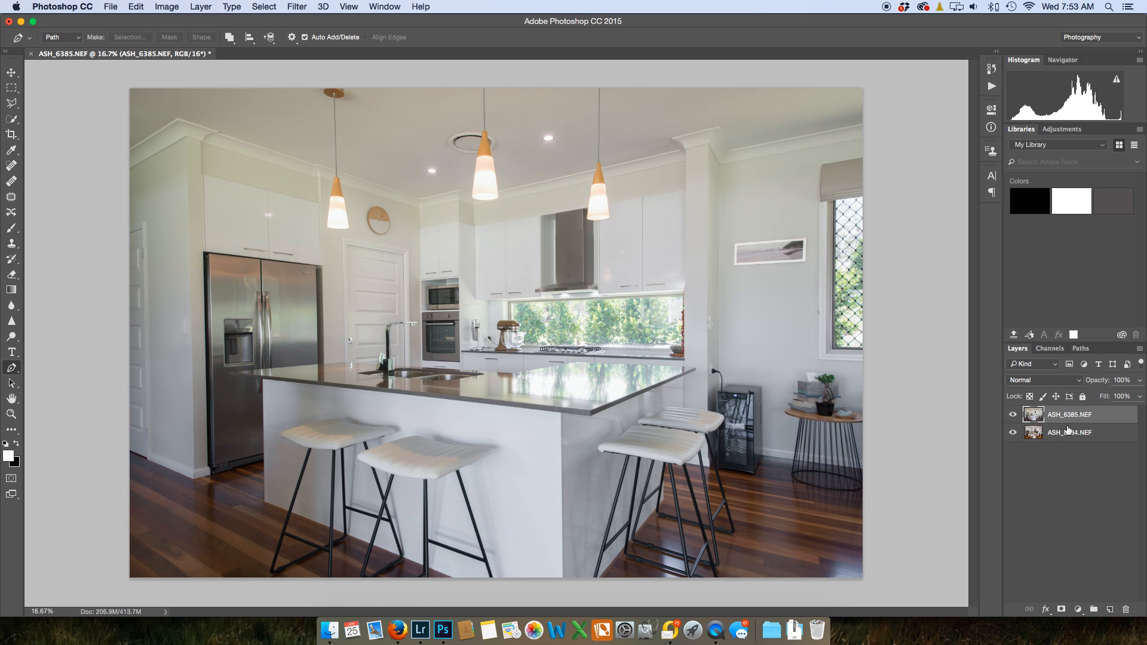
Select ASH_6385.NEF and ASH_6384.NEF together and auto-align them again with the Auto projection.
{"action": "left_click", "coordinate": [1066, 434], "text": "shift"}
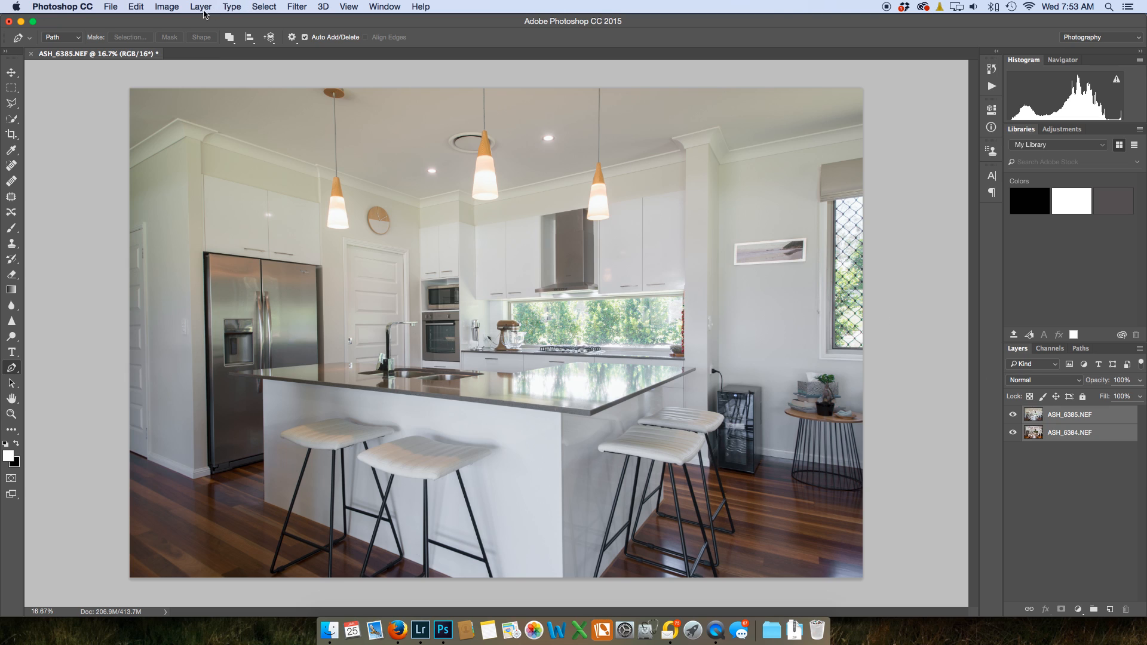
{"action": "left_click", "coordinate": [136, 6]}
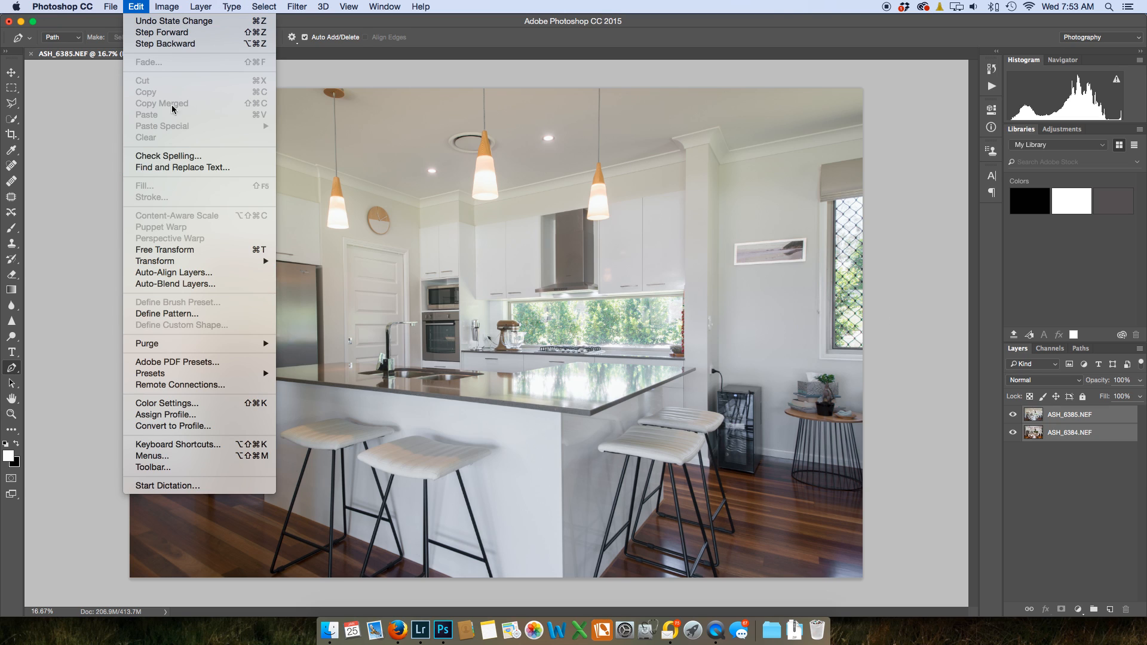
{"action": "left_click", "coordinate": [194, 276]}
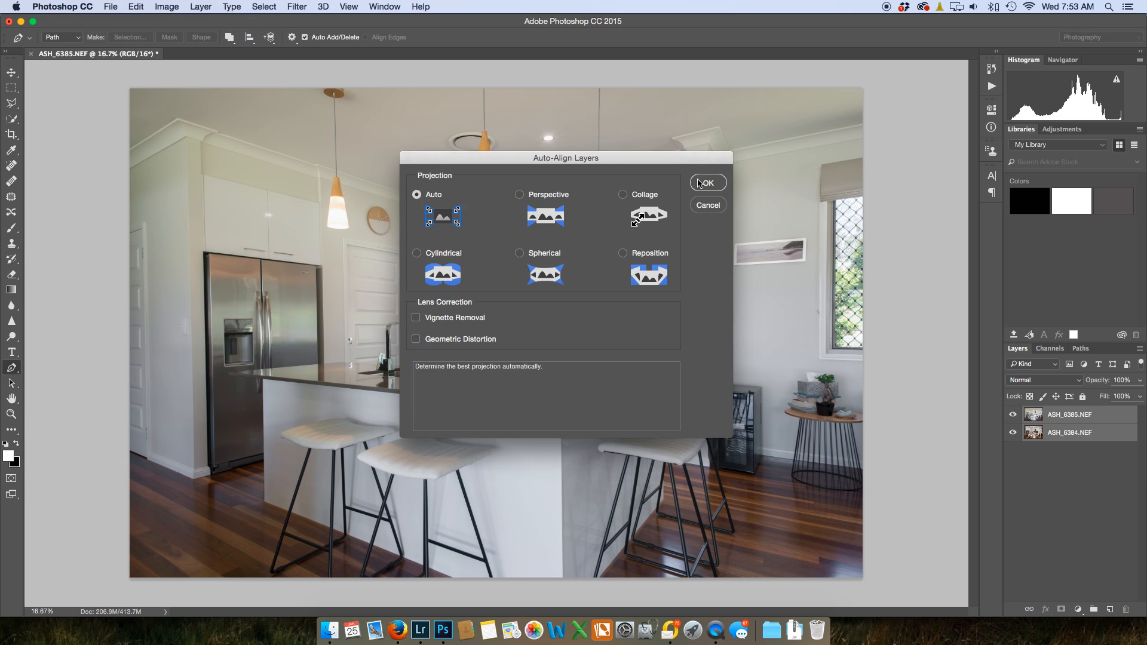
{"action": "left_click", "coordinate": [704, 182]}
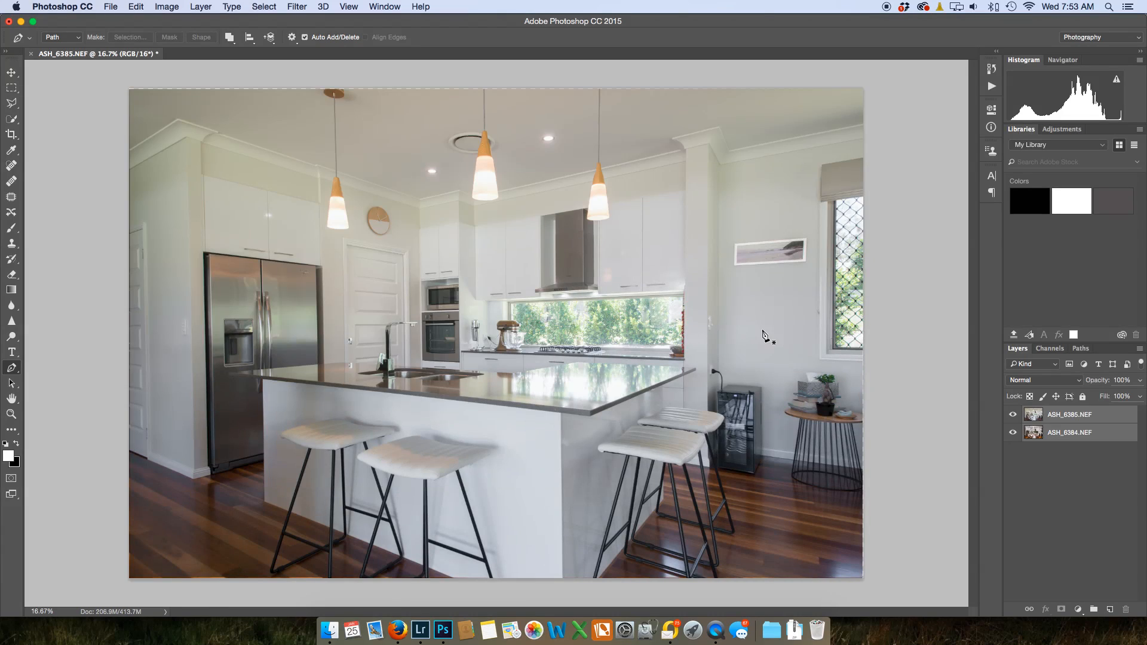
Add a black layer mask to ASH_6385.NEF and slightly lower the hardness of the 1000 px soft brush.
{"action": "left_click", "coordinate": [1058, 418]}
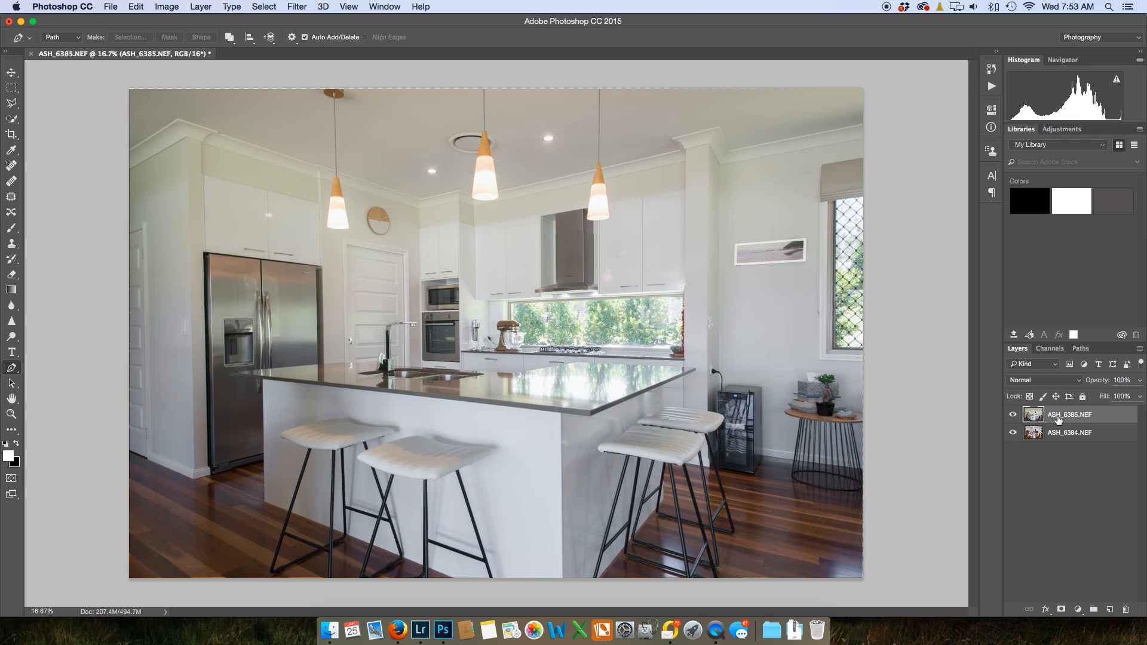
{"action": "left_click", "coordinate": [1061, 610], "text": "alt"}
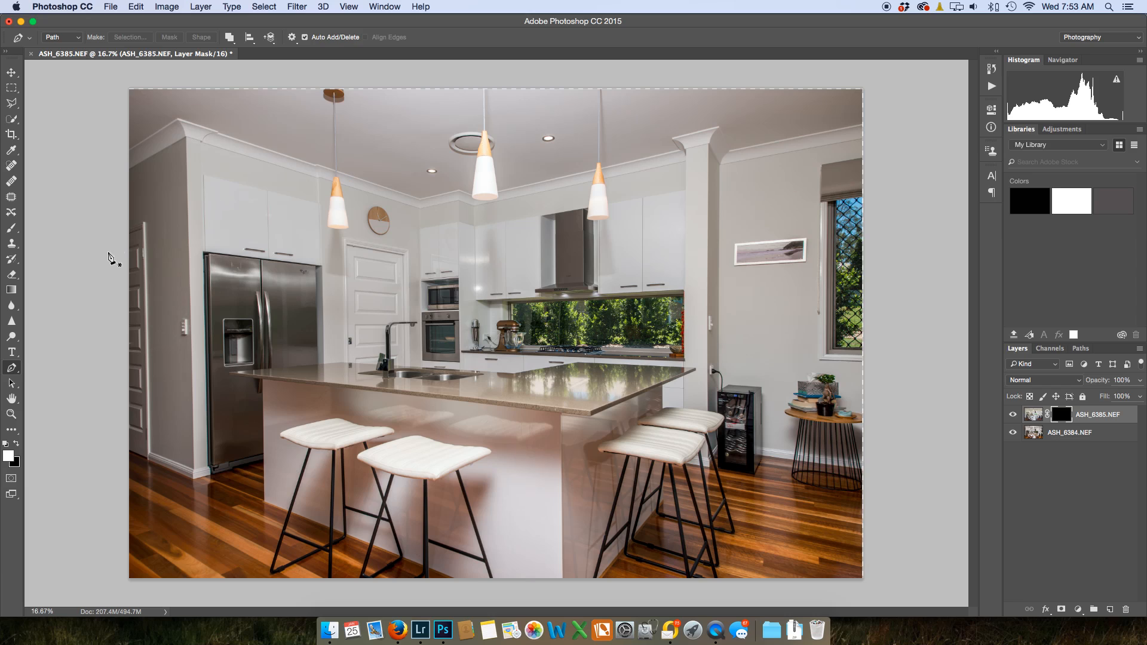
{"action": "left_click", "coordinate": [11, 230]}
{"action": "right_click", "coordinate": [221, 253]}
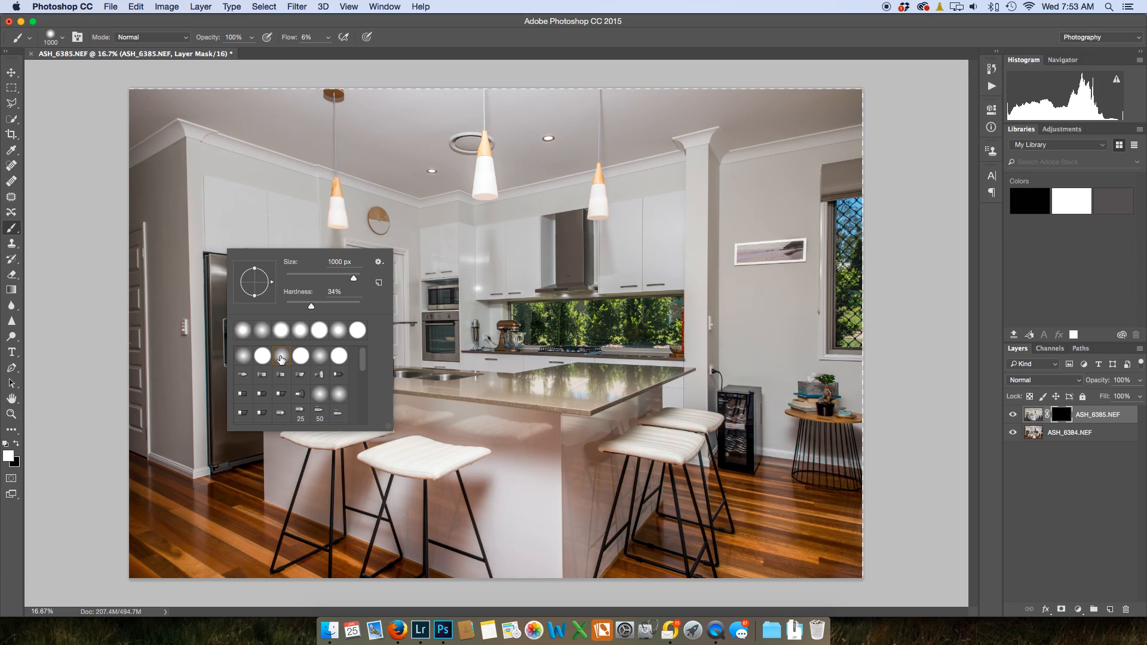
{"action": "left_click_drag", "start_coordinate": [309, 308], "coordinate": [305, 309]}
{"action": "key", "text": "Return"}
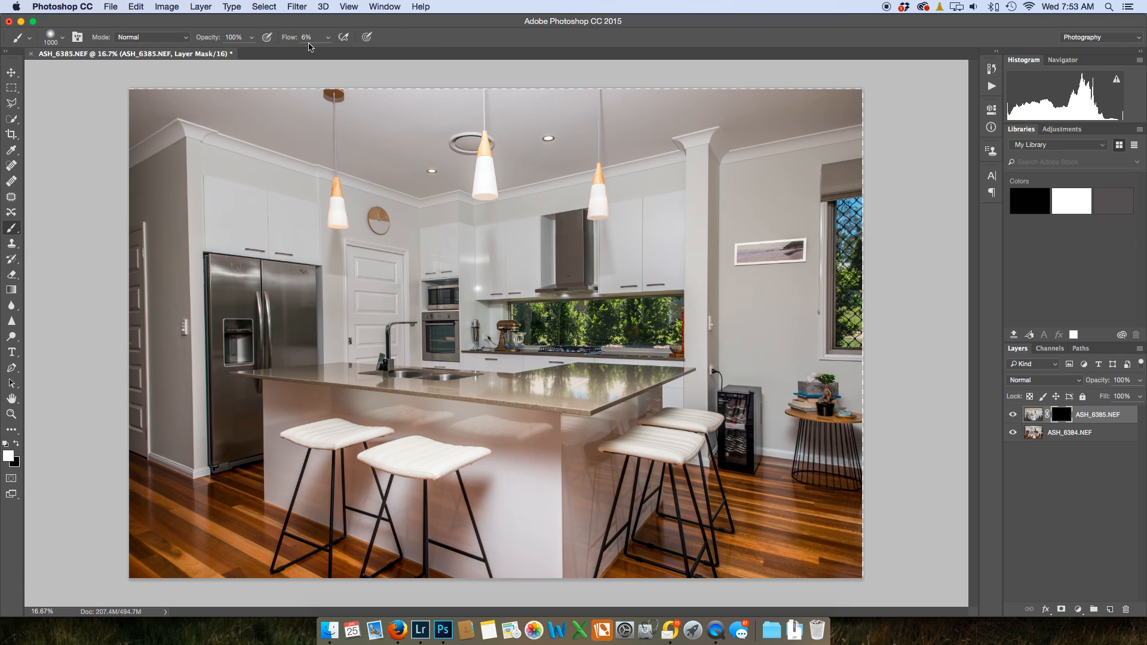
Examine the lighting and color on the ceiling, walls, cabinets, windows and island across the kitchen image.
{"action": "key", "text": "super+plus"}
{"action": "key", "text": "super+plus"}
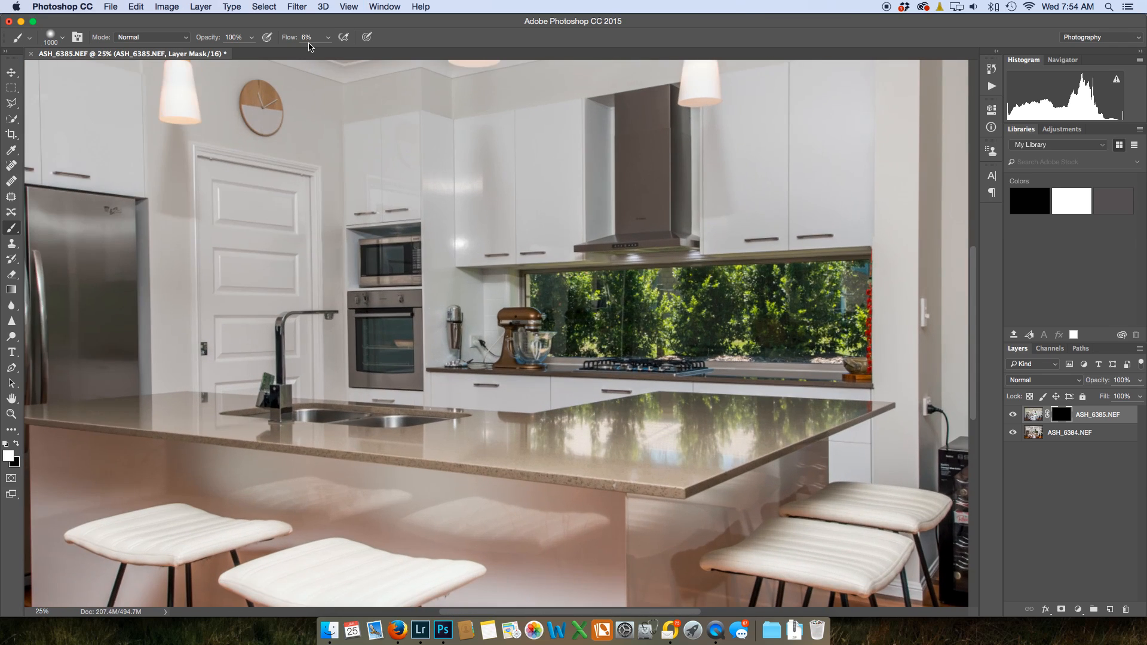
{"action": "mouse_move", "coordinate": [300, 213]}
{"action": "left_mouse_down"}
{"action": "mouse_move", "coordinate": [518, 369]}
{"action": "mouse_move", "coordinate": [551, 360]}
{"action": "left_mouse_up"}
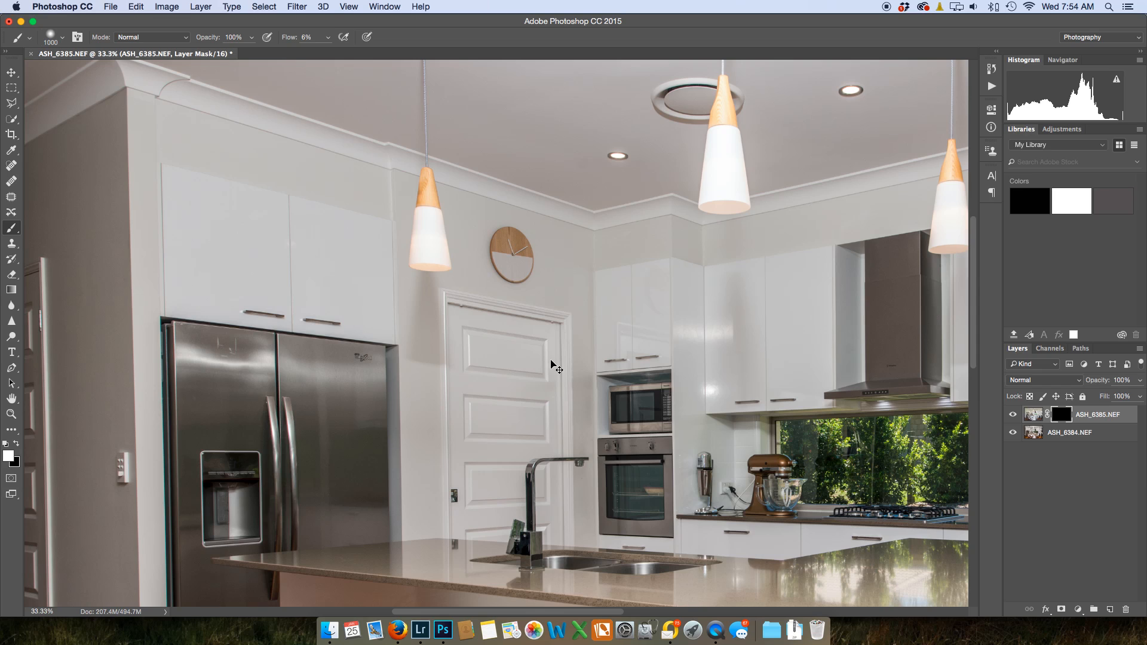
{"action": "key", "text": "super+minus"}
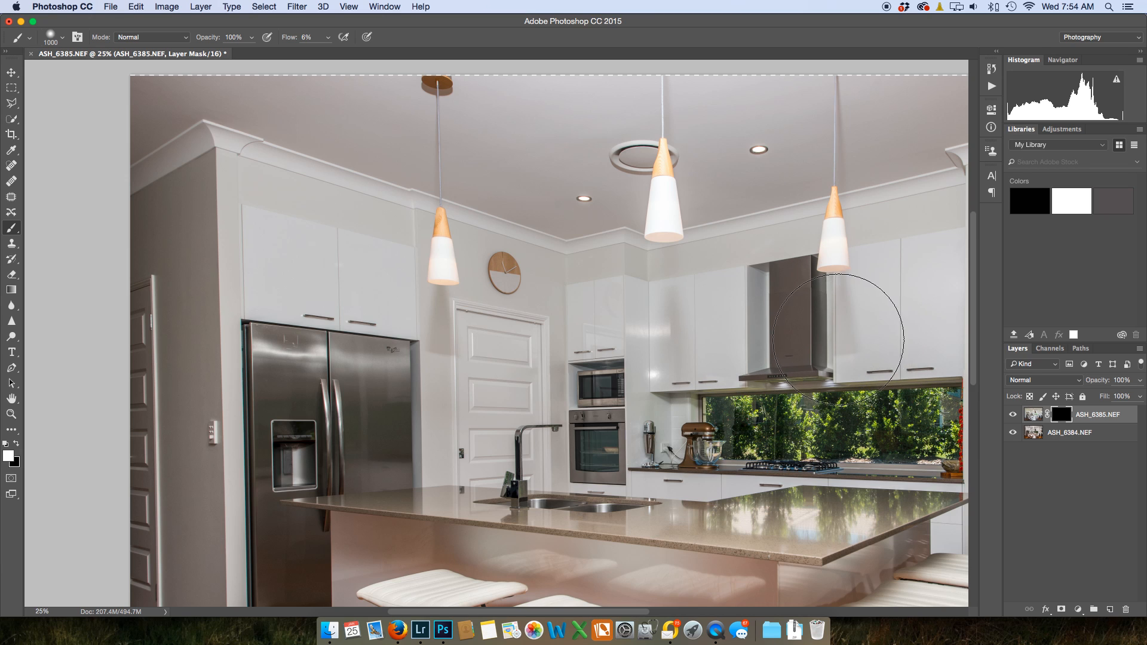
{"action": "mouse_move", "coordinate": [738, 316]}
{"action": "left_mouse_down"}
{"action": "mouse_move", "coordinate": [819, 470]}
{"action": "mouse_move", "coordinate": [841, 485]}
{"action": "left_mouse_up"}
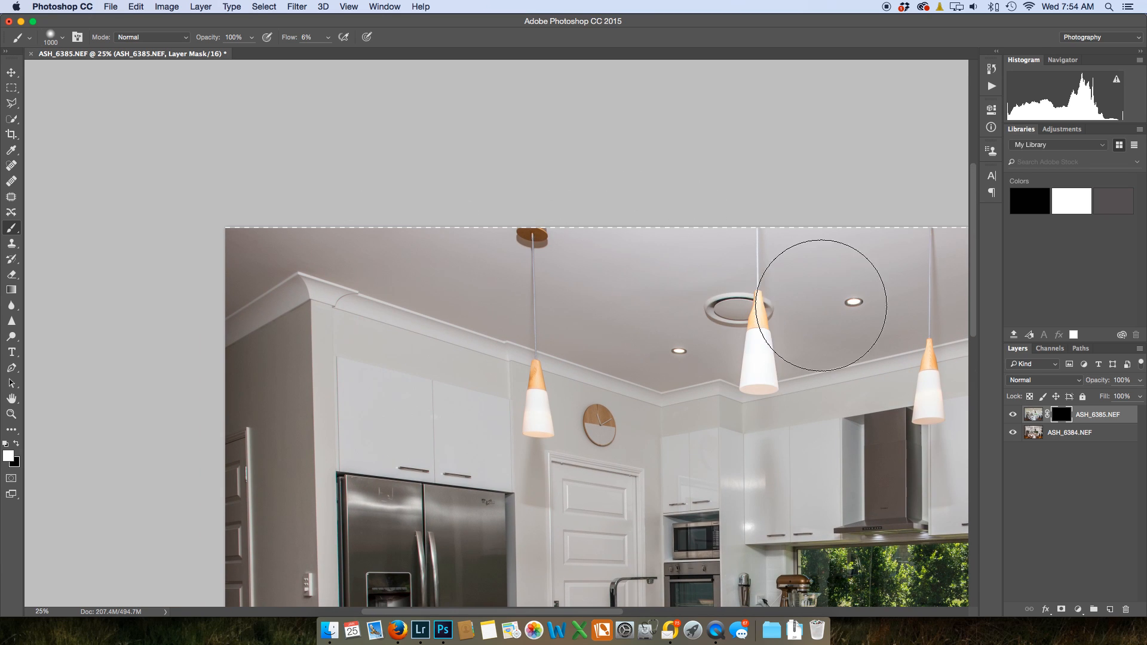
{"action": "scroll", "coordinate": [889, 343], "scroll_direction": "down", "scroll_amount": 5}
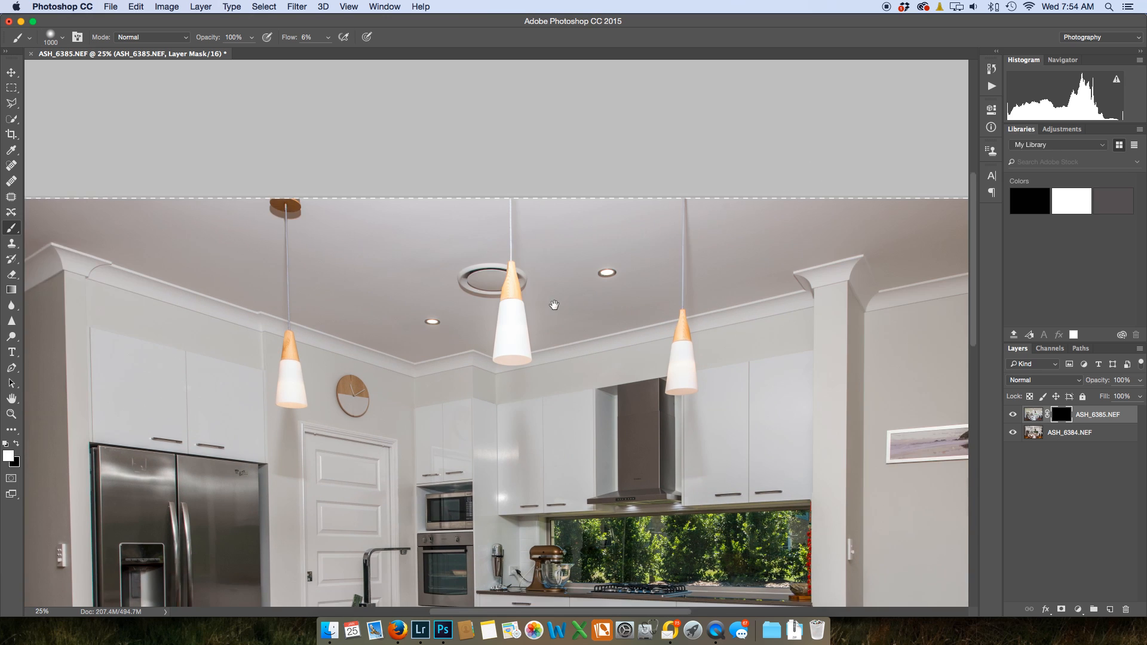
{"action": "scroll", "coordinate": [613, 200], "scroll_direction": "right", "scroll_amount": 10}
{"action": "scroll", "coordinate": [262, 203], "scroll_direction": "left", "scroll_amount": 7}
{"action": "scroll", "coordinate": [263, 203], "scroll_direction": "up", "scroll_amount": 1}
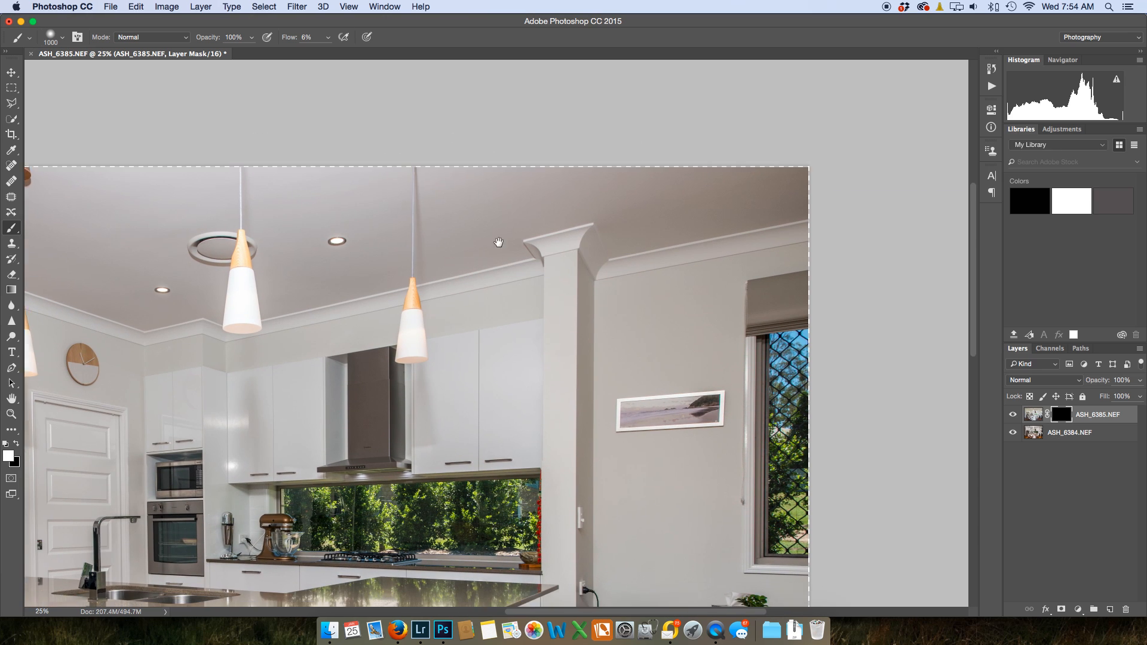
{"action": "scroll", "coordinate": [563, 346], "scroll_direction": "down", "scroll_amount": 5}
{"action": "scroll", "coordinate": [563, 346], "scroll_direction": "right", "scroll_amount": 4}
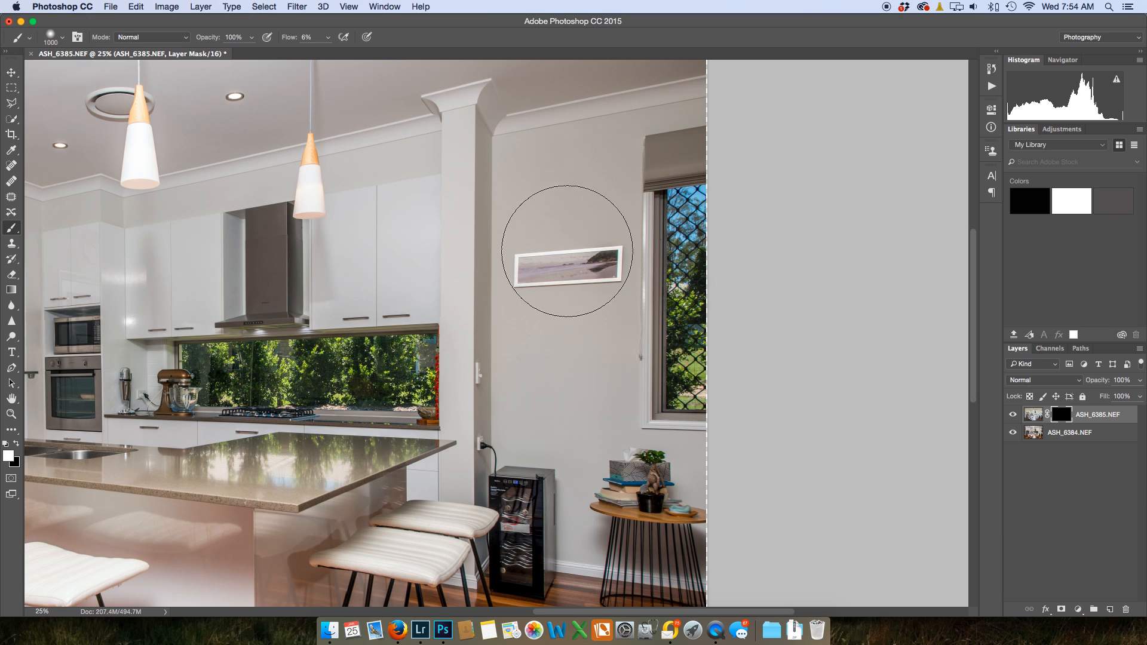
{"action": "left_click_drag", "start_coordinate": [326, 449], "coordinate": [689, 174]}
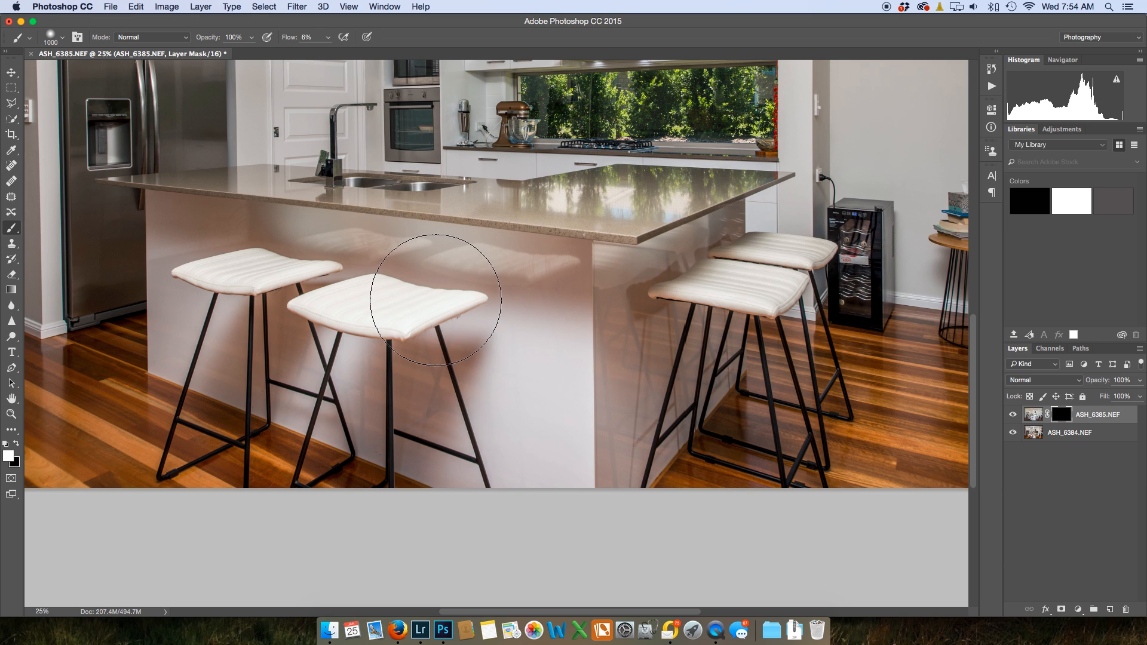
{"action": "mouse_move", "coordinate": [437, 294]}
{"action": "left_mouse_down"}
{"action": "mouse_move", "coordinate": [699, 416]}
{"action": "mouse_move", "coordinate": [730, 535]}
{"action": "left_mouse_up"}
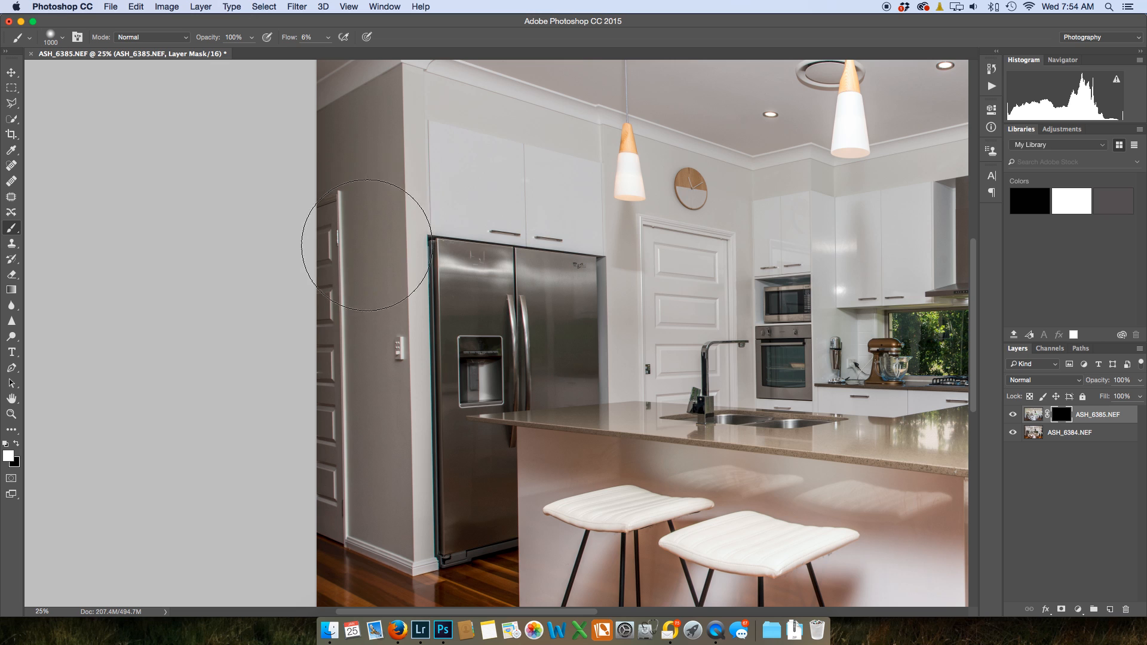
Try painting white on the ASH_6385.NEF mask over the wall and cabinets around the clock, and undo the stroke.
{"action": "key", "text": "super+minus"}
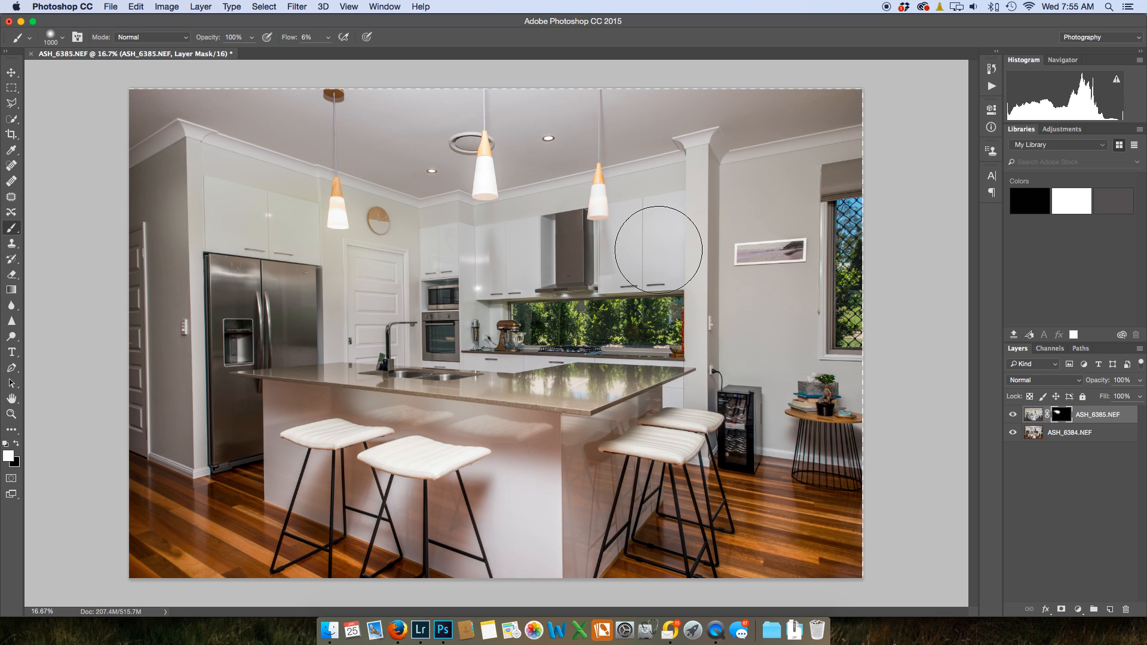
{"action": "key", "text": "super+z"}
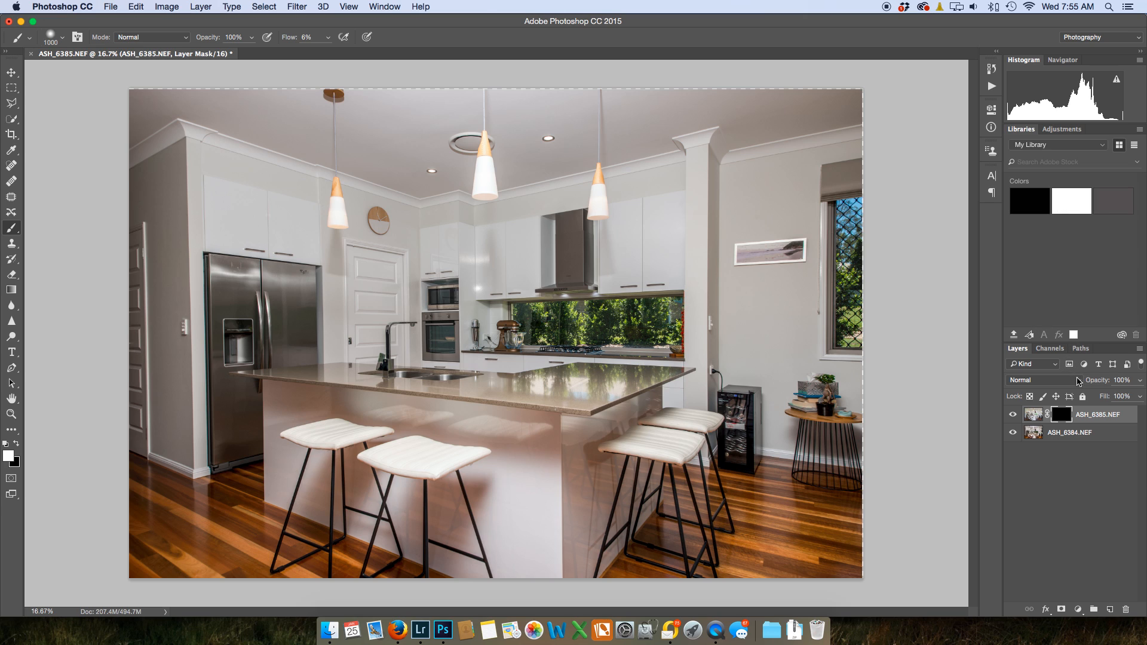
Set ASH_6385.NEF to the Luminosity blend mode and paint white on its mask over the pantry door, upper cabinets, range hood and rear window.
{"action": "left_click", "coordinate": [1077, 384]}
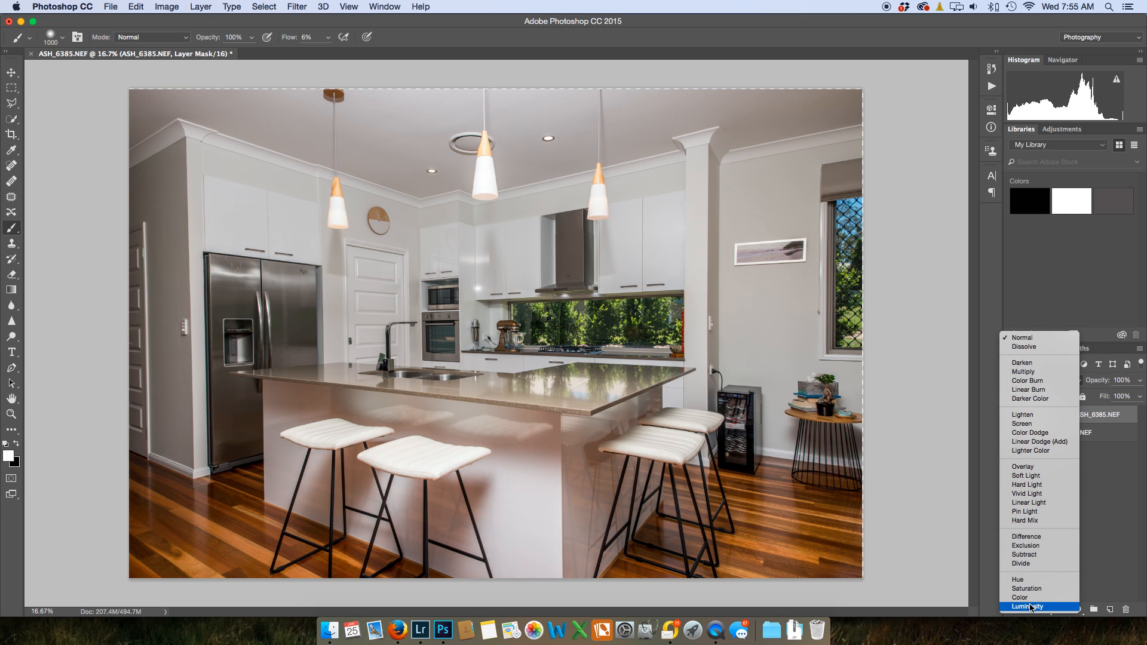
{"action": "left_click", "coordinate": [1028, 607]}
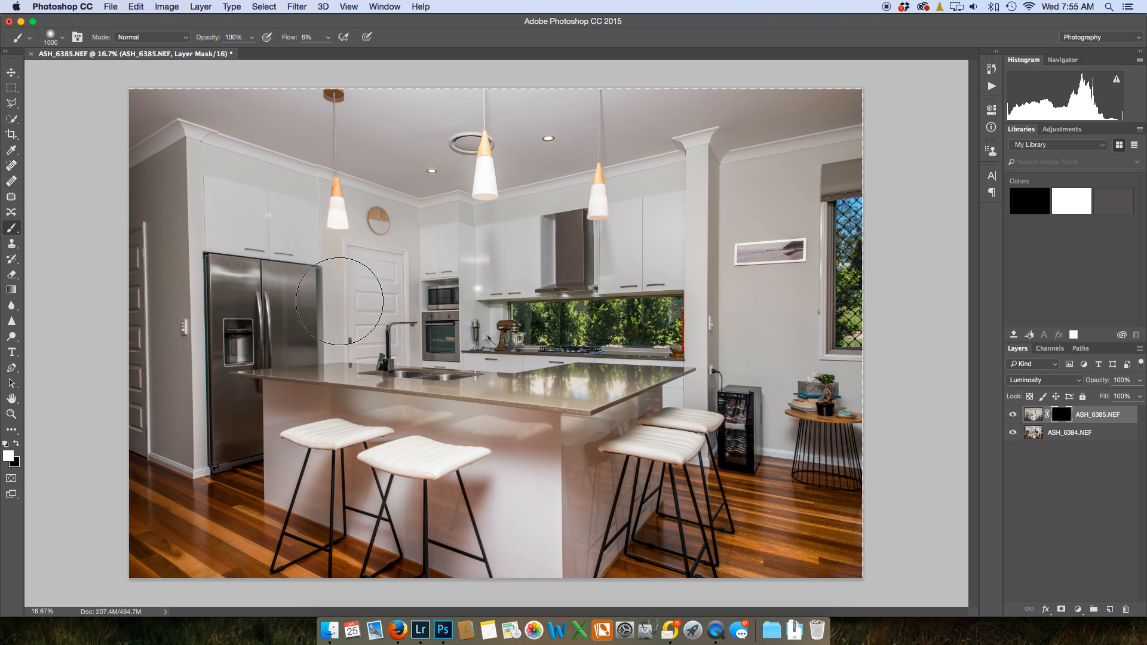
{"action": "mouse_move", "coordinate": [401, 281]}
{"action": "left_mouse_down"}
{"action": "mouse_move", "coordinate": [421, 227]}
{"action": "mouse_move", "coordinate": [289, 197]}
{"action": "mouse_move", "coordinate": [271, 197]}
{"action": "mouse_move", "coordinate": [247, 230]}
{"action": "mouse_move", "coordinate": [220, 221]}
{"action": "mouse_move", "coordinate": [283, 199]}
{"action": "mouse_move", "coordinate": [232, 190]}
{"action": "mouse_move", "coordinate": [347, 246]}
{"action": "left_mouse_up"}
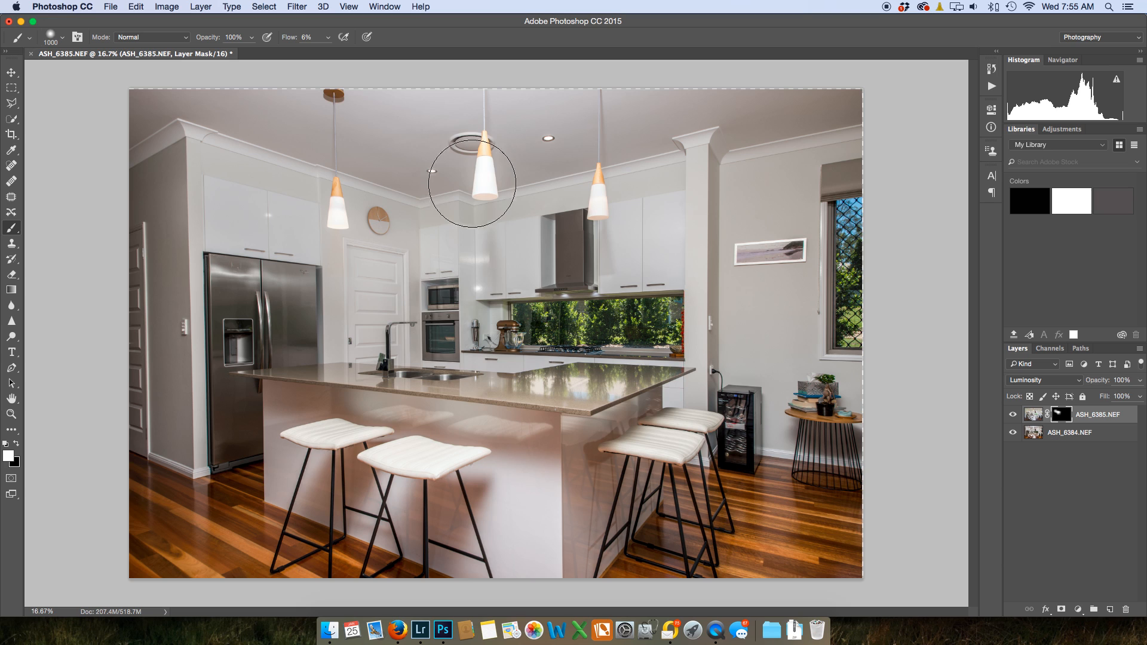
{"action": "mouse_move", "coordinate": [459, 210]}
{"action": "left_mouse_down"}
{"action": "mouse_move", "coordinate": [476, 251]}
{"action": "mouse_move", "coordinate": [481, 226]}
{"action": "mouse_move", "coordinate": [478, 271]}
{"action": "mouse_move", "coordinate": [491, 227]}
{"action": "left_mouse_up"}
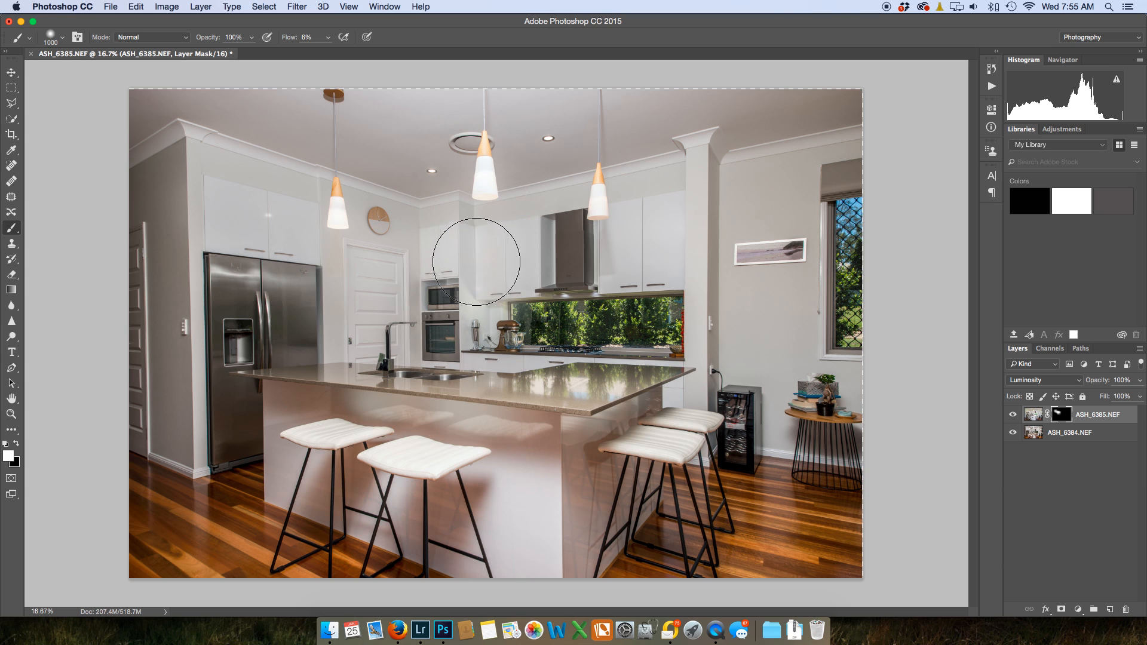
{"action": "left_click_drag", "start_coordinate": [593, 306], "coordinate": [604, 235]}
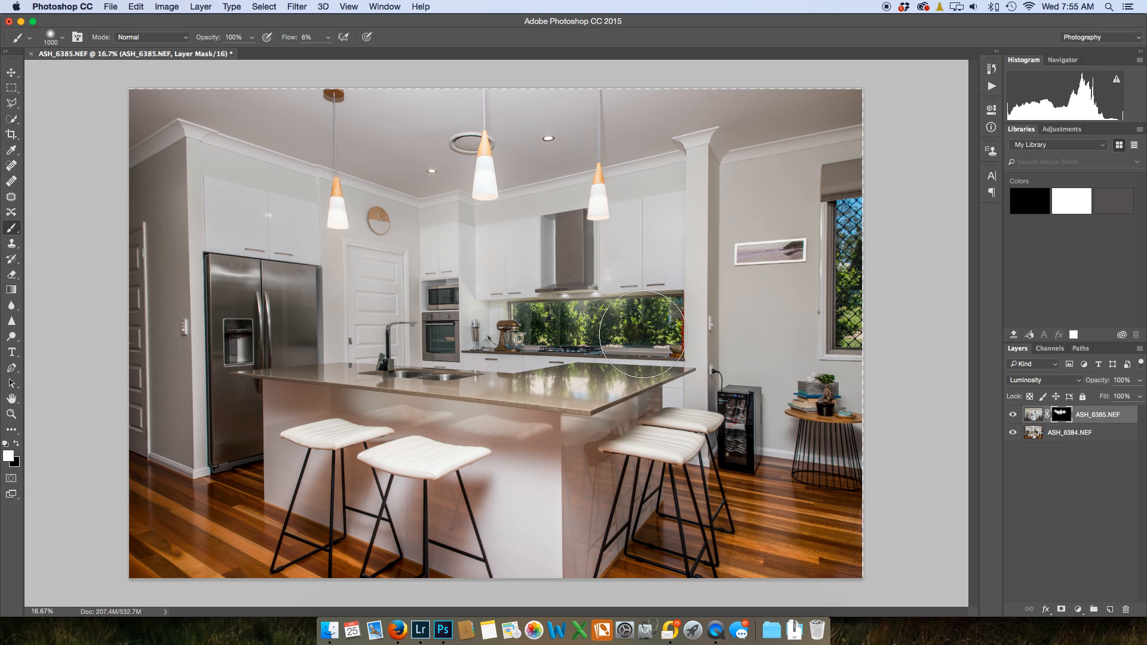
{"action": "left_click_drag", "start_coordinate": [668, 335], "coordinate": [507, 336]}
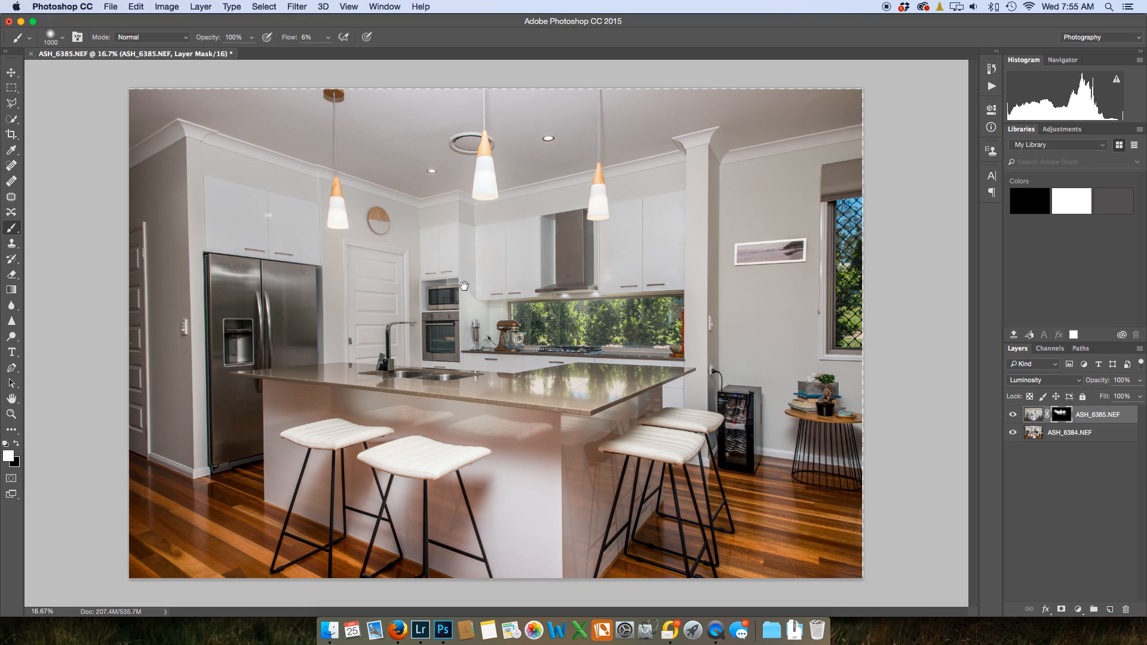
With a 900 px brush, paint white on the mask over the wall around the framed picture.
{"action": "key", "text": "super+plus"}
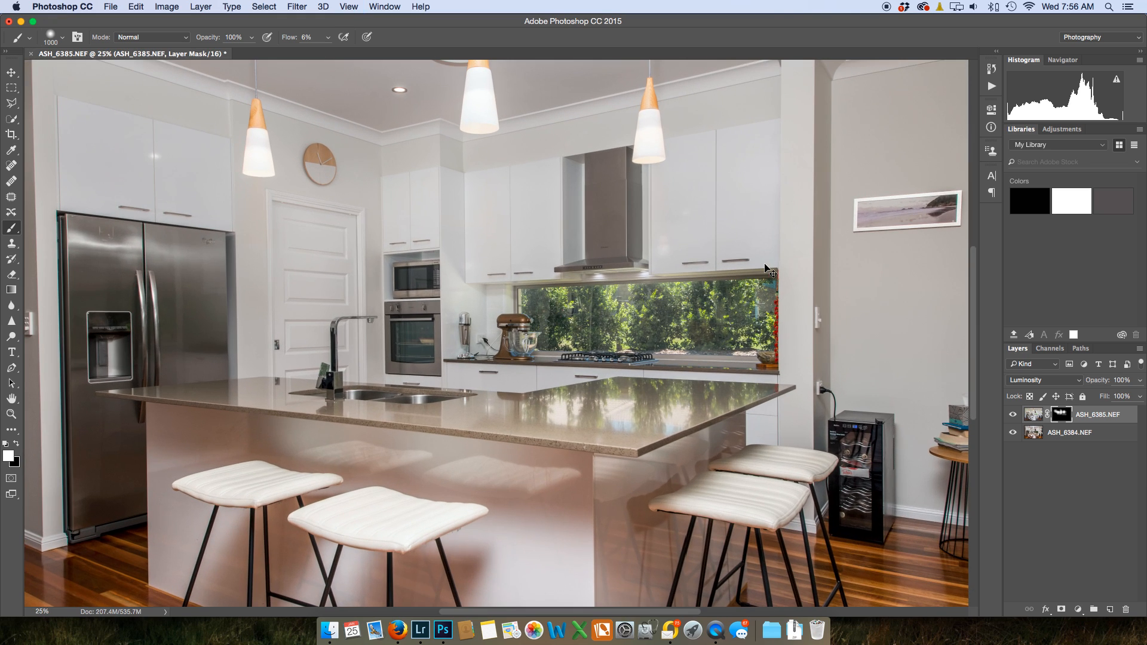
{"action": "mouse_move", "coordinate": [829, 281]}
{"action": "left_mouse_down"}
{"action": "mouse_move", "coordinate": [472, 269]}
{"action": "mouse_move", "coordinate": [445, 290]}
{"action": "left_mouse_up"}
{"action": "key", "text": "bracketleft"}
{"action": "key", "text": "bracketleft"}
{"action": "key", "text": "bracketleft"}
{"action": "key", "text": "bracketleft"}
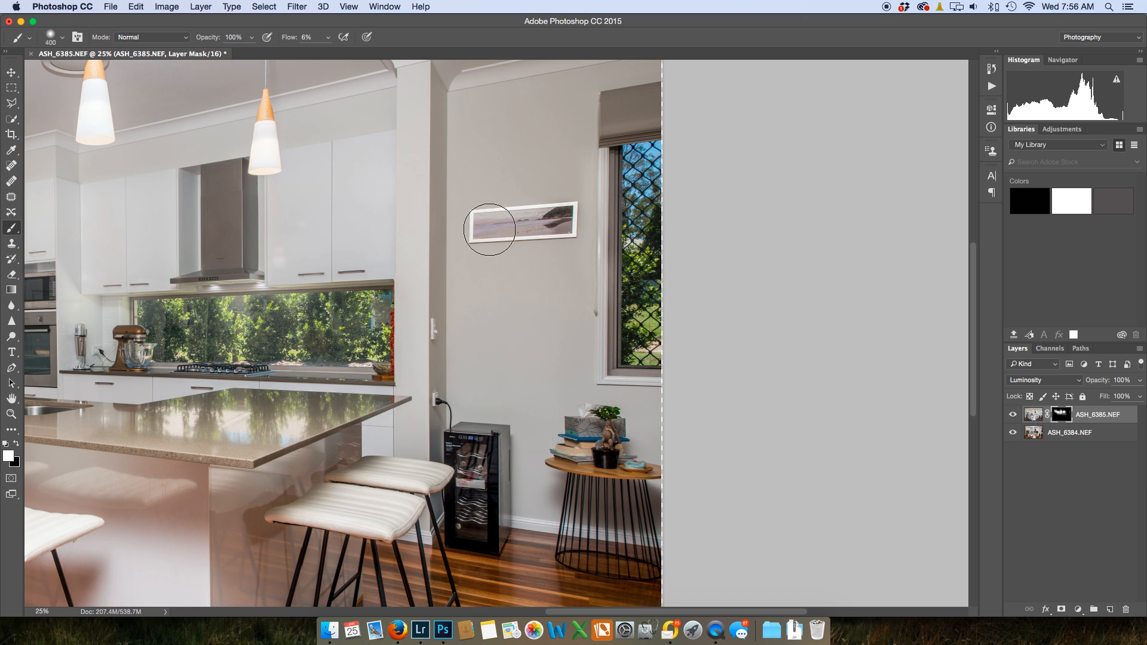
{"action": "key", "text": "bracketright"}
{"action": "key", "text": "bracketright"}
{"action": "key", "text": "bracketright"}
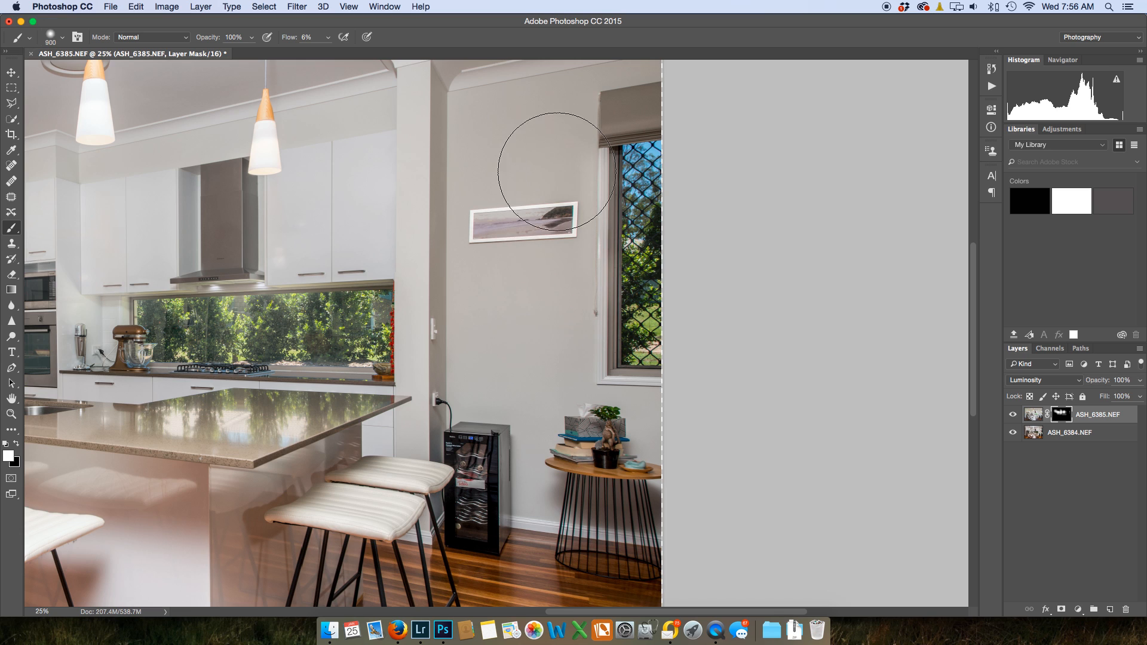
{"action": "mouse_move", "coordinate": [548, 191]}
{"action": "left_mouse_down"}
{"action": "mouse_move", "coordinate": [518, 273]}
{"action": "mouse_move", "coordinate": [512, 219]}
{"action": "mouse_move", "coordinate": [530, 263]}
{"action": "mouse_move", "coordinate": [541, 238]}
{"action": "mouse_move", "coordinate": [562, 247]}
{"action": "mouse_move", "coordinate": [567, 315]}
{"action": "mouse_move", "coordinate": [560, 271]}
{"action": "mouse_move", "coordinate": [543, 512]}
{"action": "mouse_move", "coordinate": [546, 443]}
{"action": "mouse_move", "coordinate": [560, 420]}
{"action": "mouse_move", "coordinate": [668, 420]}
{"action": "mouse_move", "coordinate": [609, 429]}
{"action": "mouse_move", "coordinate": [628, 444]}
{"action": "mouse_move", "coordinate": [569, 405]}
{"action": "mouse_move", "coordinate": [548, 424]}
{"action": "left_mouse_up"}
Paint white on the mask across the front and side panels of the island behind the stools.
{"action": "left_click_drag", "start_coordinate": [376, 531], "coordinate": [673, 421]}
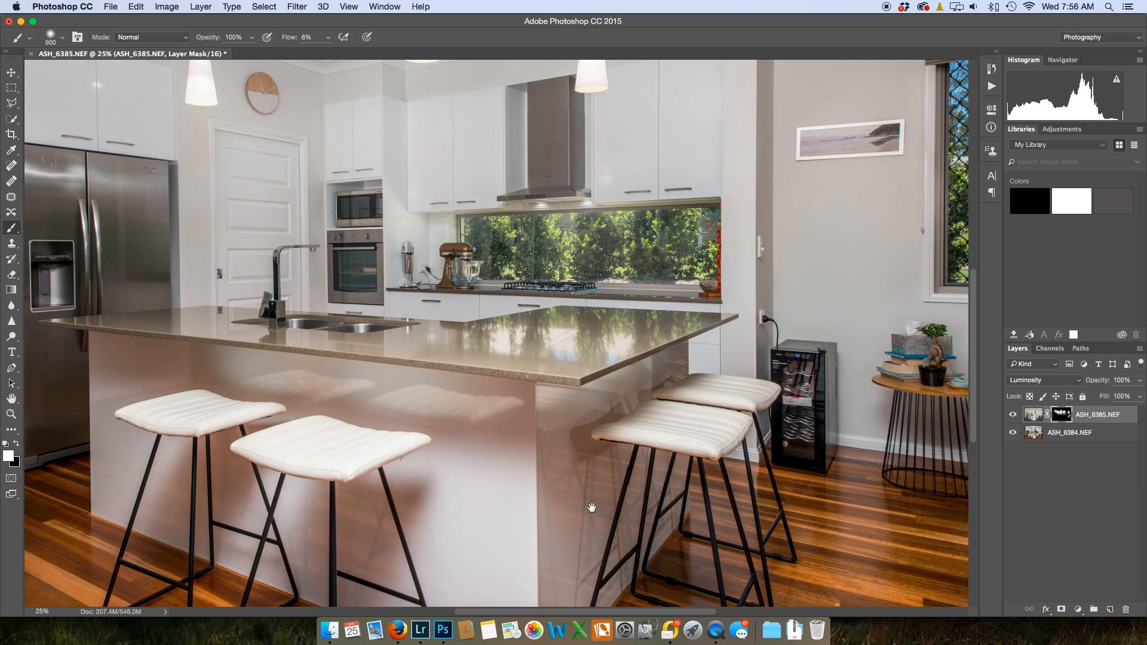
{"action": "left_click_drag", "start_coordinate": [592, 507], "coordinate": [671, 418]}
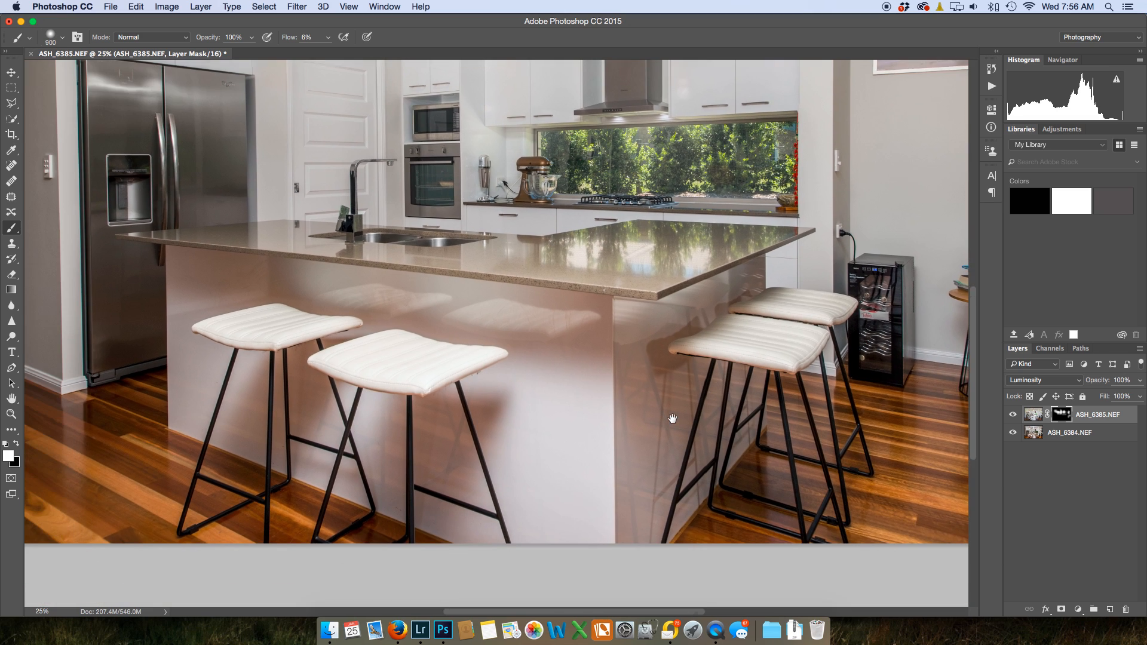
{"action": "mouse_move", "coordinate": [557, 435]}
{"action": "left_mouse_down"}
{"action": "mouse_move", "coordinate": [414, 371]}
{"action": "mouse_move", "coordinate": [396, 440]}
{"action": "mouse_move", "coordinate": [474, 468]}
{"action": "left_mouse_up"}
{"action": "mouse_move", "coordinate": [279, 306]}
{"action": "left_mouse_down"}
{"action": "mouse_move", "coordinate": [251, 302]}
{"action": "mouse_move", "coordinate": [670, 332]}
{"action": "mouse_move", "coordinate": [667, 374]}
{"action": "mouse_move", "coordinate": [628, 431]}
{"action": "mouse_move", "coordinate": [640, 397]}
{"action": "mouse_move", "coordinate": [732, 368]}
{"action": "mouse_move", "coordinate": [615, 507]}
{"action": "mouse_move", "coordinate": [711, 460]}
{"action": "mouse_move", "coordinate": [687, 430]}
{"action": "mouse_move", "coordinate": [633, 451]}
{"action": "mouse_move", "coordinate": [687, 412]}
{"action": "mouse_move", "coordinate": [640, 436]}
{"action": "mouse_move", "coordinate": [717, 525]}
{"action": "mouse_move", "coordinate": [681, 401]}
{"action": "mouse_move", "coordinate": [714, 340]}
{"action": "mouse_move", "coordinate": [717, 353]}
{"action": "left_mouse_up"}
{"action": "mouse_move", "coordinate": [853, 300]}
{"action": "left_mouse_down"}
{"action": "mouse_move", "coordinate": [702, 327]}
{"action": "mouse_move", "coordinate": [677, 350]}
{"action": "mouse_move", "coordinate": [661, 444]}
{"action": "mouse_move", "coordinate": [333, 505]}
{"action": "mouse_move", "coordinate": [622, 418]}
{"action": "mouse_move", "coordinate": [597, 430]}
{"action": "mouse_move", "coordinate": [530, 525]}
{"action": "mouse_move", "coordinate": [324, 455]}
{"action": "mouse_move", "coordinate": [379, 525]}
{"action": "mouse_move", "coordinate": [435, 504]}
{"action": "mouse_move", "coordinate": [417, 475]}
{"action": "mouse_move", "coordinate": [316, 486]}
{"action": "left_mouse_up"}
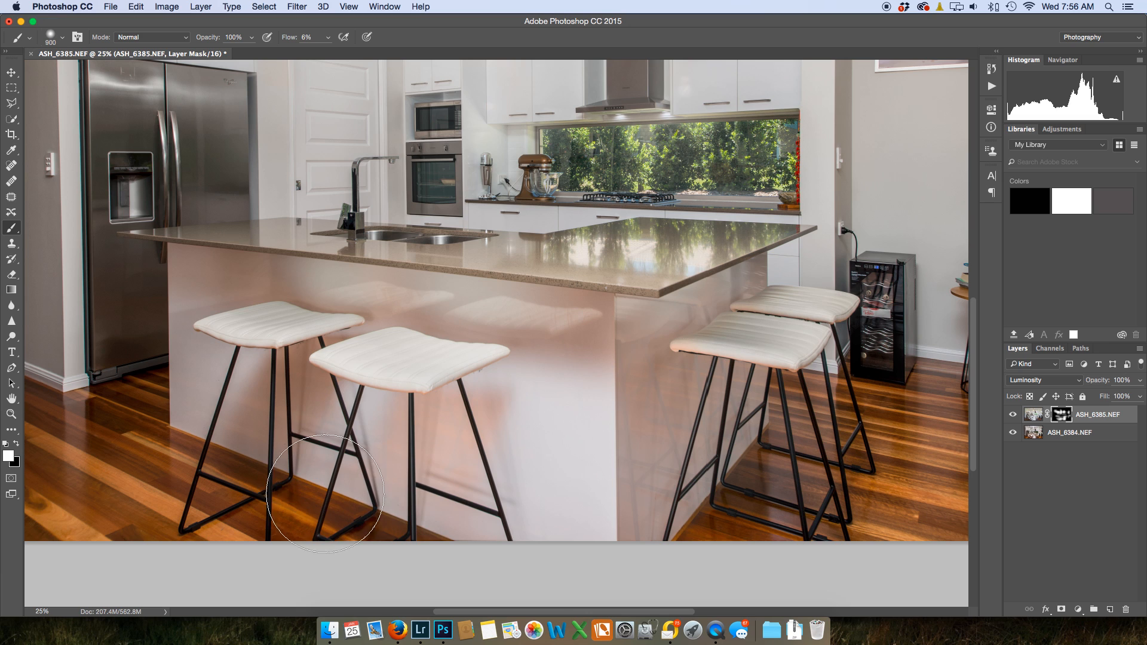
With a 1400 px brush, paint white on the mask over the lower island and stools, and tone it back with black.
{"action": "key", "text": "x"}
{"action": "left_click_drag", "start_coordinate": [491, 392], "coordinate": [809, 476]}
{"action": "left_click_drag", "start_coordinate": [649, 357], "coordinate": [776, 480]}
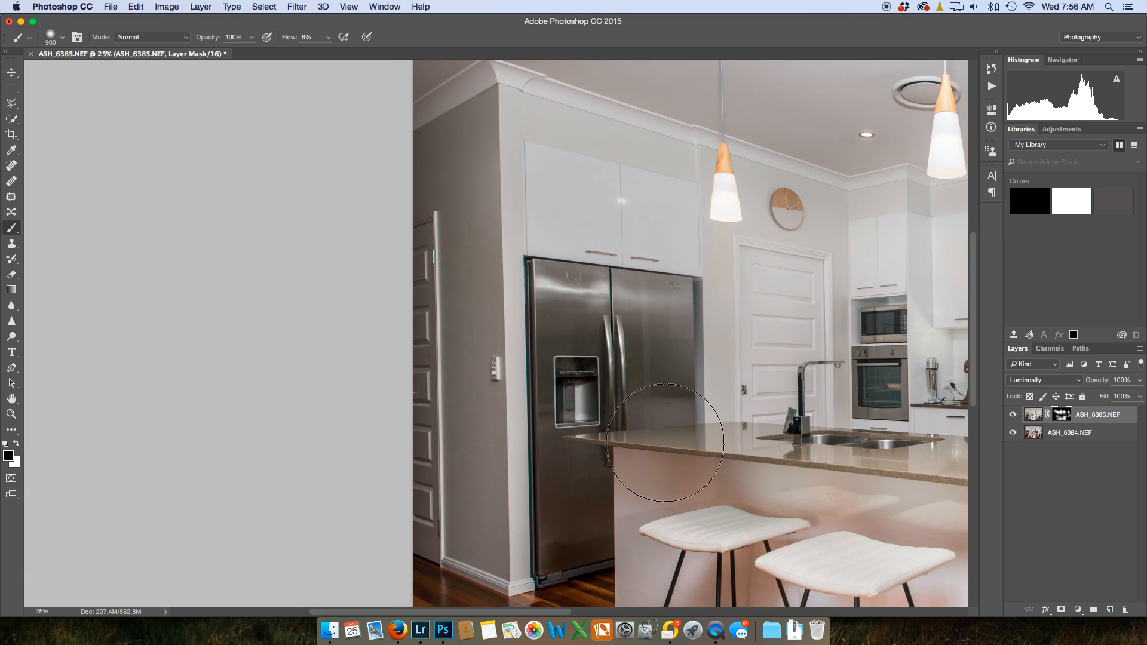
{"action": "left_click_drag", "start_coordinate": [592, 389], "coordinate": [601, 394]}
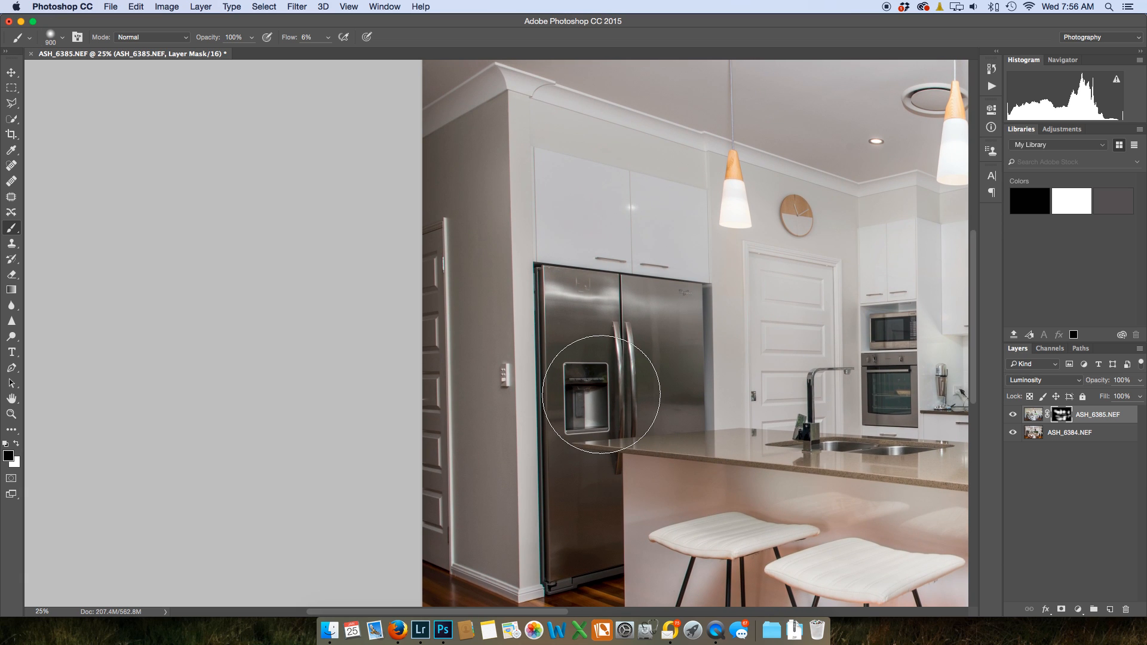
{"action": "key", "text": "super+minus"}
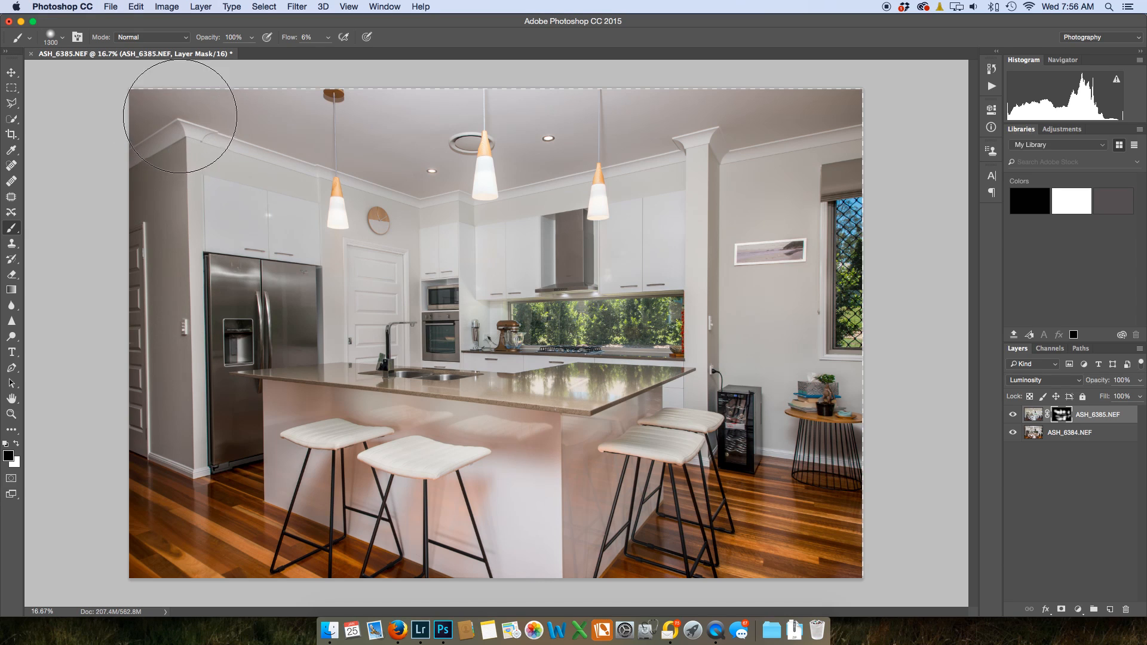
{"action": "key", "text": "bracketright"}
{"action": "key", "text": "bracketright"}
{"action": "key", "text": "bracketright"}
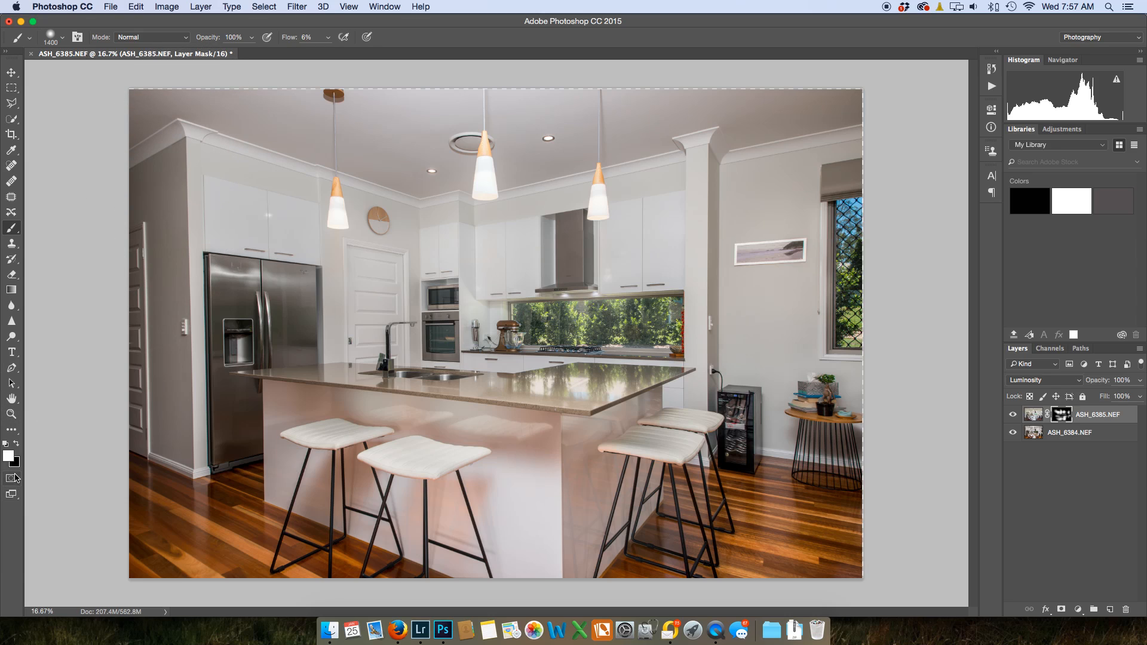
{"action": "mouse_move", "coordinate": [415, 494]}
{"action": "left_mouse_down"}
{"action": "mouse_move", "coordinate": [452, 512]}
{"action": "mouse_move", "coordinate": [515, 438]}
{"action": "mouse_move", "coordinate": [472, 478]}
{"action": "mouse_move", "coordinate": [490, 496]}
{"action": "mouse_move", "coordinate": [380, 418]}
{"action": "mouse_move", "coordinate": [416, 493]}
{"action": "mouse_move", "coordinate": [433, 500]}
{"action": "left_mouse_up"}
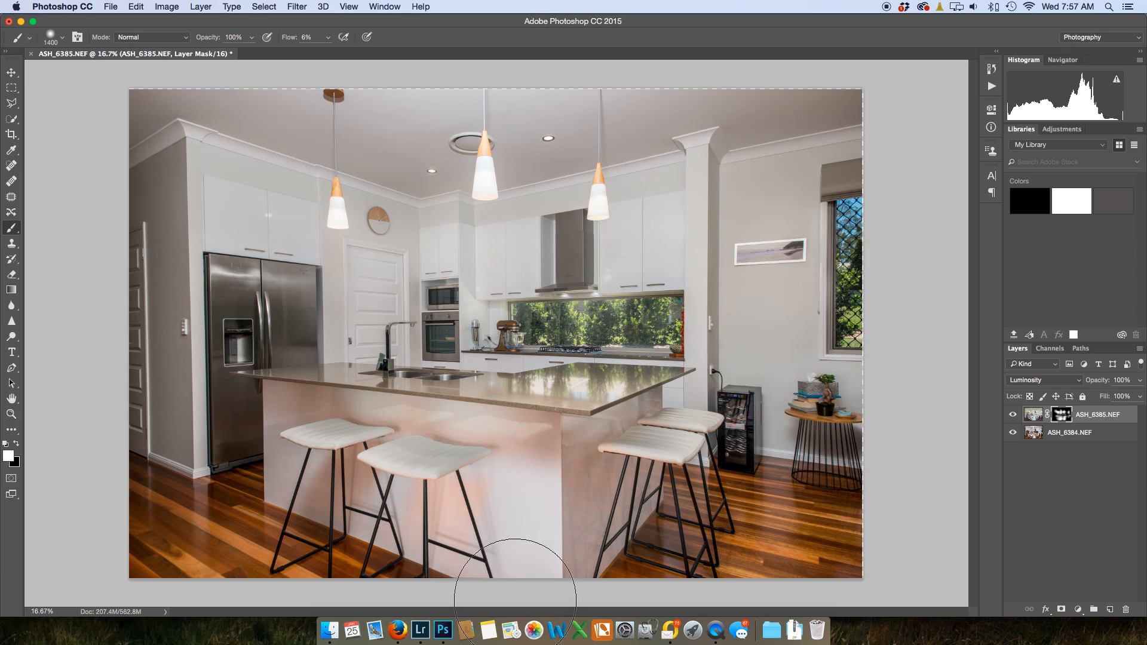
{"action": "key", "text": "x"}
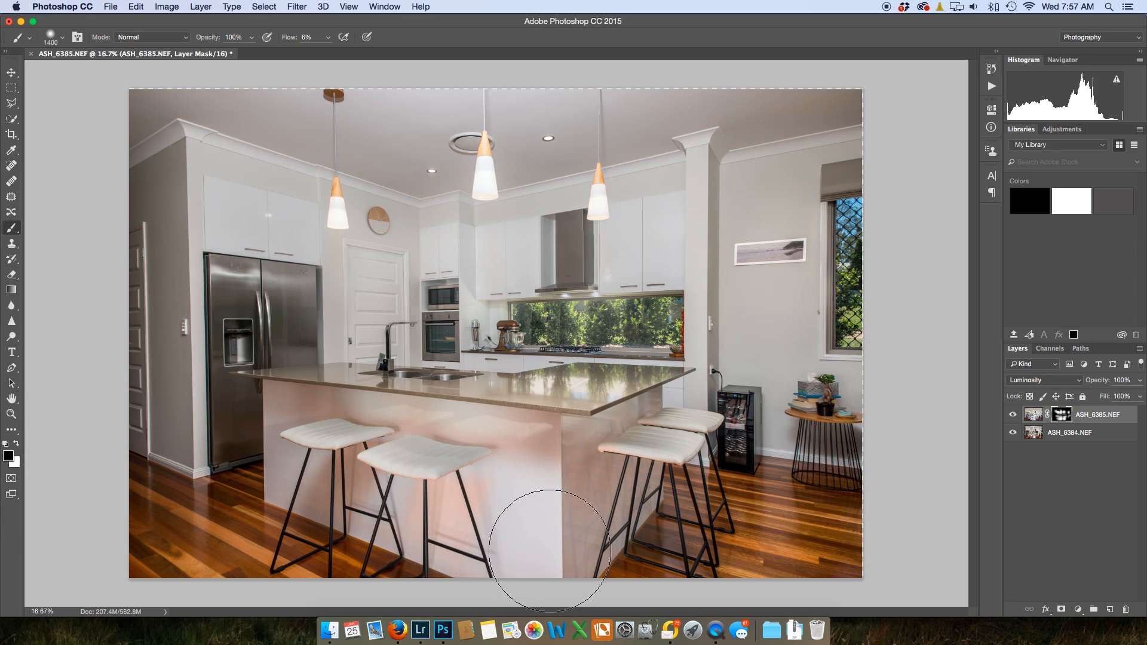
{"action": "left_click_drag", "start_coordinate": [430, 490], "coordinate": [463, 512]}
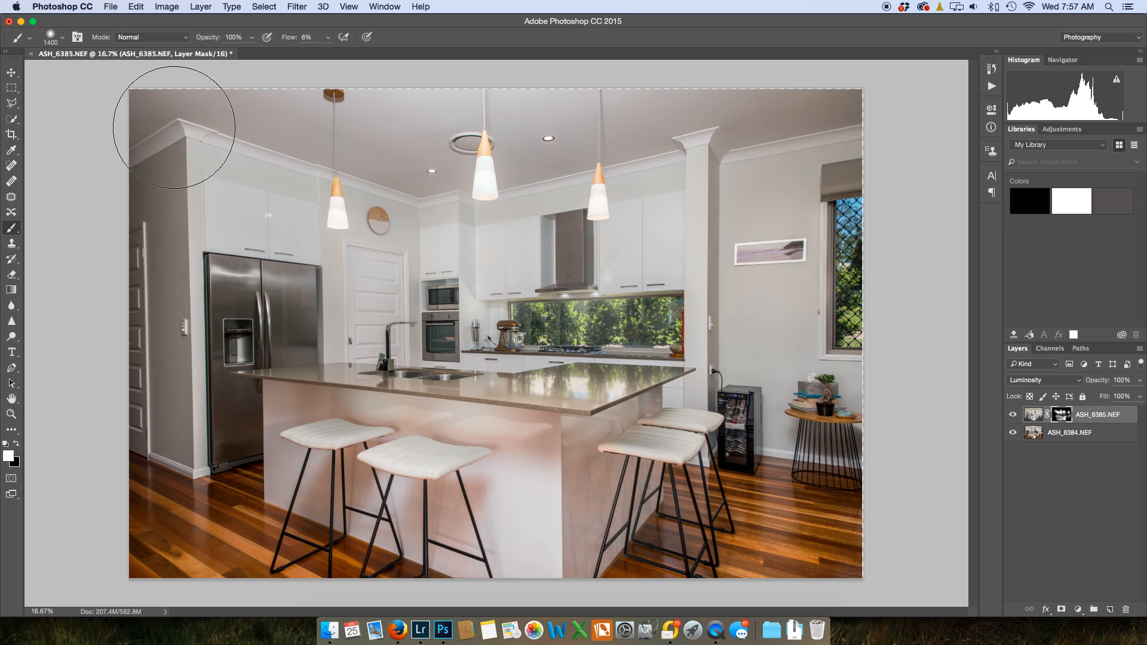
Paint white on the mask over the ceiling corner and the wall left of the fridge.
{"action": "mouse_move", "coordinate": [170, 126]}
{"action": "left_mouse_down"}
{"action": "mouse_move", "coordinate": [175, 279]}
{"action": "mouse_move", "coordinate": [165, 223]}
{"action": "mouse_move", "coordinate": [148, 375]}
{"action": "mouse_move", "coordinate": [152, 113]}
{"action": "mouse_move", "coordinate": [170, 443]}
{"action": "mouse_move", "coordinate": [165, 118]}
{"action": "mouse_move", "coordinate": [156, 366]}
{"action": "mouse_move", "coordinate": [149, 130]}
{"action": "mouse_move", "coordinate": [146, 354]}
{"action": "mouse_move", "coordinate": [158, 266]}
{"action": "mouse_move", "coordinate": [185, 335]}
{"action": "mouse_move", "coordinate": [164, 416]}
{"action": "mouse_move", "coordinate": [162, 225]}
{"action": "mouse_move", "coordinate": [183, 297]}
{"action": "mouse_move", "coordinate": [214, 338]}
{"action": "mouse_move", "coordinate": [218, 269]}
{"action": "mouse_move", "coordinate": [238, 229]}
{"action": "mouse_move", "coordinate": [234, 305]}
{"action": "mouse_move", "coordinate": [205, 288]}
{"action": "mouse_move", "coordinate": [199, 242]}
{"action": "mouse_move", "coordinate": [172, 279]}
{"action": "mouse_move", "coordinate": [203, 212]}
{"action": "mouse_move", "coordinate": [213, 249]}
{"action": "mouse_move", "coordinate": [207, 129]}
{"action": "mouse_move", "coordinate": [186, 138]}
{"action": "mouse_move", "coordinate": [185, 95]}
{"action": "mouse_move", "coordinate": [268, 114]}
{"action": "mouse_move", "coordinate": [197, 121]}
{"action": "mouse_move", "coordinate": [171, 160]}
{"action": "mouse_move", "coordinate": [205, 92]}
{"action": "mouse_move", "coordinate": [384, 48]}
{"action": "left_mouse_up"}
{"action": "mouse_move", "coordinate": [257, 52]}
{"action": "left_mouse_down"}
{"action": "mouse_move", "coordinate": [146, 195]}
{"action": "mouse_move", "coordinate": [144, 489]}
{"action": "mouse_move", "coordinate": [161, 298]}
{"action": "mouse_move", "coordinate": [182, 475]}
{"action": "mouse_move", "coordinate": [163, 146]}
{"action": "mouse_move", "coordinate": [150, 253]}
{"action": "mouse_move", "coordinate": [126, 257]}
{"action": "mouse_move", "coordinate": [177, 257]}
{"action": "left_mouse_up"}
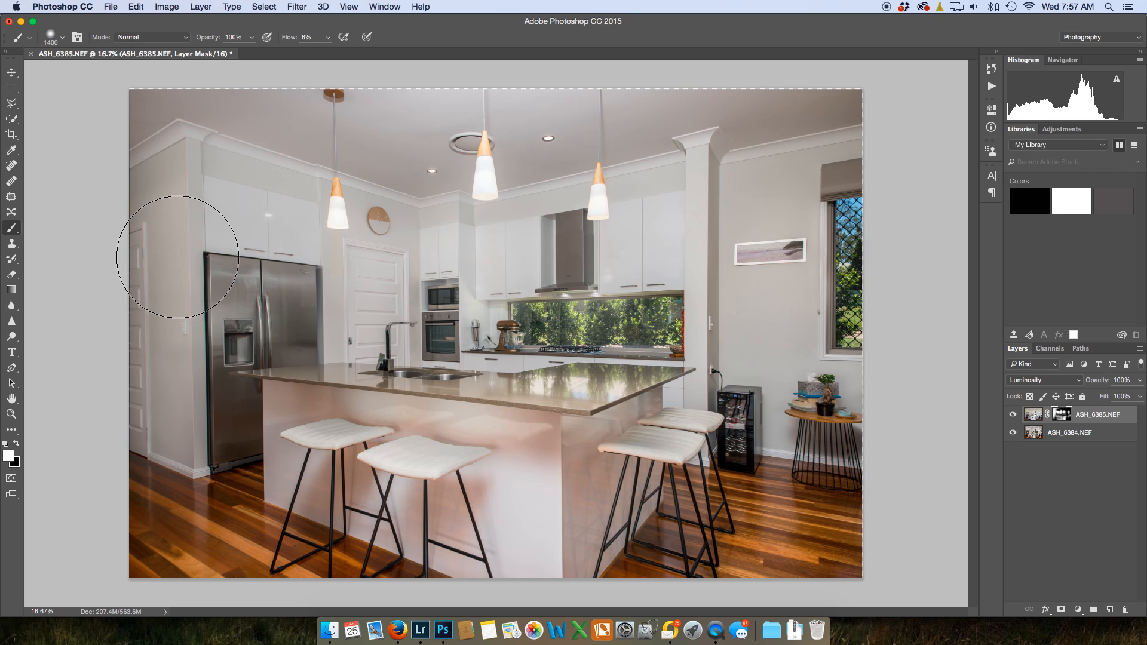
With a 1000 px brush, paint white on the mask across the ceiling around the pendant lights.
{"action": "key", "text": "super+equal"}
{"action": "key", "text": "super+equal"}
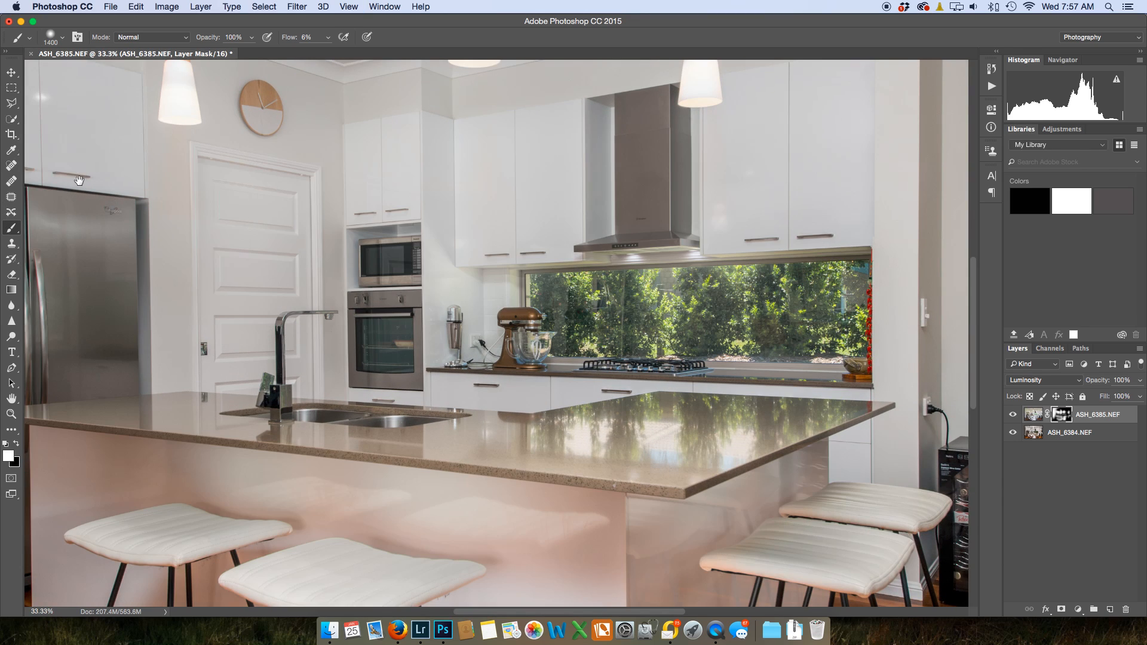
{"action": "mouse_move", "coordinate": [196, 360]}
{"action": "left_mouse_down"}
{"action": "mouse_move", "coordinate": [272, 464]}
{"action": "mouse_move", "coordinate": [289, 543]}
{"action": "left_mouse_up"}
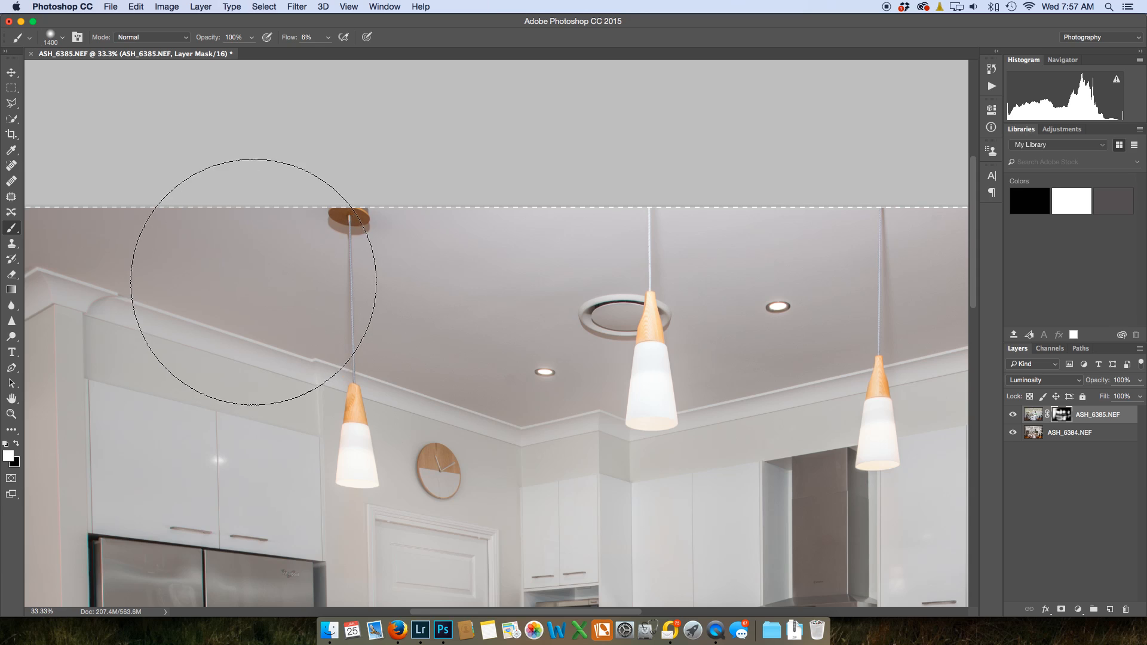
{"action": "key", "text": "bracketleft"}
{"action": "key", "text": "bracketleft"}
{"action": "key", "text": "bracketleft"}
{"action": "key", "text": "bracketleft"}
{"action": "key", "text": "bracketleft"}
{"action": "key", "text": "bracketleft"}
{"action": "key", "text": "bracketleft"}
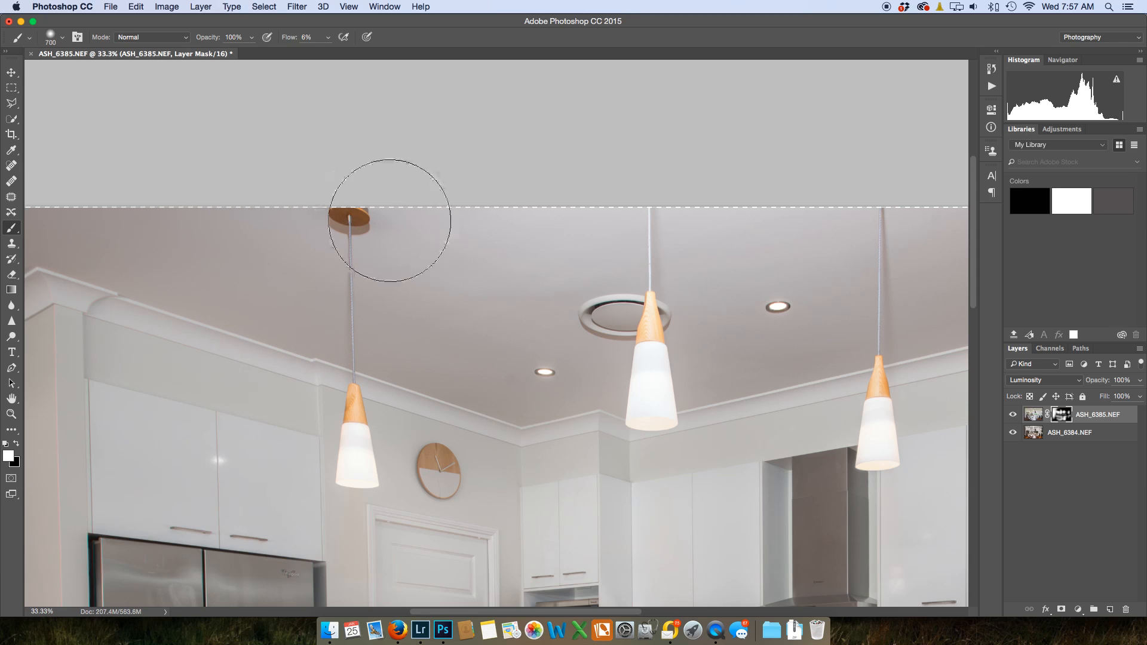
{"action": "key", "text": "bracketright"}
{"action": "key", "text": "bracketright"}
{"action": "key", "text": "bracketright"}
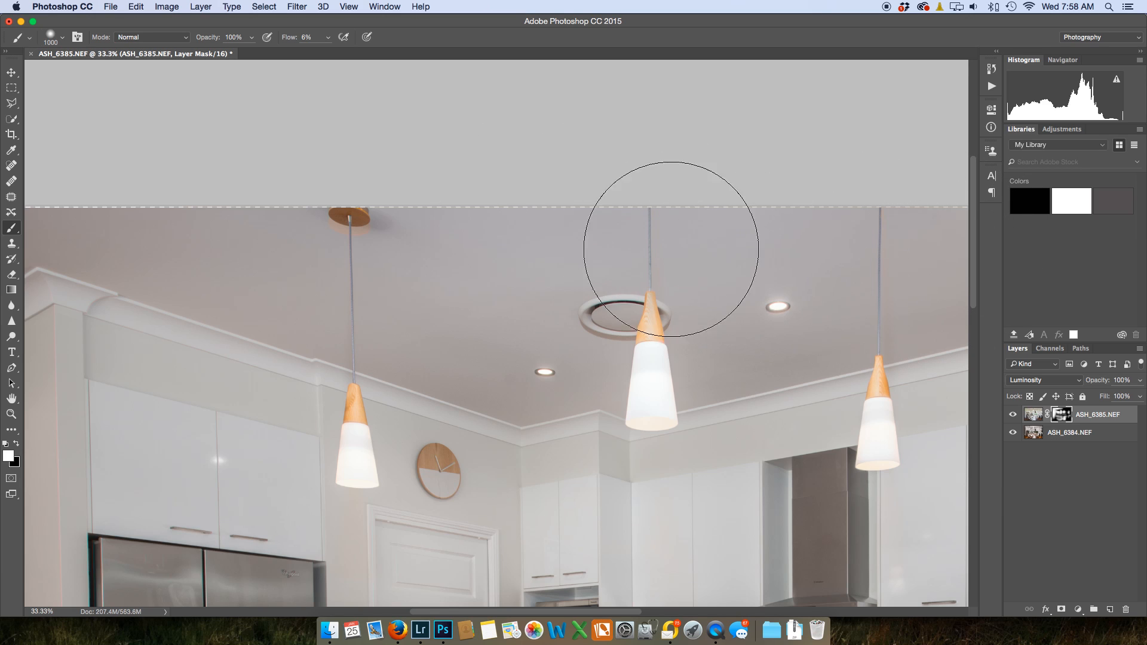
Reduce the brush to 175 px and inspect the fridge, sink, oven, rear cabinets and cooktop up close.
{"action": "left_click_drag", "start_coordinate": [401, 319], "coordinate": [739, 325]}
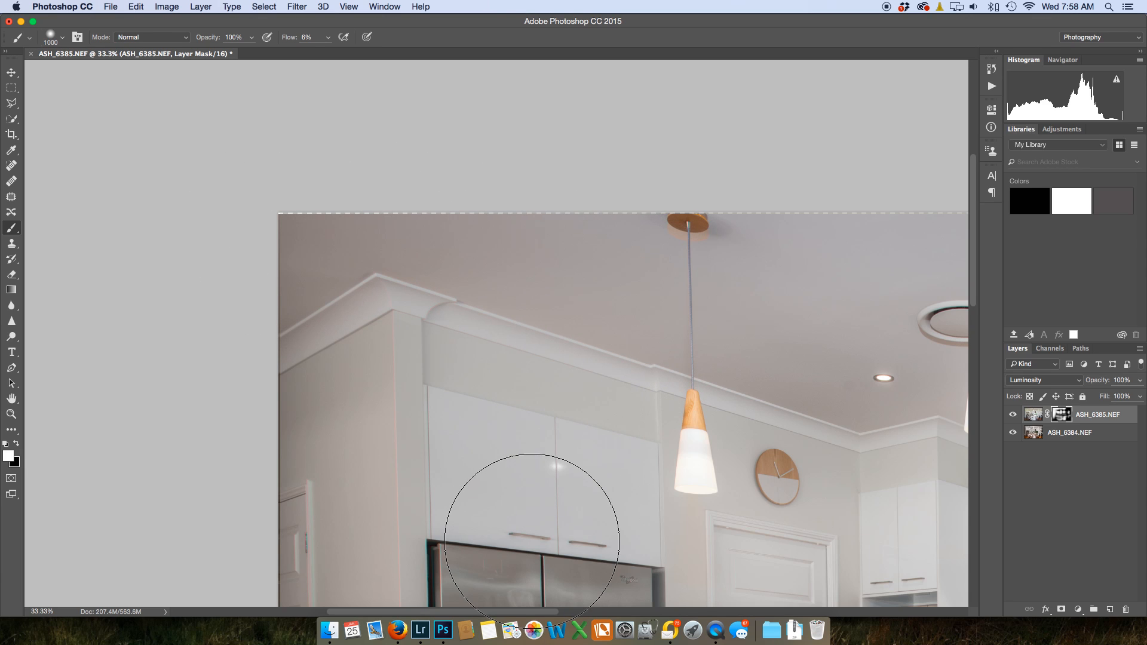
{"action": "left_click_drag", "start_coordinate": [522, 426], "coordinate": [491, 182]}
{"action": "left_click_drag", "start_coordinate": [720, 329], "coordinate": [473, 299]}
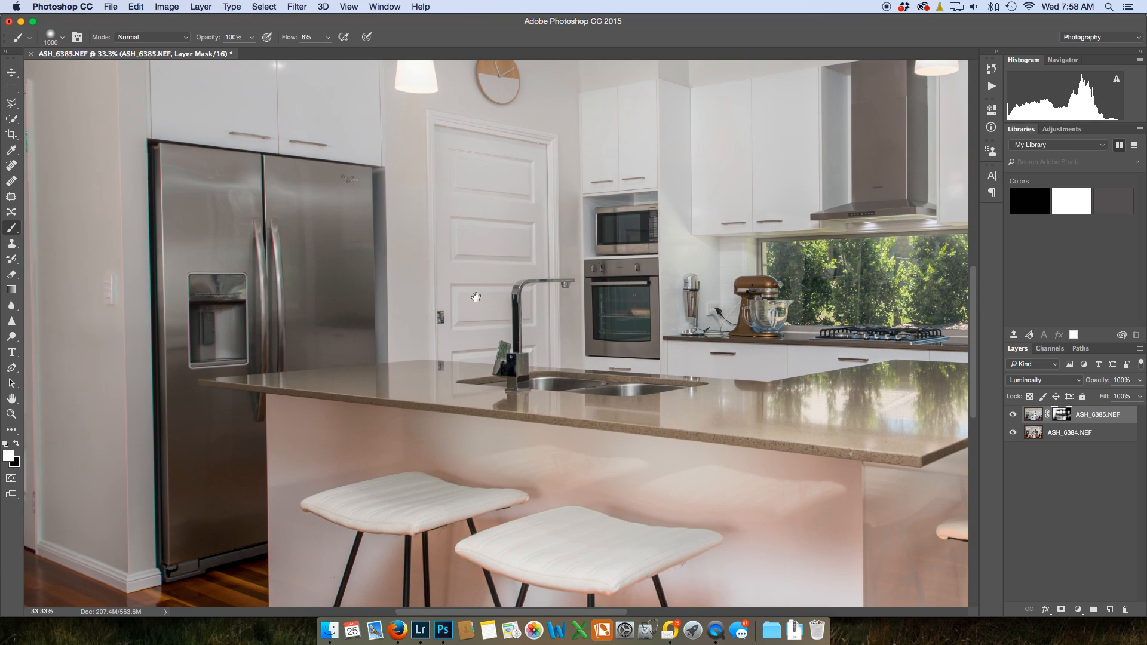
{"action": "key", "text": "bracketleft"}
{"action": "key", "text": "bracketleft"}
{"action": "key", "text": "bracketleft"}
{"action": "key", "text": "bracketleft"}
{"action": "key", "text": "bracketleft"}
{"action": "key", "text": "bracketleft"}
{"action": "key", "text": "bracketleft"}
{"action": "key", "text": "bracketleft"}
{"action": "key", "text": "bracketleft"}
{"action": "key", "text": "bracketleft"}
{"action": "key", "text": "bracketleft"}
{"action": "key", "text": "bracketleft"}
{"action": "key", "text": "bracketleft"}
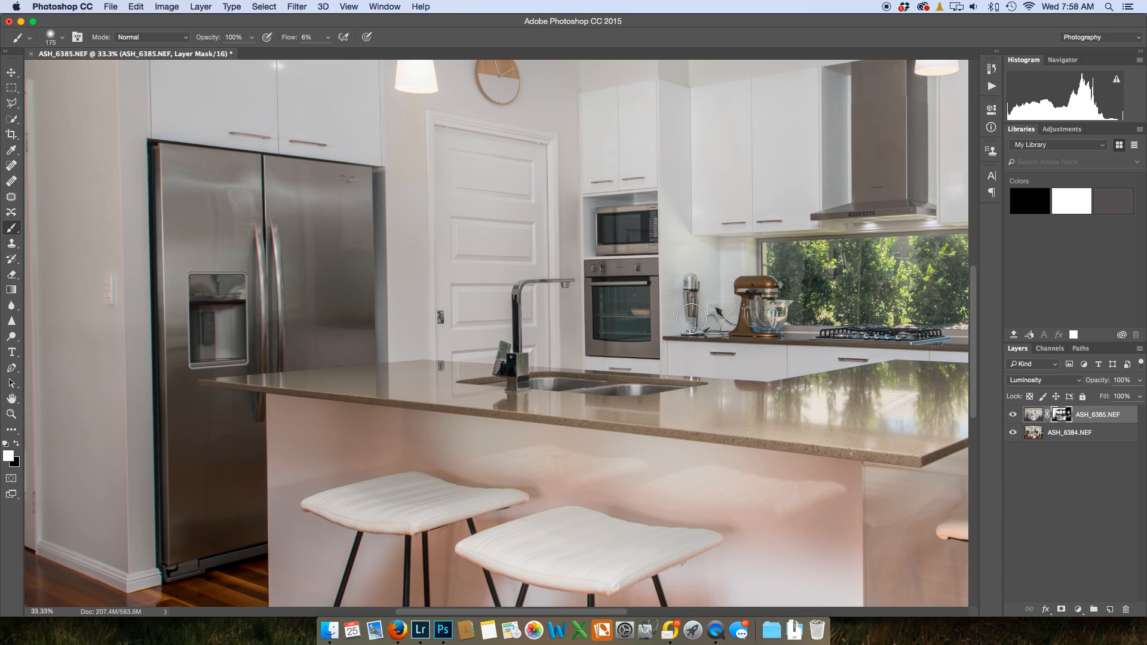
{"action": "key", "text": "super+plus"}
{"action": "key", "text": "super+plus"}
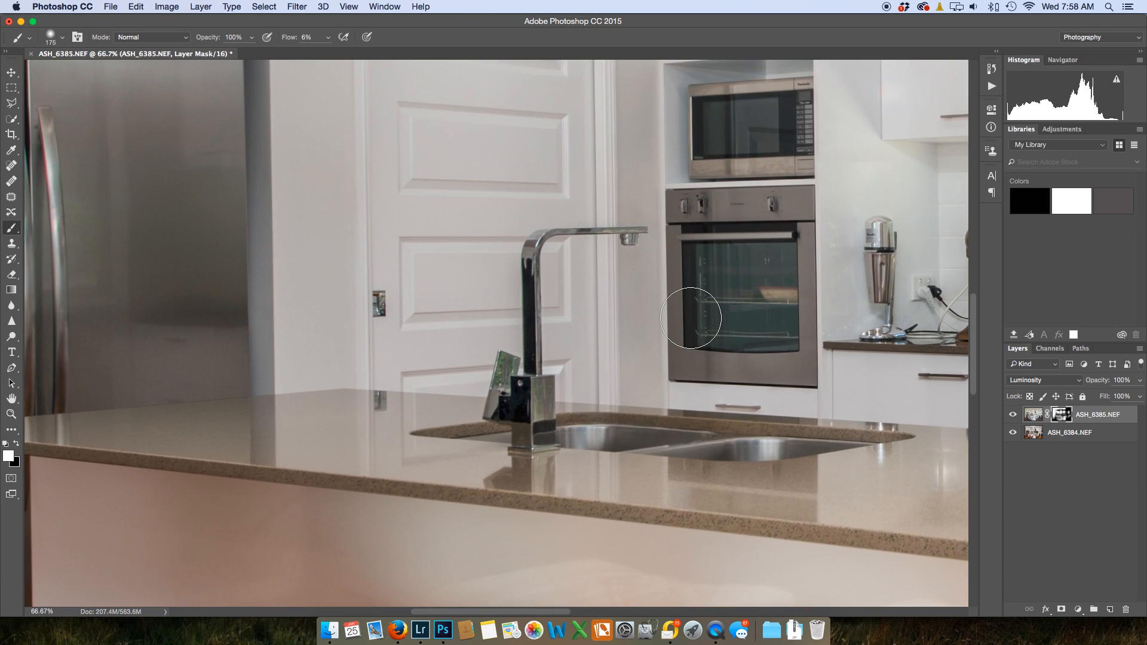
{"action": "mouse_move", "coordinate": [829, 243]}
{"action": "left_mouse_down"}
{"action": "mouse_move", "coordinate": [664, 272]}
{"action": "mouse_move", "coordinate": [708, 293]}
{"action": "left_mouse_up"}
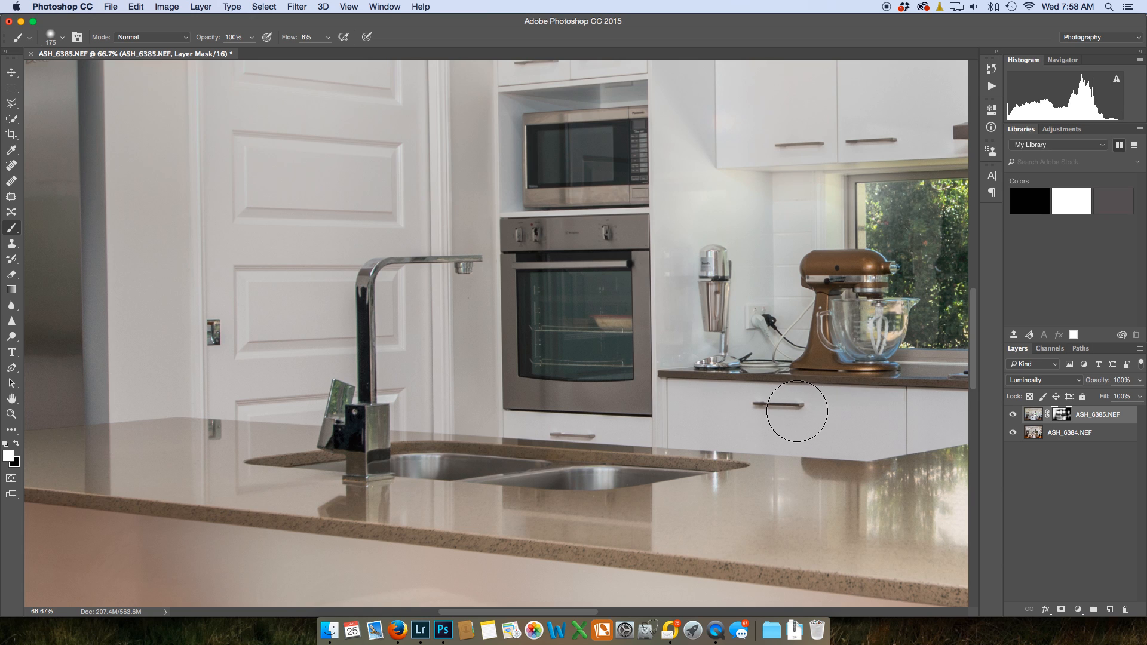
{"action": "left_click_drag", "start_coordinate": [780, 374], "coordinate": [660, 367]}
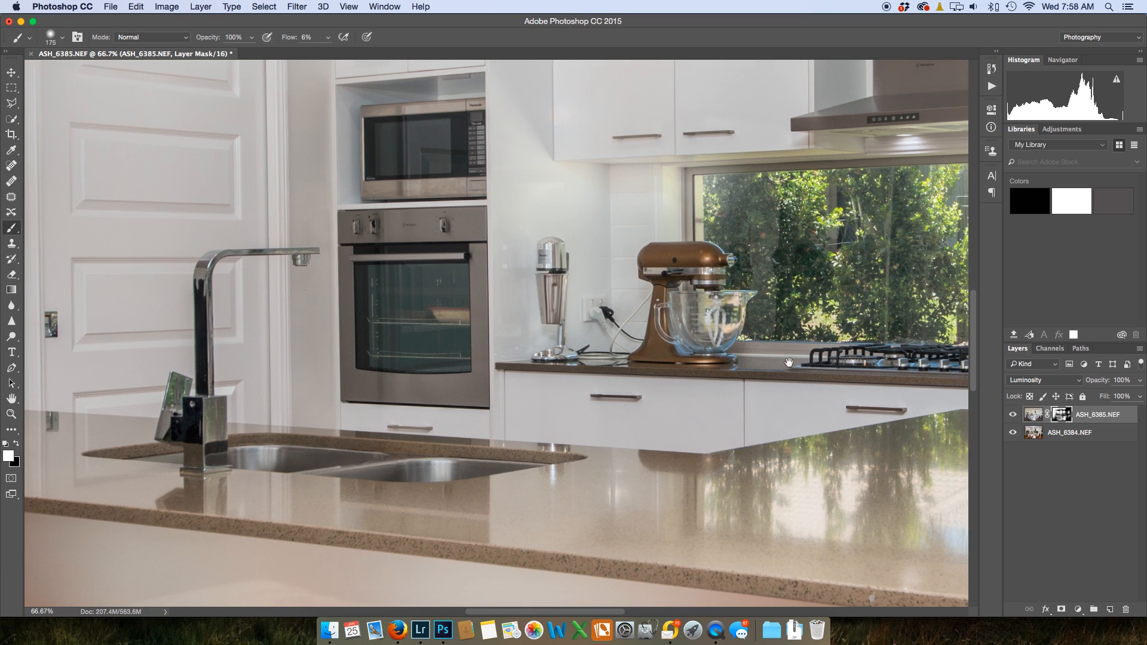
{"action": "left_click_drag", "start_coordinate": [835, 364], "coordinate": [624, 376]}
{"action": "left_click_drag", "start_coordinate": [738, 372], "coordinate": [614, 380]}
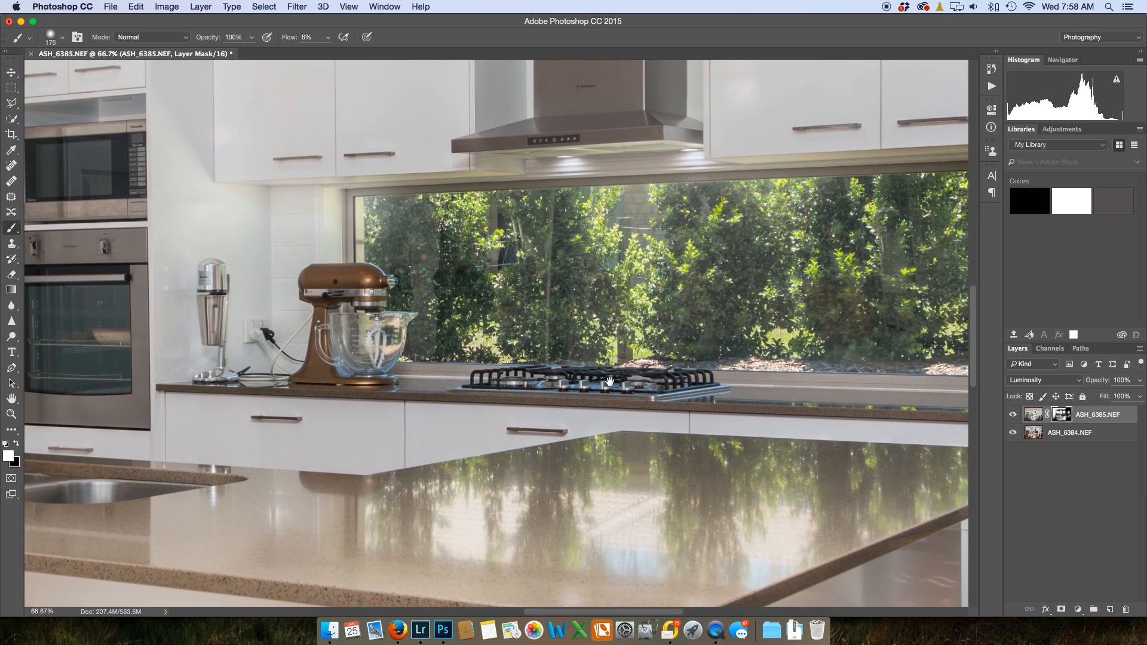
{"action": "left_click_drag", "start_coordinate": [757, 398], "coordinate": [534, 383]}
{"action": "left_click_drag", "start_coordinate": [724, 397], "coordinate": [671, 397]}
{"action": "left_click_drag", "start_coordinate": [817, 391], "coordinate": [657, 395]}
Enlarge the brush to 250 px and paint white on the mask down the column beside the rear window.
{"action": "key", "text": "bracketright"}
{"action": "key", "text": "bracketright"}
{"action": "mouse_move", "coordinate": [741, 221]}
{"action": "left_mouse_down"}
{"action": "mouse_move", "coordinate": [719, 516]}
{"action": "mouse_move", "coordinate": [725, 335]}
{"action": "mouse_move", "coordinate": [709, 514]}
{"action": "mouse_move", "coordinate": [723, 506]}
{"action": "left_mouse_up"}
With a 600 px brush, paint white on the mask over the column, the wall beside the wine fridge and the screened window.
{"action": "key", "text": "super+minus"}
{"action": "key", "text": "super+minus"}
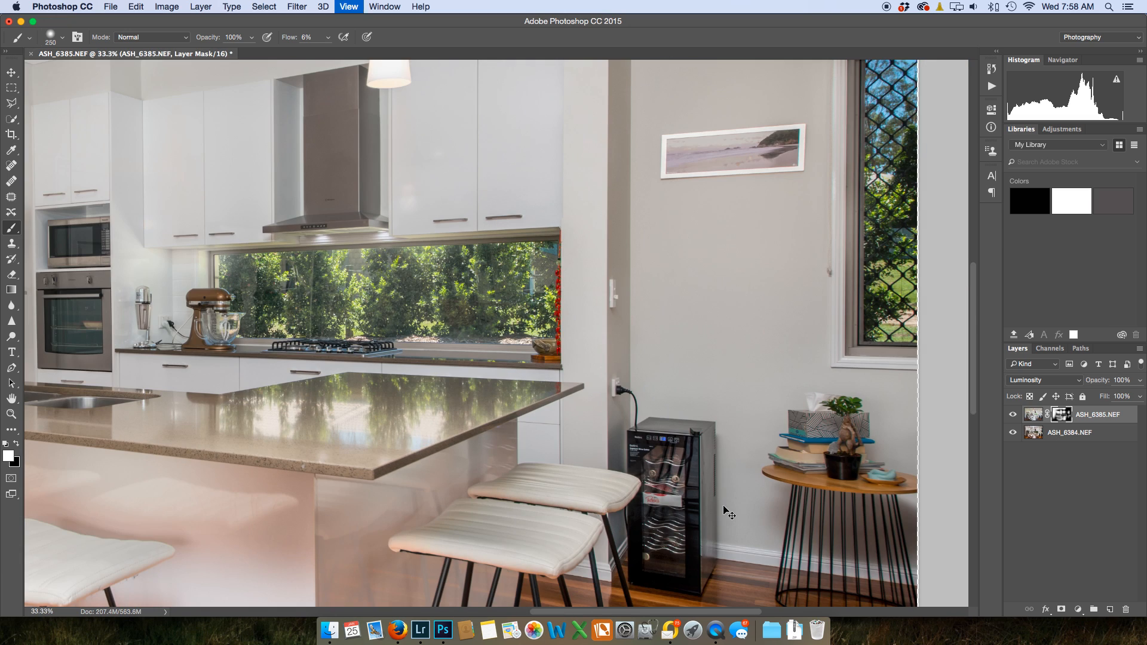
{"action": "key", "text": "super+minus"}
{"action": "scroll", "coordinate": [705, 448], "scroll_direction": "up", "scroll_amount": 3}
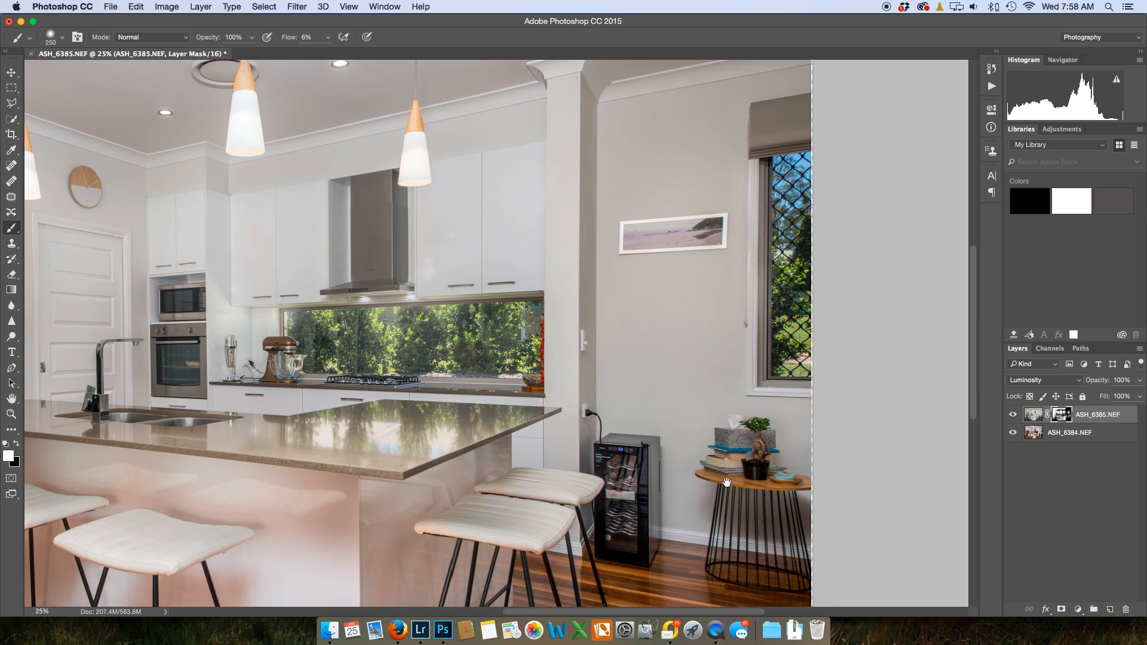
{"action": "key", "text": "bracketright"}
{"action": "key", "text": "bracketright"}
{"action": "key", "text": "bracketright"}
{"action": "key", "text": "bracketright"}
{"action": "key", "text": "bracketright"}
{"action": "key", "text": "bracketright"}
{"action": "key", "text": "bracketright"}
{"action": "mouse_move", "coordinate": [612, 467]}
{"action": "left_mouse_down"}
{"action": "mouse_move", "coordinate": [590, 133]}
{"action": "mouse_move", "coordinate": [613, 224]}
{"action": "mouse_move", "coordinate": [583, 465]}
{"action": "mouse_move", "coordinate": [590, 280]}
{"action": "mouse_move", "coordinate": [620, 62]}
{"action": "mouse_move", "coordinate": [630, 283]}
{"action": "mouse_move", "coordinate": [619, 507]}
{"action": "mouse_move", "coordinate": [609, 489]}
{"action": "left_mouse_up"}
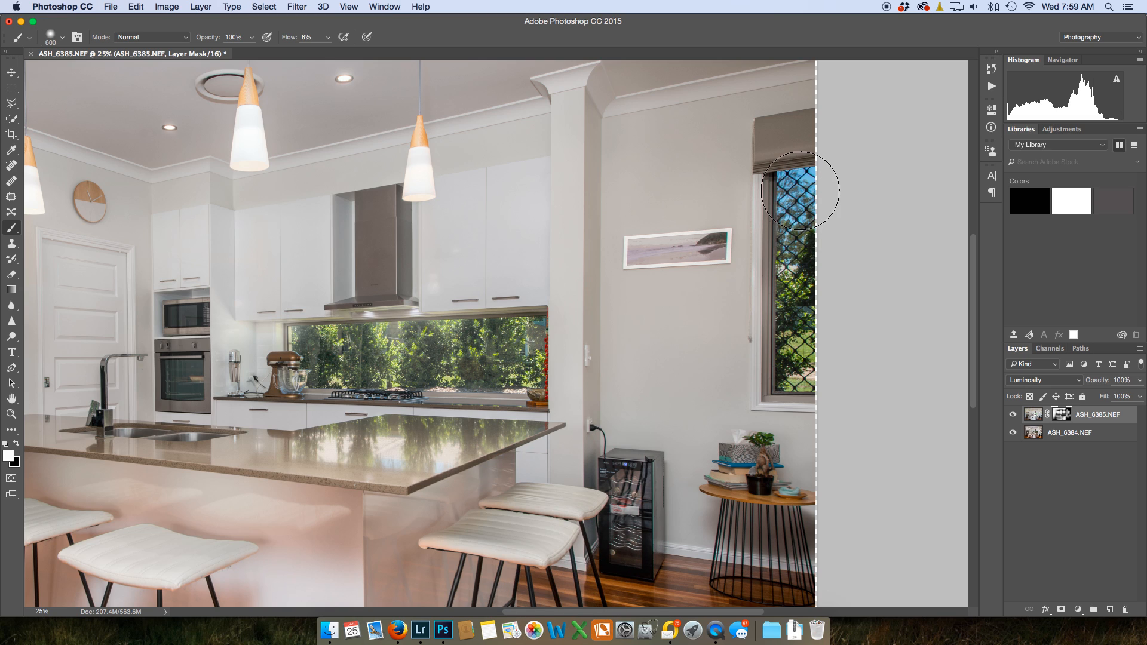
{"action": "mouse_move", "coordinate": [795, 192]}
{"action": "left_mouse_down"}
{"action": "mouse_move", "coordinate": [783, 353]}
{"action": "mouse_move", "coordinate": [795, 347]}
{"action": "mouse_move", "coordinate": [788, 170]}
{"action": "mouse_move", "coordinate": [792, 385]}
{"action": "left_mouse_up"}
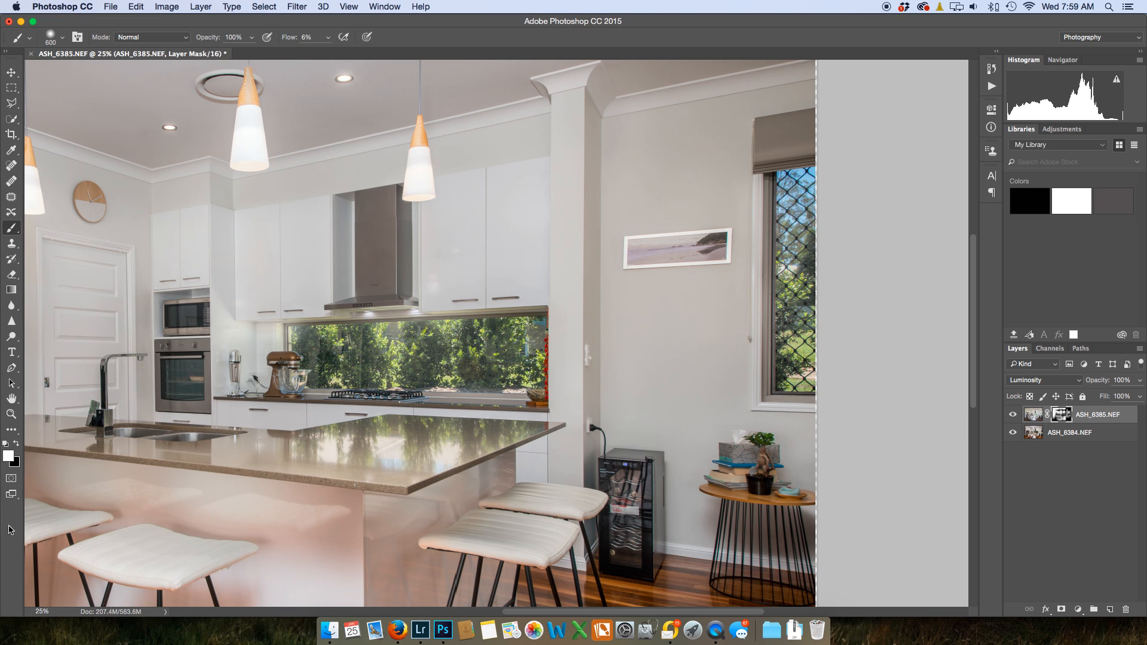
Reduce the mask brush to 400 px and save the blended kitchen image.
{"action": "key", "text": "bracketleft"}
{"action": "key", "text": "bracketleft"}
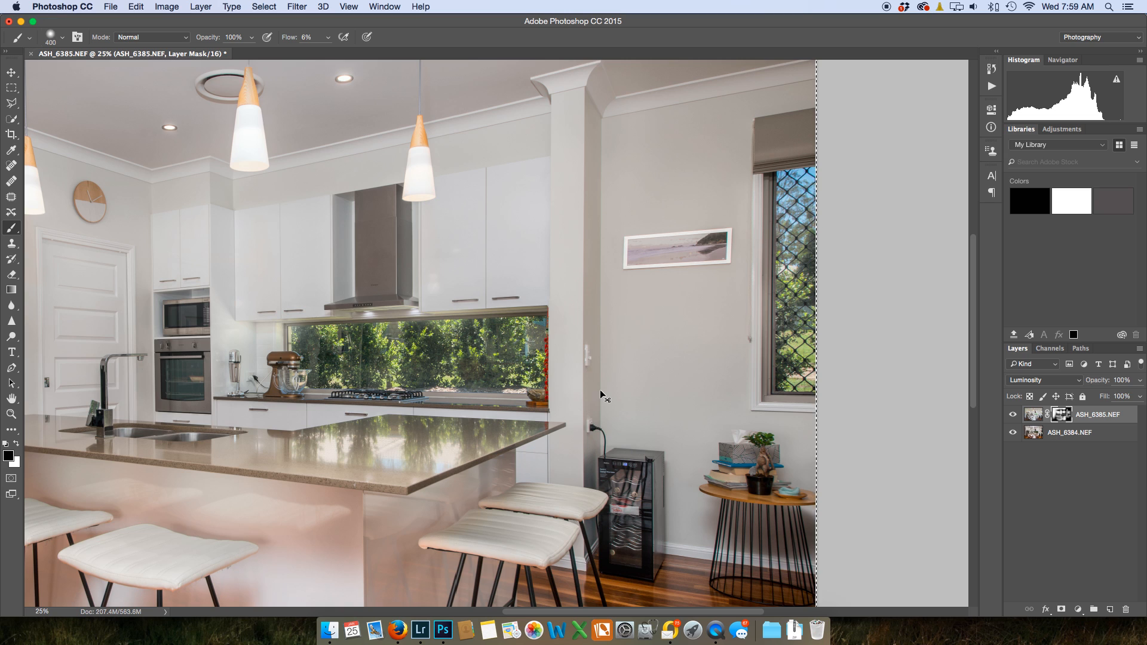
{"action": "key", "text": "super+s"}
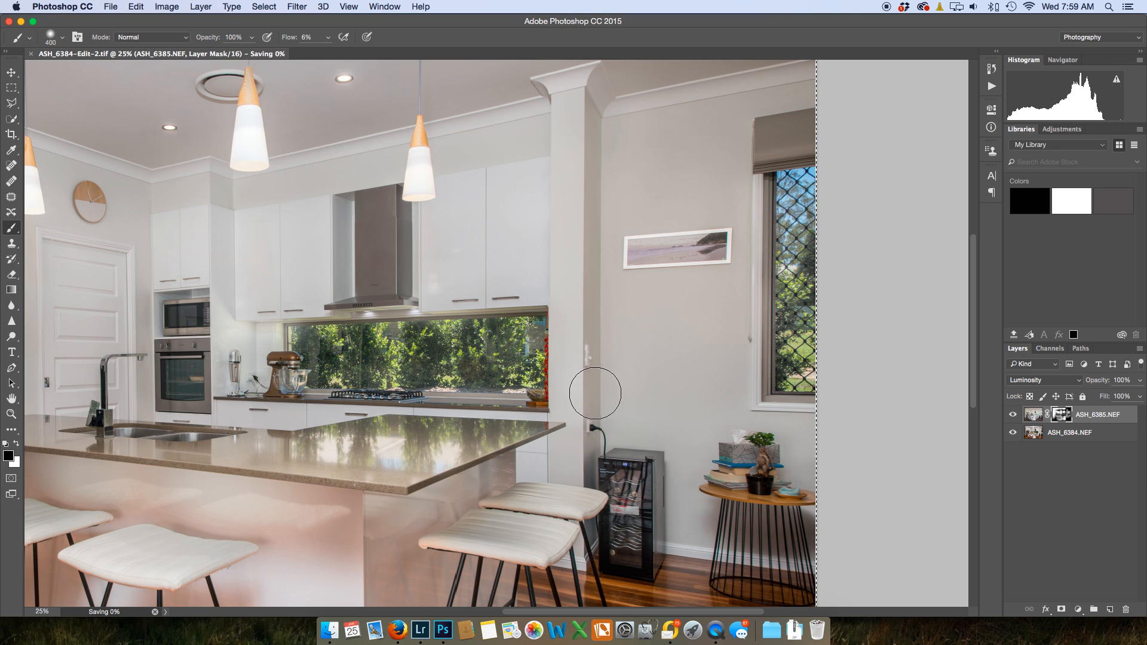
Switch to Lightroom and select ASH_6384-Edit.tif for developing, after a look at the unblended ASH_6384.NEF.
{"action": "left_click", "coordinate": [412, 610]}
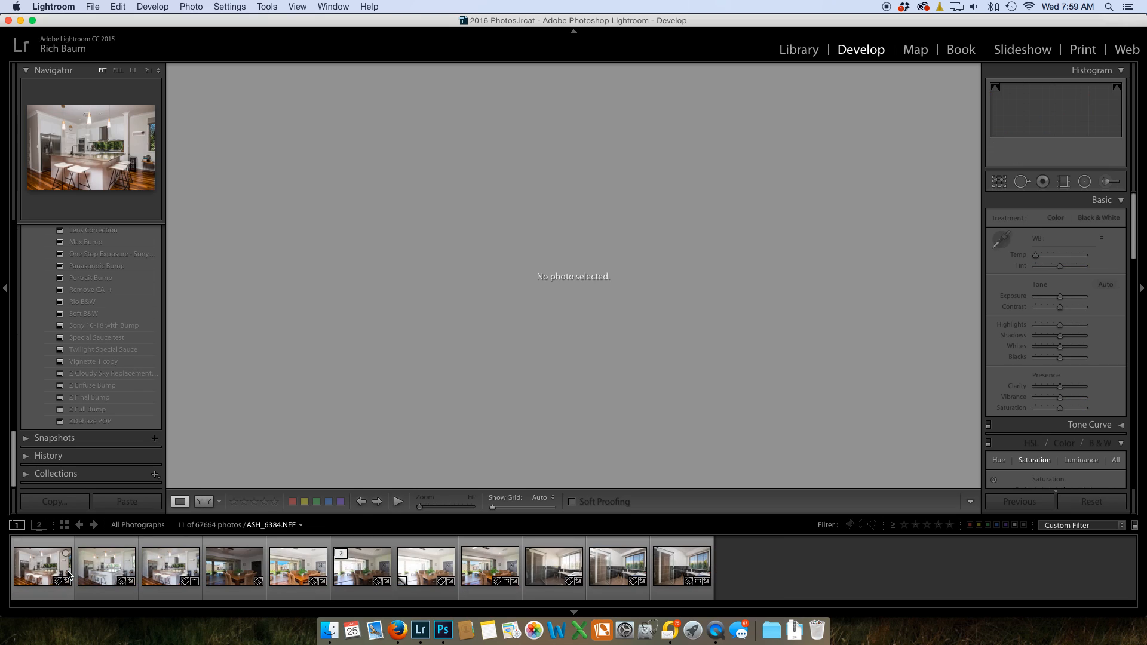
{"action": "left_click", "coordinate": [58, 571]}
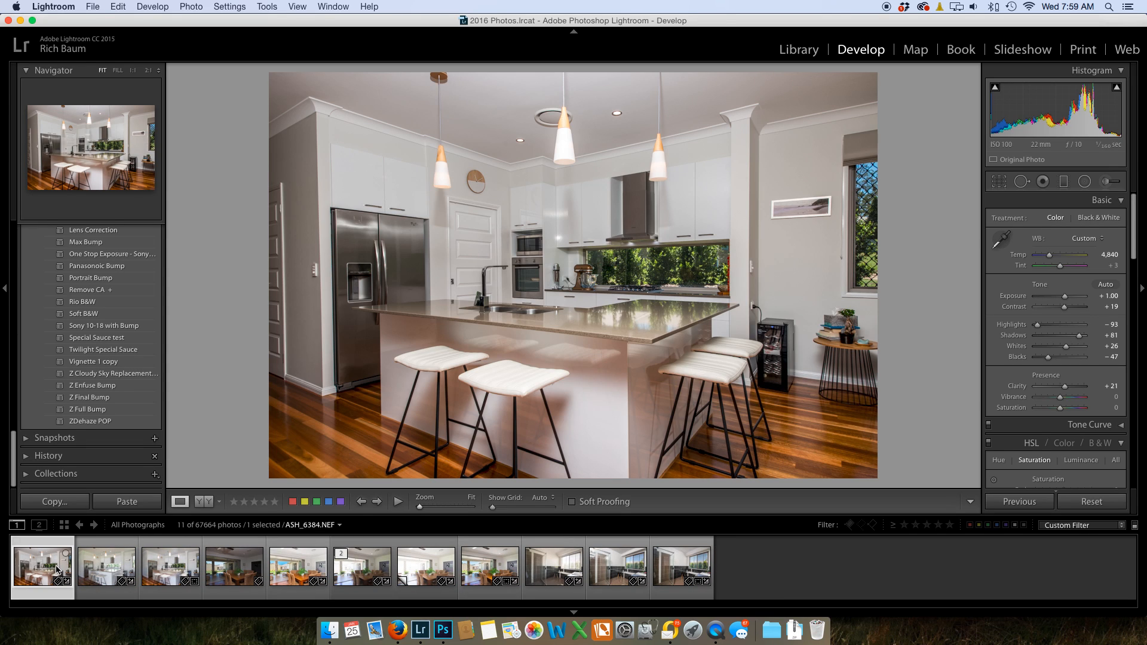
{"action": "left_click", "coordinate": [161, 570]}
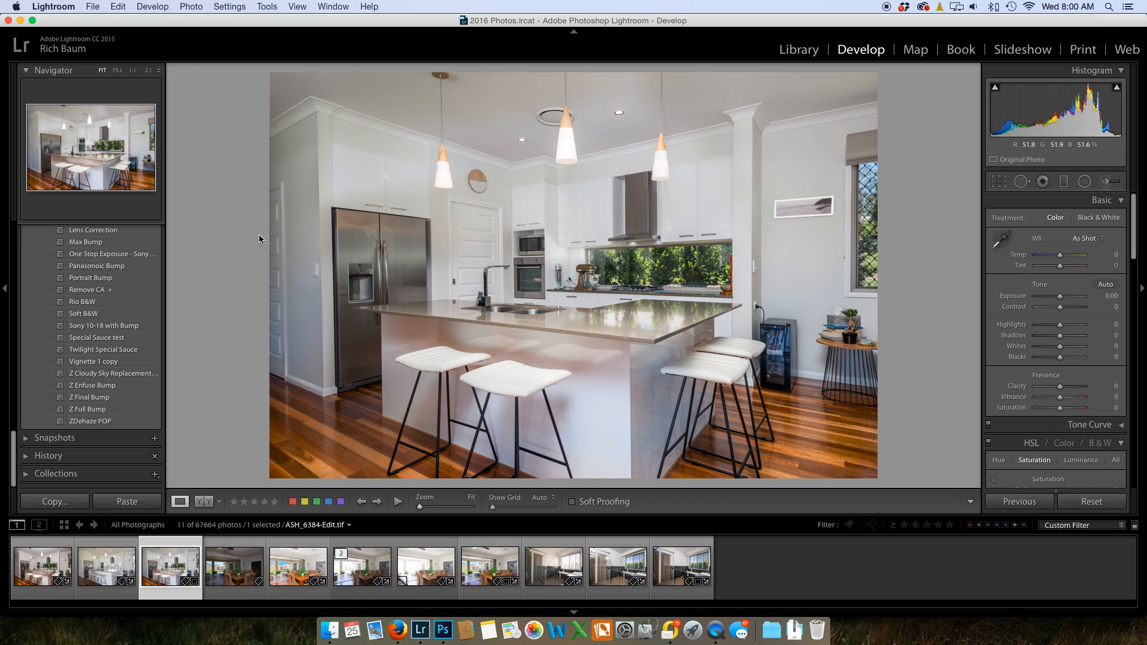
Try Auto Upright on the kitchen photo to correct its perspective.
{"action": "scroll", "coordinate": [1084, 306], "scroll_direction": "down", "scroll_amount": 3}
{"action": "scroll", "coordinate": [1084, 306], "scroll_direction": "down", "scroll_amount": 15}
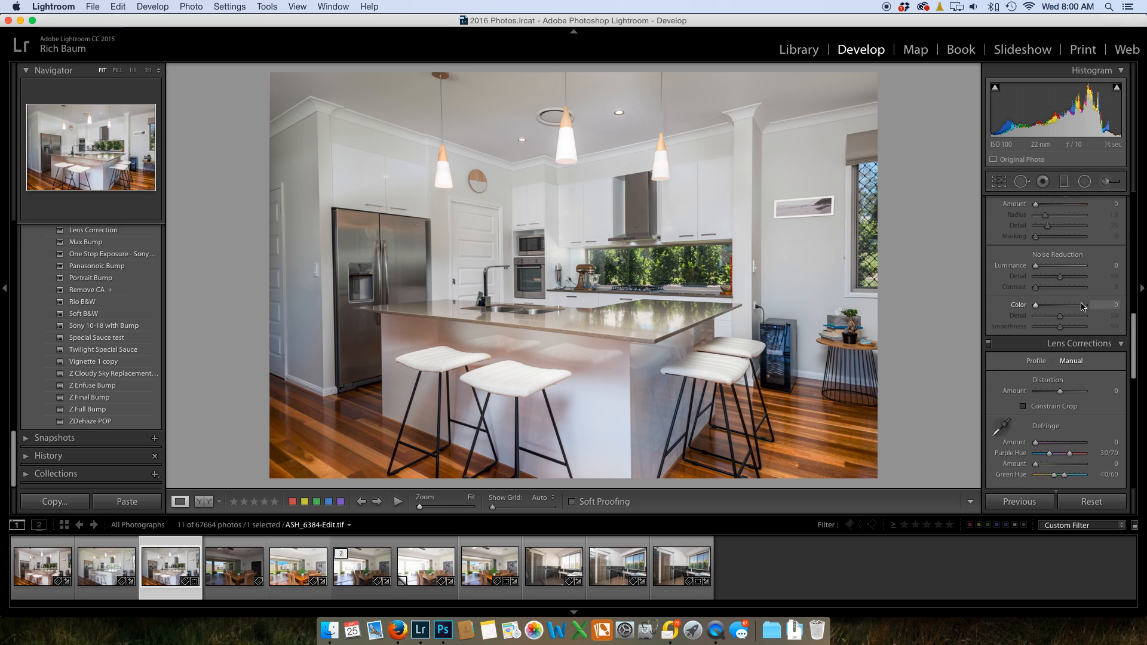
{"action": "scroll", "coordinate": [1078, 306], "scroll_direction": "down", "scroll_amount": 5}
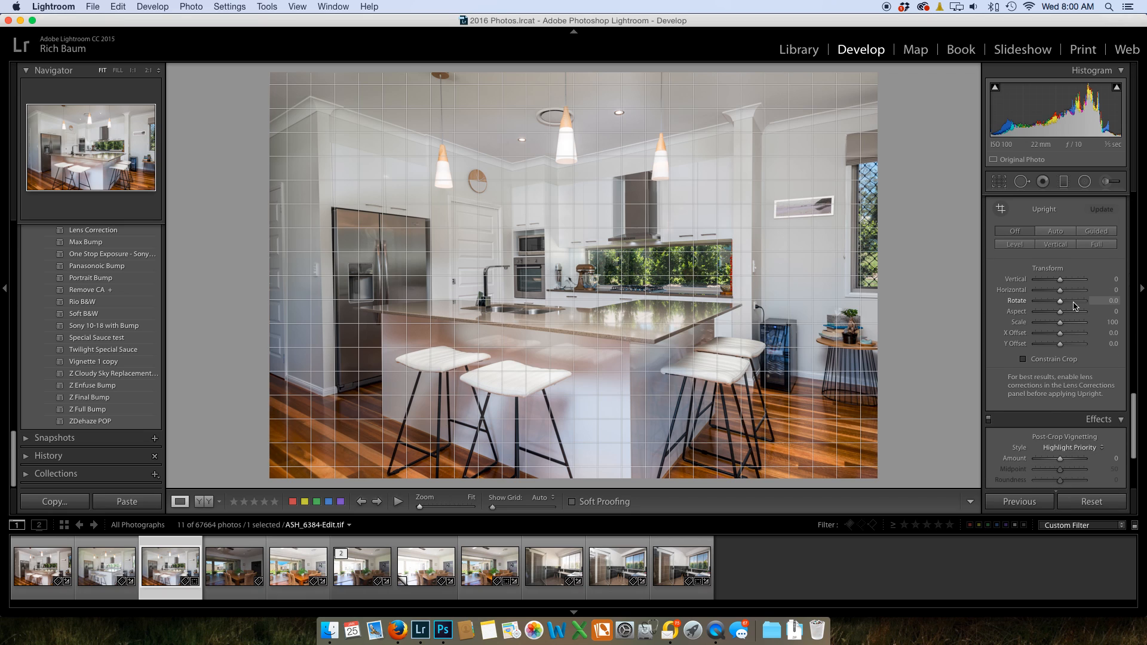
{"action": "scroll", "coordinate": [1069, 302], "scroll_direction": "up", "scroll_amount": 3}
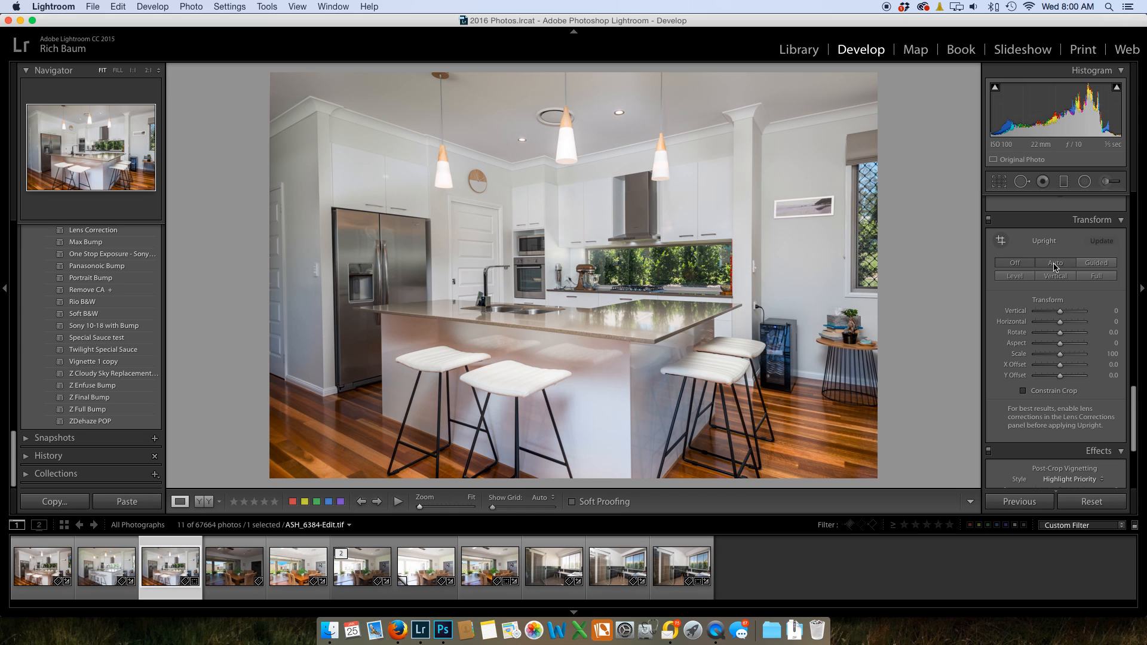
{"action": "left_click", "coordinate": [1055, 266]}
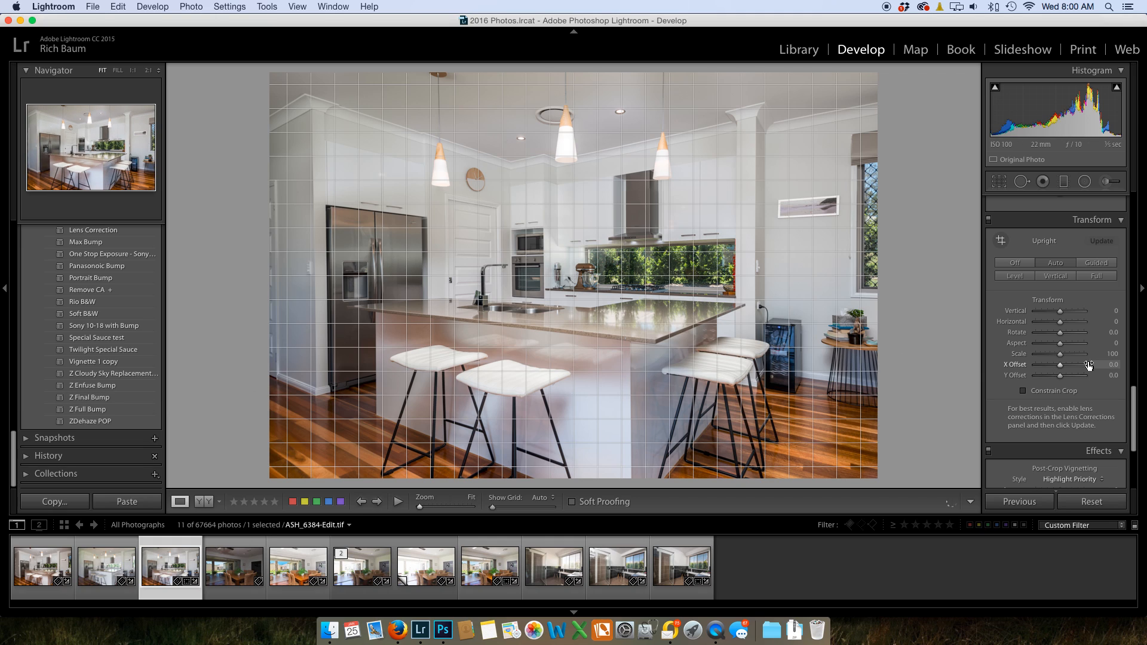
Apply the Z Final Bump preset to the kitchen photo, followed by the Auto Upright correction.
{"action": "scroll", "coordinate": [1088, 366], "scroll_direction": "up", "scroll_amount": 10}
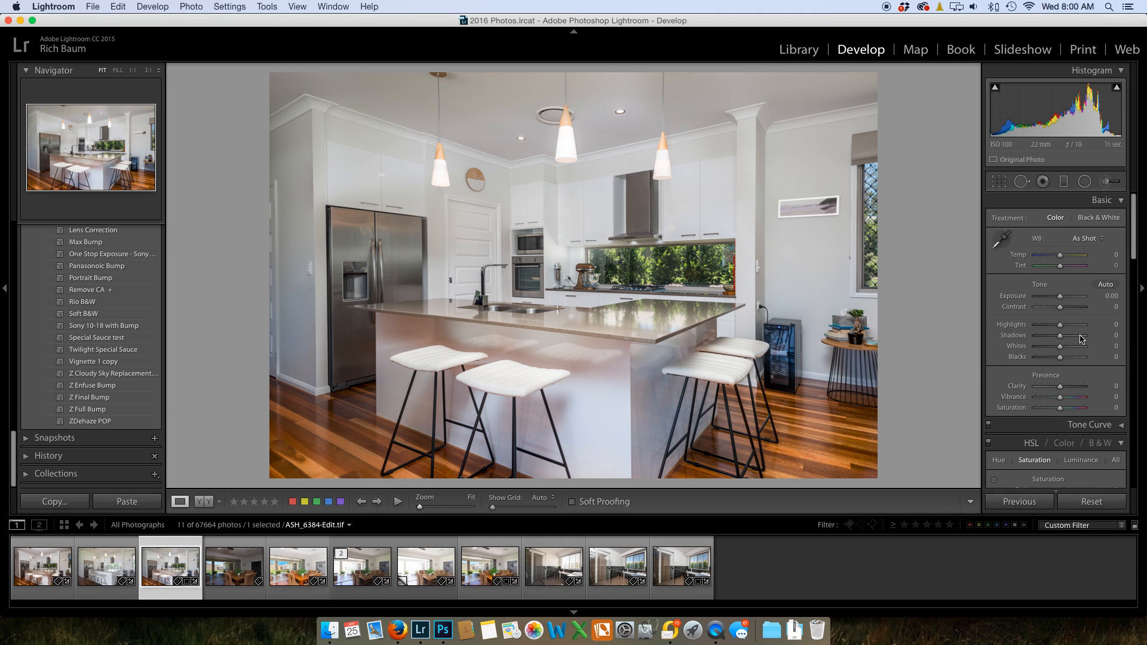
{"action": "left_click", "coordinate": [95, 399]}
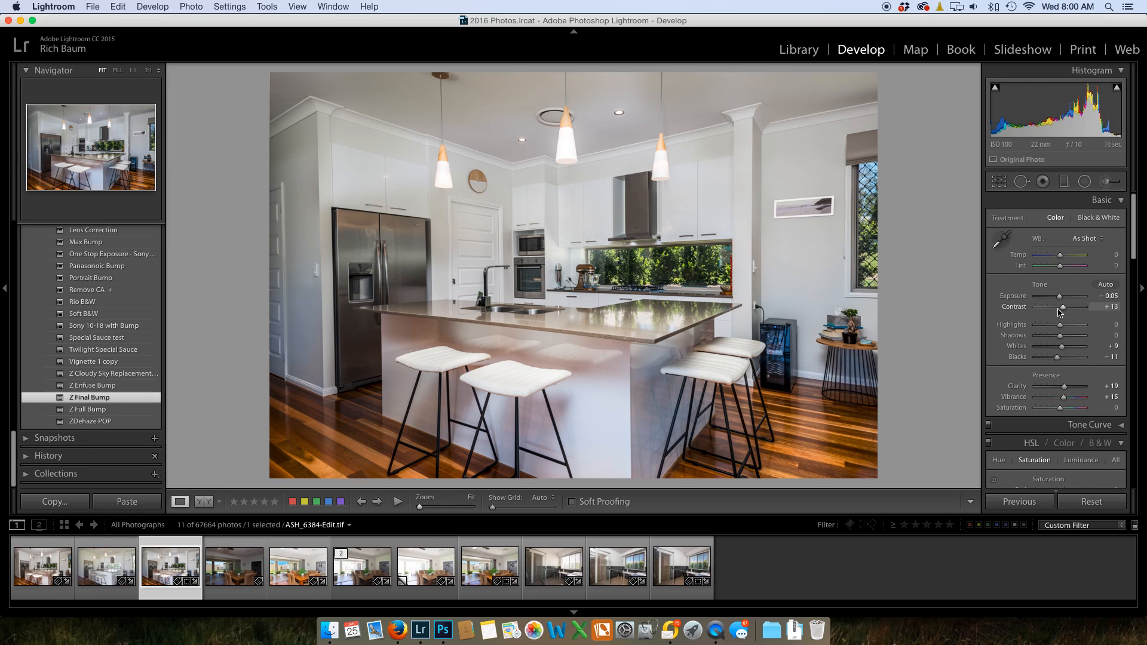
{"action": "scroll", "coordinate": [1059, 312], "scroll_direction": "down", "scroll_amount": 10}
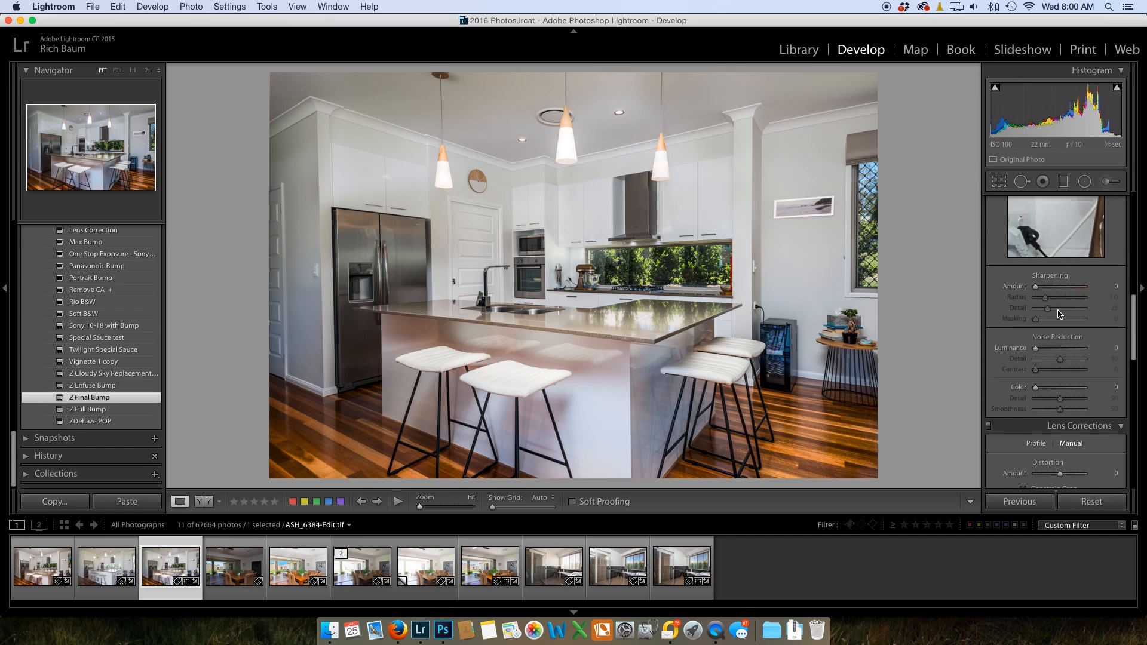
{"action": "scroll", "coordinate": [1060, 315], "scroll_direction": "down", "scroll_amount": 5}
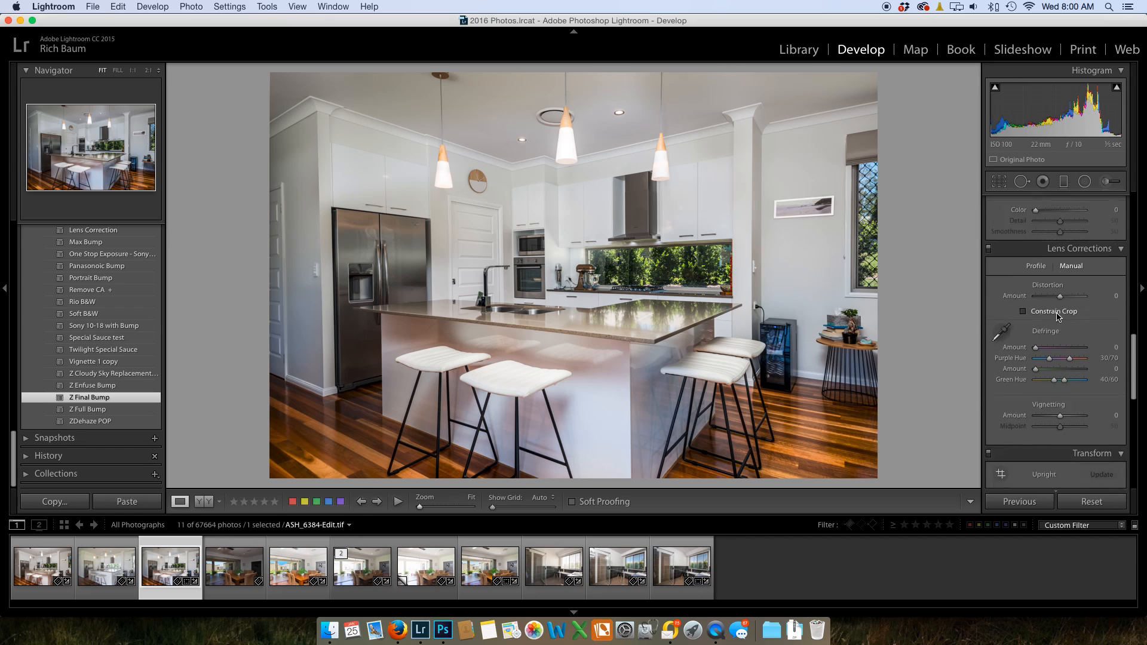
{"action": "scroll", "coordinate": [1055, 330], "scroll_direction": "down", "scroll_amount": 2}
{"action": "left_click", "coordinate": [1050, 399]}
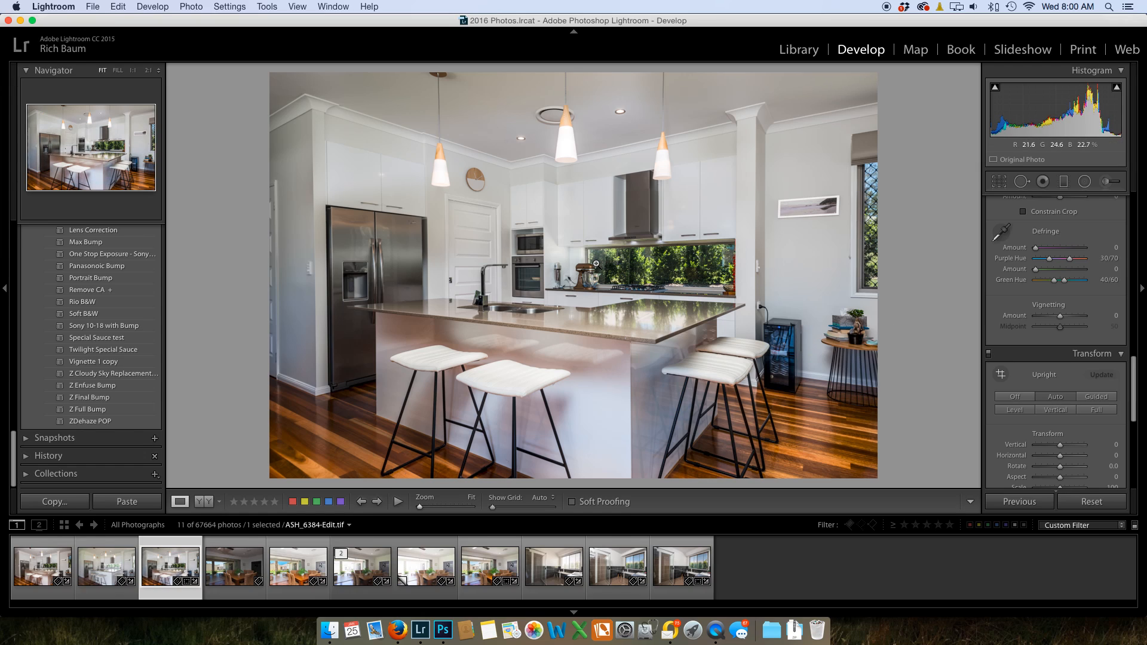
Select the bright dining room exposure ASH_6391.NEF and reset its develop settings.
{"action": "left_click", "coordinate": [233, 567]}
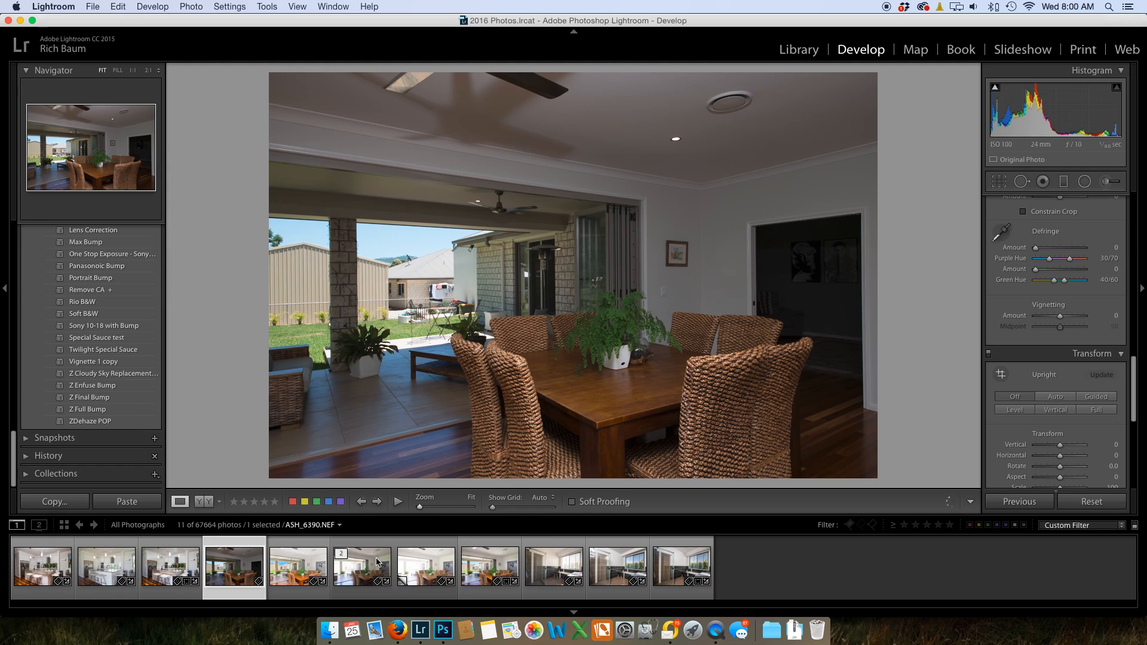
{"action": "left_click", "coordinate": [345, 574]}
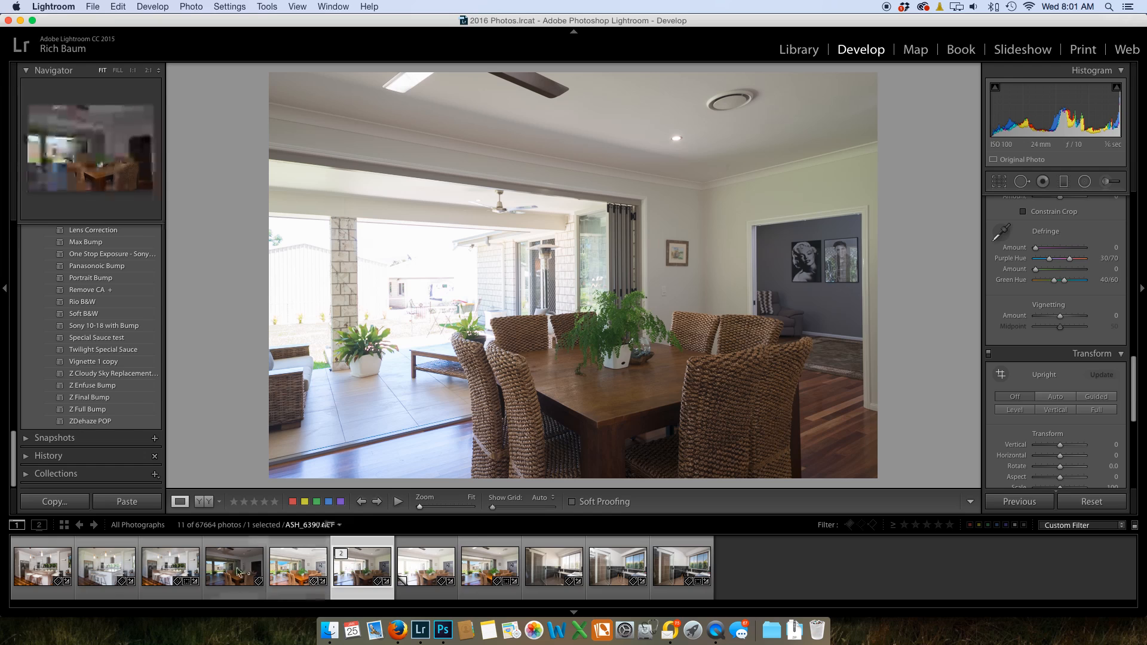
{"action": "key", "text": "super+apostrophe"}
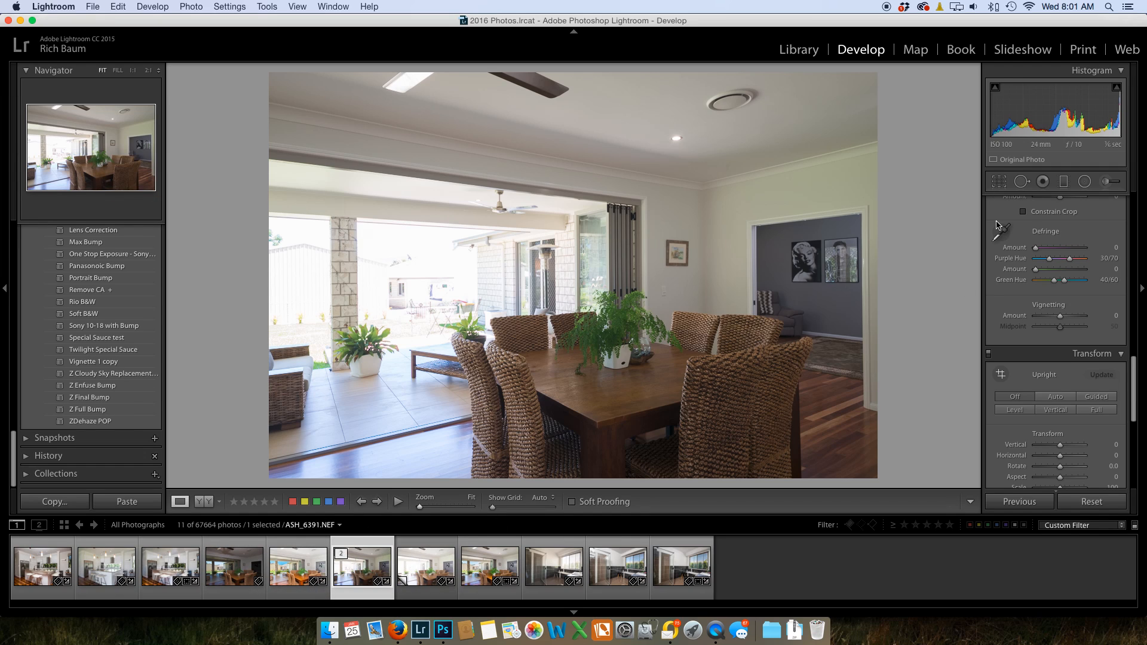
{"action": "scroll", "coordinate": [1038, 279], "scroll_direction": "up", "scroll_amount": 10}
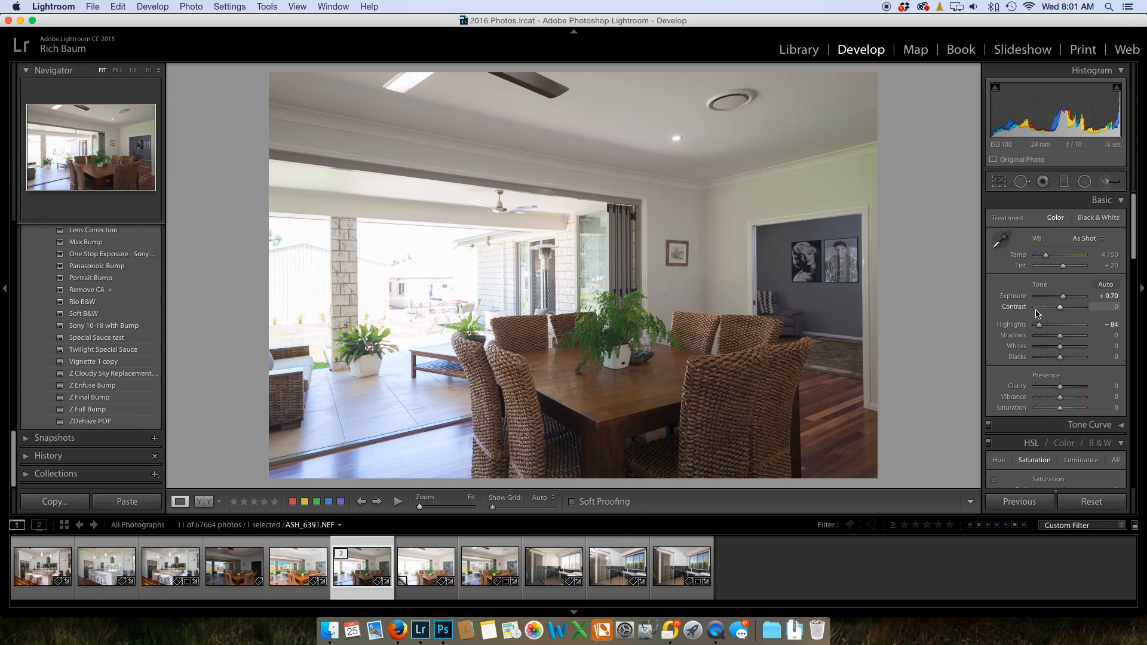
{"action": "left_click", "coordinate": [1092, 504]}
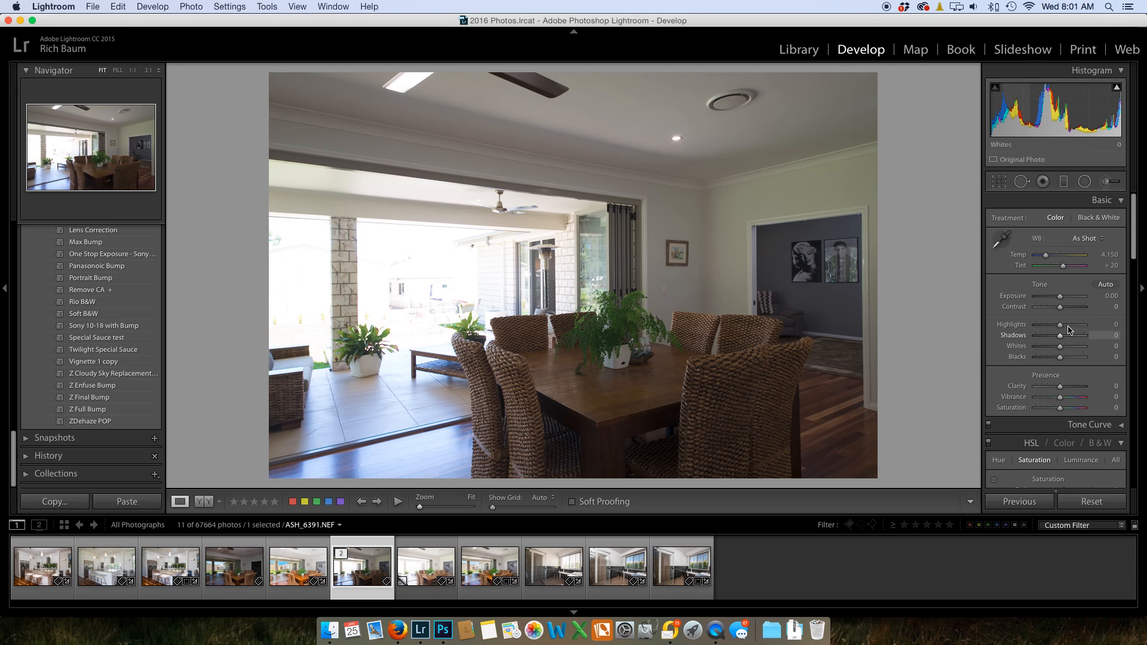
Set the dining room photo's Highlights to -100 and its Exposure to +1.00.
{"action": "left_click_drag", "start_coordinate": [1060, 326], "coordinate": [1034, 326]}
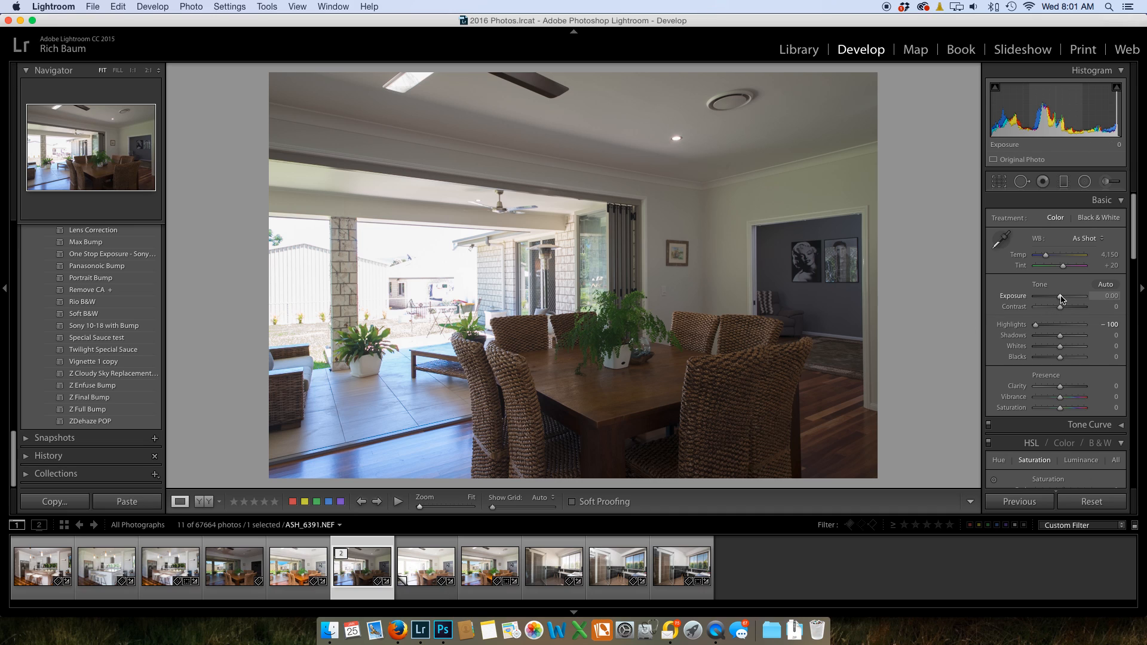
{"action": "left_click_drag", "start_coordinate": [1060, 299], "coordinate": [1068, 301]}
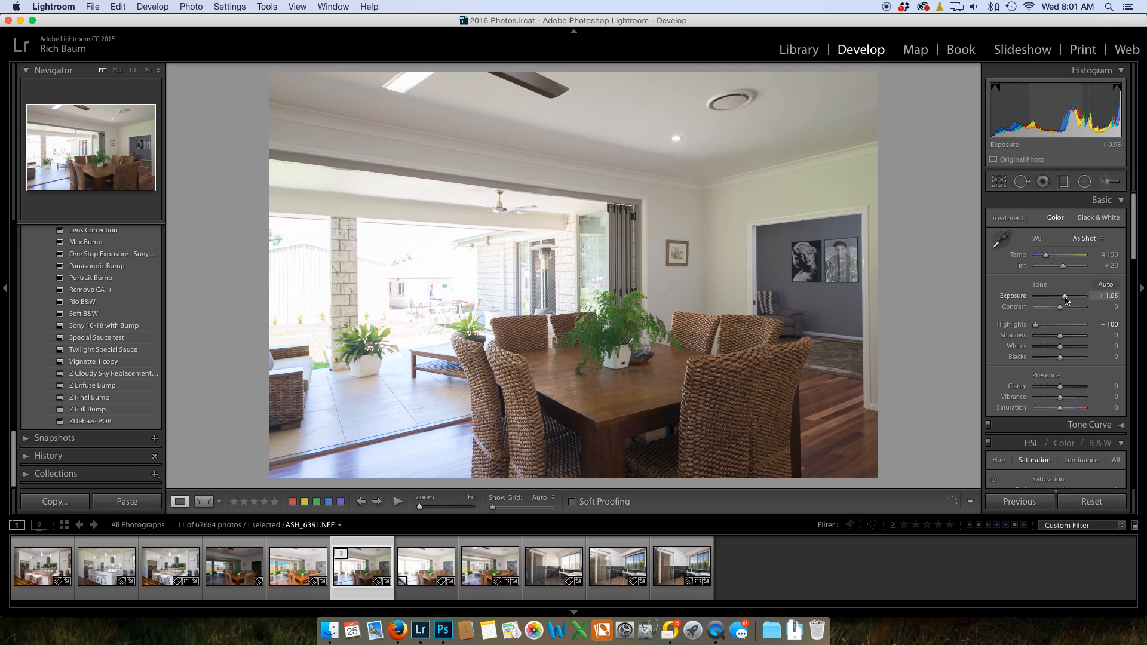
{"action": "left_click", "coordinate": [1105, 296]}
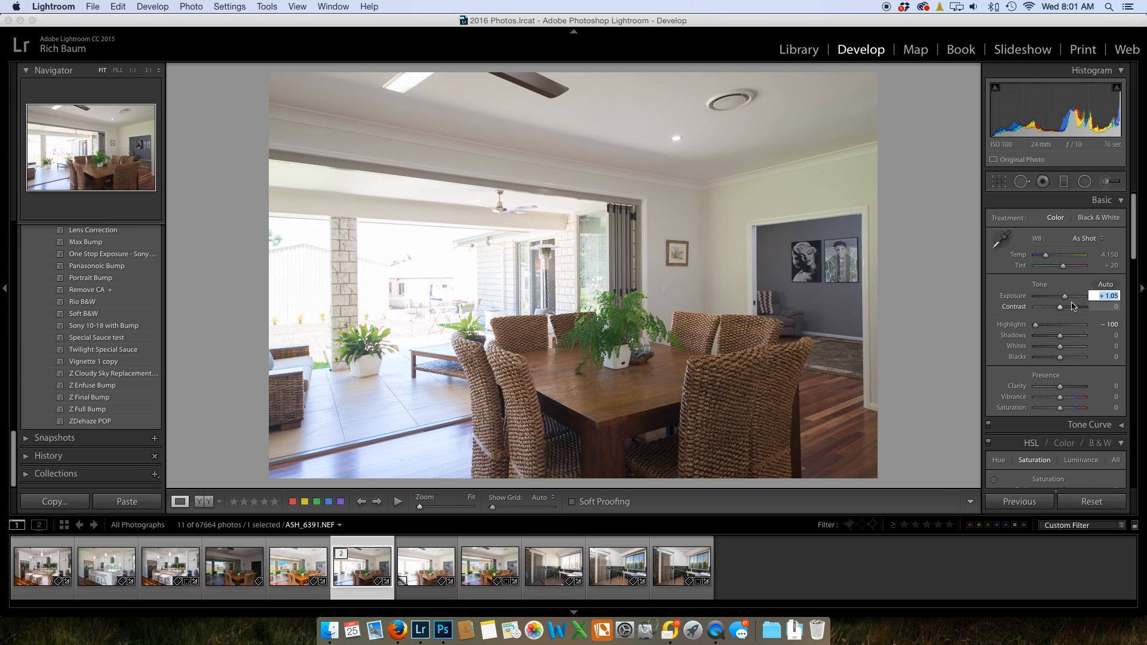
{"action": "type", "text": "1"}
{"action": "key", "text": "Return"}
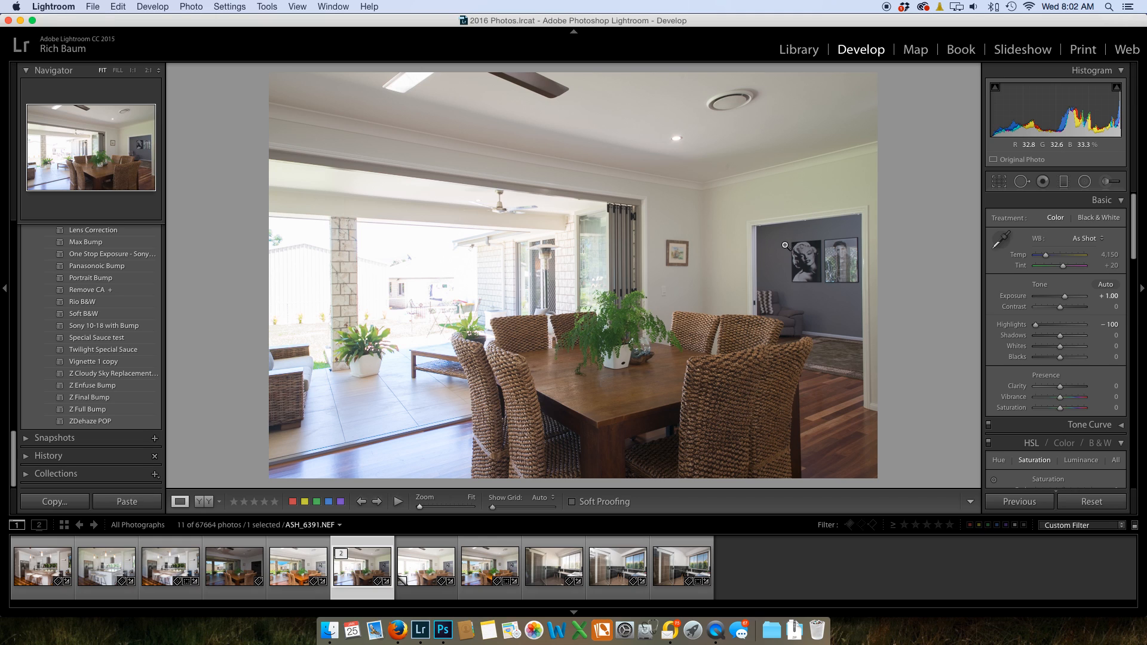
Set the dining room photo's Dehaze amount to +38 and raise its Exposure to +1.25.
{"action": "scroll", "coordinate": [1019, 306], "scroll_direction": "down", "scroll_amount": 1}
{"action": "scroll", "coordinate": [1019, 306], "scroll_direction": "down", "scroll_amount": 10}
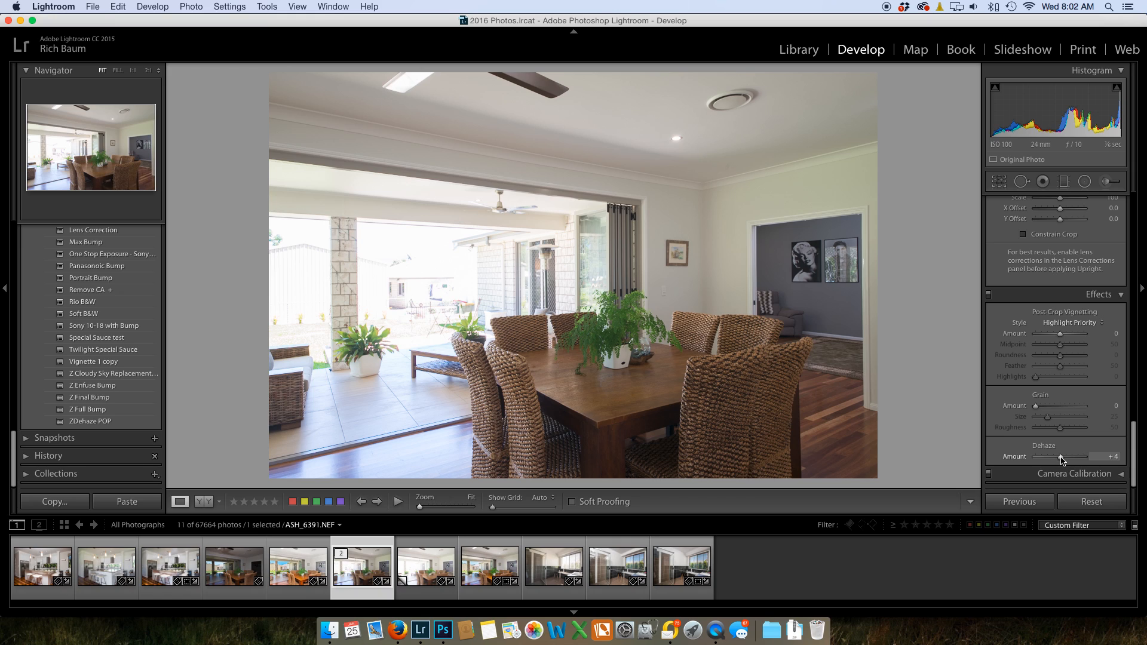
{"action": "left_click_drag", "start_coordinate": [1062, 457], "coordinate": [1067, 458]}
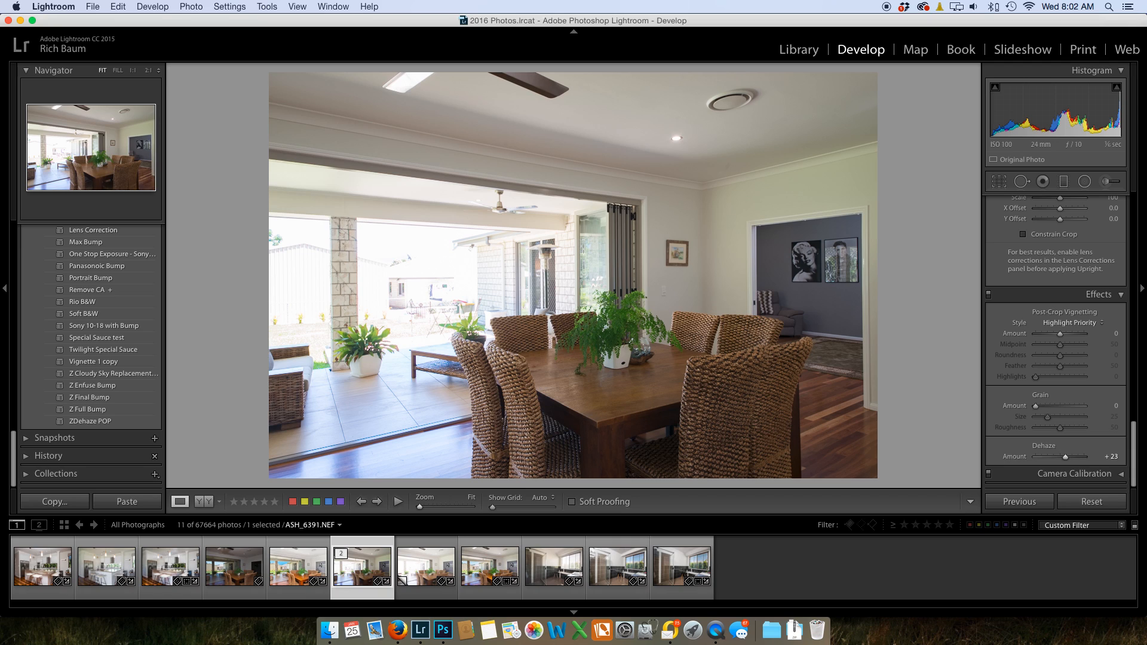
{"action": "key", "text": "super+z"}
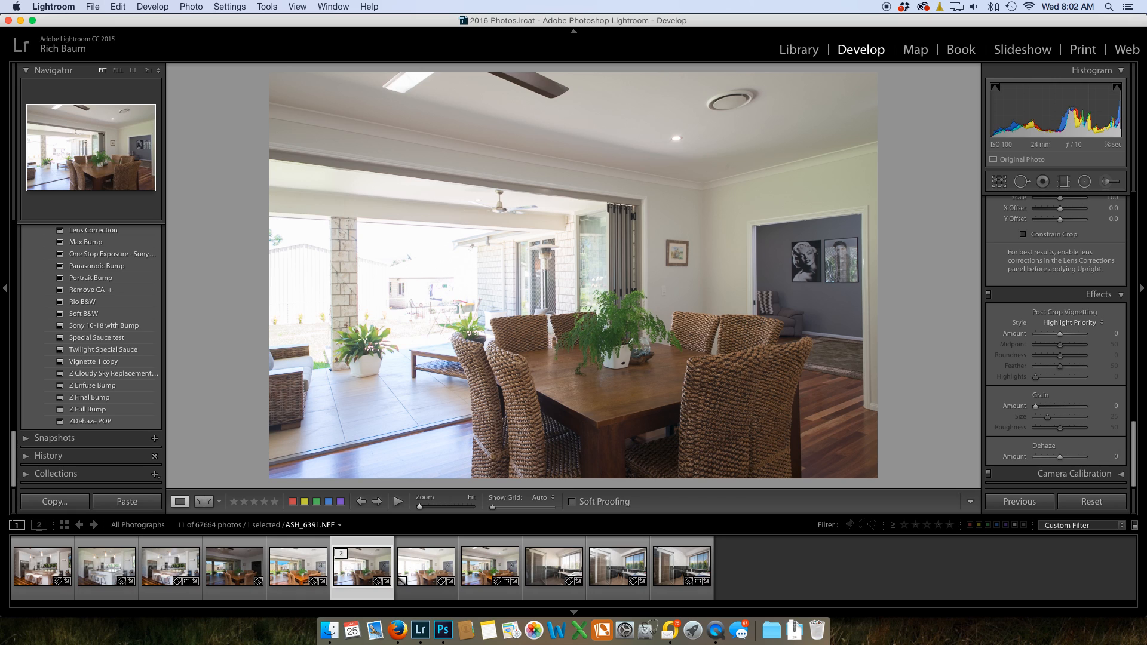
{"action": "left_click", "coordinate": [1069, 458]}
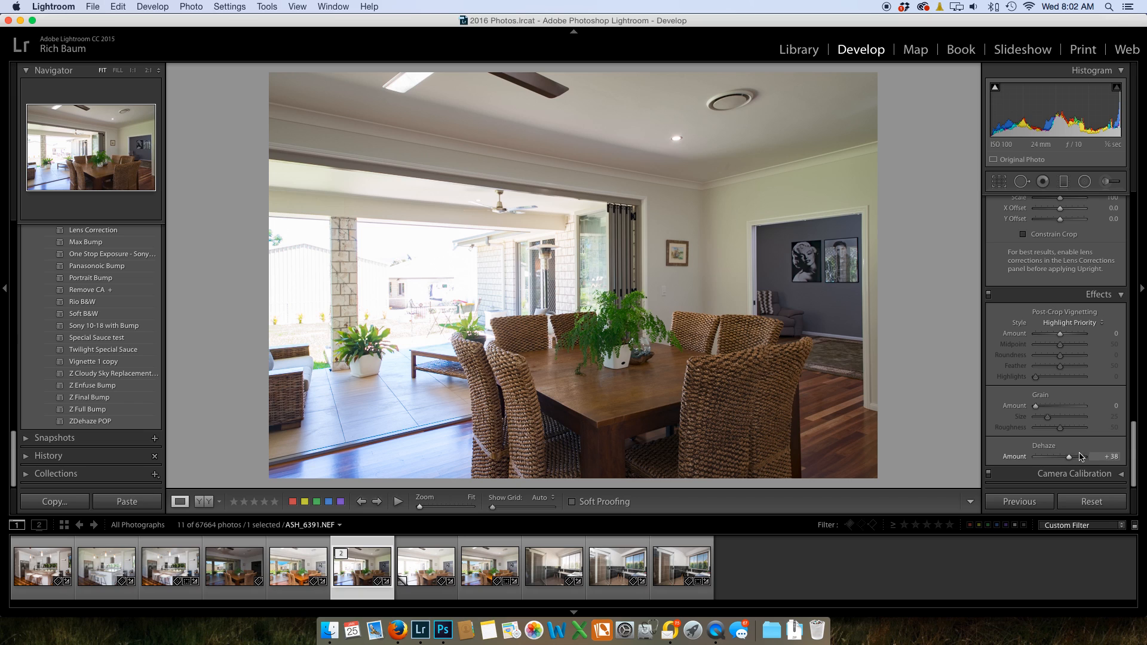
{"action": "scroll", "coordinate": [1081, 457], "scroll_direction": "up", "scroll_amount": 10}
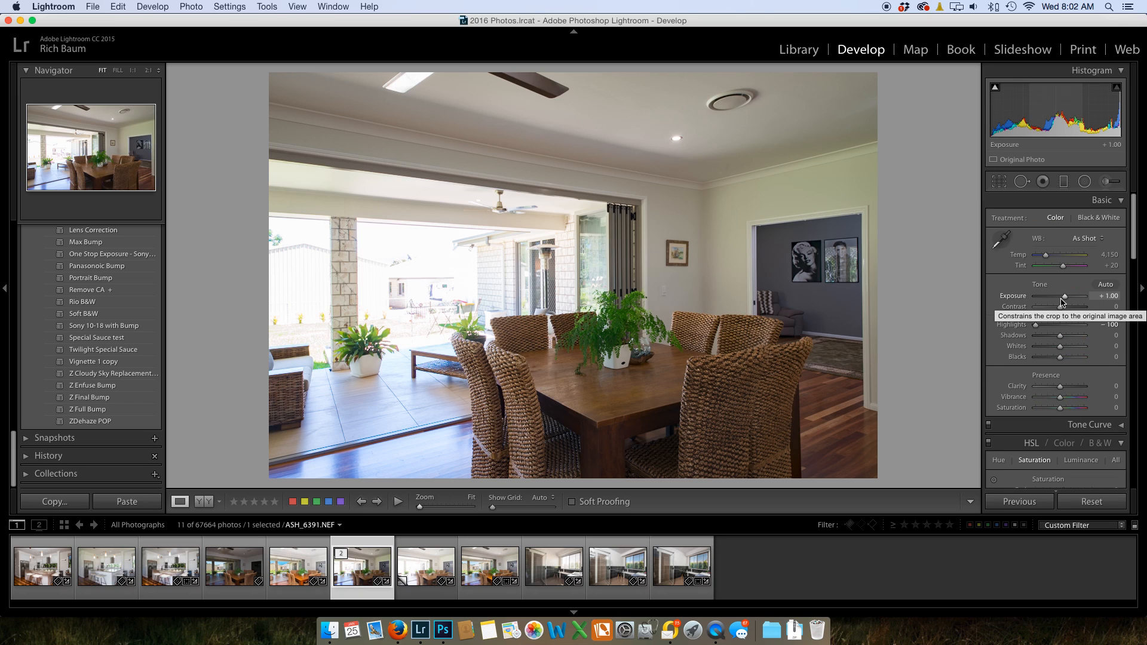
{"action": "left_click", "coordinate": [1068, 299]}
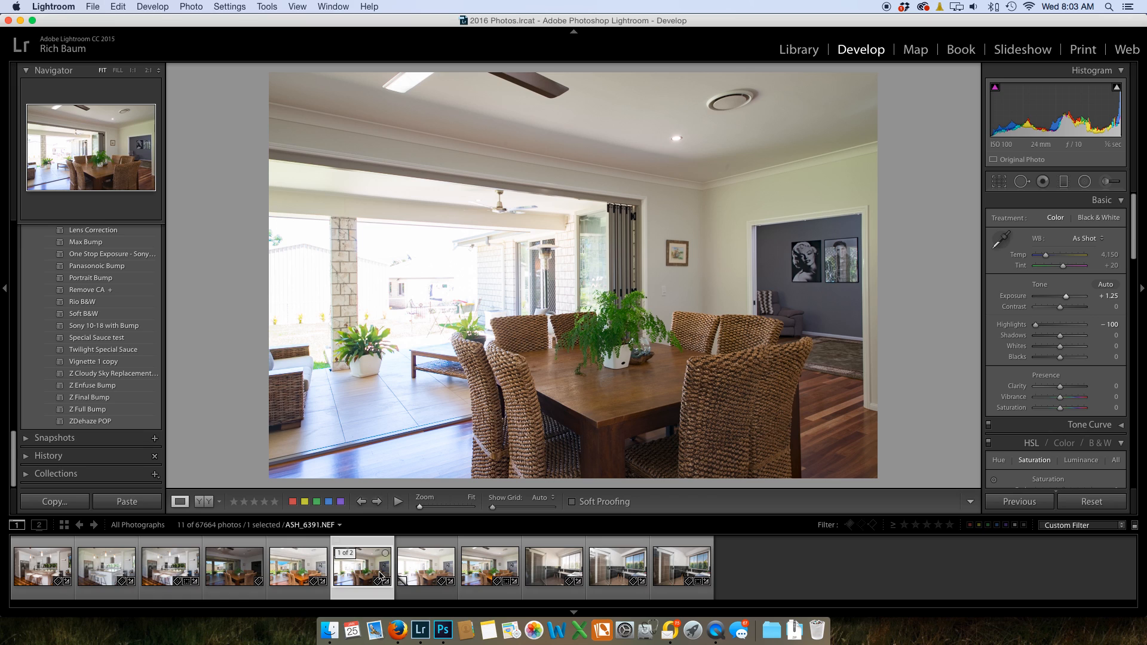
Create a virtual copy of ASH_6391.NEF and set the copy's Exposure to +2.15.
{"action": "right_click", "coordinate": [532, 352]}
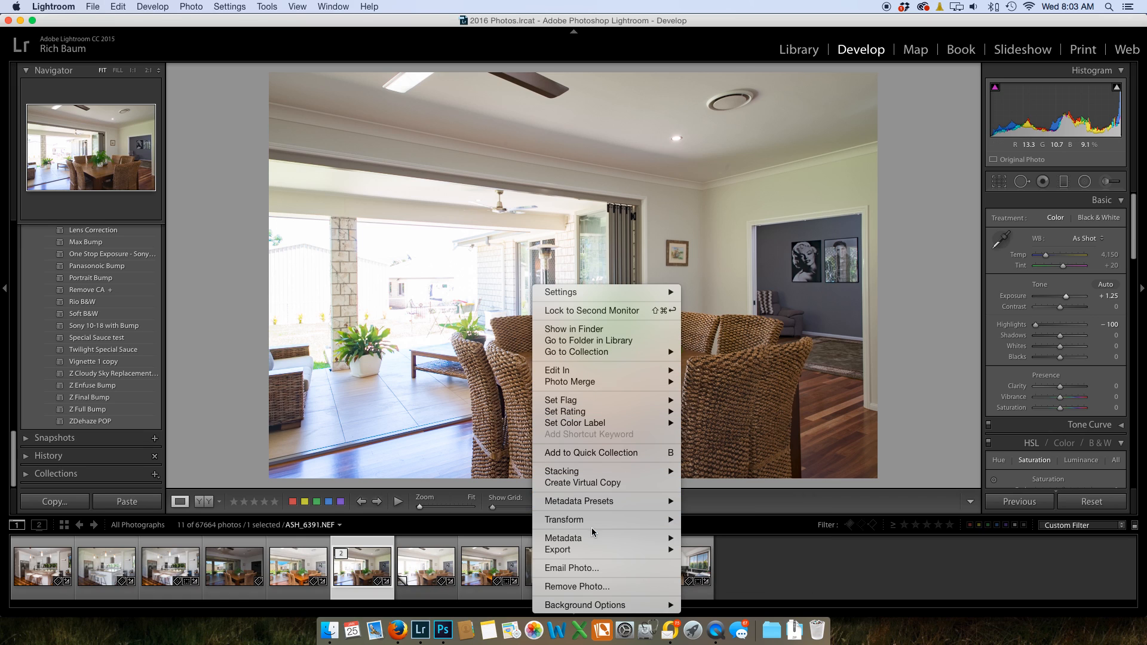
{"action": "mouse_move", "coordinate": [593, 471]}
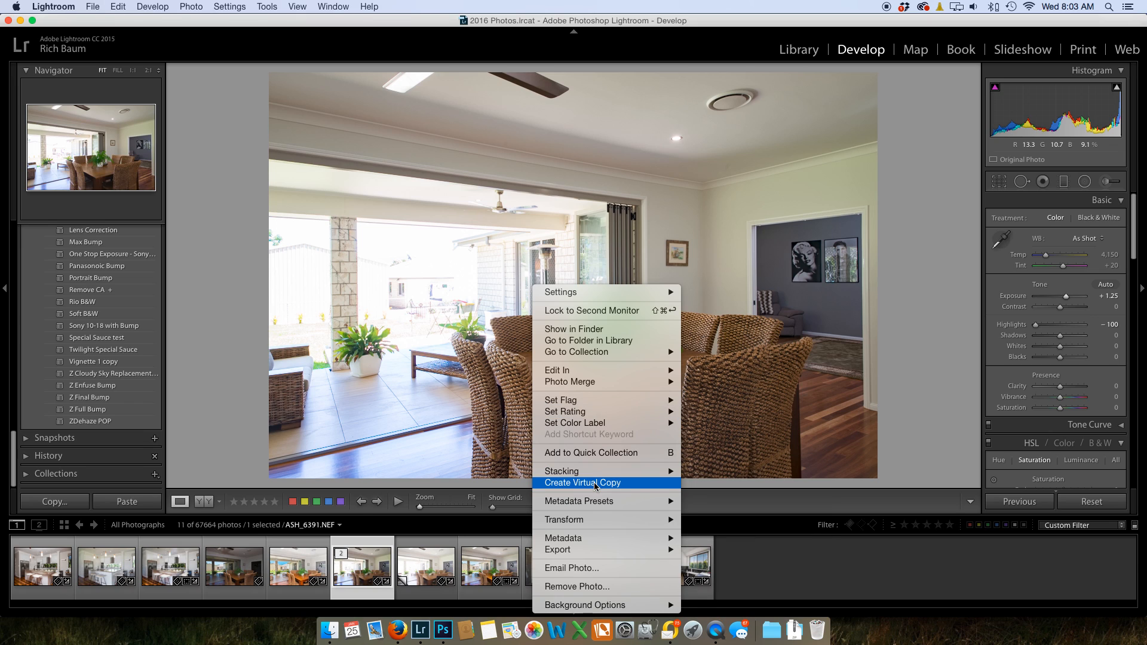
{"action": "left_click", "coordinate": [594, 482]}
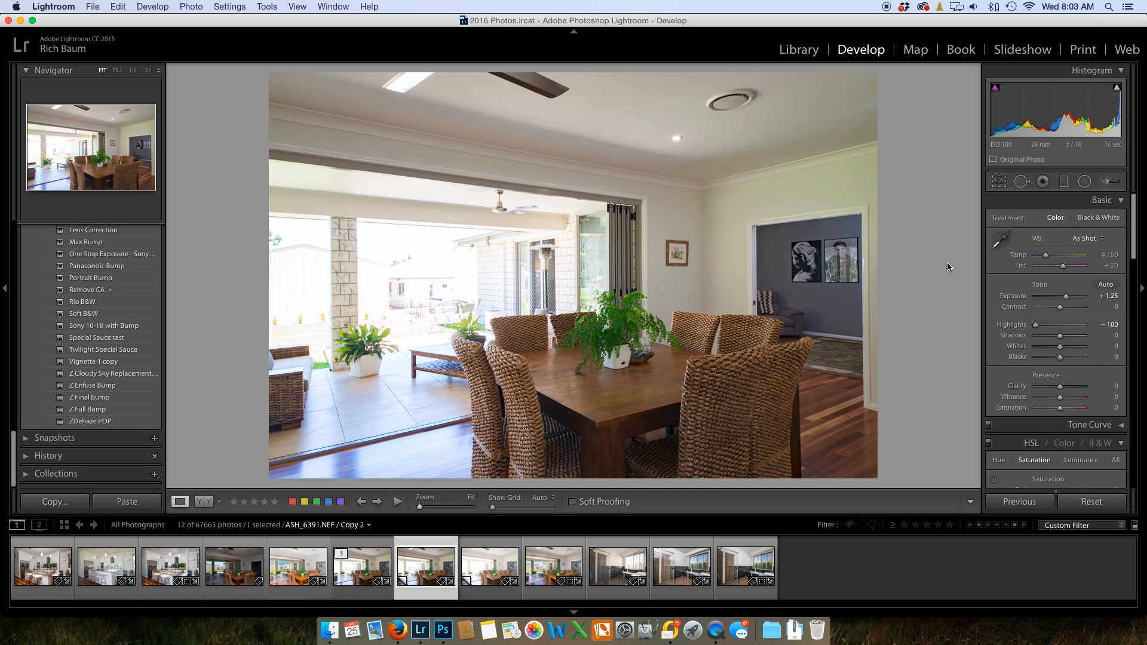
{"action": "left_click_drag", "start_coordinate": [1068, 300], "coordinate": [1071, 302]}
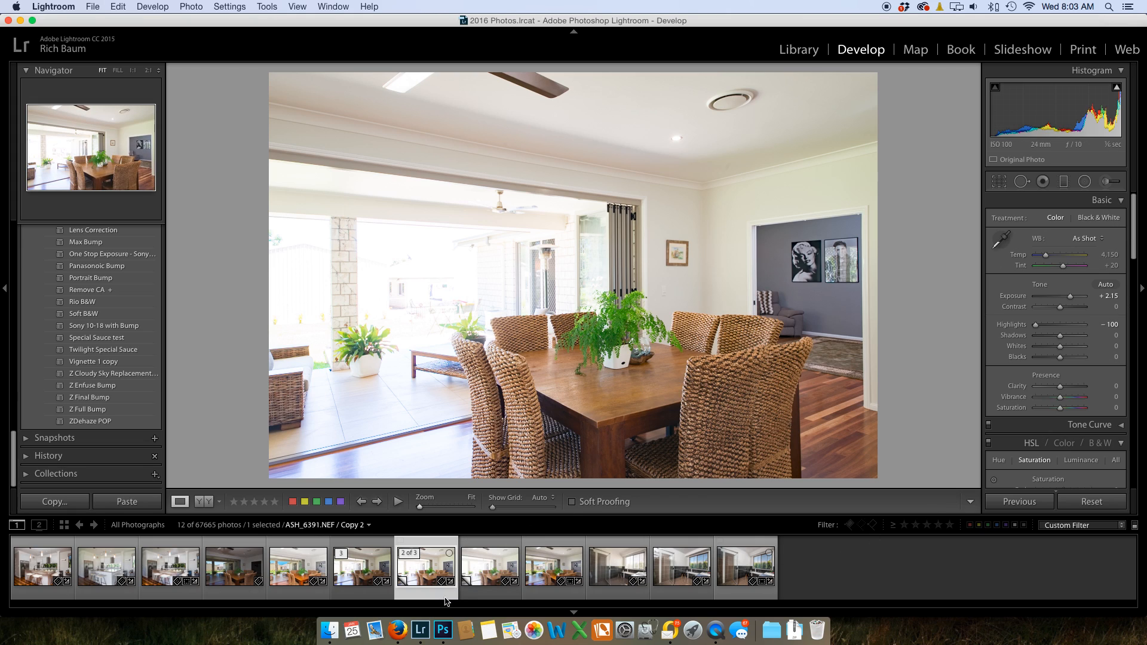
Rate the brighter virtual copy one star and reselect the original ASH_6391.NEF.
{"action": "key", "text": "1"}
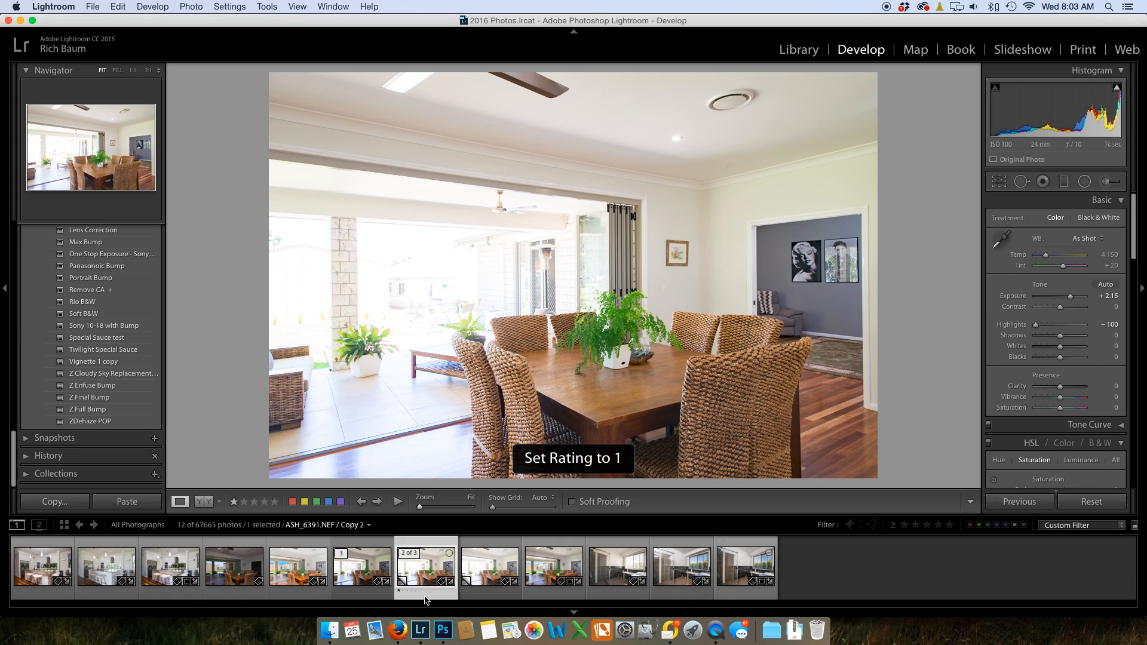
{"action": "left_click", "coordinate": [364, 575]}
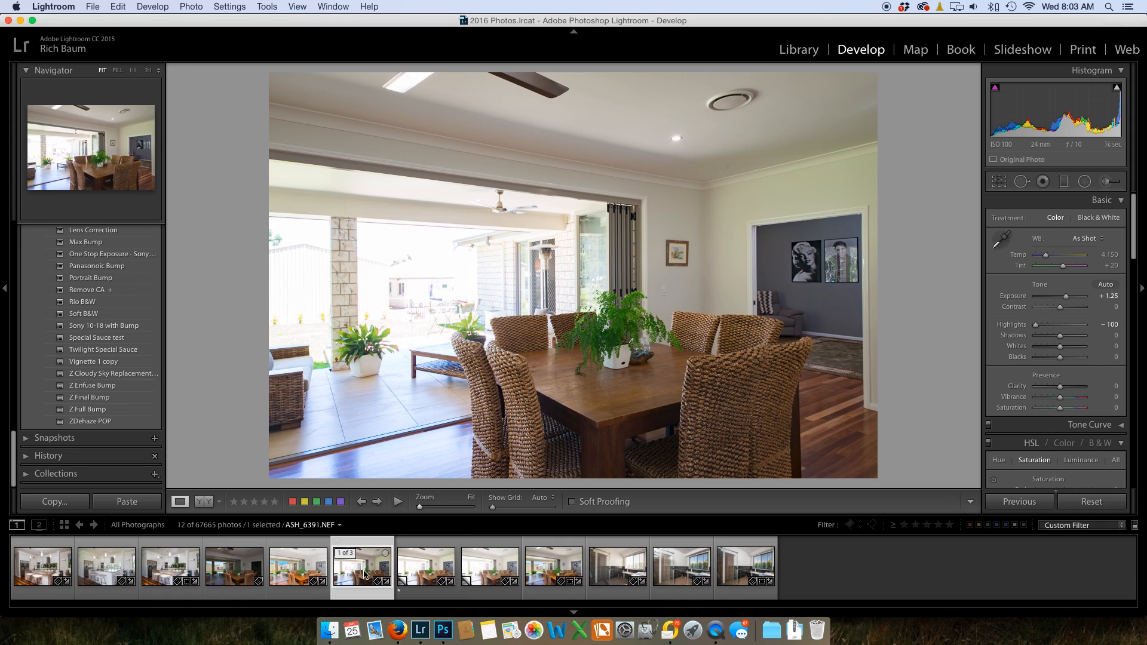
Rate the original ASH_6391.NEF and the dark exposure ASH_6390.NEF one star each.
{"action": "key", "text": "1"}
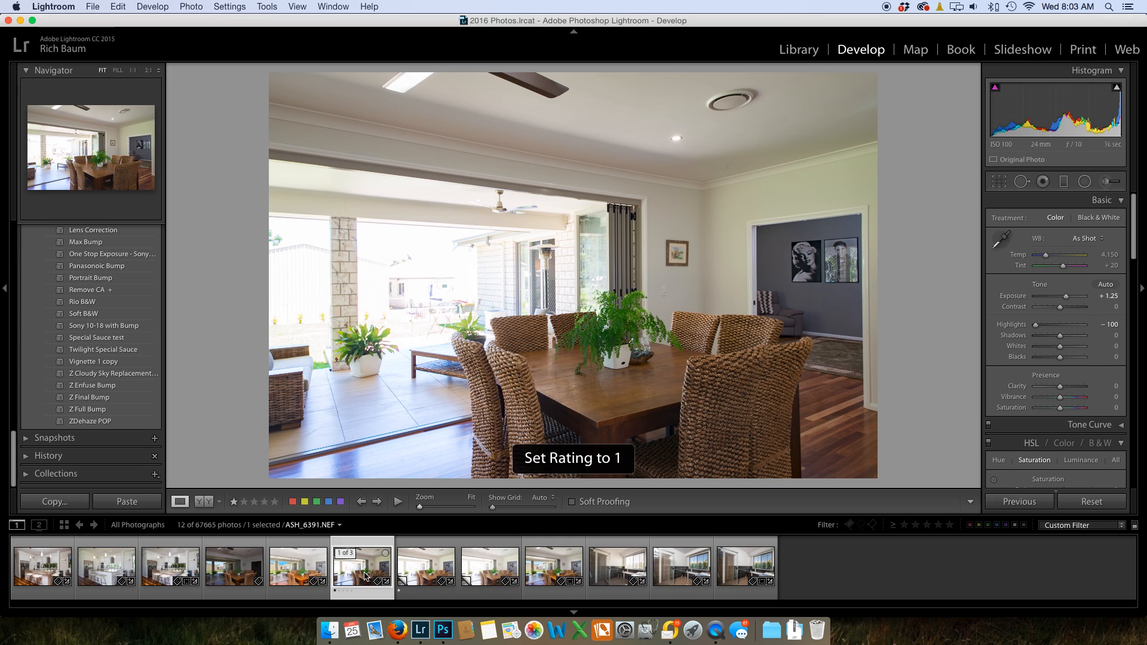
{"action": "left_click", "coordinate": [231, 573]}
{"action": "key", "text": "1"}
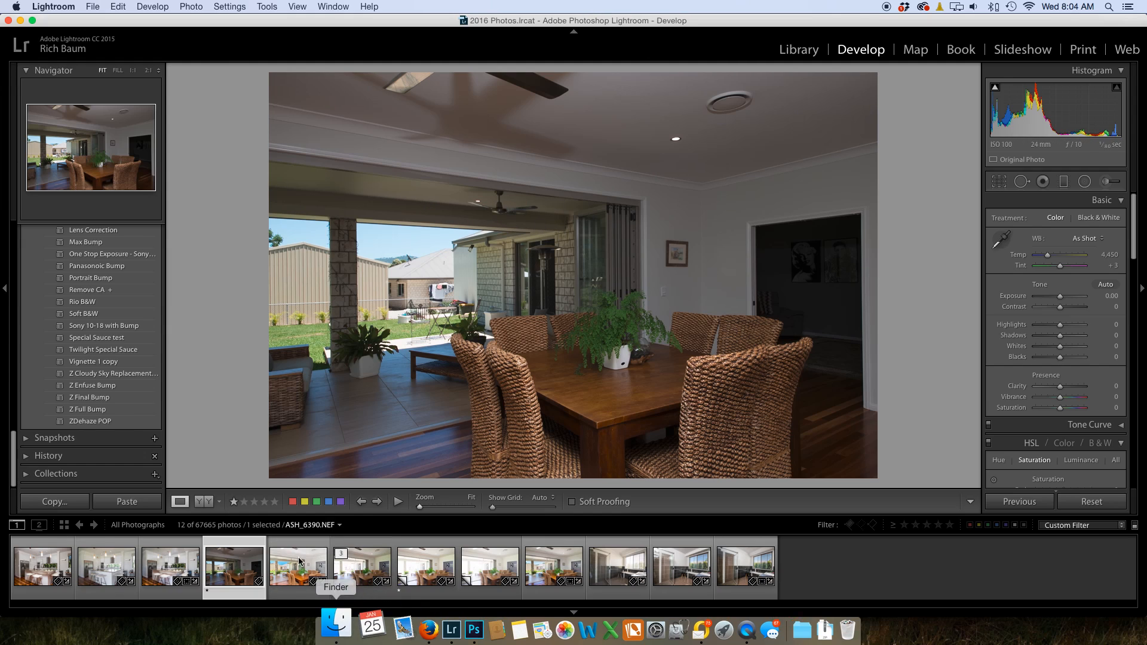
Apply the Z Full Bump preset to the dark exposure ASH_6390.NEF and set its Exposure to +1.50.
{"action": "left_click", "coordinate": [372, 568]}
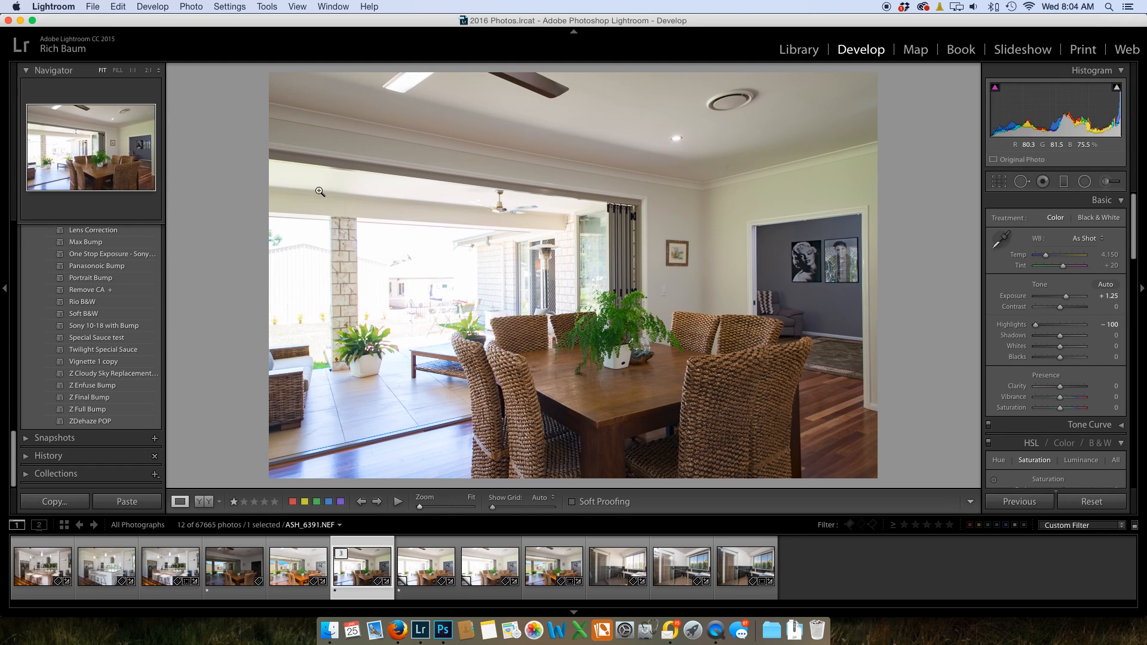
{"action": "left_click", "coordinate": [234, 566]}
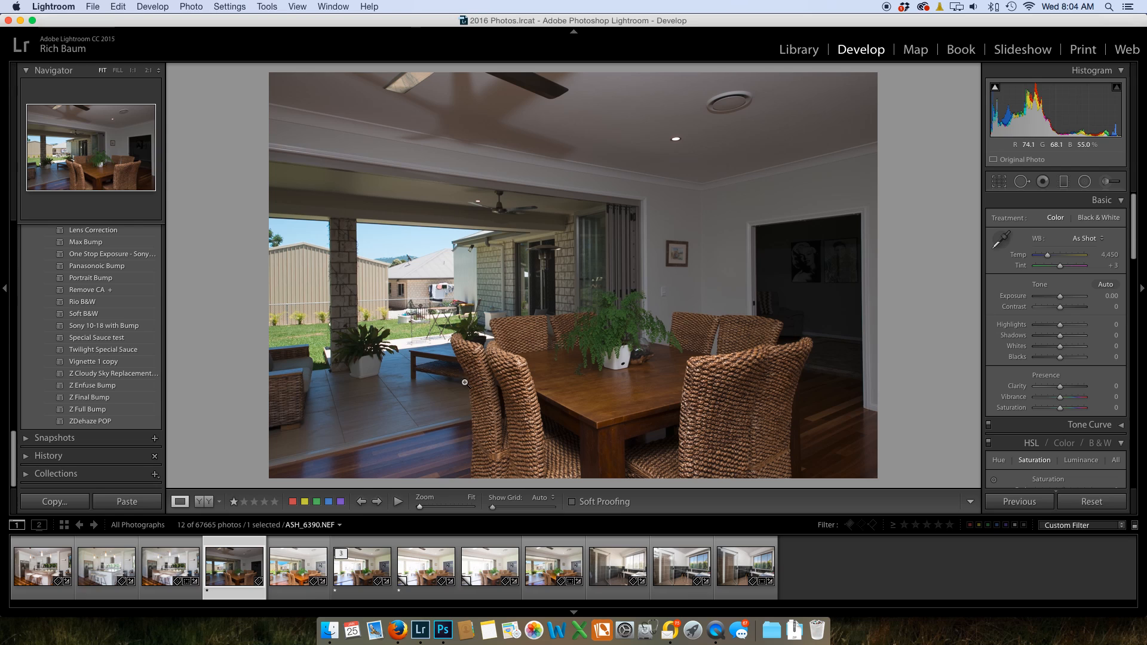
{"action": "left_click", "coordinate": [417, 572]}
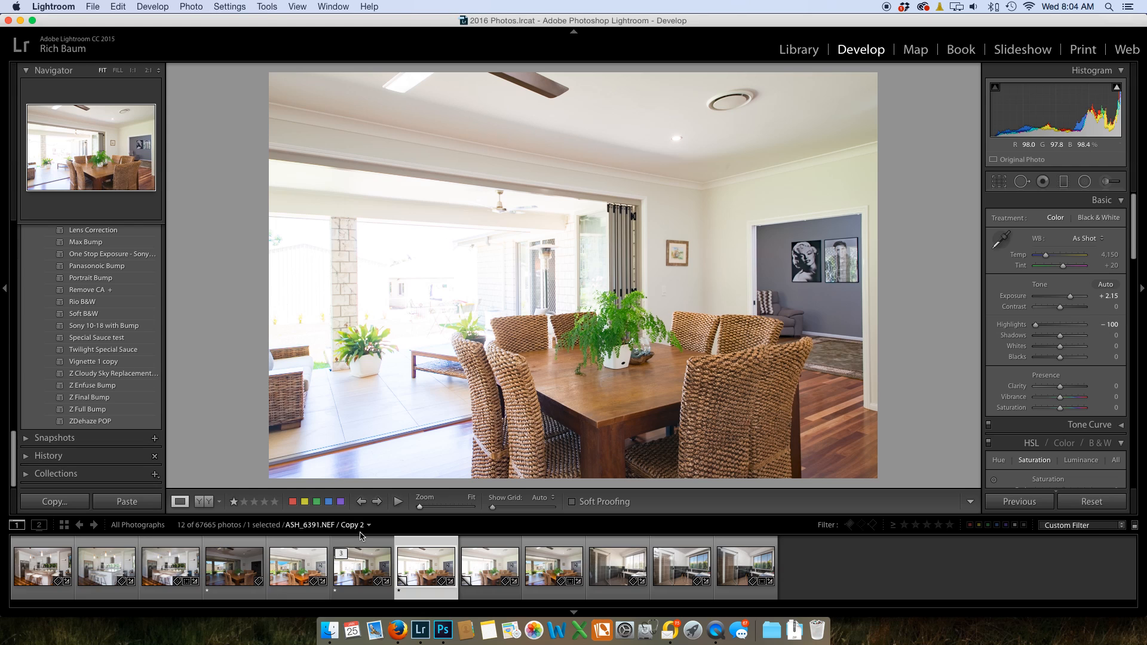
{"action": "left_click", "coordinate": [244, 574]}
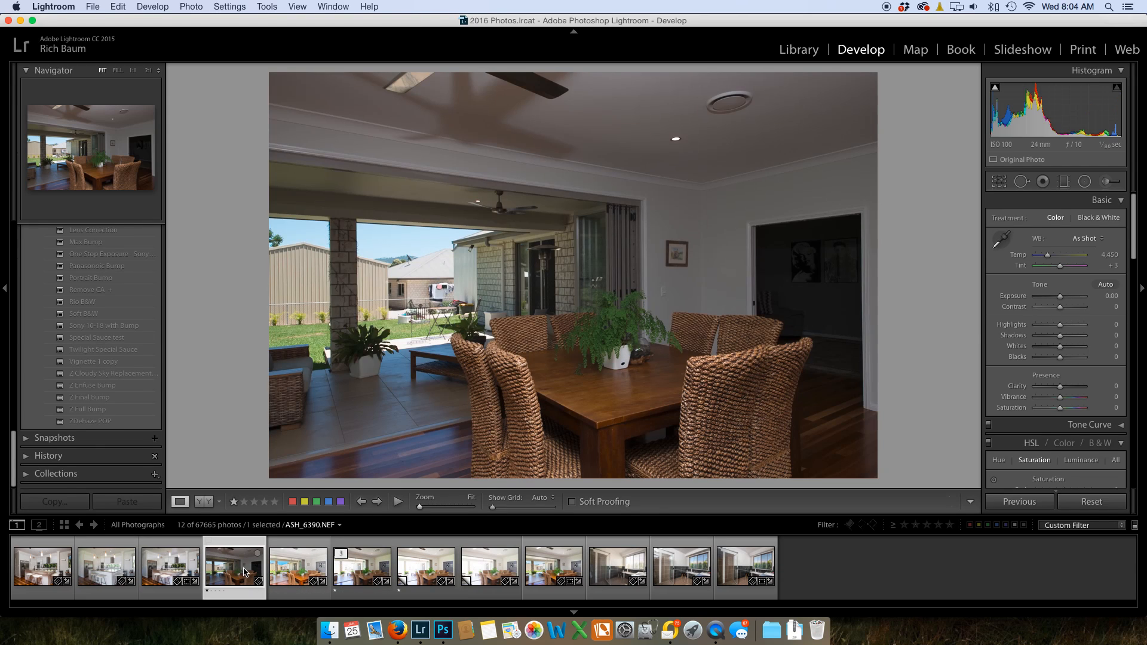
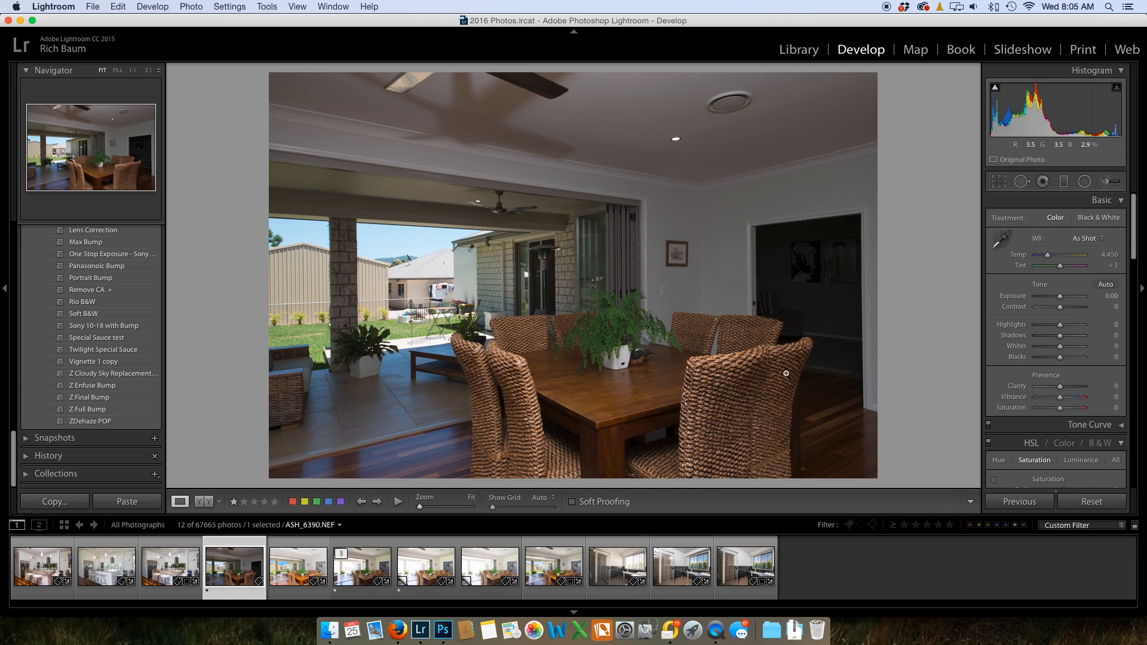
{"action": "left_click", "coordinate": [94, 410]}
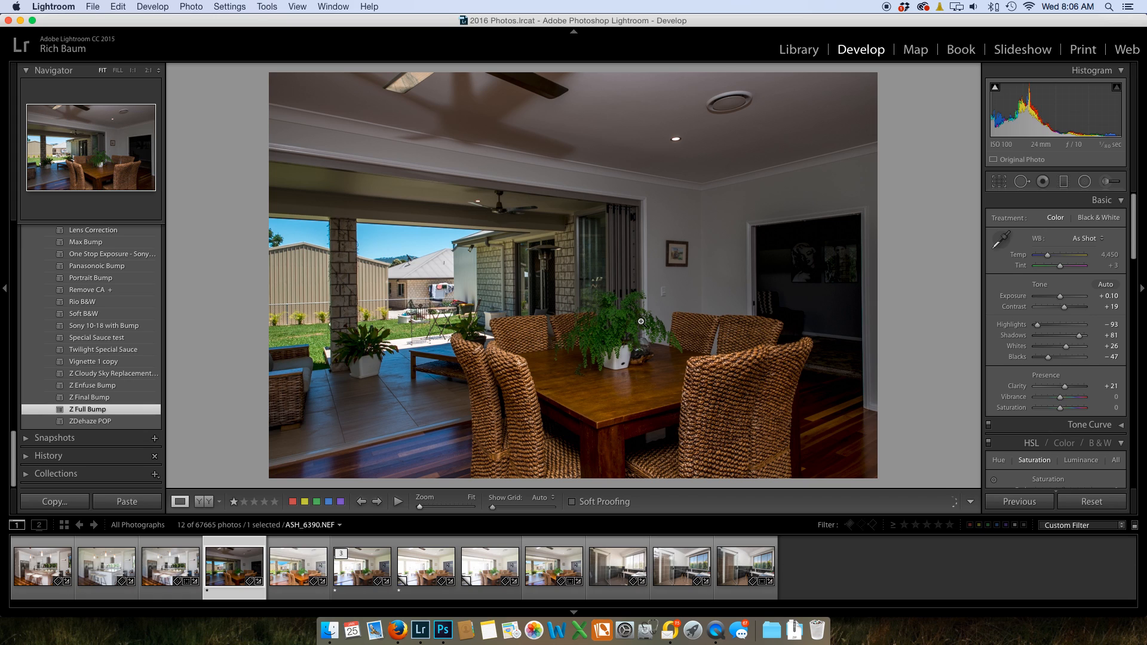
{"action": "left_click_drag", "start_coordinate": [1060, 299], "coordinate": [1066, 301]}
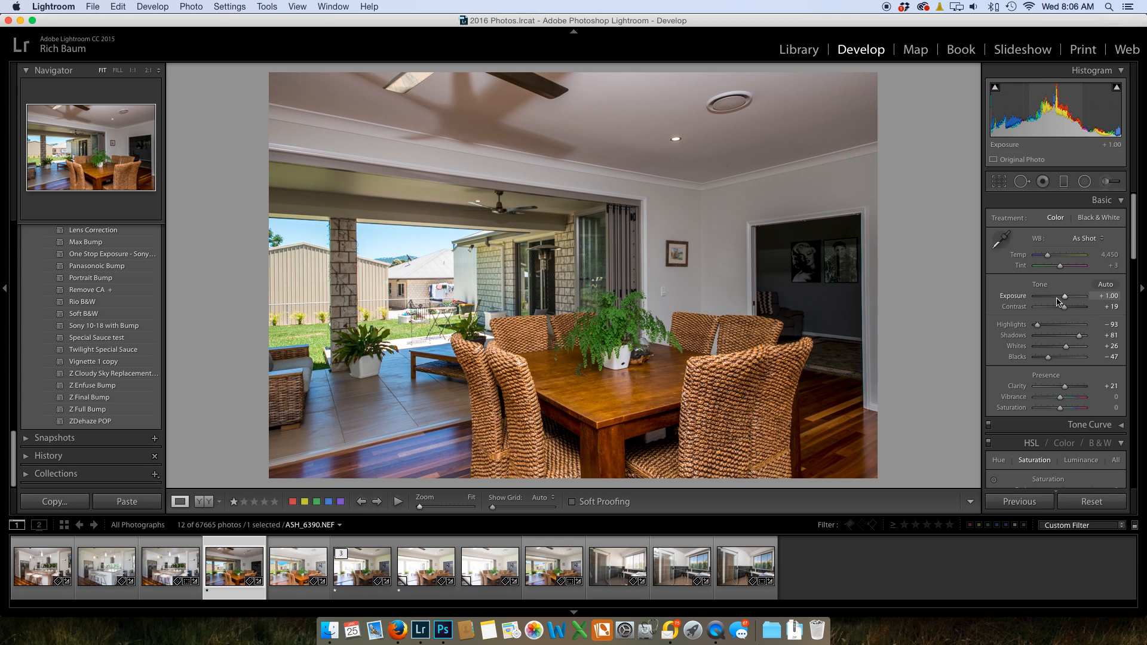
{"action": "left_click_drag", "start_coordinate": [1067, 299], "coordinate": [1069, 302]}
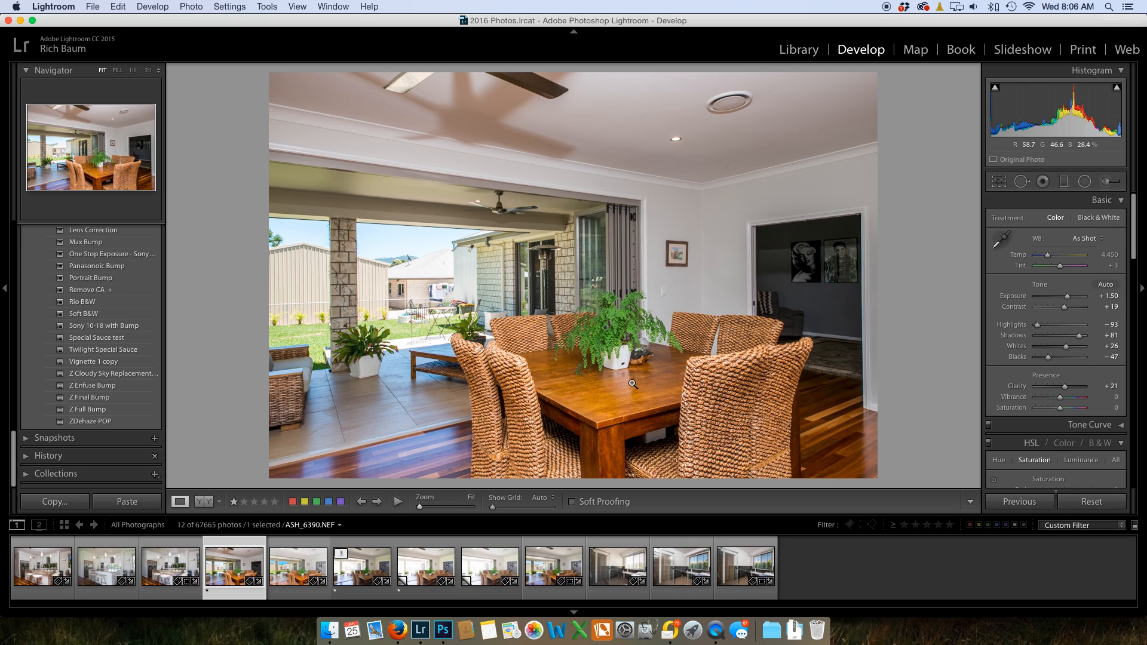
Select ASH_6390.NEF, ASH_6391.NEF and its virtual copy Copy 2, and open them together as layers in Photoshop.
{"action": "left_click", "coordinate": [350, 577]}
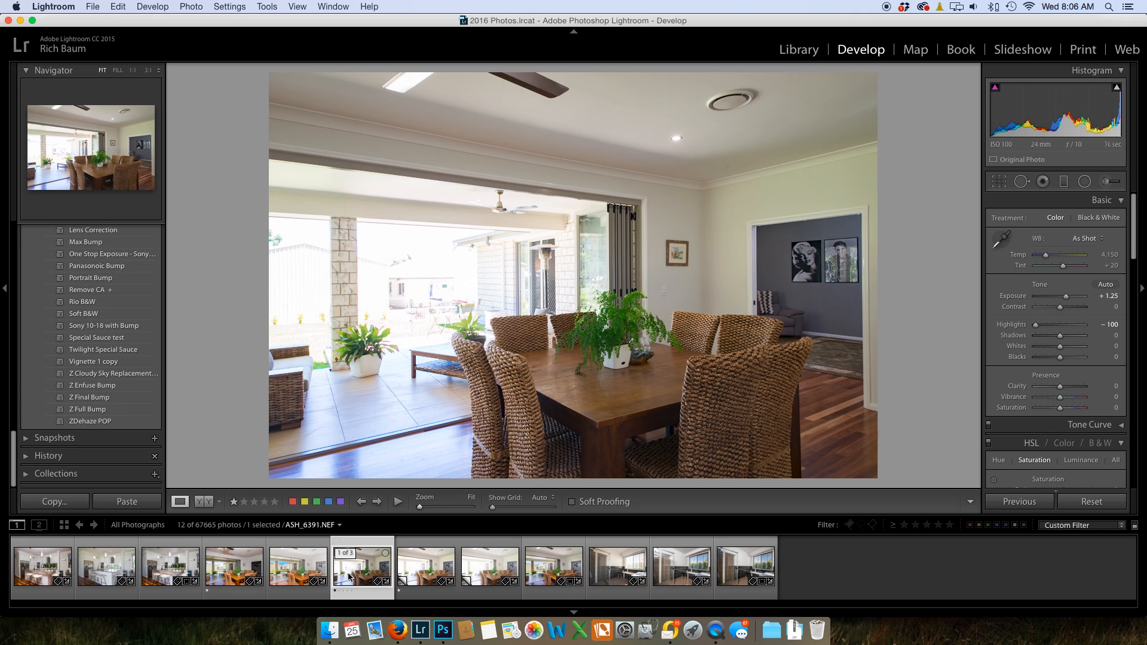
{"action": "left_click", "coordinate": [237, 571], "text": "super"}
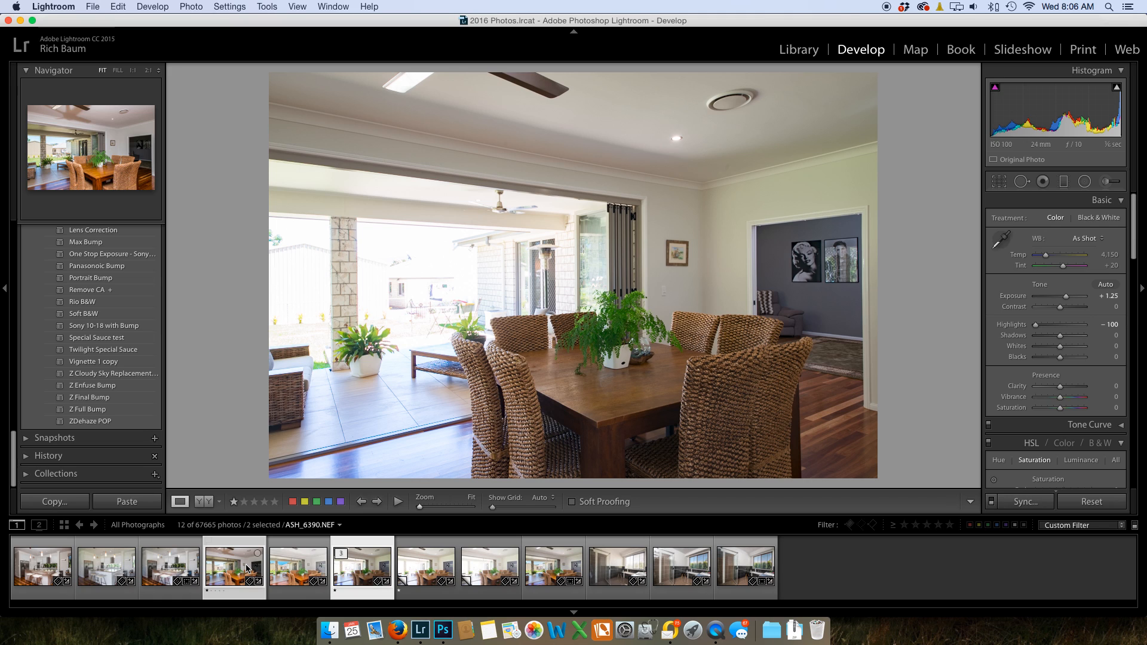
{"action": "left_click", "coordinate": [247, 568]}
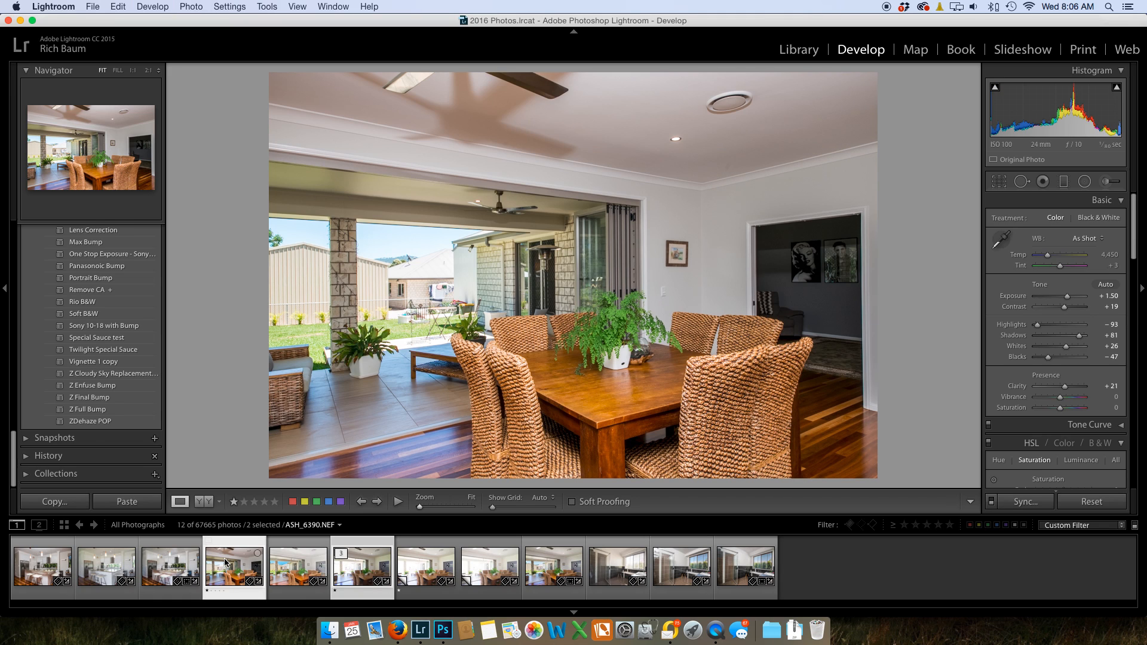
{"action": "key", "text": "Right"}
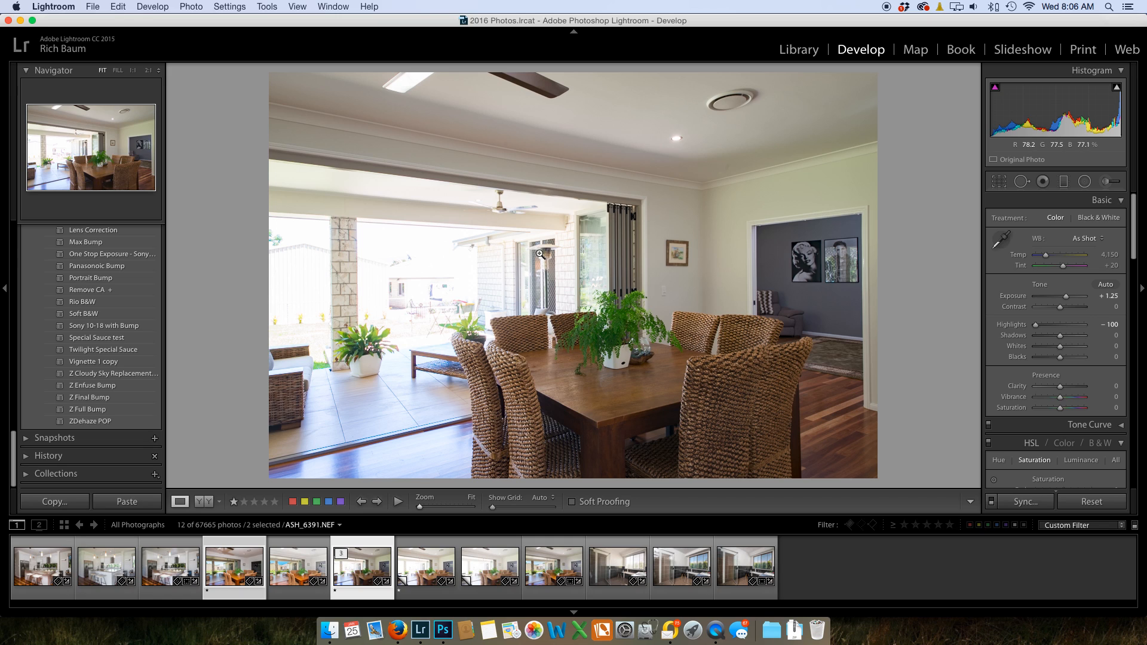
{"action": "key", "text": "Left"}
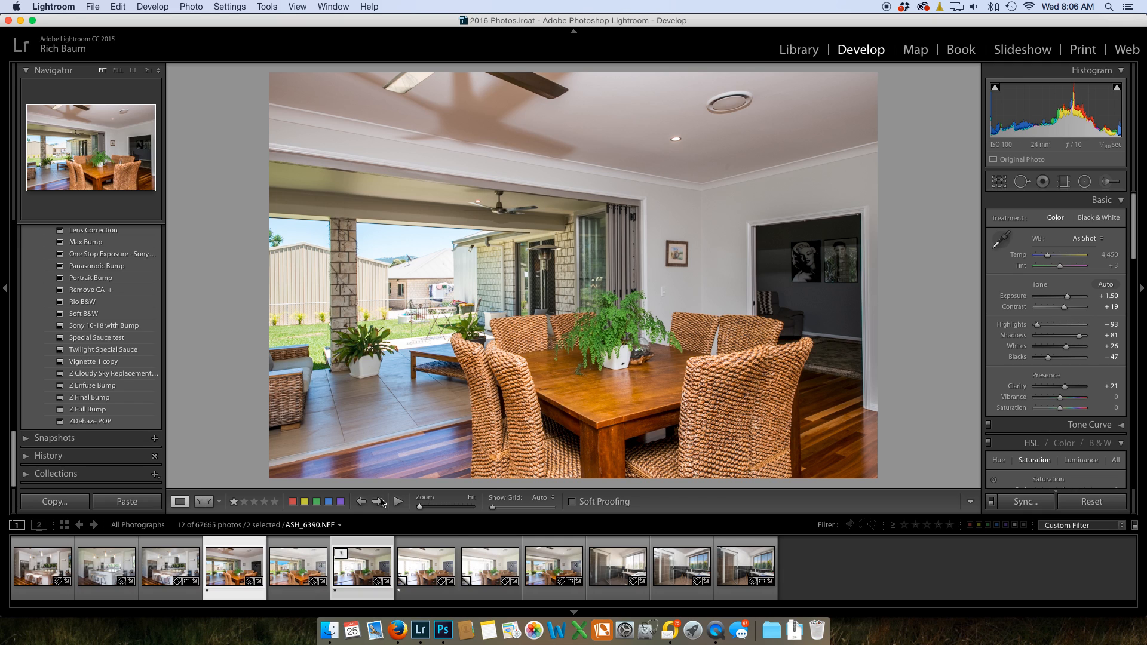
{"action": "left_click", "coordinate": [406, 556], "text": "super"}
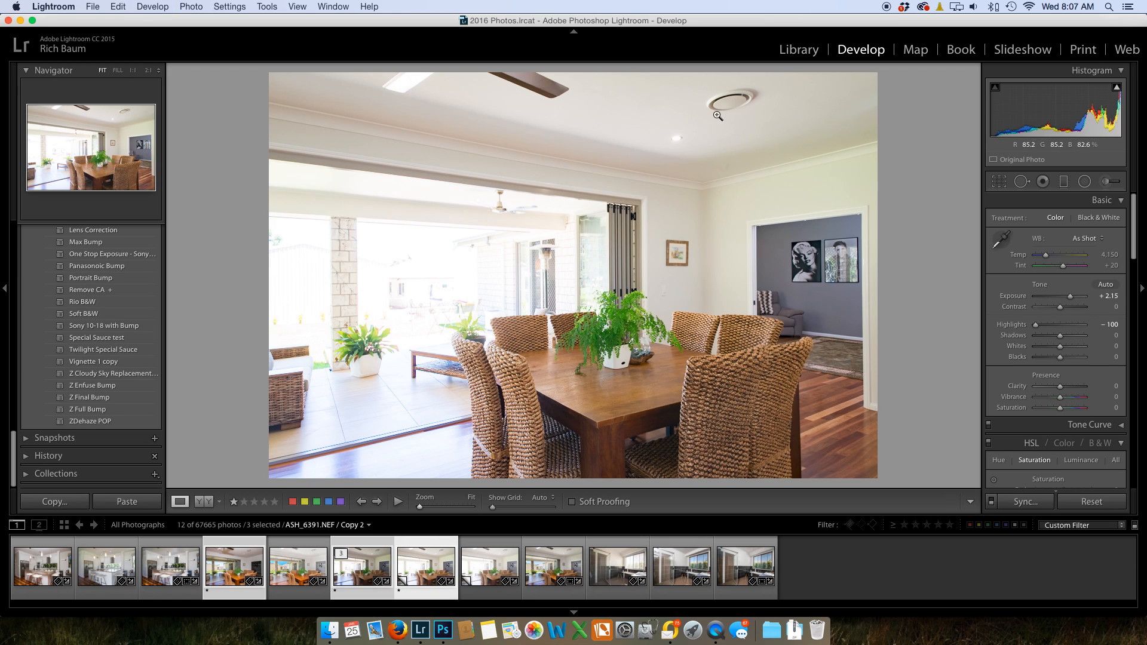
{"action": "left_click", "coordinate": [357, 591]}
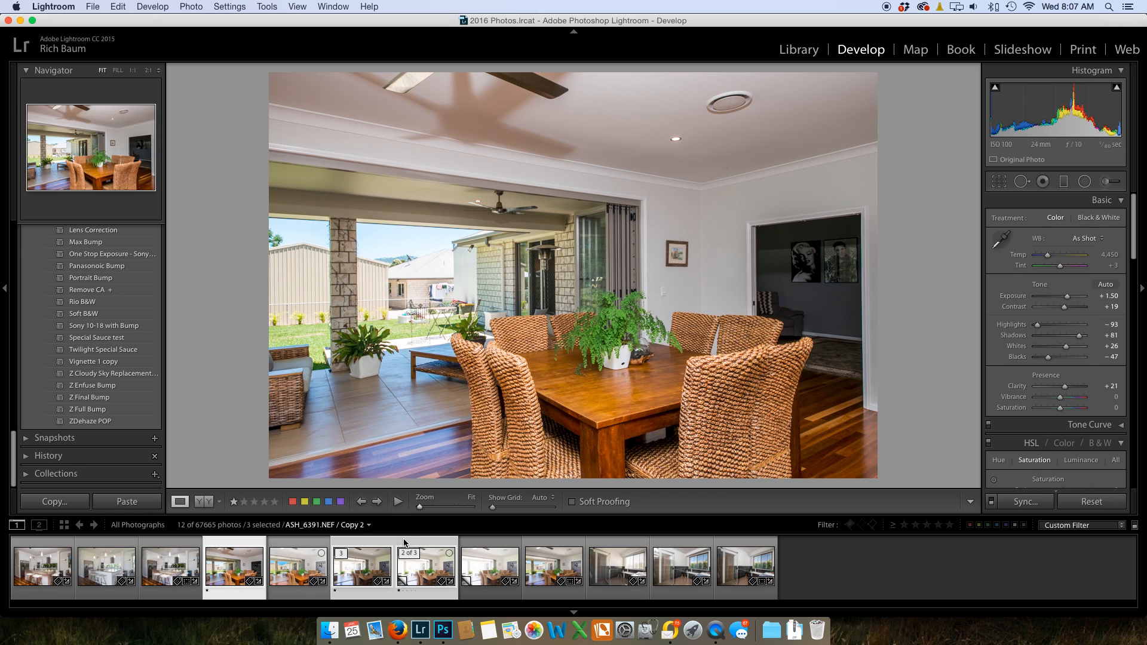
{"action": "right_click", "coordinate": [562, 210]}
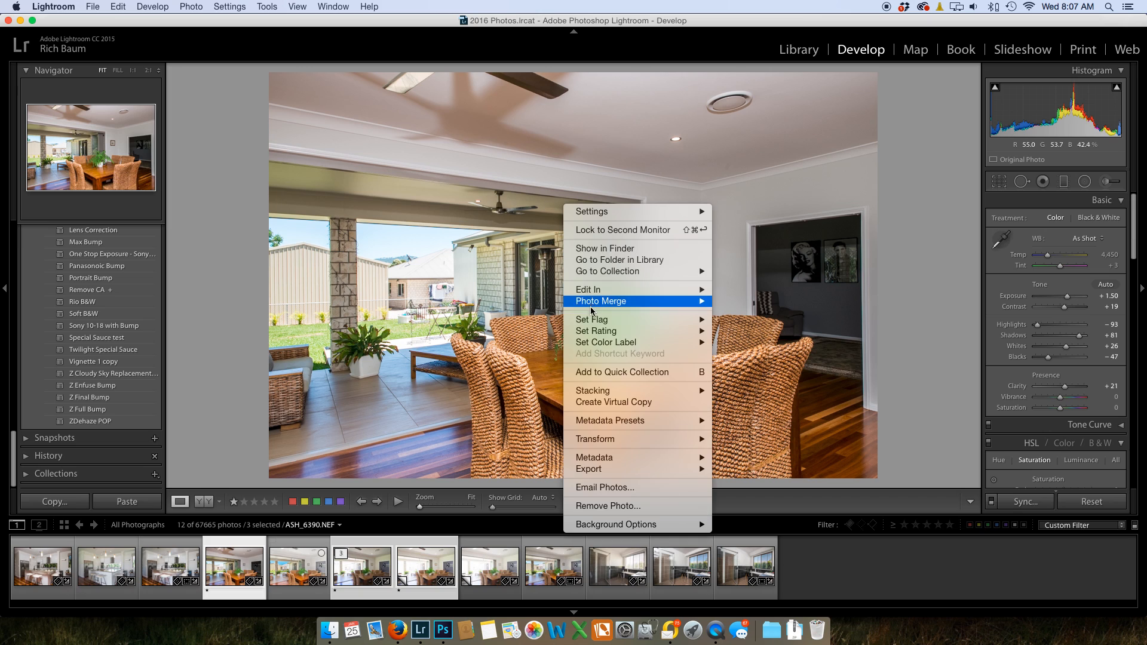
{"action": "mouse_move", "coordinate": [595, 289]}
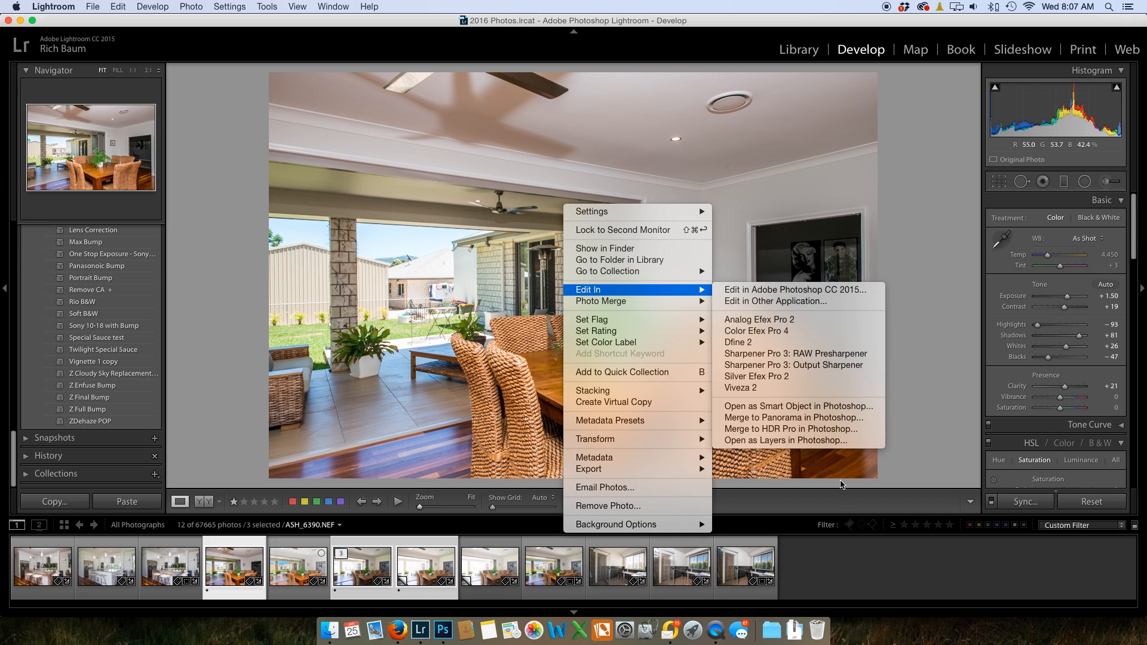
{"action": "left_click", "coordinate": [805, 444]}
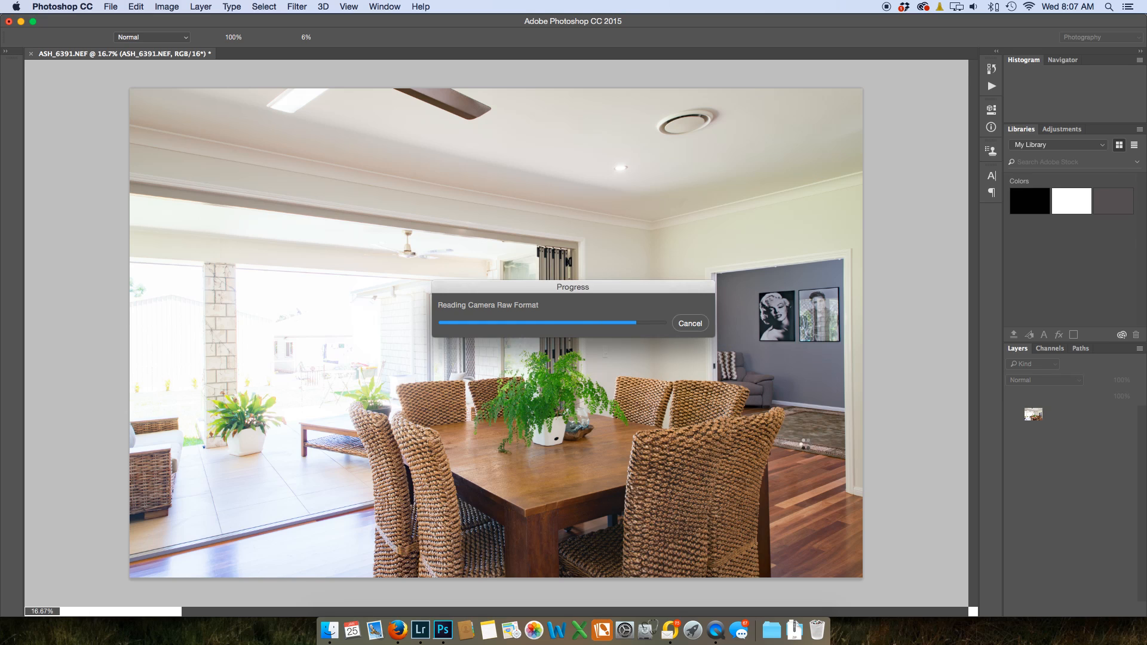
{"action": "key", "text": "super+w"}
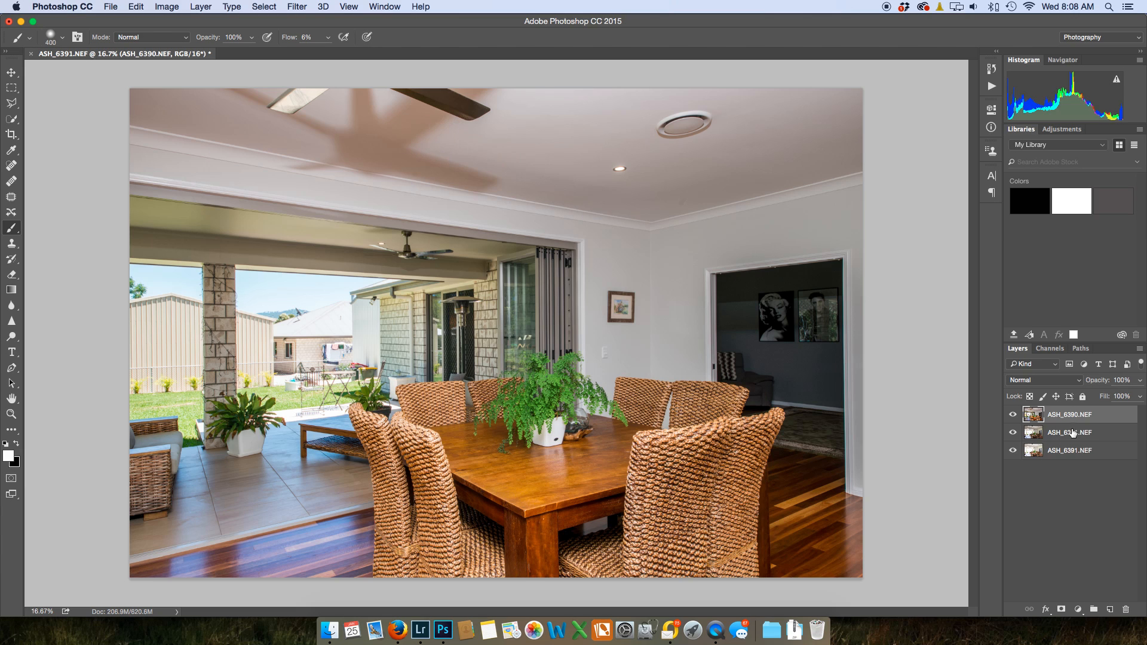
Reorder the layers with ASH_6390.NEF at the bottom and the brighter ASH_6391.NEF version on top, leaving the top layer selected.
{"action": "left_click_drag", "start_coordinate": [1063, 417], "coordinate": [1055, 455]}
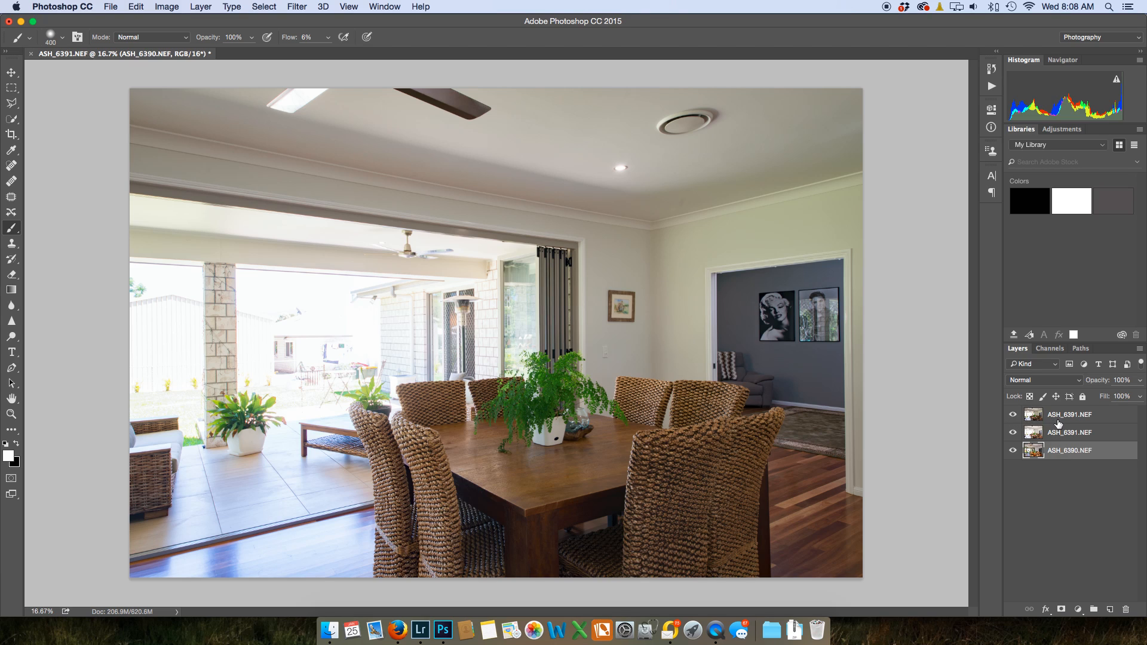
{"action": "left_click_drag", "start_coordinate": [1059, 417], "coordinate": [1055, 434]}
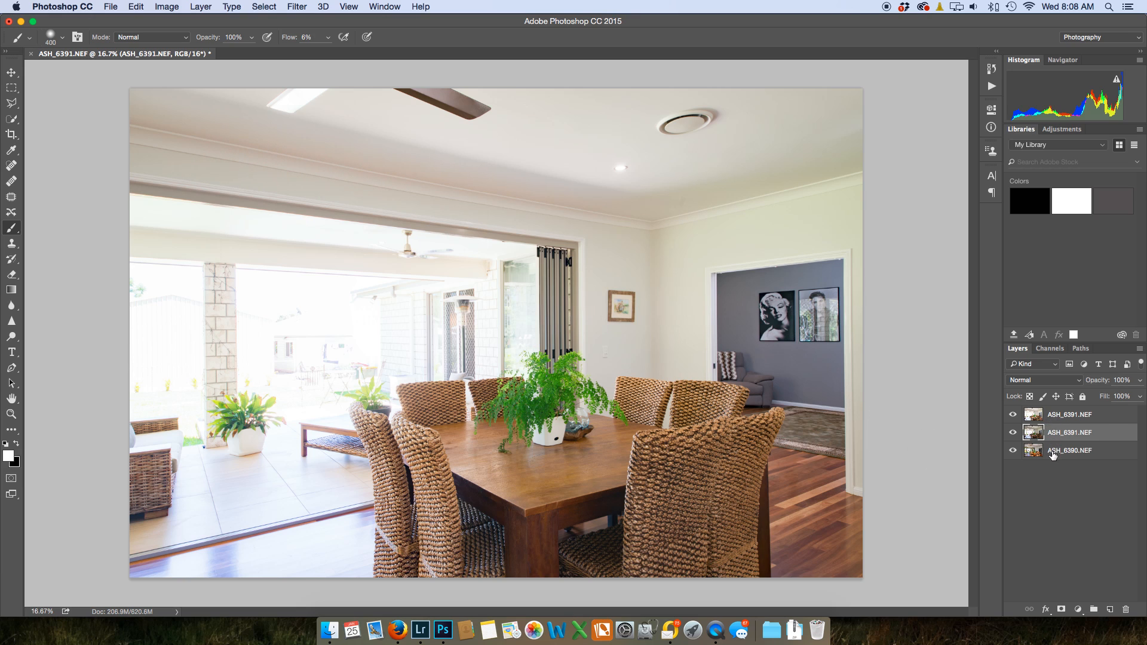
{"action": "left_click", "coordinate": [1052, 413]}
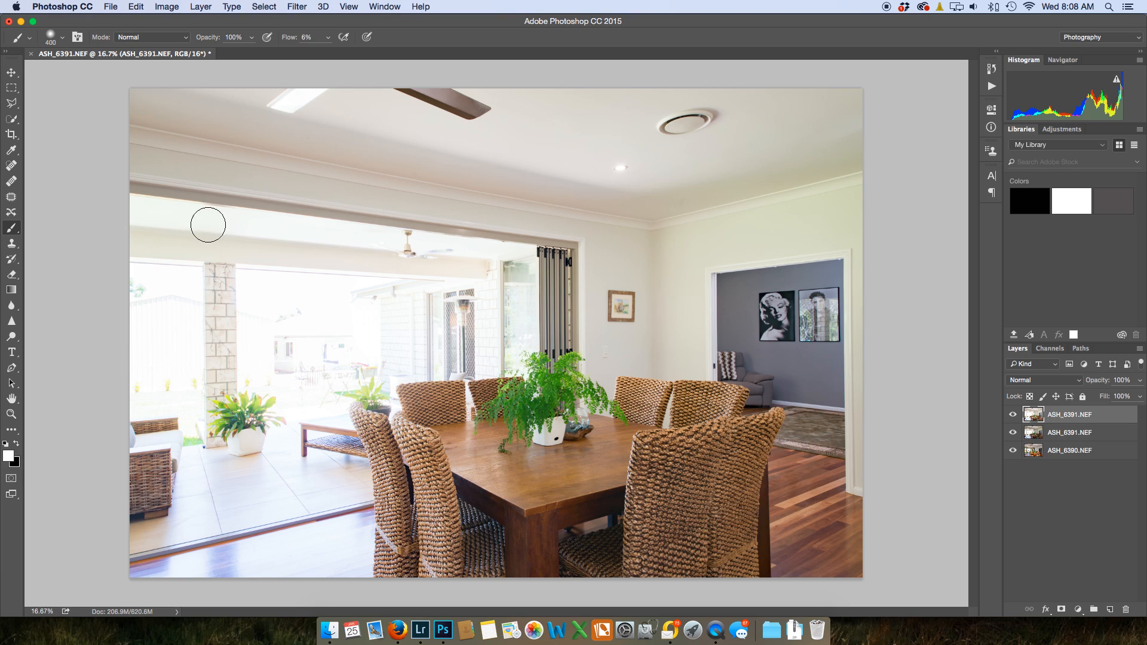
{"action": "mouse_move", "coordinate": [762, 296]}
{"action": "left_mouse_down"}
{"action": "mouse_move", "coordinate": [804, 315]}
{"action": "mouse_move", "coordinate": [764, 321]}
{"action": "left_mouse_up"}
{"action": "left_click", "coordinate": [1074, 451], "text": "shift"}
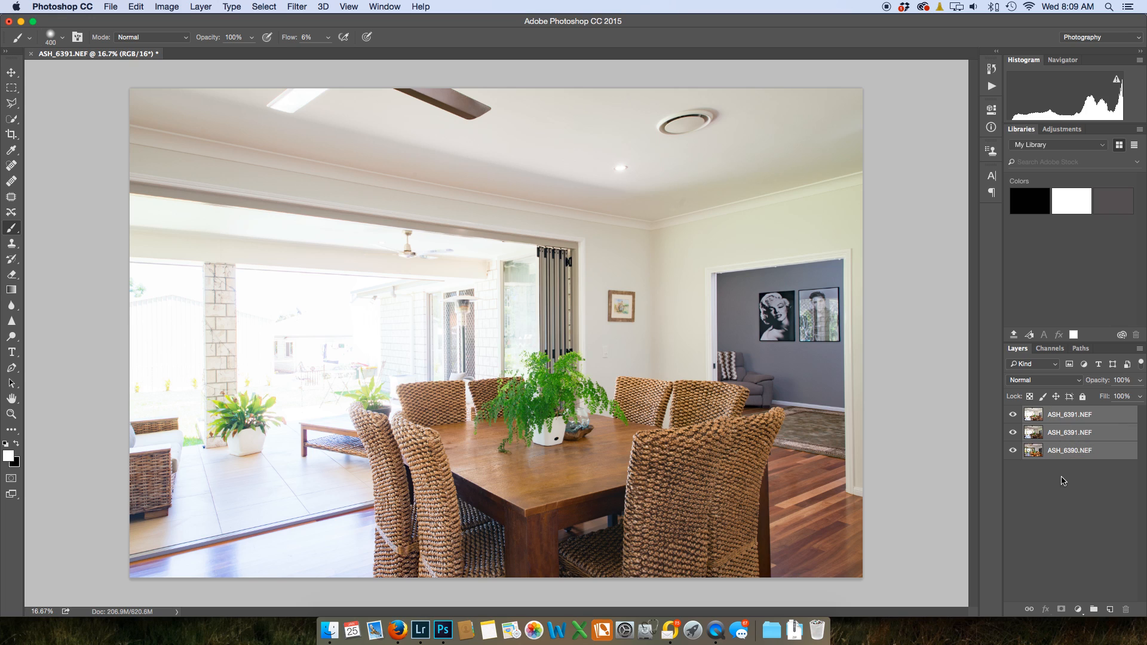
{"action": "left_click", "coordinate": [1069, 413]}
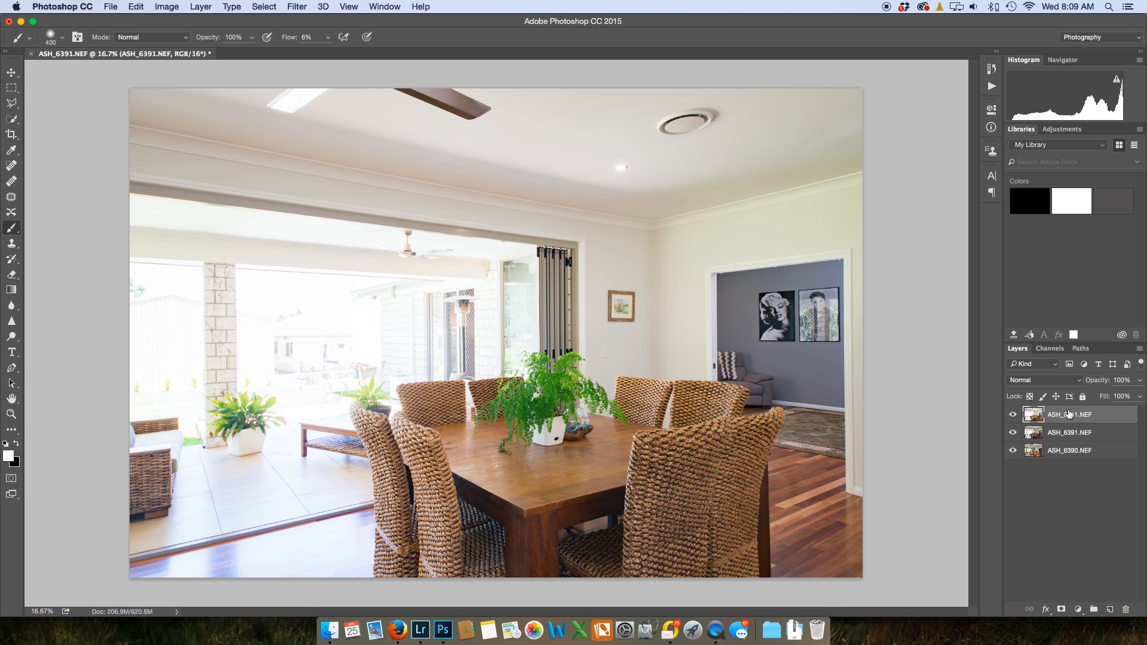
{"action": "left_click", "coordinate": [1070, 452], "text": "shift"}
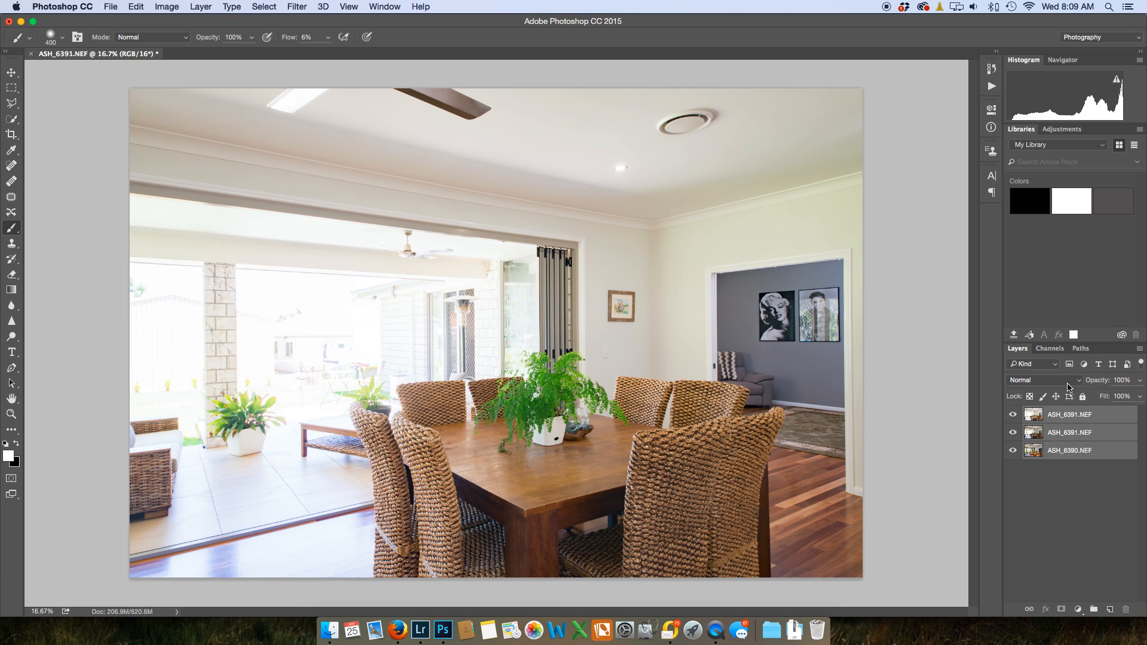
{"action": "left_click", "coordinate": [1052, 420]}
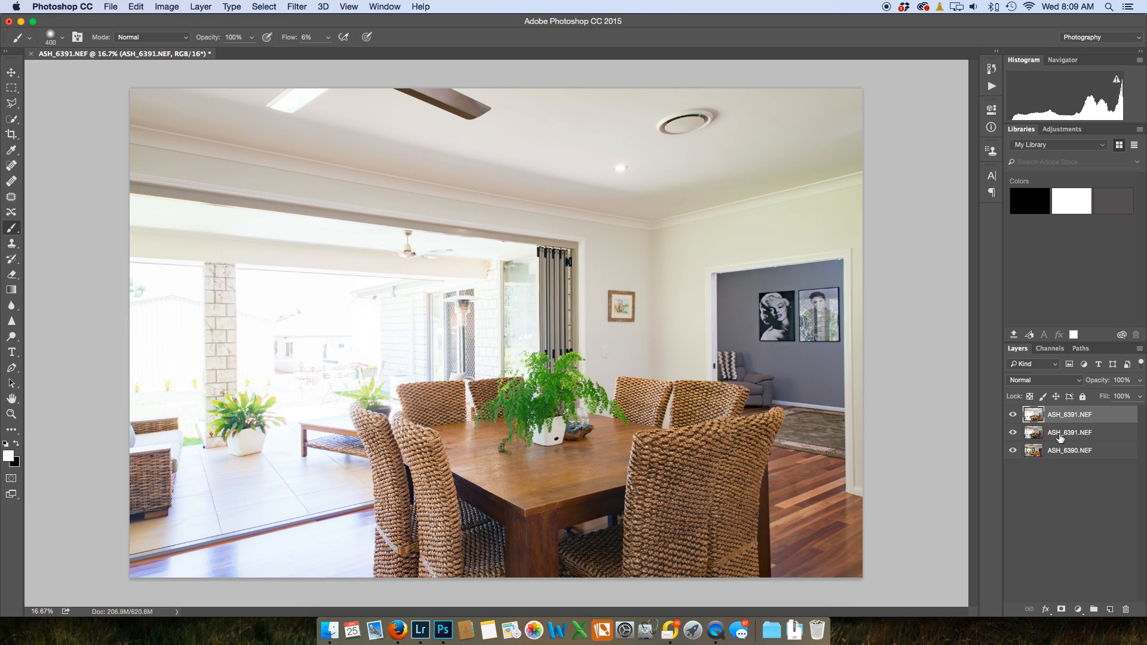
{"action": "left_click", "coordinate": [1060, 435], "text": "shift"}
{"action": "left_click", "coordinate": [1055, 453], "text": "shift"}
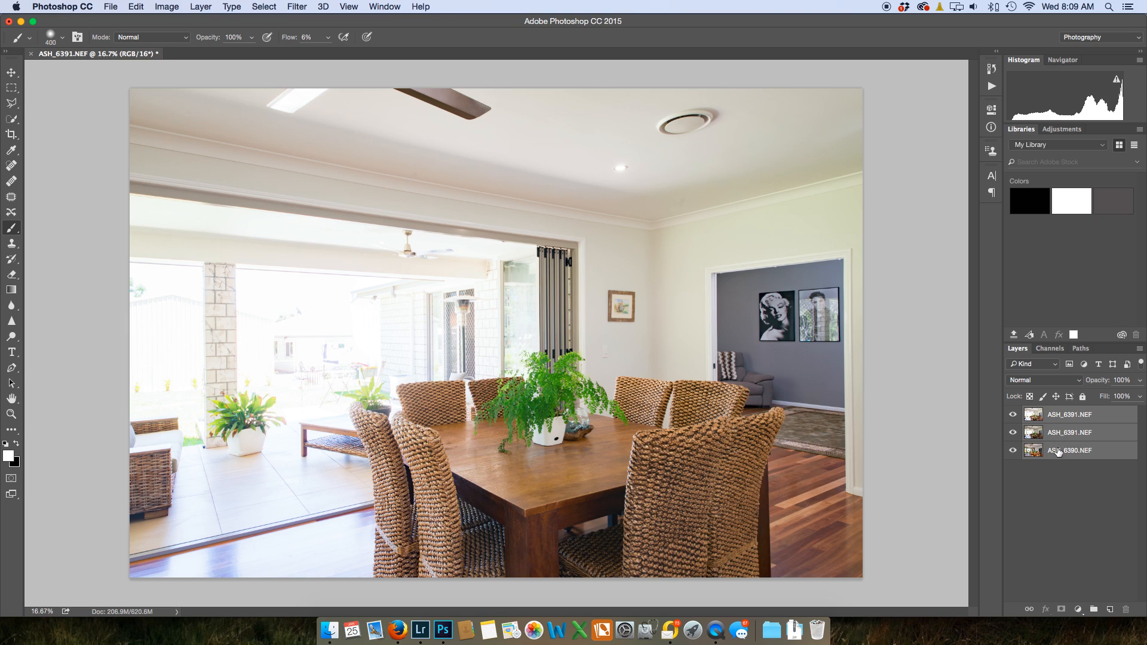
{"action": "left_click", "coordinate": [1058, 439], "text": "super"}
{"action": "left_click", "coordinate": [1057, 423], "text": "super"}
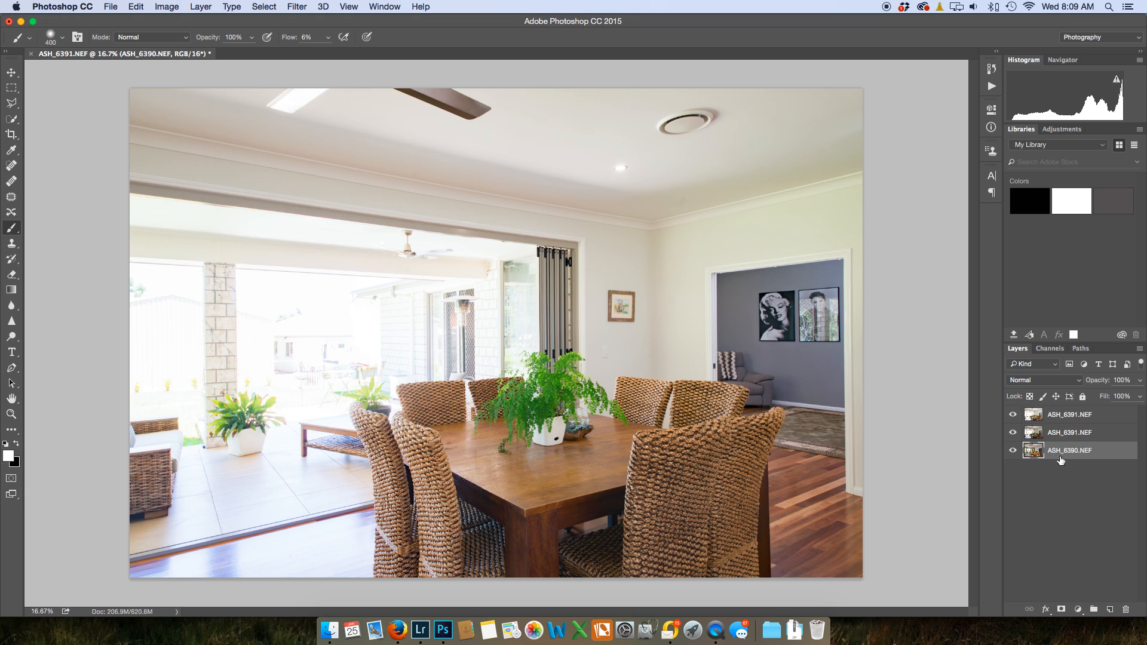
{"action": "left_click", "coordinate": [1060, 454], "text": "super"}
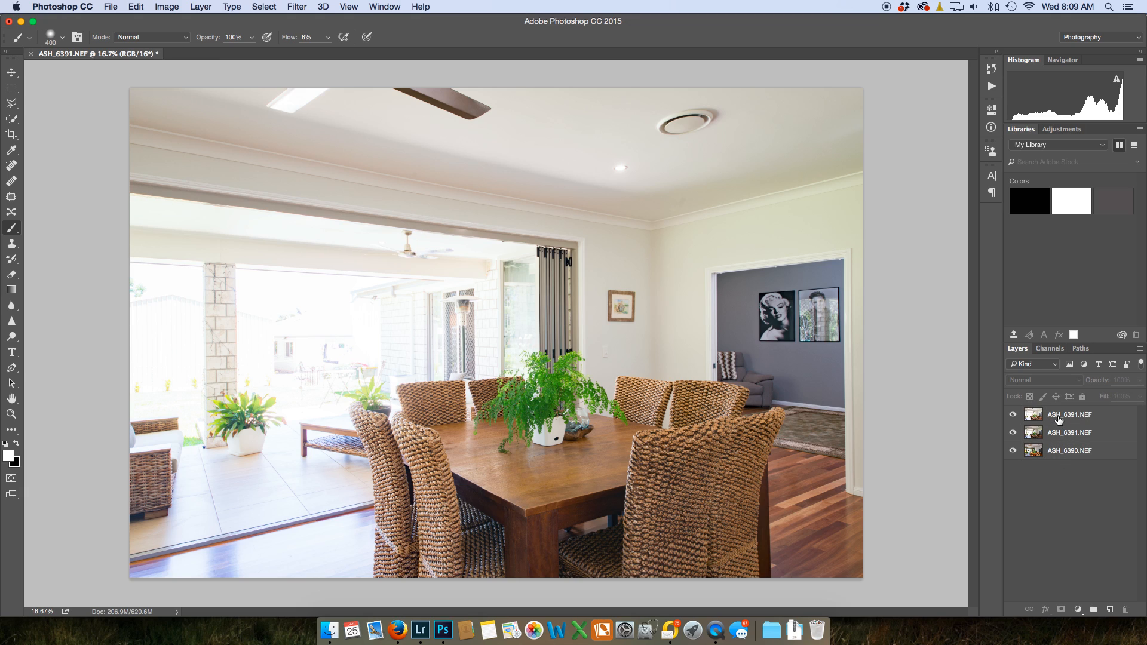
Select all three exposure layers and auto-align them with the Auto projection.
{"action": "left_click", "coordinate": [1058, 419]}
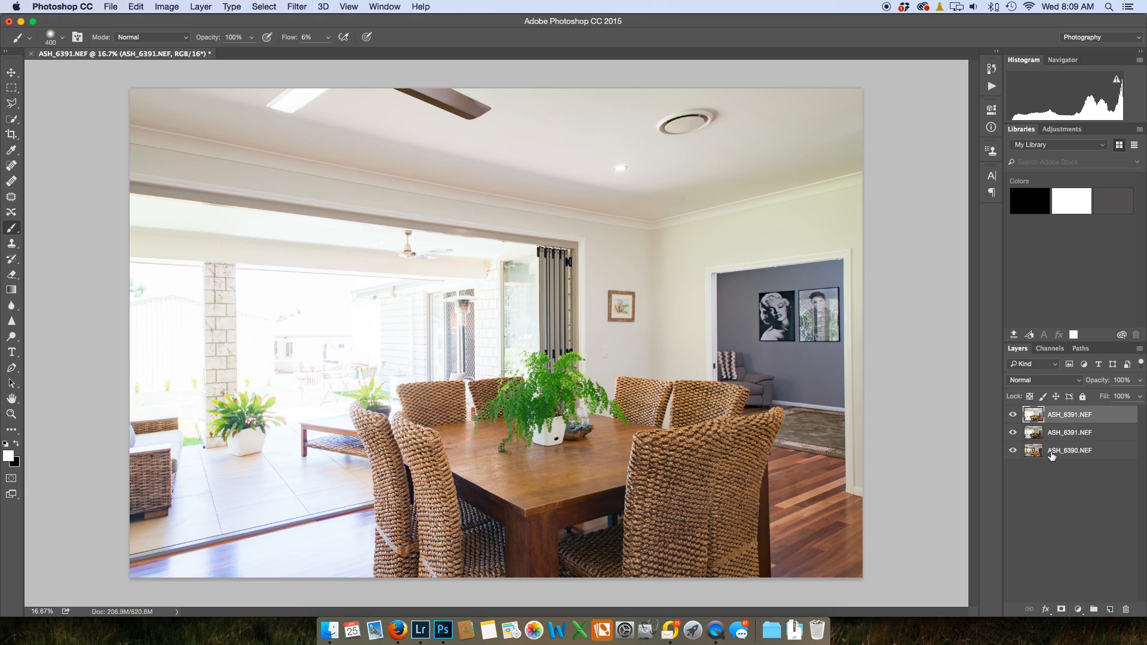
{"action": "left_click", "coordinate": [1052, 456], "text": "shift"}
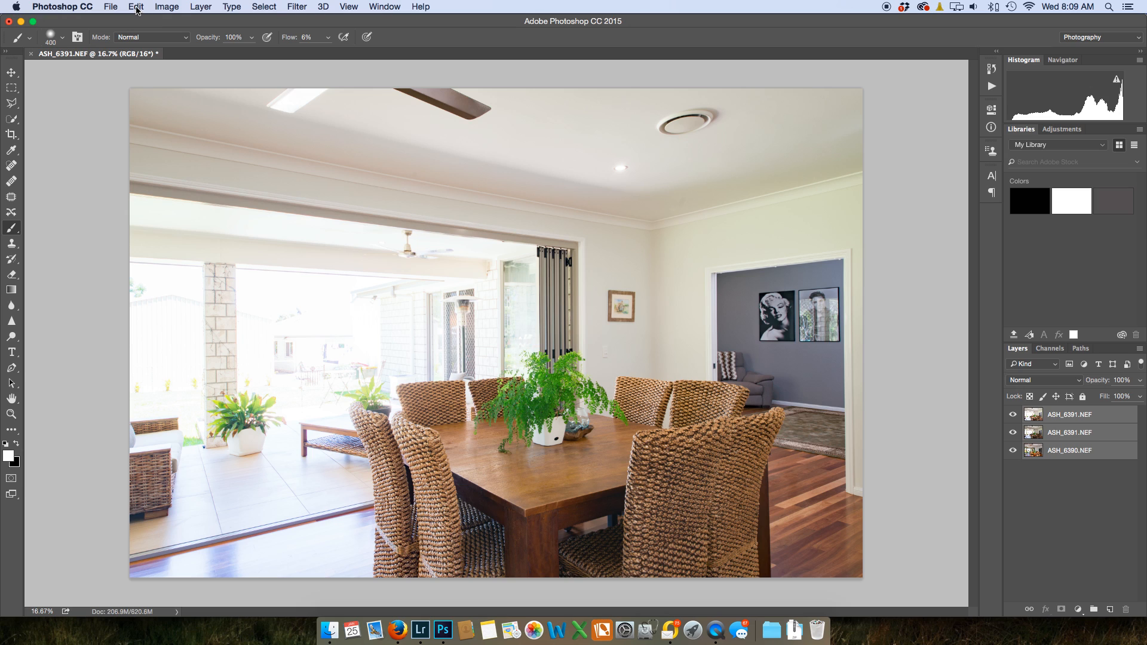
{"action": "left_click", "coordinate": [136, 9]}
{"action": "mouse_move", "coordinate": [168, 264]}
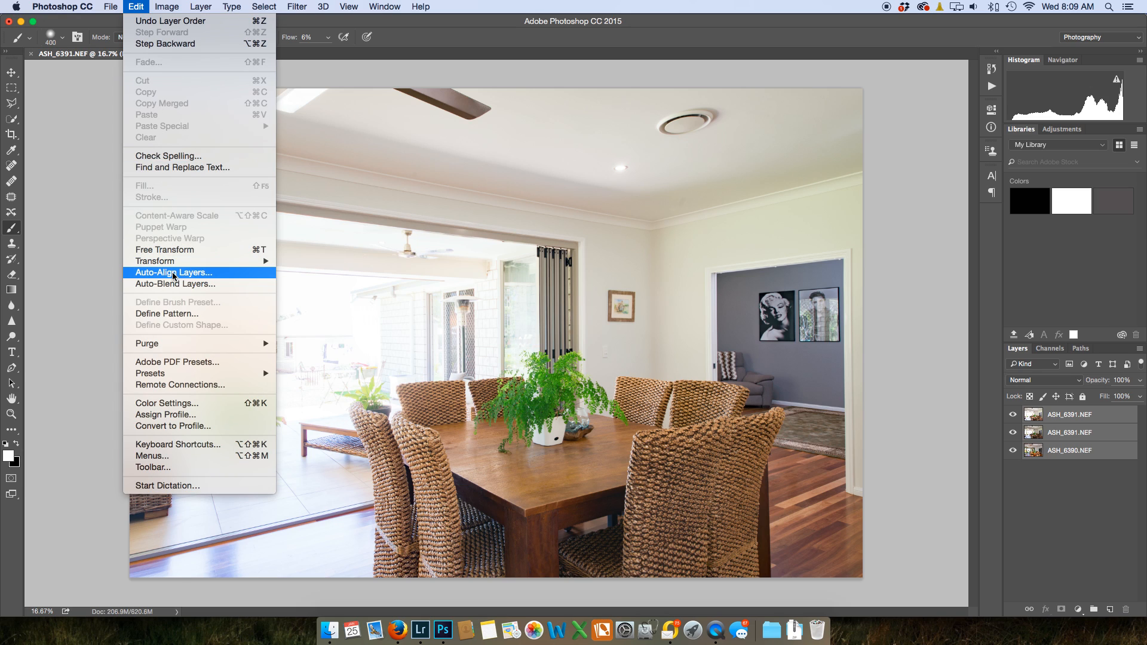
{"action": "left_click", "coordinate": [173, 273]}
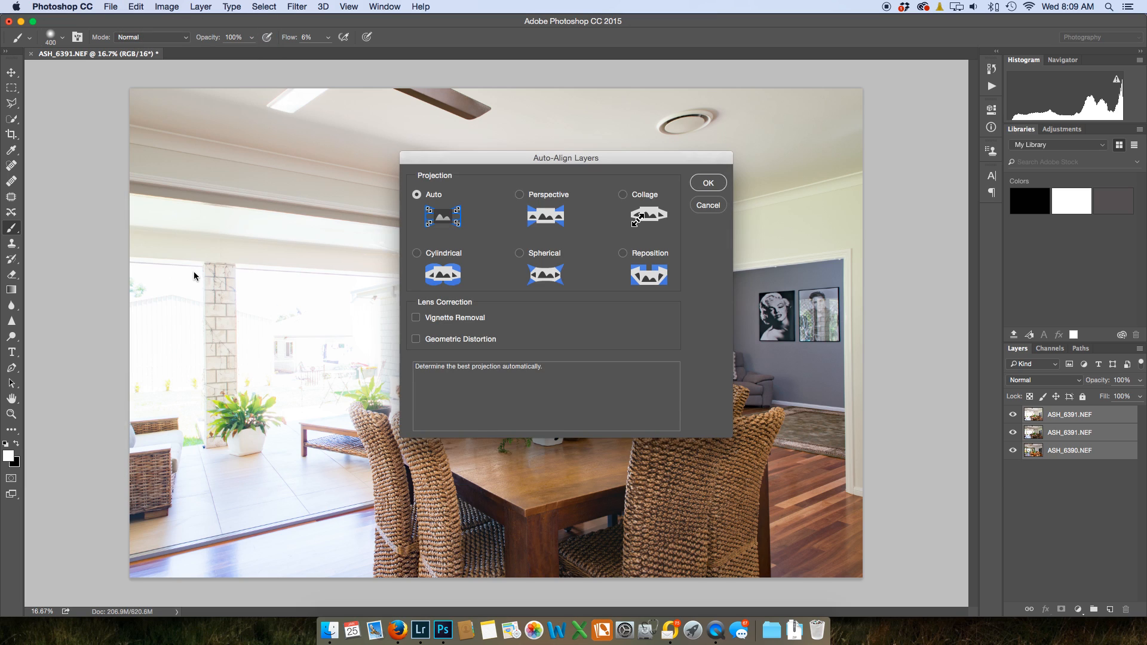
{"action": "left_click", "coordinate": [709, 183]}
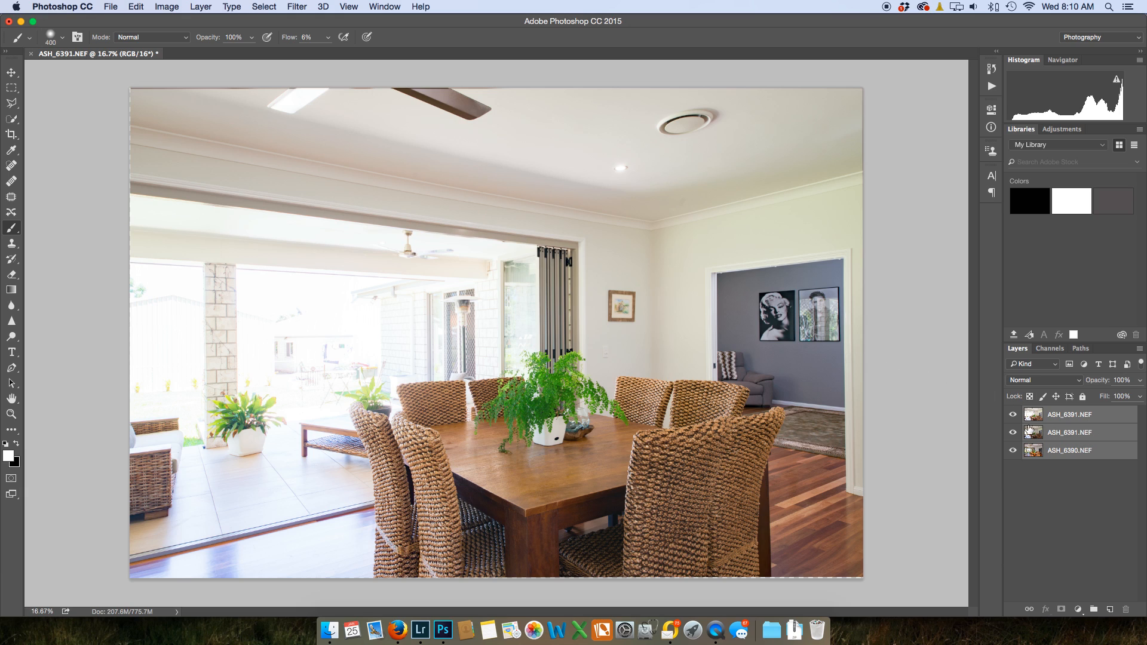
Hide the top ASH_6391.NEF layer and add a black, hide-all mask to the middle ASH_6391.NEF layer.
{"action": "left_click", "coordinate": [1056, 436]}
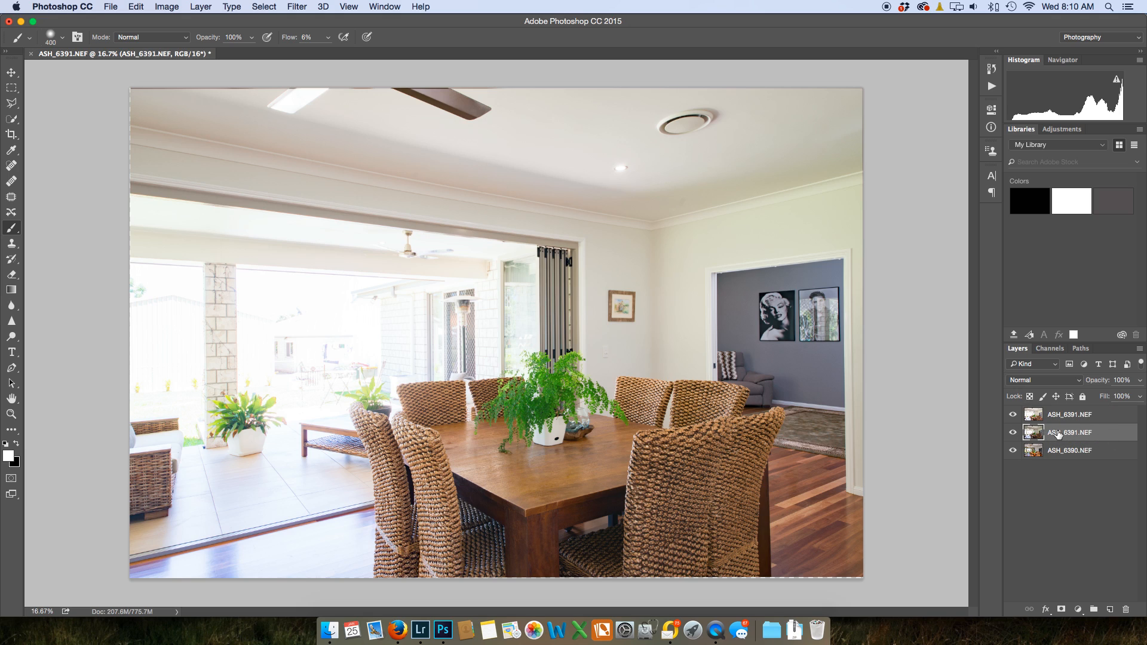
{"action": "left_click", "coordinate": [1014, 415]}
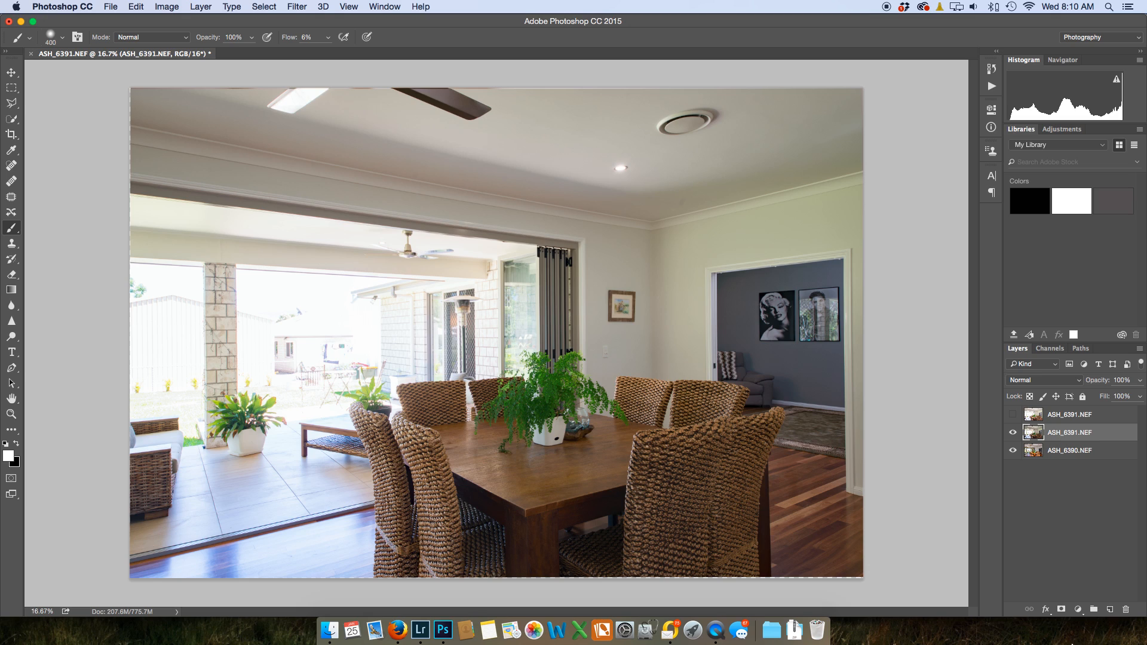
{"action": "left_click", "coordinate": [1061, 610], "text": "alt"}
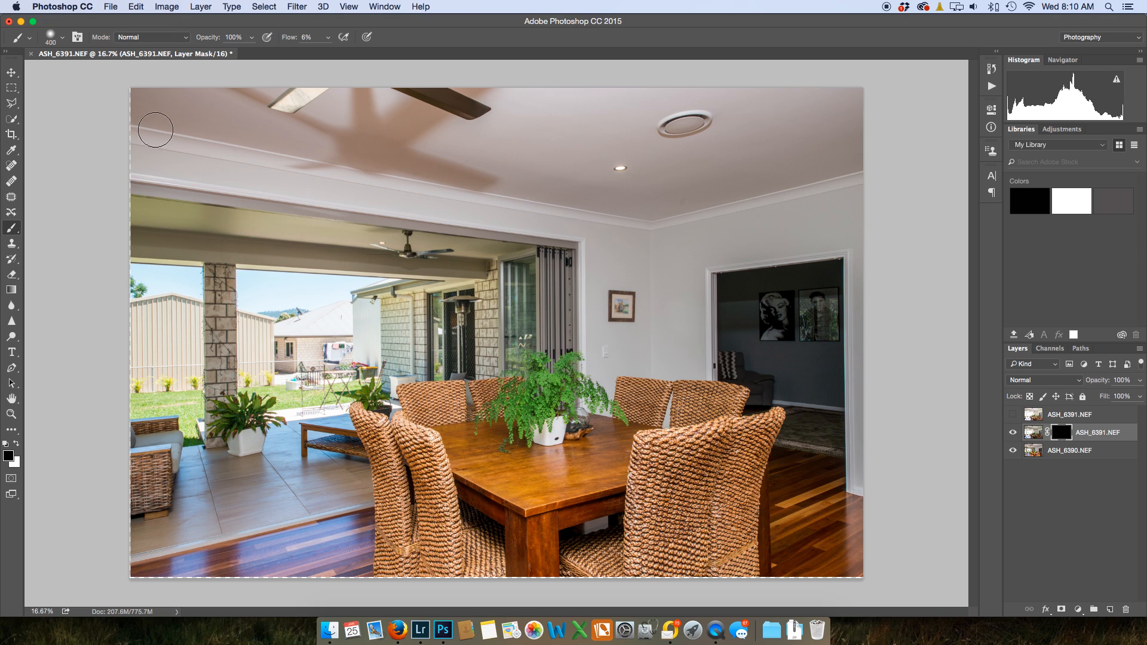
Paint the middle layer's mask white over the dining room ceiling with a 1900 px soft brush, then compare with the layer hidden.
{"action": "right_click", "coordinate": [208, 315]}
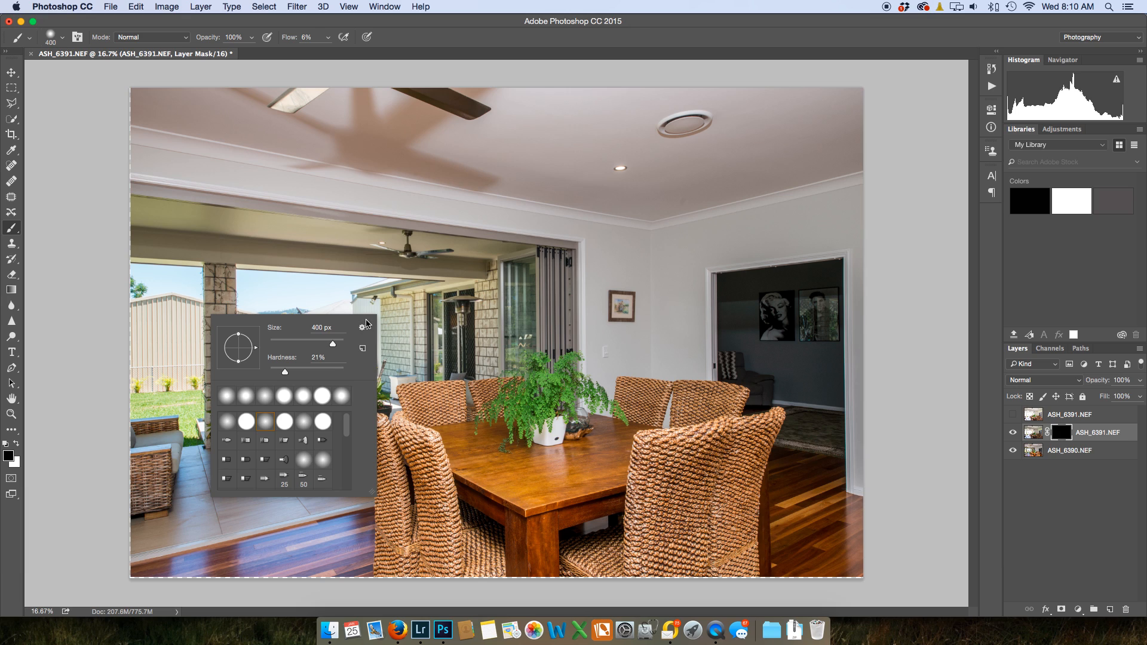
{"action": "left_click", "coordinate": [44, 462]}
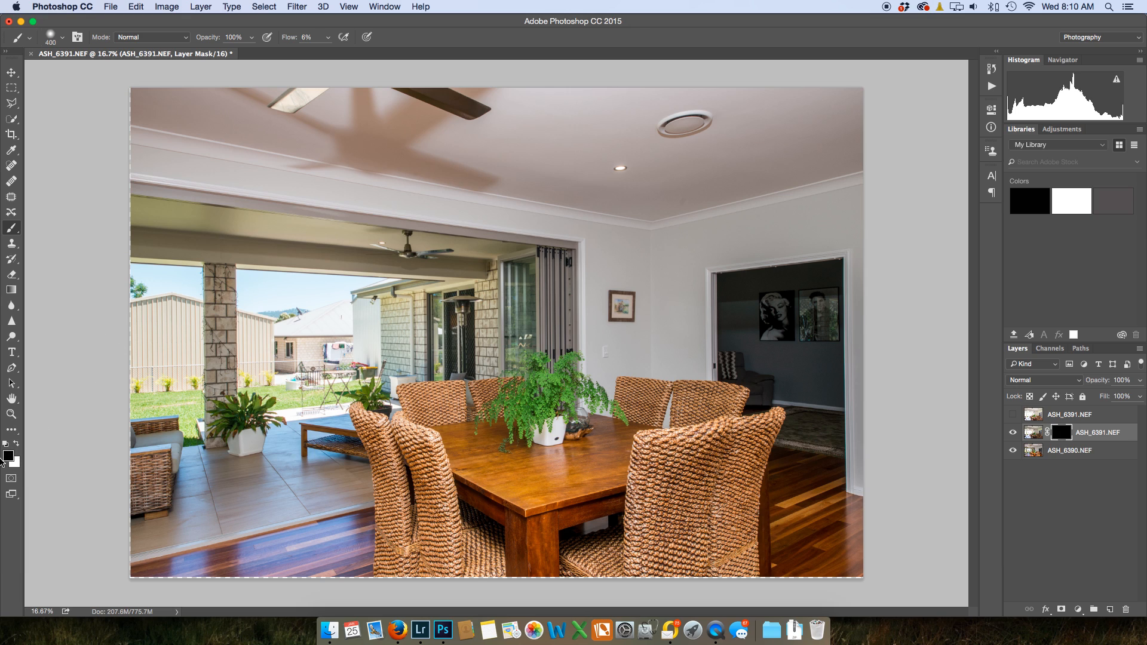
{"action": "key", "text": "x"}
{"action": "key", "text": "bracketright"}
{"action": "key", "text": "bracketright"}
{"action": "key", "text": "bracketright"}
{"action": "key", "text": "bracketright"}
{"action": "key", "text": "bracketright"}
{"action": "key", "text": "bracketright"}
{"action": "key", "text": "bracketright"}
{"action": "key", "text": "bracketright"}
{"action": "key", "text": "bracketright"}
{"action": "key", "text": "bracketright"}
{"action": "key", "text": "bracketright"}
{"action": "key", "text": "bracketright"}
{"action": "key", "text": "bracketright"}
{"action": "key", "text": "bracketright"}
{"action": "key", "text": "bracketright"}
{"action": "mouse_move", "coordinate": [583, 150]}
{"action": "left_mouse_down"}
{"action": "mouse_move", "coordinate": [333, 121]}
{"action": "mouse_move", "coordinate": [663, 138]}
{"action": "mouse_move", "coordinate": [201, 78]}
{"action": "mouse_move", "coordinate": [390, 109]}
{"action": "mouse_move", "coordinate": [405, 135]}
{"action": "mouse_move", "coordinate": [203, 137]}
{"action": "mouse_move", "coordinate": [346, 143]}
{"action": "mouse_move", "coordinate": [451, 141]}
{"action": "mouse_move", "coordinate": [377, 137]}
{"action": "mouse_move", "coordinate": [603, 82]}
{"action": "mouse_move", "coordinate": [444, 96]}
{"action": "mouse_move", "coordinate": [477, 102]}
{"action": "mouse_move", "coordinate": [475, 115]}
{"action": "mouse_move", "coordinate": [394, 137]}
{"action": "mouse_move", "coordinate": [600, 107]}
{"action": "mouse_move", "coordinate": [523, 122]}
{"action": "mouse_move", "coordinate": [571, 110]}
{"action": "mouse_move", "coordinate": [349, 82]}
{"action": "mouse_move", "coordinate": [265, 91]}
{"action": "mouse_move", "coordinate": [415, 80]}
{"action": "mouse_move", "coordinate": [645, 104]}
{"action": "mouse_move", "coordinate": [602, 103]}
{"action": "mouse_move", "coordinate": [751, 89]}
{"action": "mouse_move", "coordinate": [304, 77]}
{"action": "mouse_move", "coordinate": [515, 113]}
{"action": "mouse_move", "coordinate": [151, 50]}
{"action": "mouse_move", "coordinate": [597, 97]}
{"action": "mouse_move", "coordinate": [828, 85]}
{"action": "left_mouse_up"}
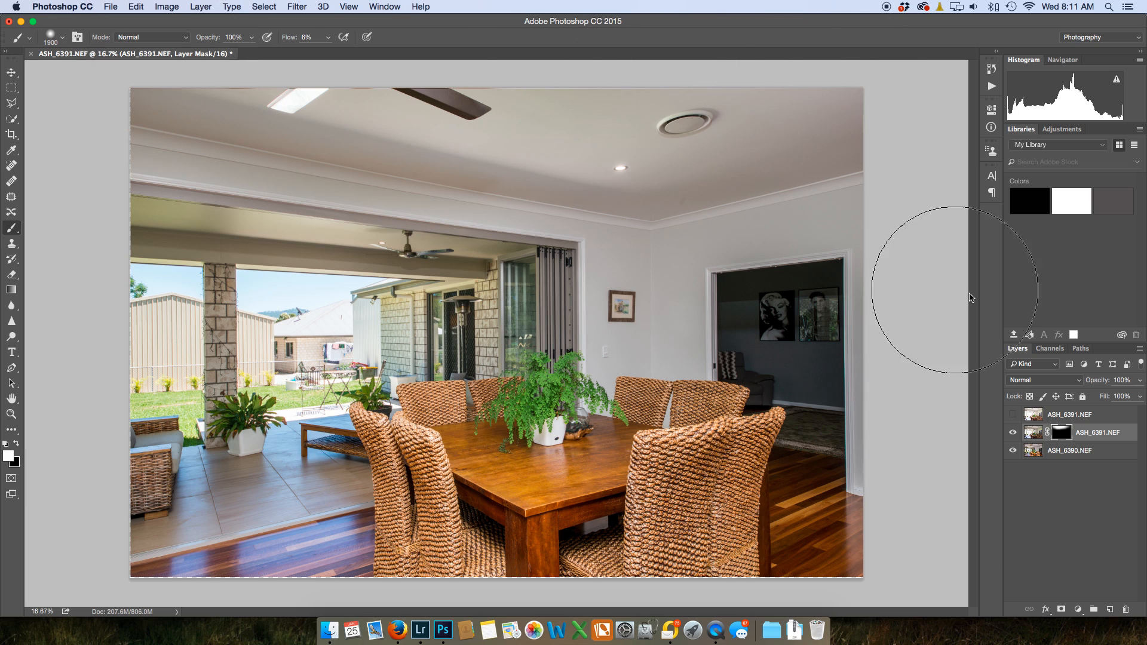
{"action": "left_click", "coordinate": [1016, 435]}
{"action": "left_click", "coordinate": [1013, 433]}
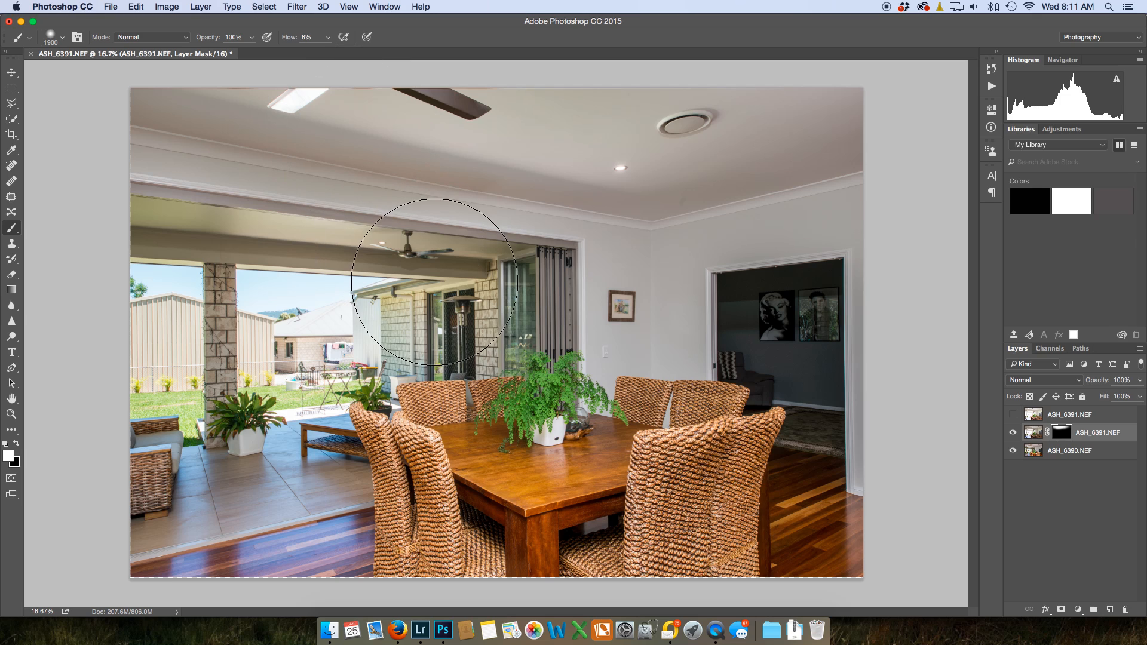
Reveal the patio's brick house wall with a 1600 px brush and the brick pillar with a smaller one on the middle layer's mask.
{"action": "key", "text": "bracketleft"}
{"action": "key", "text": "bracketleft"}
{"action": "key", "text": "bracketleft"}
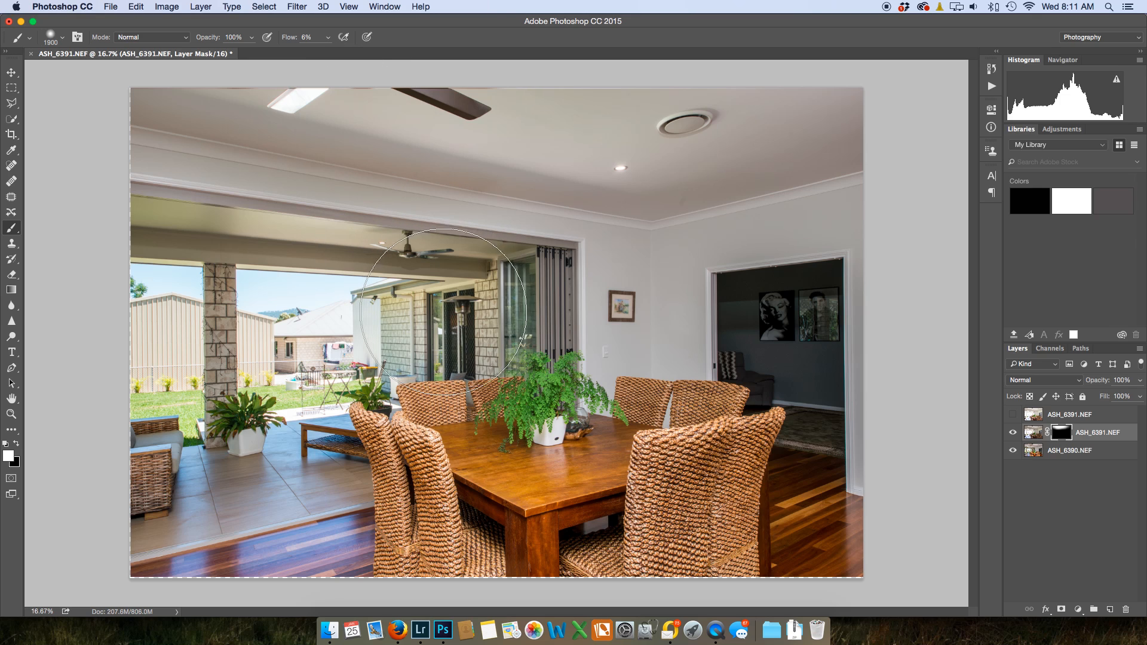
{"action": "key", "text": "bracketleft"}
{"action": "key", "text": "bracketleft"}
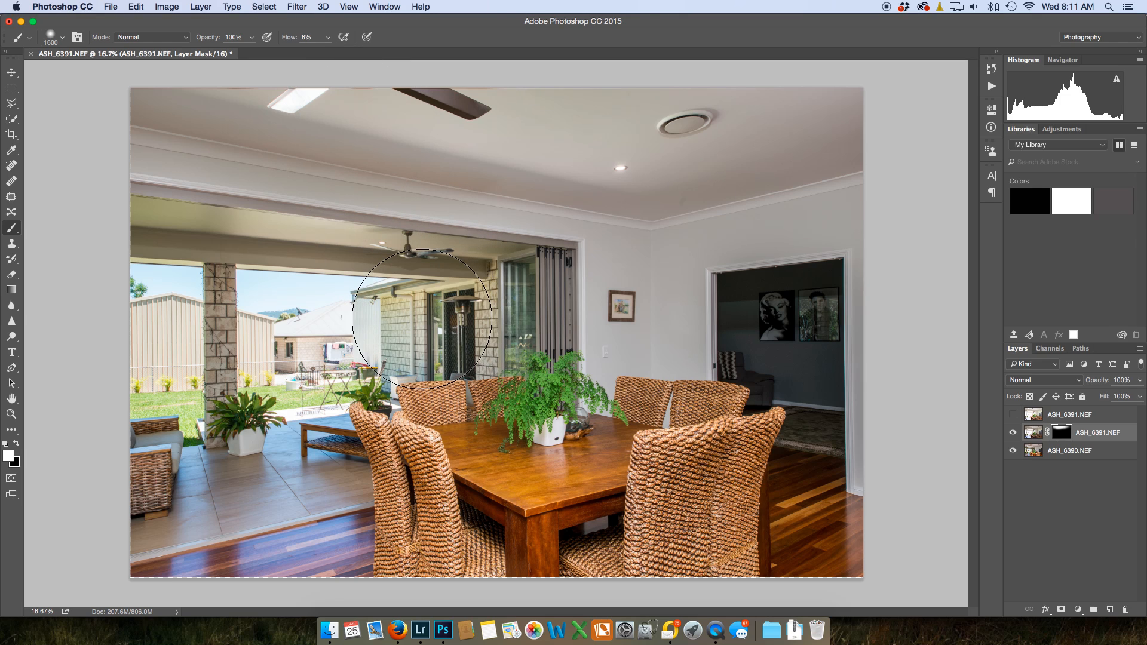
{"action": "mouse_move", "coordinate": [413, 326]}
{"action": "left_mouse_down"}
{"action": "mouse_move", "coordinate": [537, 297]}
{"action": "mouse_move", "coordinate": [461, 305]}
{"action": "mouse_move", "coordinate": [517, 286]}
{"action": "mouse_move", "coordinate": [450, 291]}
{"action": "mouse_move", "coordinate": [485, 295]}
{"action": "mouse_move", "coordinate": [444, 328]}
{"action": "mouse_move", "coordinate": [393, 324]}
{"action": "left_mouse_up"}
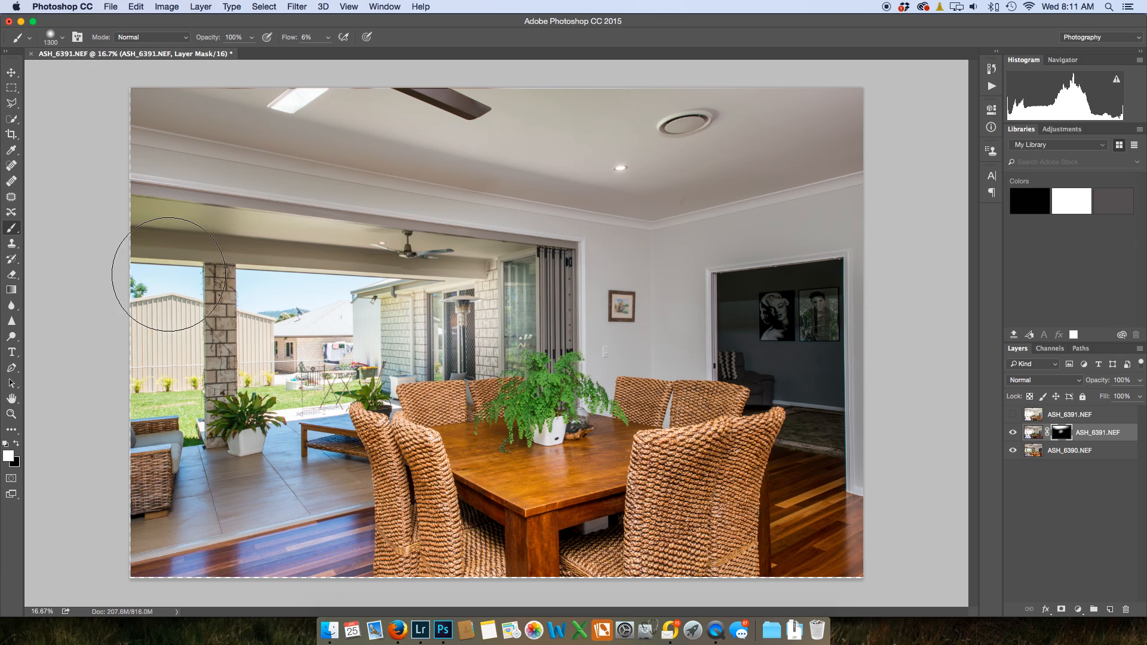
{"action": "key", "text": "bracketleft"}
{"action": "left_click_drag", "start_coordinate": [218, 333], "coordinate": [212, 281]}
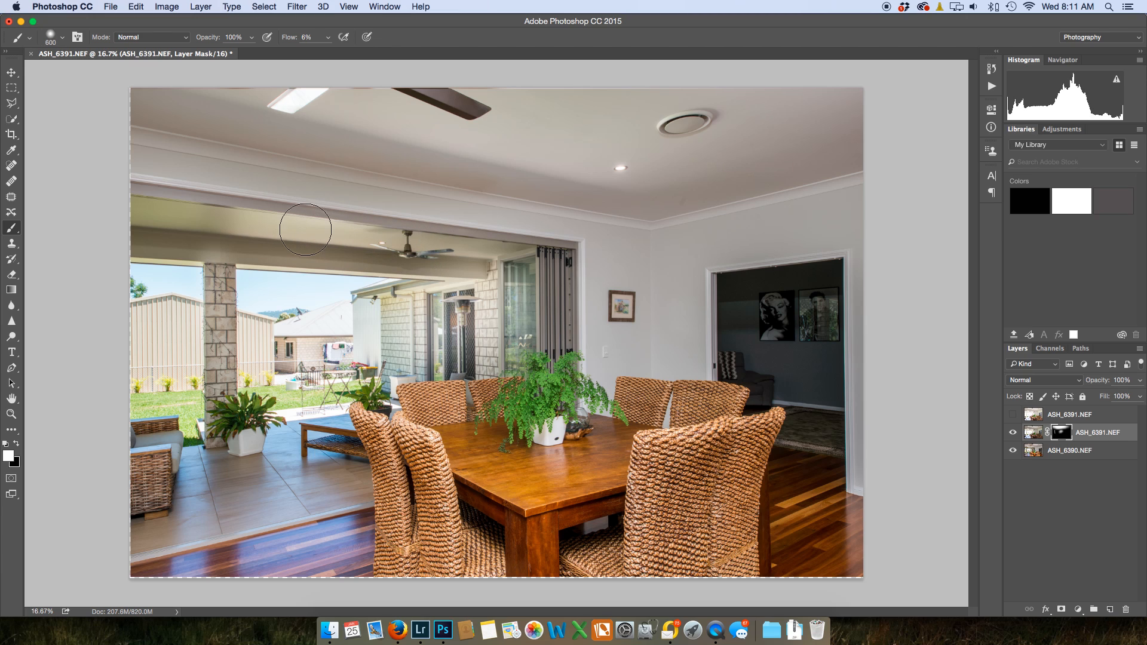
Brighten the patio ceiling, folding doors and outside wall by painting white on the middle layer's mask with a 600 px brush.
{"action": "mouse_move", "coordinate": [475, 250]}
{"action": "left_mouse_down"}
{"action": "mouse_move", "coordinate": [303, 233]}
{"action": "mouse_move", "coordinate": [119, 191]}
{"action": "mouse_move", "coordinate": [106, 191]}
{"action": "mouse_move", "coordinate": [234, 233]}
{"action": "mouse_move", "coordinate": [325, 243]}
{"action": "mouse_move", "coordinate": [140, 240]}
{"action": "mouse_move", "coordinate": [331, 250]}
{"action": "mouse_move", "coordinate": [69, 210]}
{"action": "mouse_move", "coordinate": [335, 232]}
{"action": "mouse_move", "coordinate": [125, 185]}
{"action": "left_mouse_up"}
{"action": "mouse_move", "coordinate": [344, 233]}
{"action": "left_mouse_down"}
{"action": "mouse_move", "coordinate": [430, 251]}
{"action": "mouse_move", "coordinate": [415, 249]}
{"action": "left_mouse_up"}
{"action": "mouse_move", "coordinate": [513, 256]}
{"action": "left_mouse_down"}
{"action": "mouse_move", "coordinate": [529, 337]}
{"action": "mouse_move", "coordinate": [549, 308]}
{"action": "left_mouse_up"}
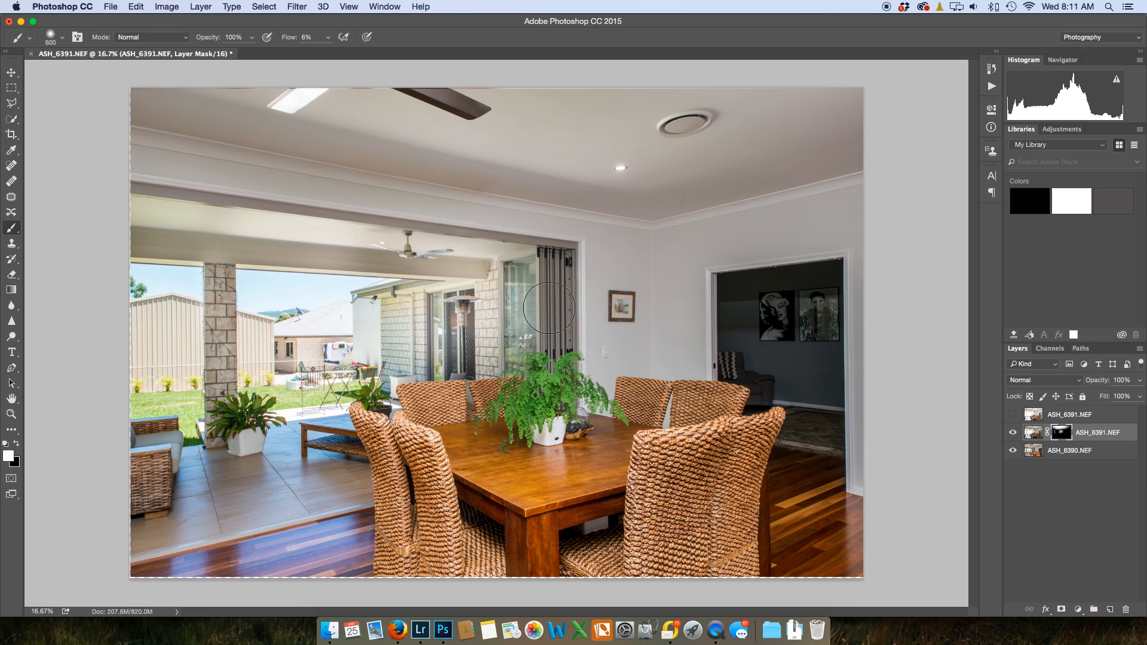
{"action": "left_click_drag", "start_coordinate": [539, 260], "coordinate": [510, 282]}
{"action": "left_click_drag", "start_coordinate": [461, 354], "coordinate": [409, 357]}
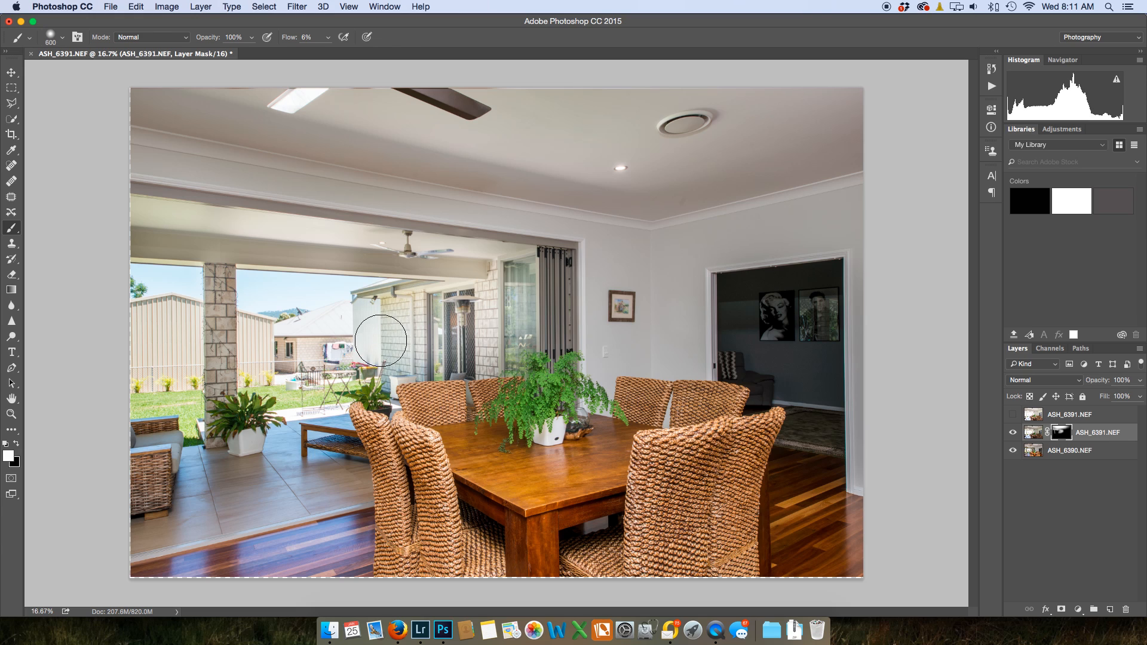
Paint white over the outdoor sofa, potted plant and patio tiles on the middle layer's mask, enlarging the brush to 700 px.
{"action": "mouse_move", "coordinate": [218, 436]}
{"action": "left_mouse_down"}
{"action": "mouse_move", "coordinate": [144, 445]}
{"action": "mouse_move", "coordinate": [239, 472]}
{"action": "mouse_move", "coordinate": [64, 448]}
{"action": "mouse_move", "coordinate": [99, 440]}
{"action": "left_mouse_up"}
{"action": "mouse_move", "coordinate": [245, 455]}
{"action": "left_mouse_down"}
{"action": "mouse_move", "coordinate": [250, 412]}
{"action": "mouse_move", "coordinate": [400, 470]}
{"action": "mouse_move", "coordinate": [148, 469]}
{"action": "left_mouse_up"}
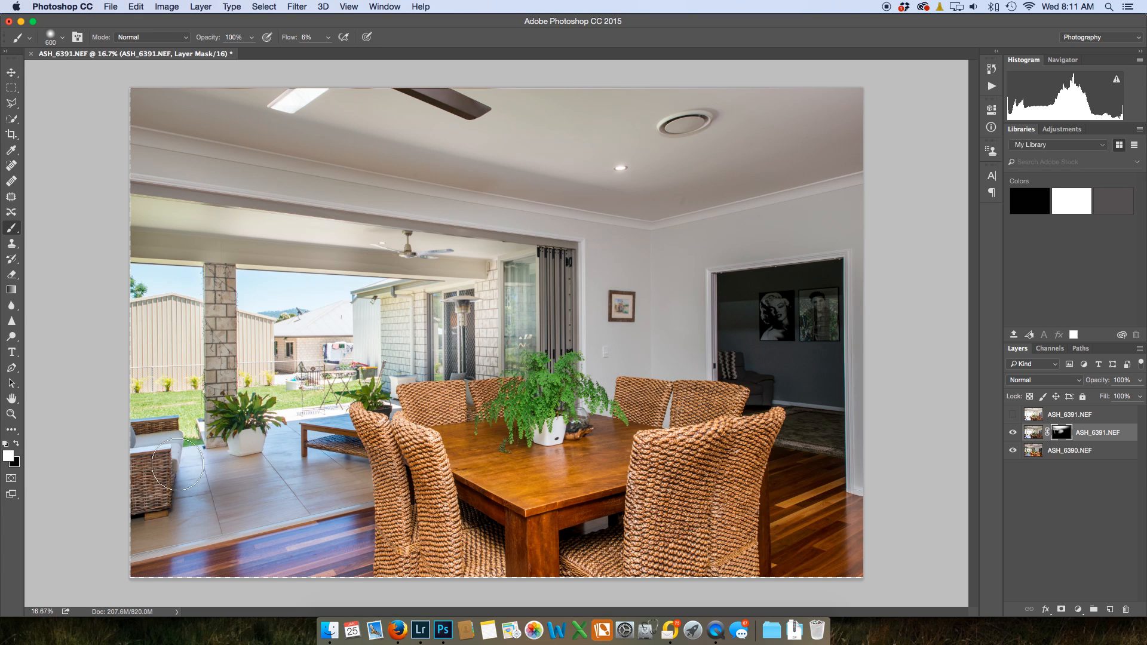
{"action": "key", "text": "bracketright"}
{"action": "key", "text": "bracketright"}
{"action": "key", "text": "bracketright"}
{"action": "mouse_move", "coordinate": [105, 502]}
{"action": "left_mouse_down"}
{"action": "mouse_move", "coordinate": [342, 476]}
{"action": "mouse_move", "coordinate": [307, 442]}
{"action": "mouse_move", "coordinate": [359, 445]}
{"action": "mouse_move", "coordinate": [288, 456]}
{"action": "mouse_move", "coordinate": [333, 436]}
{"action": "mouse_move", "coordinate": [217, 461]}
{"action": "mouse_move", "coordinate": [242, 456]}
{"action": "mouse_move", "coordinate": [190, 410]}
{"action": "left_mouse_up"}
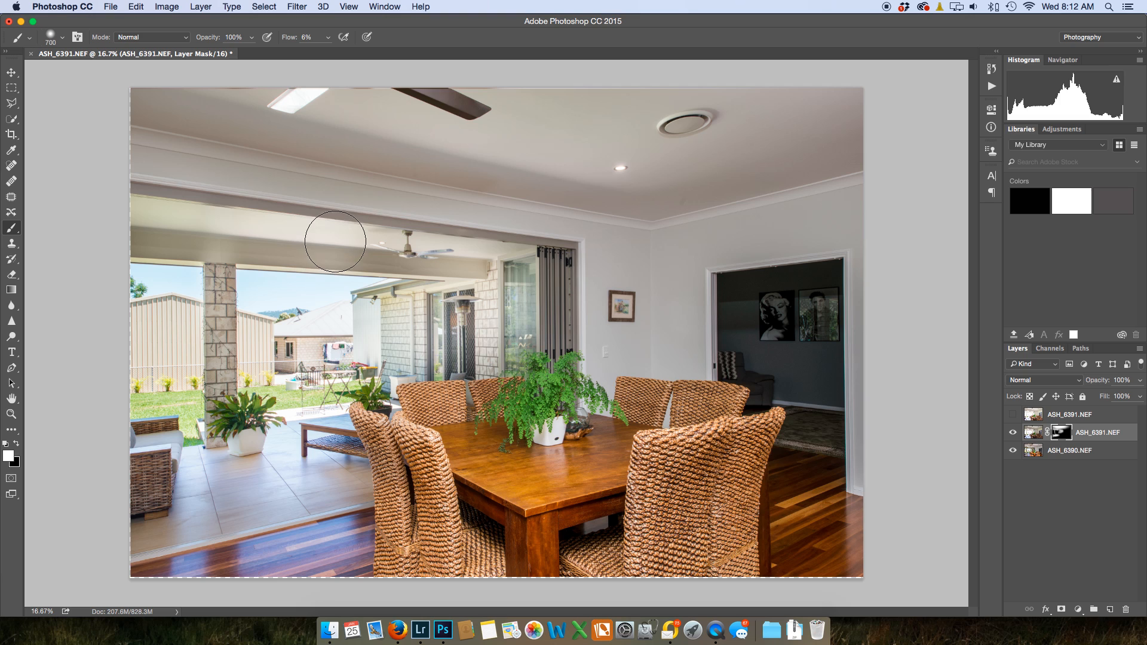
Paint more white over the patio ceiling and the glass and brick beside the folding doors with the 700 px brush.
{"action": "mouse_move", "coordinate": [241, 235]}
{"action": "left_mouse_down"}
{"action": "mouse_move", "coordinate": [109, 231]}
{"action": "mouse_move", "coordinate": [299, 236]}
{"action": "left_mouse_up"}
{"action": "left_click_drag", "start_coordinate": [206, 223], "coordinate": [190, 227]}
{"action": "mouse_move", "coordinate": [452, 268]}
{"action": "left_mouse_down"}
{"action": "mouse_move", "coordinate": [323, 239]}
{"action": "mouse_move", "coordinate": [475, 272]}
{"action": "left_mouse_up"}
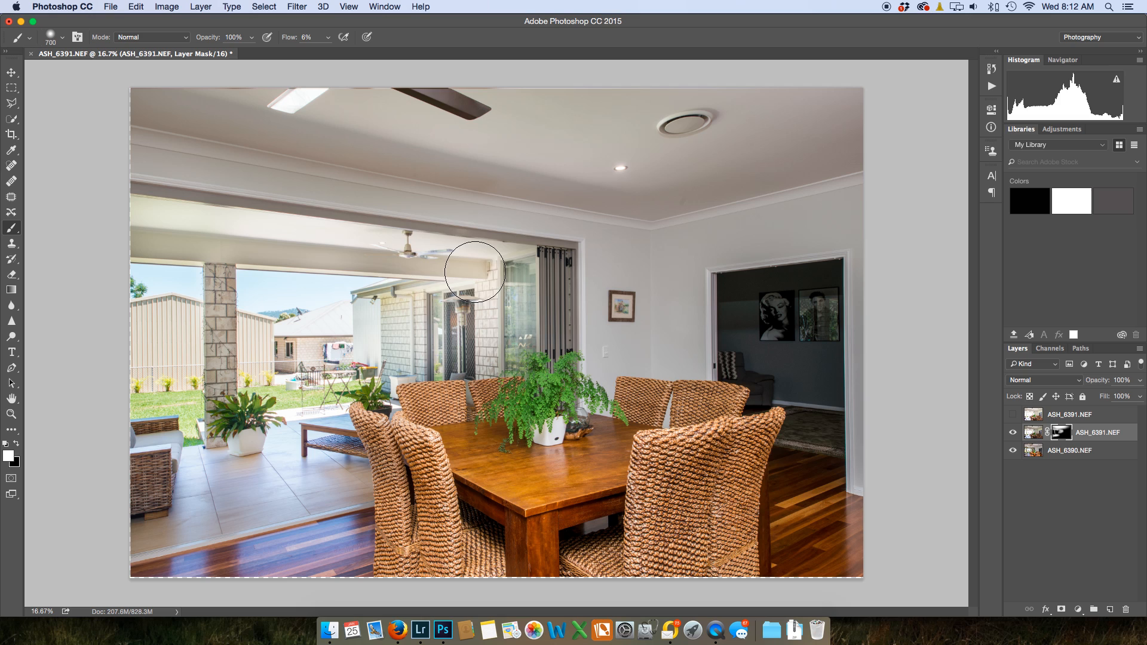
{"action": "left_click_drag", "start_coordinate": [500, 358], "coordinate": [504, 320]}
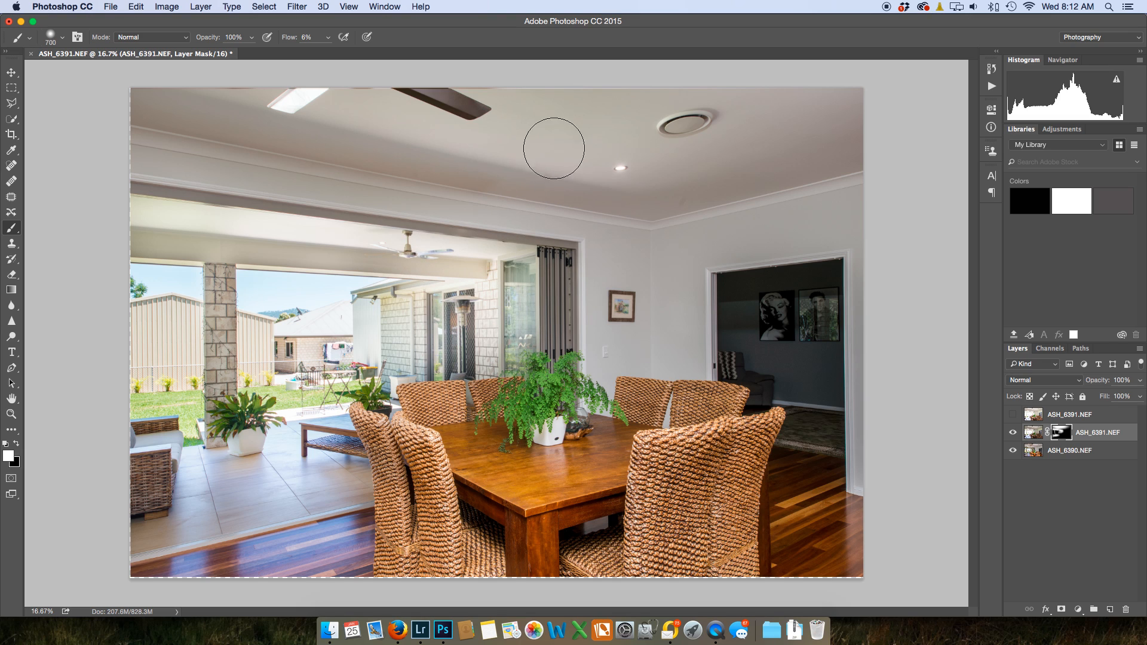
Reveal the middle layer's interior walls, floors, dining table, chairs and adjoining room on its mask, using 1200 px and 900 px brushes.
{"action": "key", "text": "bracketright"}
{"action": "key", "text": "bracketright"}
{"action": "key", "text": "bracketright"}
{"action": "key", "text": "bracketright"}
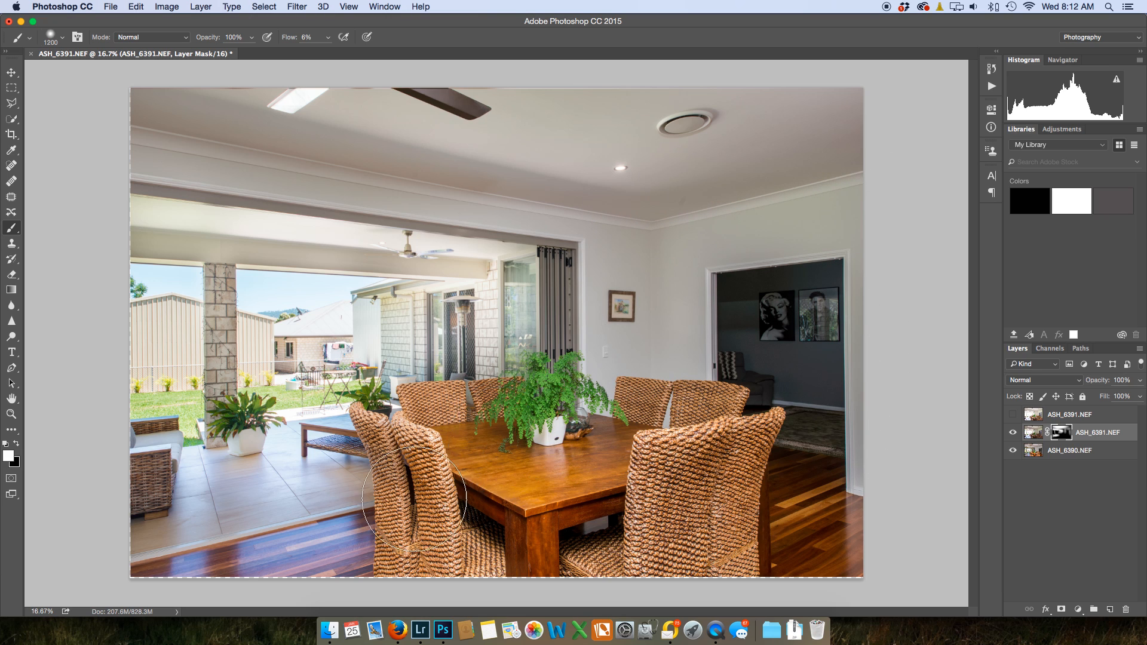
{"action": "mouse_move", "coordinate": [249, 491]}
{"action": "left_mouse_down"}
{"action": "mouse_move", "coordinate": [133, 462]}
{"action": "mouse_move", "coordinate": [194, 481]}
{"action": "left_mouse_up"}
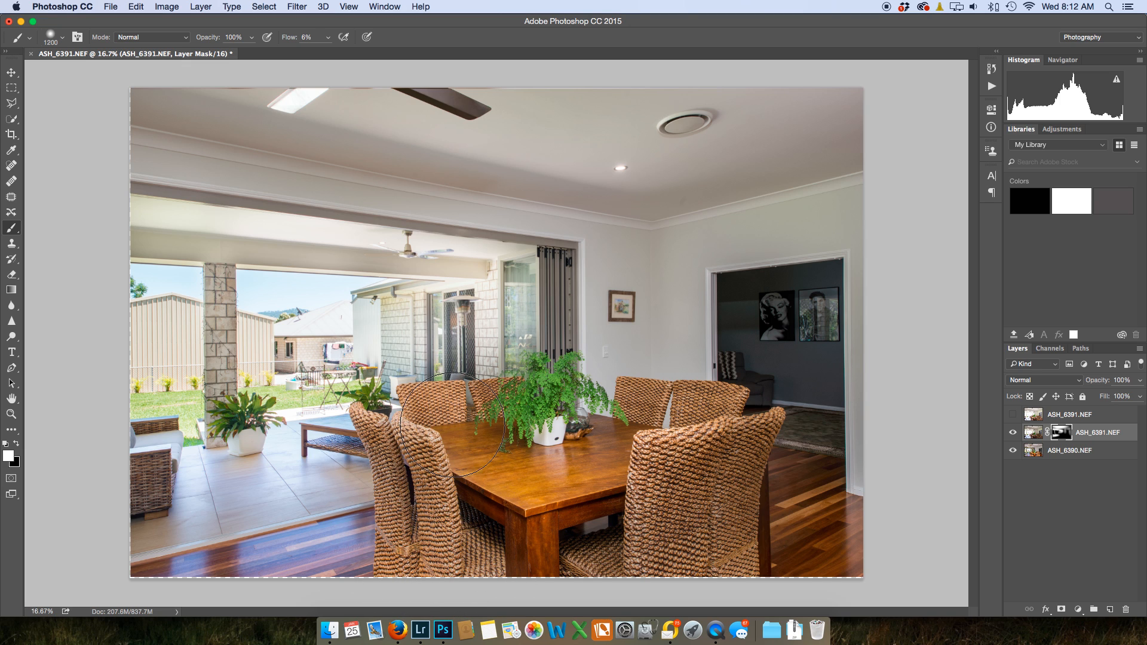
{"action": "mouse_move", "coordinate": [453, 414]}
{"action": "left_mouse_down"}
{"action": "mouse_move", "coordinate": [560, 437]}
{"action": "mouse_move", "coordinate": [657, 412]}
{"action": "mouse_move", "coordinate": [654, 394]}
{"action": "left_mouse_up"}
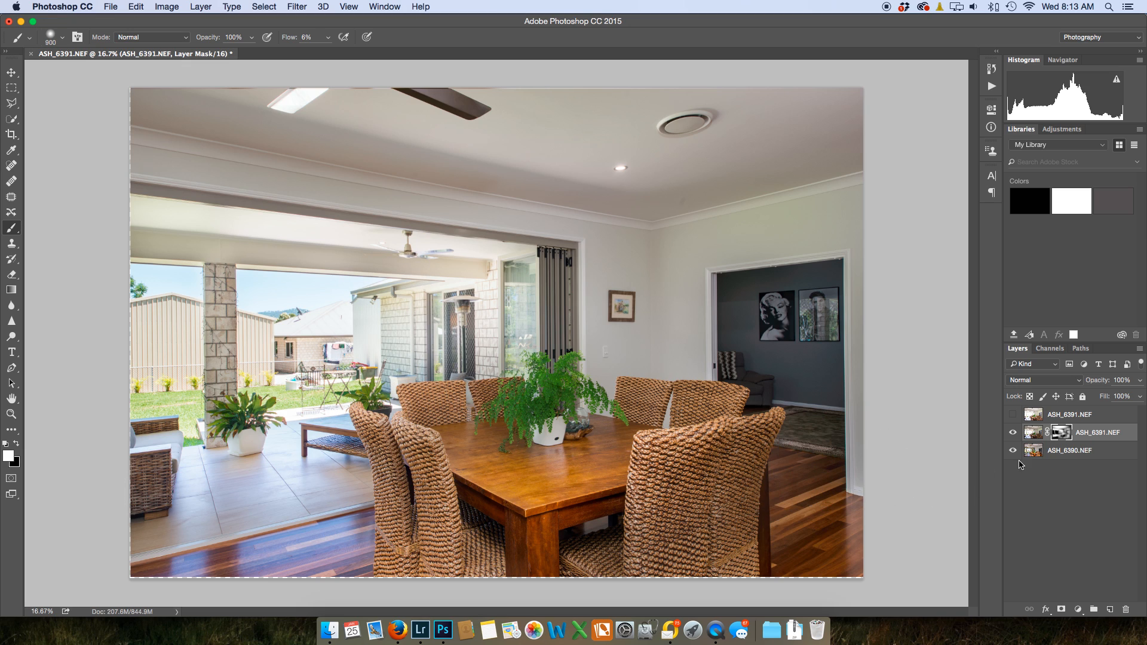
Show the top ASH_6391.NEF layer again, select it and add a black, hide-all mask to it.
{"action": "left_click", "coordinate": [1012, 414]}
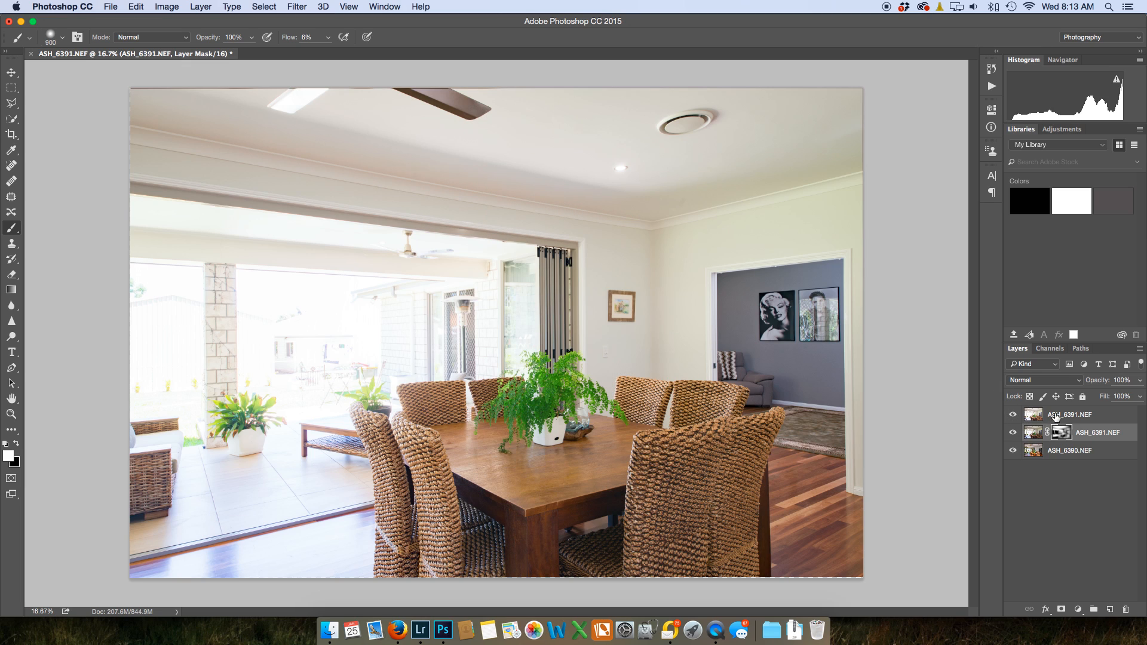
{"action": "left_click", "coordinate": [1056, 417]}
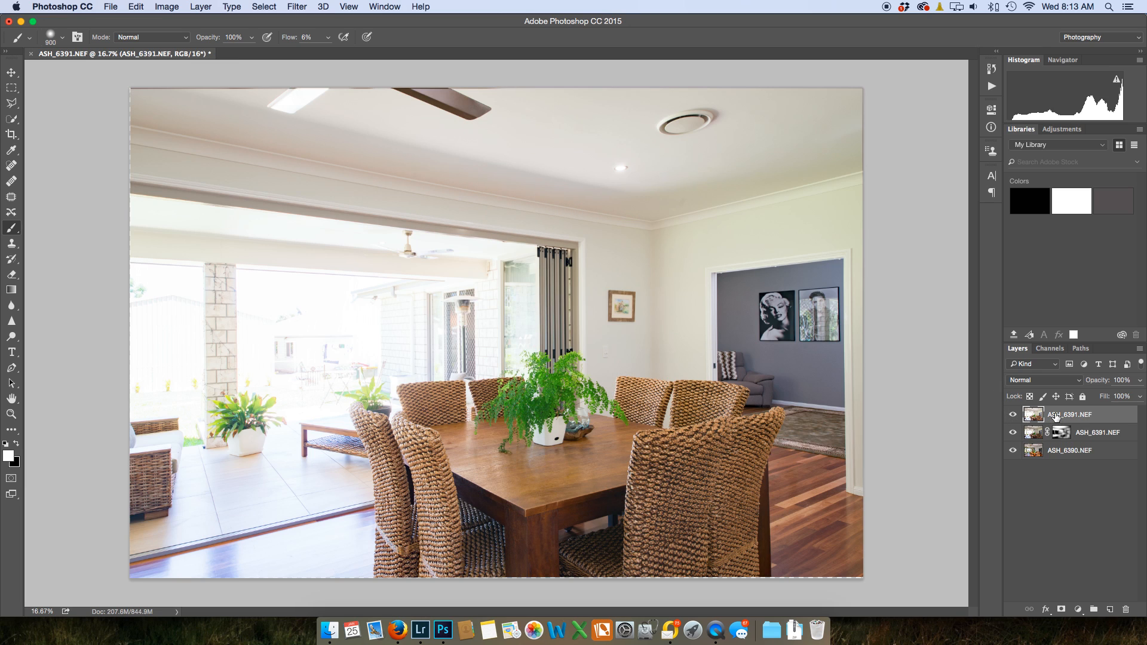
{"action": "left_click", "coordinate": [1061, 610], "text": "alt"}
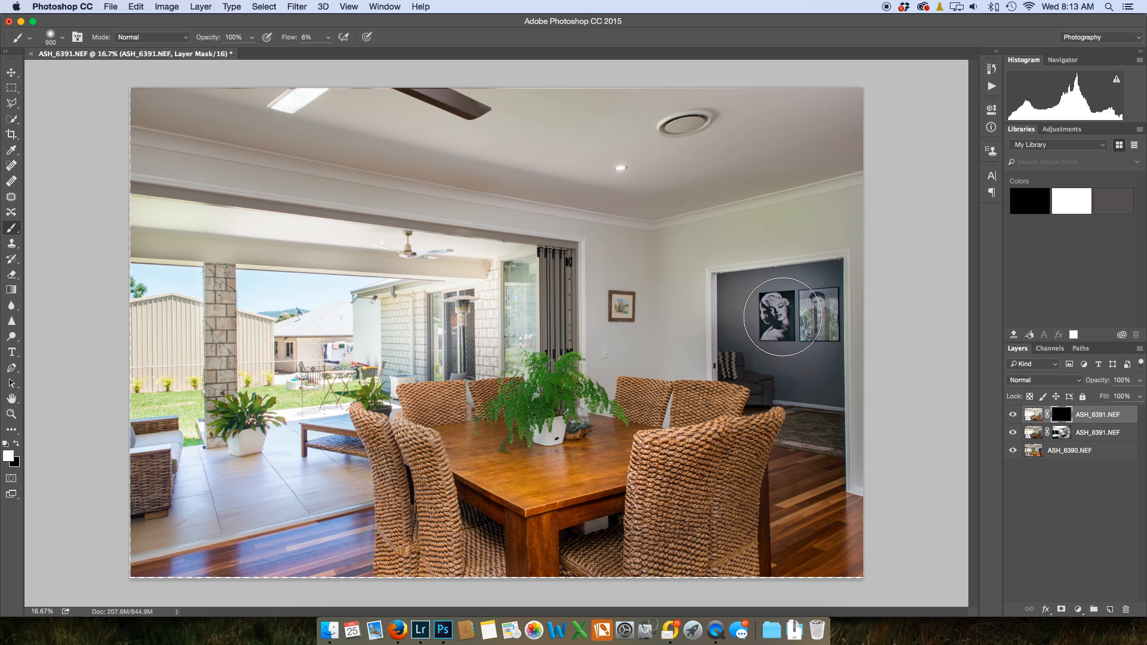
Paint the top layer's mask white over the adjoining room, its doorway and the surrounding wall with a 900 px brush.
{"action": "mouse_move", "coordinate": [852, 295]}
{"action": "left_mouse_down"}
{"action": "mouse_move", "coordinate": [816, 295]}
{"action": "mouse_move", "coordinate": [880, 297]}
{"action": "mouse_move", "coordinate": [790, 310]}
{"action": "mouse_move", "coordinate": [872, 325]}
{"action": "mouse_move", "coordinate": [845, 327]}
{"action": "left_mouse_up"}
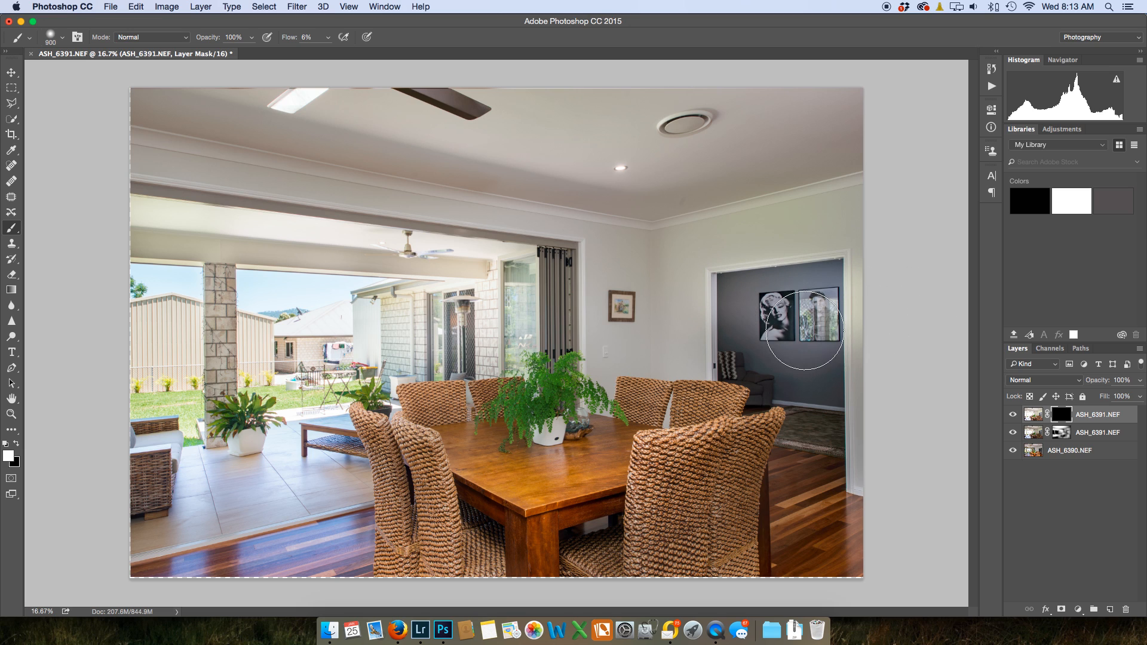
{"action": "left_click_drag", "start_coordinate": [861, 190], "coordinate": [784, 218]}
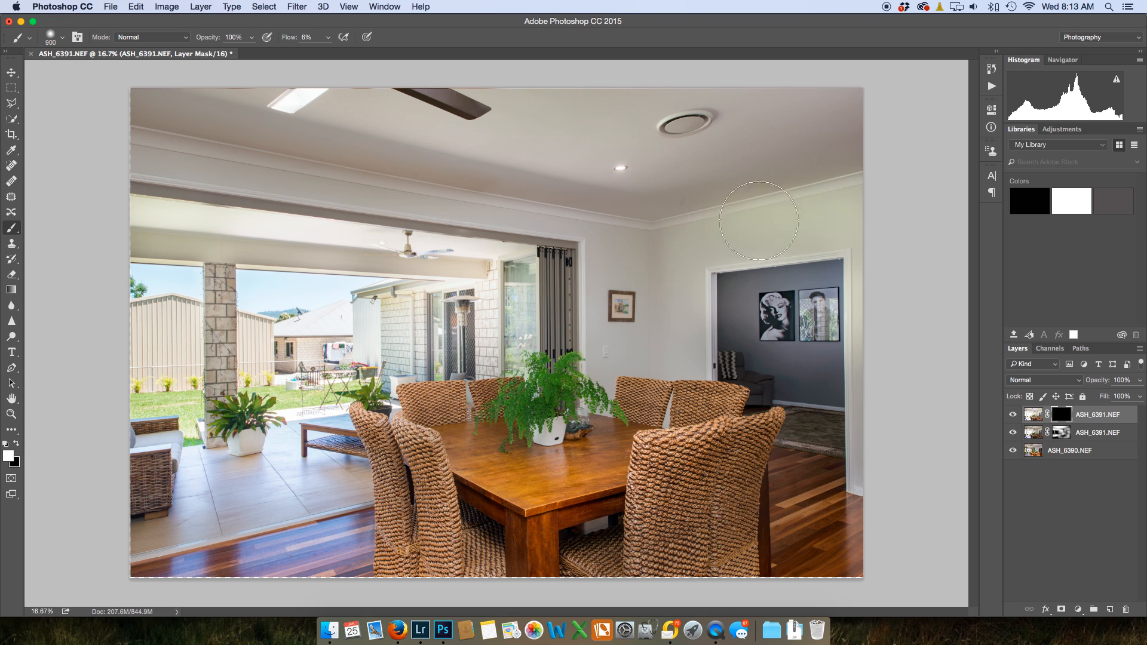
{"action": "mouse_move", "coordinate": [767, 296]}
{"action": "left_mouse_down"}
{"action": "mouse_move", "coordinate": [780, 347]}
{"action": "mouse_move", "coordinate": [757, 384]}
{"action": "mouse_move", "coordinate": [727, 381]}
{"action": "mouse_move", "coordinate": [723, 368]}
{"action": "mouse_move", "coordinate": [778, 365]}
{"action": "mouse_move", "coordinate": [858, 385]}
{"action": "mouse_move", "coordinate": [851, 361]}
{"action": "mouse_move", "coordinate": [716, 269]}
{"action": "left_mouse_up"}
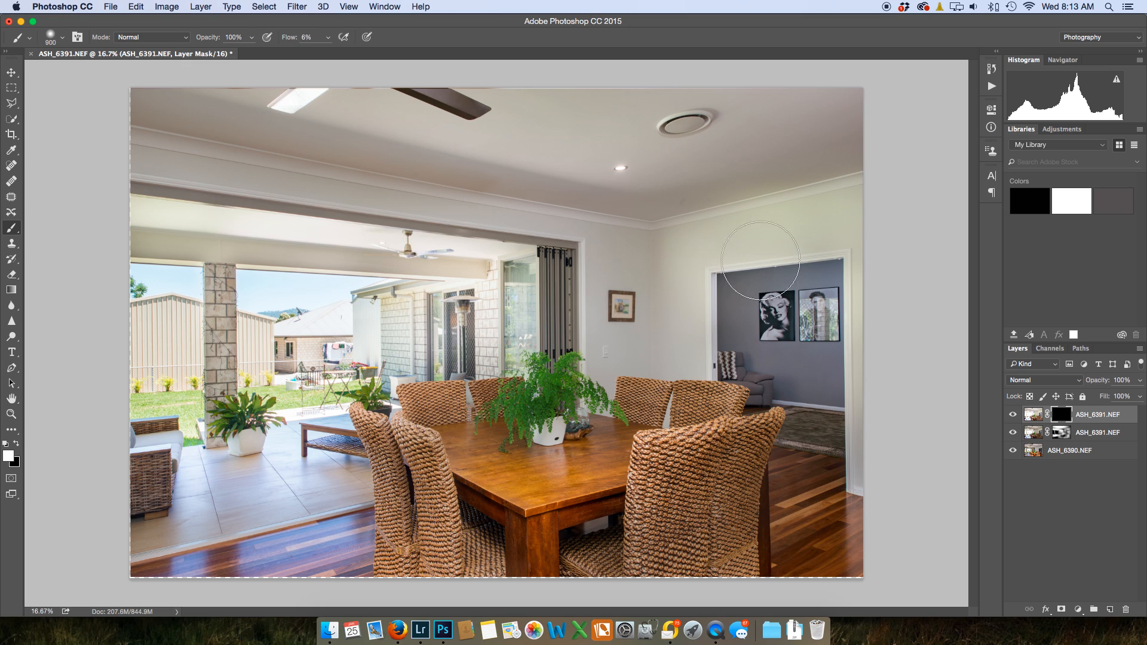
{"action": "left_click_drag", "start_coordinate": [713, 230], "coordinate": [616, 221]}
Continue revealing the top layer around the patio opening with a 500 px brush and over the timber floor with a 1000 px brush.
{"action": "key", "text": "x"}
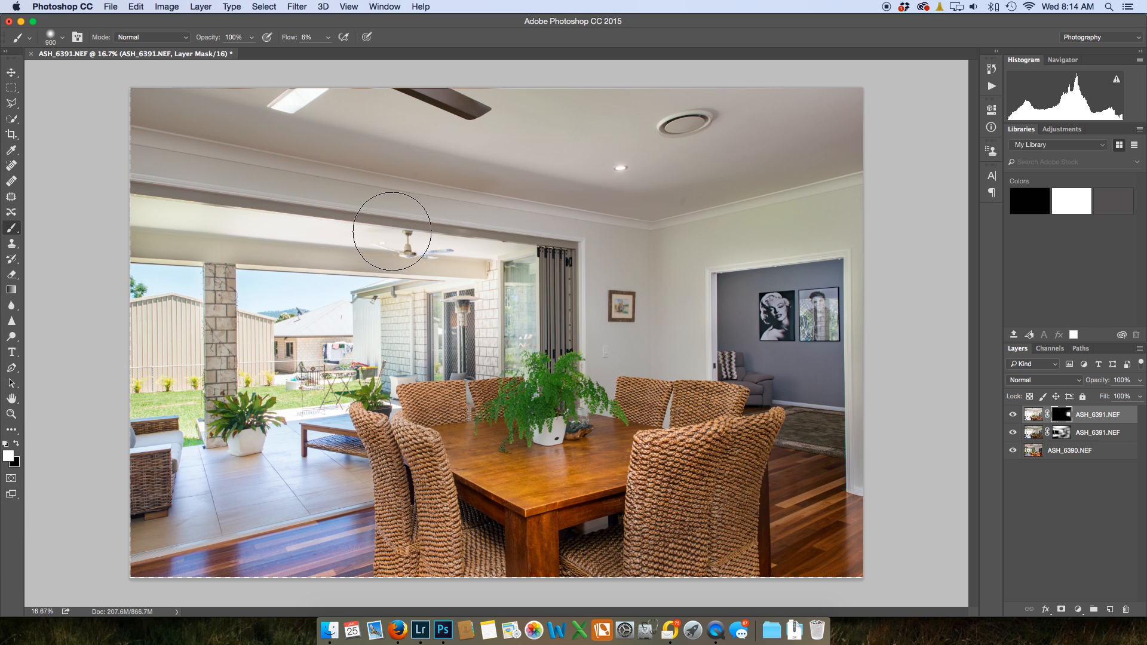
{"action": "key", "text": "bracketleft"}
{"action": "key", "text": "bracketleft"}
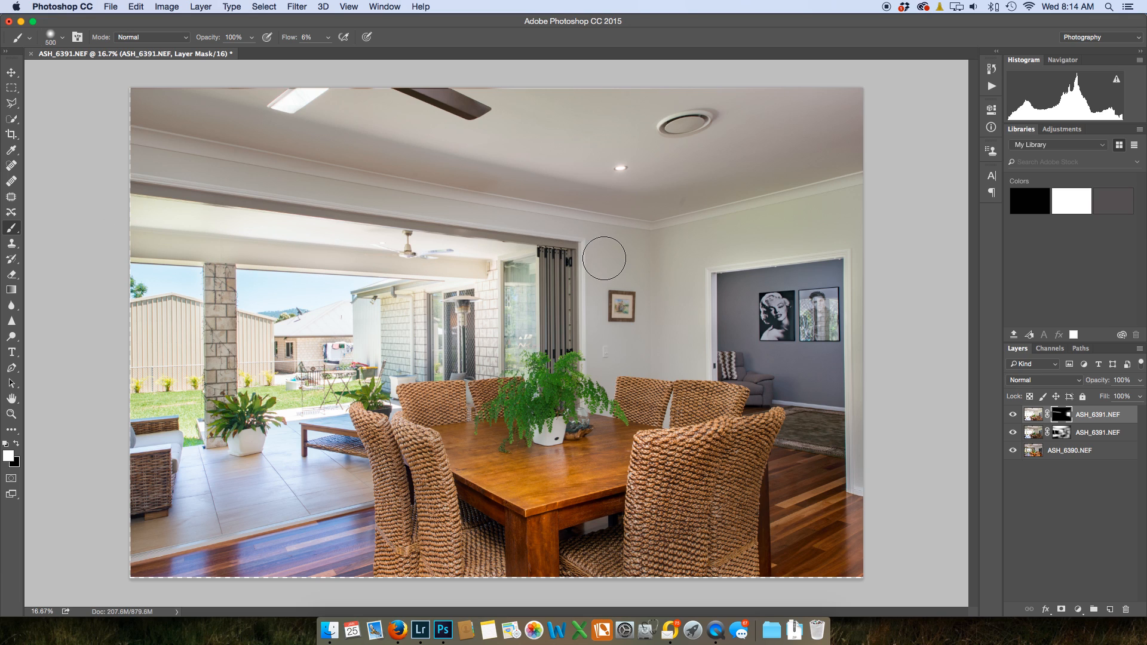
{"action": "key", "text": "bracketright"}
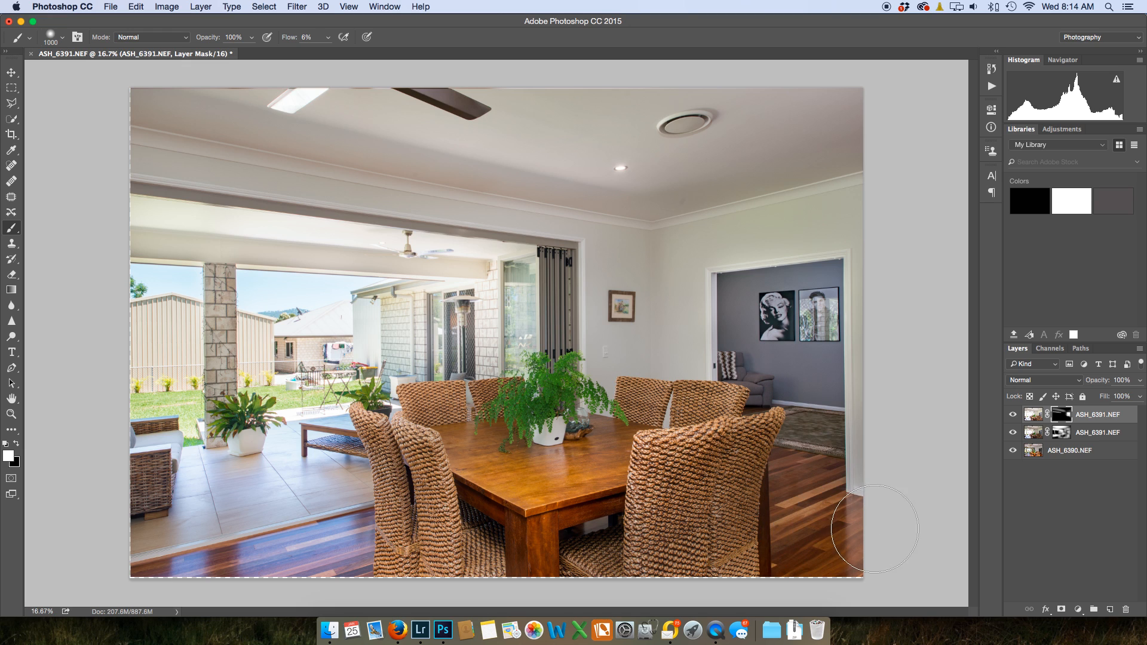
{"action": "mouse_move", "coordinate": [540, 559]}
{"action": "left_mouse_down"}
{"action": "mouse_move", "coordinate": [520, 532]}
{"action": "mouse_move", "coordinate": [507, 441]}
{"action": "mouse_move", "coordinate": [496, 514]}
{"action": "mouse_move", "coordinate": [641, 531]}
{"action": "left_mouse_up"}
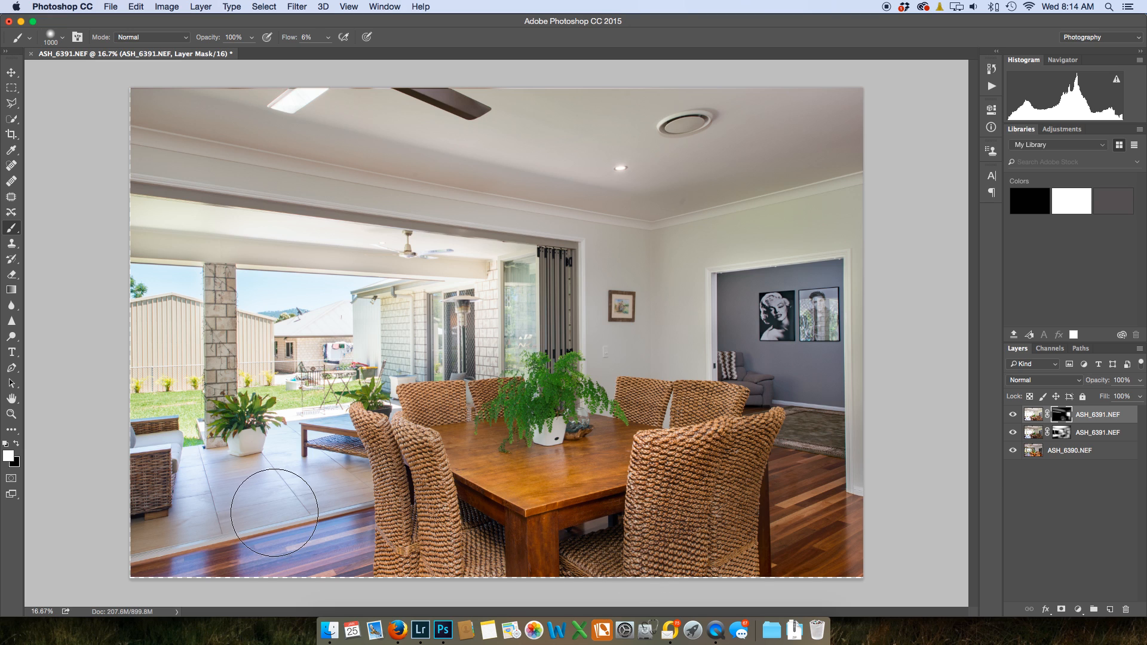
Paint white on the top layer's mask over the patio tiles and door threshold with a 1000 px brush.
{"action": "left_click_drag", "start_coordinate": [149, 544], "coordinate": [288, 563]}
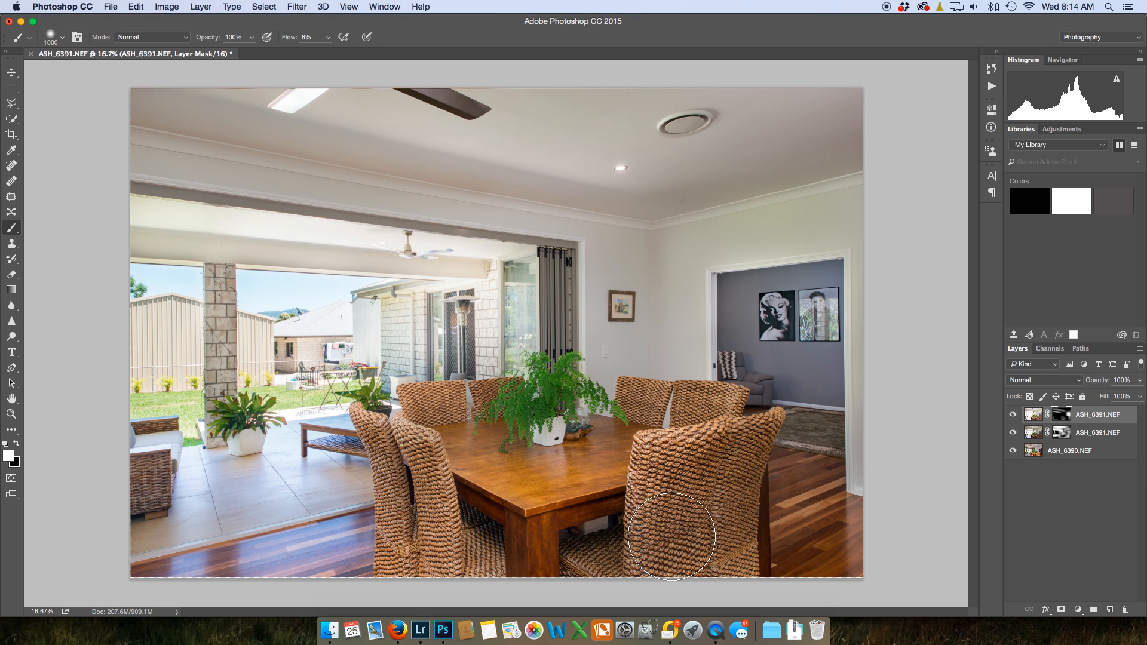
Select the middle layer's mask and set up a white 400 px brush at 50% flow for the patio area.
{"action": "key", "text": "super+equal"}
{"action": "key", "text": "super+equal"}
{"action": "left_click_drag", "start_coordinate": [443, 511], "coordinate": [504, 483]}
{"action": "left_click_drag", "start_coordinate": [620, 417], "coordinate": [961, 423]}
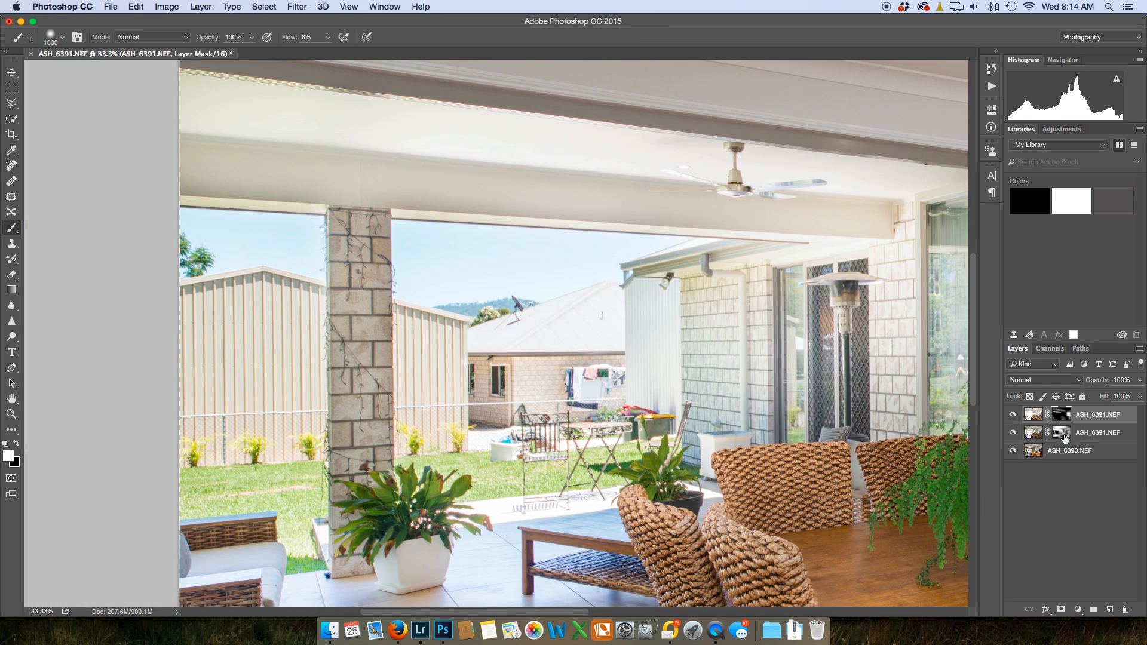
{"action": "left_click", "coordinate": [1063, 434]}
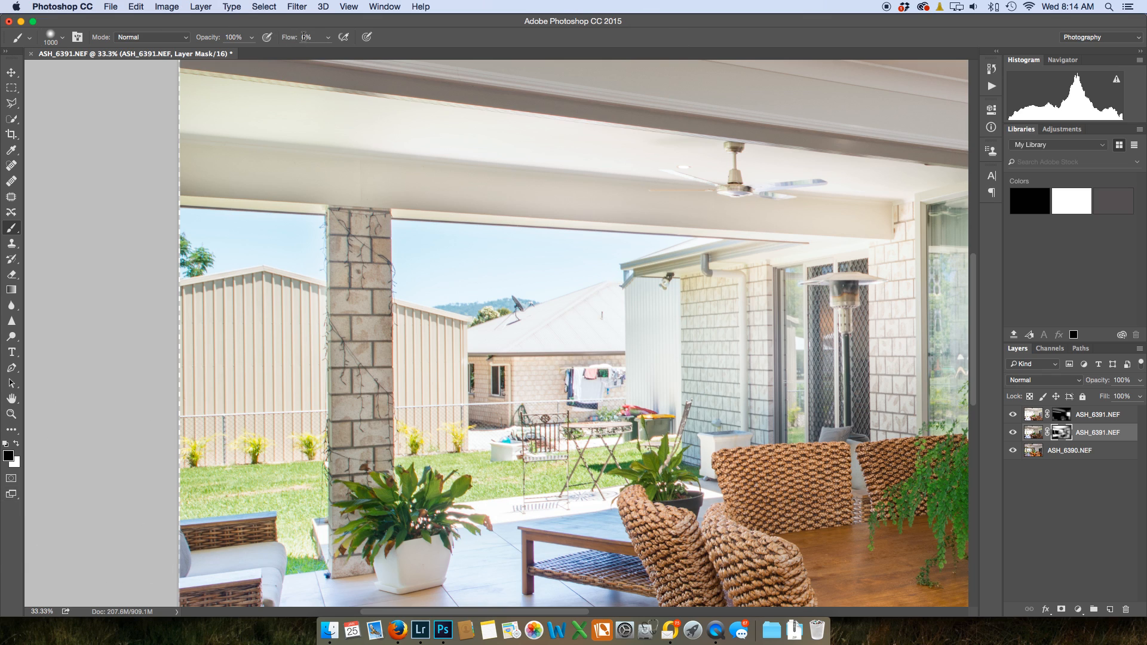
{"action": "type", "text": "50"}
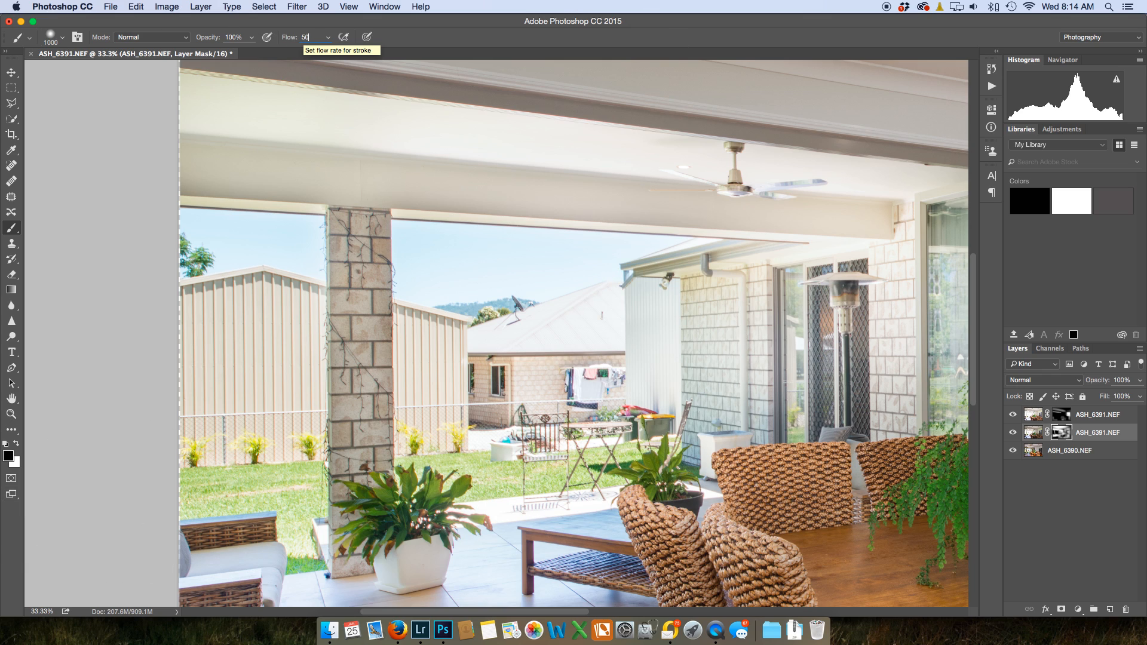
{"action": "key", "text": "Return"}
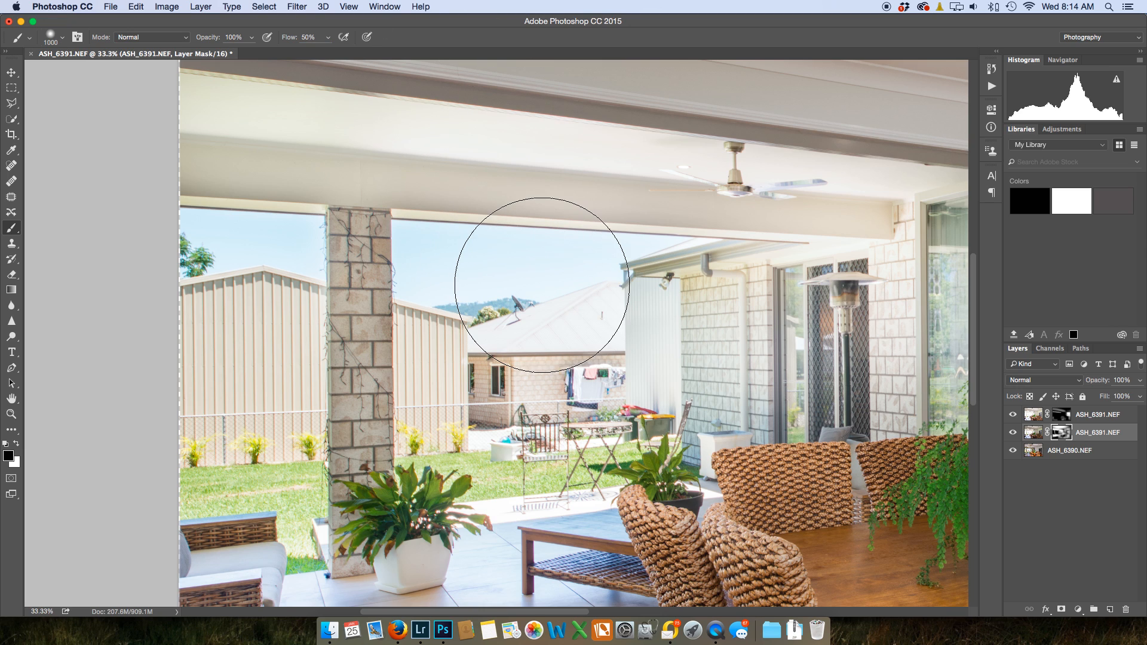
{"action": "key", "text": "bracketleft"}
{"action": "key", "text": "bracketleft"}
{"action": "key", "text": "bracketleft"}
{"action": "key", "text": "bracketleft"}
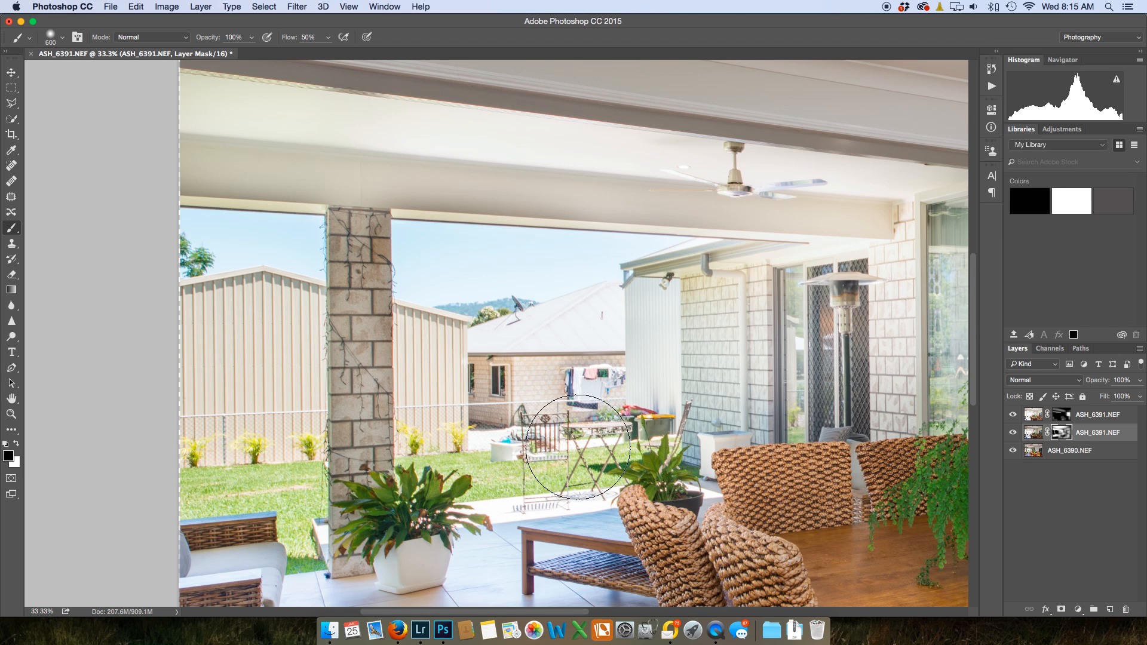
{"action": "key", "text": "x"}
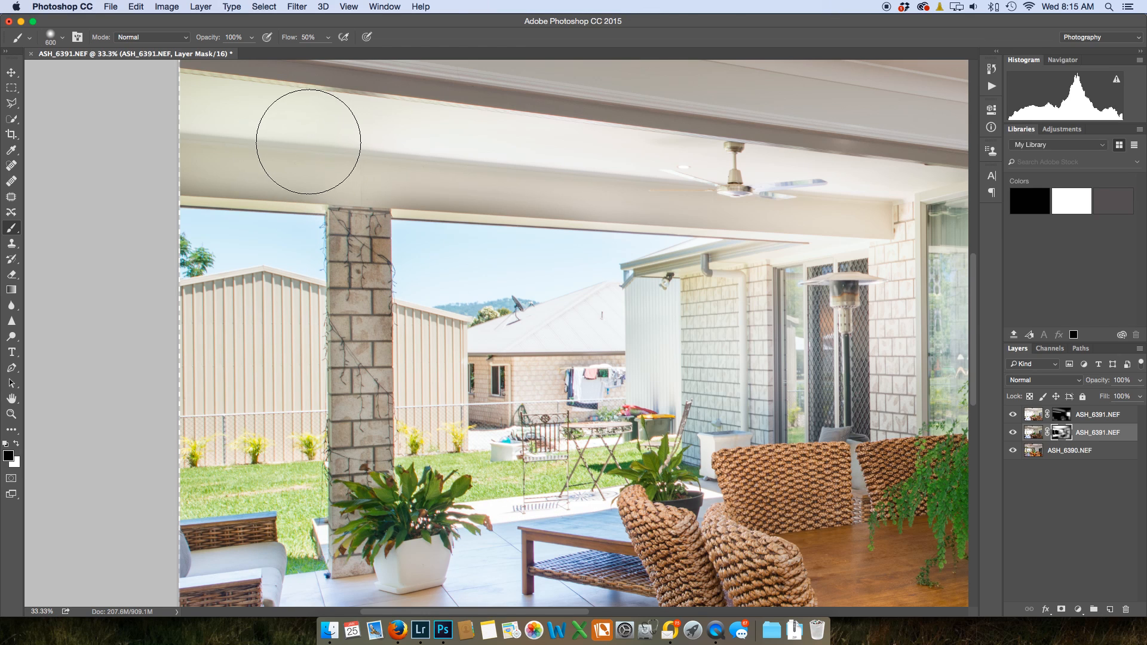
{"action": "key", "text": "bracketleft"}
{"action": "key", "text": "bracketleft"}
{"action": "key", "text": "bracketleft"}
{"action": "key", "text": "bracketleft"}
{"action": "key", "text": "bracketleft"}
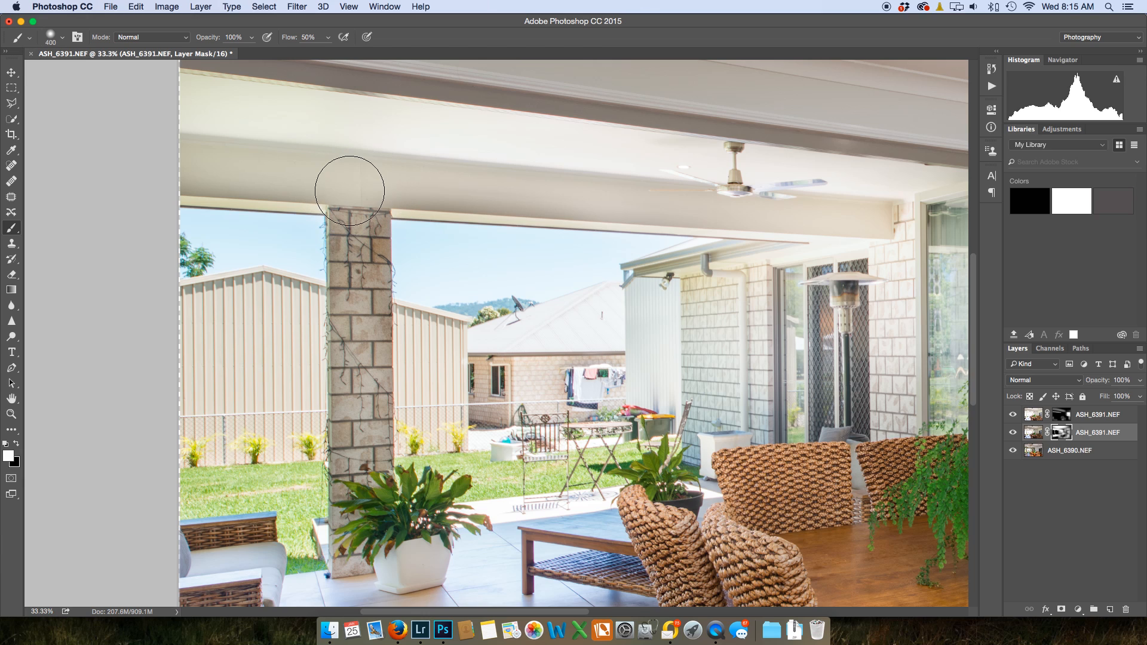
Undo a trial stroke on the brick pillar and paint the pillar and patio ceiling on the middle layer's mask at 6% flow.
{"action": "mouse_move", "coordinate": [353, 185]}
{"action": "left_mouse_down"}
{"action": "mouse_move", "coordinate": [352, 522]}
{"action": "mouse_move", "coordinate": [372, 232]}
{"action": "left_mouse_up"}
{"action": "key", "text": "super+z"}
{"action": "type", "text": "6"}
{"action": "key", "text": "bracketright"}
{"action": "mouse_move", "coordinate": [365, 441]}
{"action": "left_mouse_down"}
{"action": "mouse_move", "coordinate": [368, 466]}
{"action": "mouse_move", "coordinate": [363, 228]}
{"action": "mouse_move", "coordinate": [355, 340]}
{"action": "mouse_move", "coordinate": [367, 234]}
{"action": "mouse_move", "coordinate": [363, 286]}
{"action": "mouse_move", "coordinate": [356, 227]}
{"action": "mouse_move", "coordinate": [374, 494]}
{"action": "left_mouse_up"}
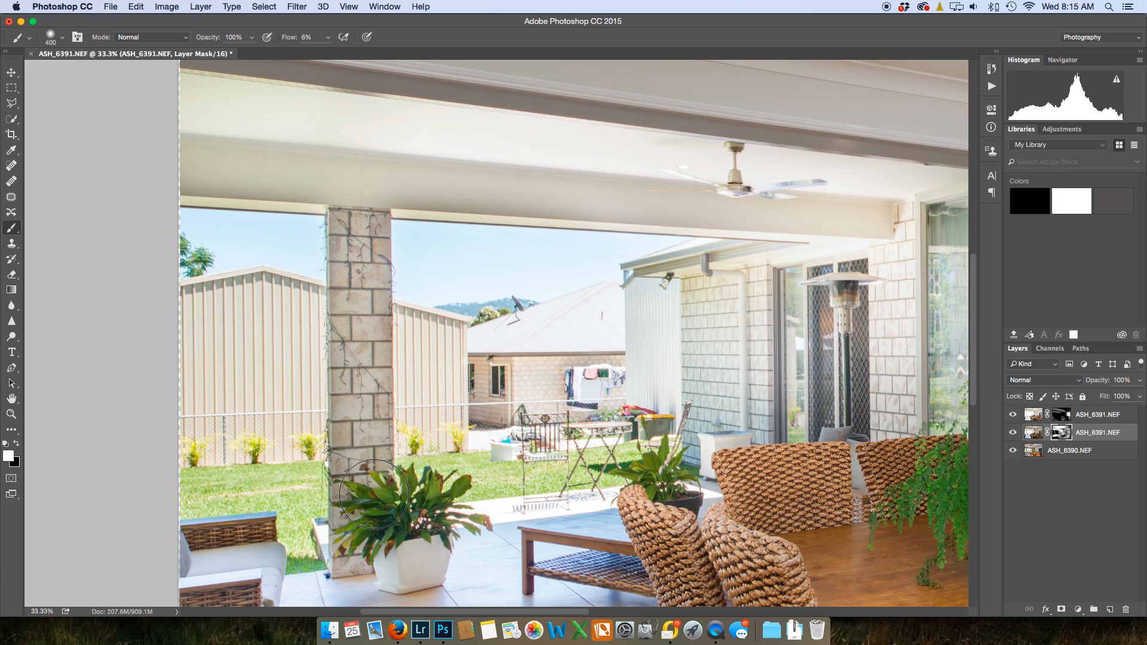
{"action": "mouse_move", "coordinate": [517, 187]}
{"action": "left_mouse_down"}
{"action": "mouse_move", "coordinate": [266, 174]}
{"action": "mouse_move", "coordinate": [382, 141]}
{"action": "mouse_move", "coordinate": [394, 155]}
{"action": "left_mouse_up"}
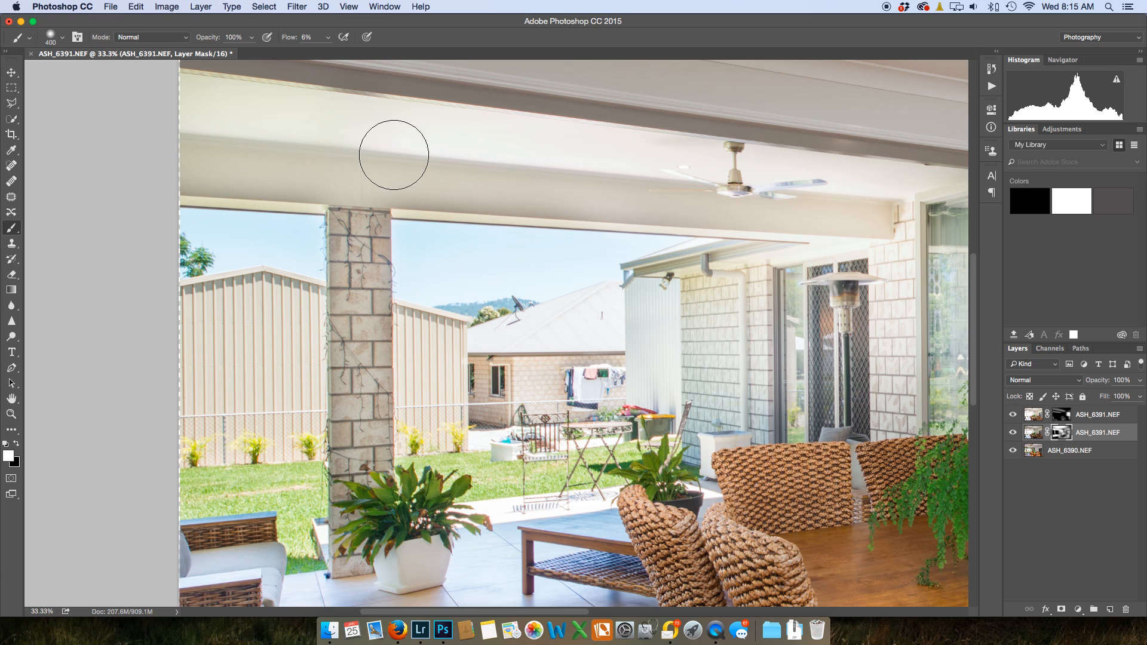
Paint white on the top layer's mask over the interior walls and ceiling around the adjoining room's doorway with a 1400 px brush.
{"action": "key", "text": "super+minus"}
{"action": "key", "text": "super+minus"}
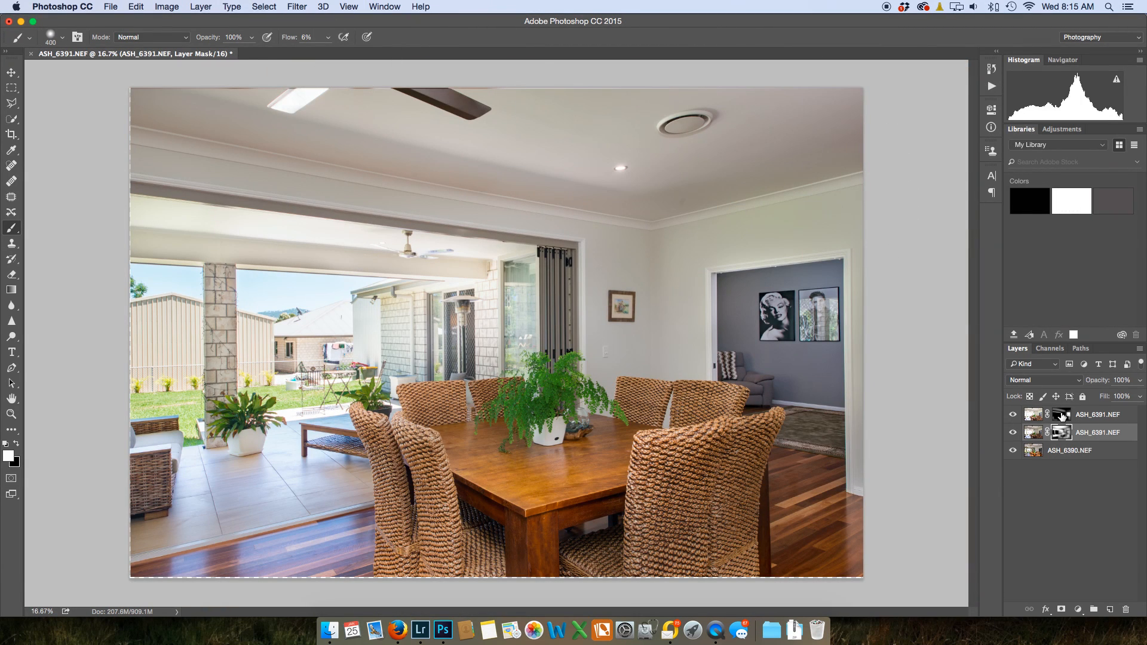
{"action": "left_click", "coordinate": [1062, 417]}
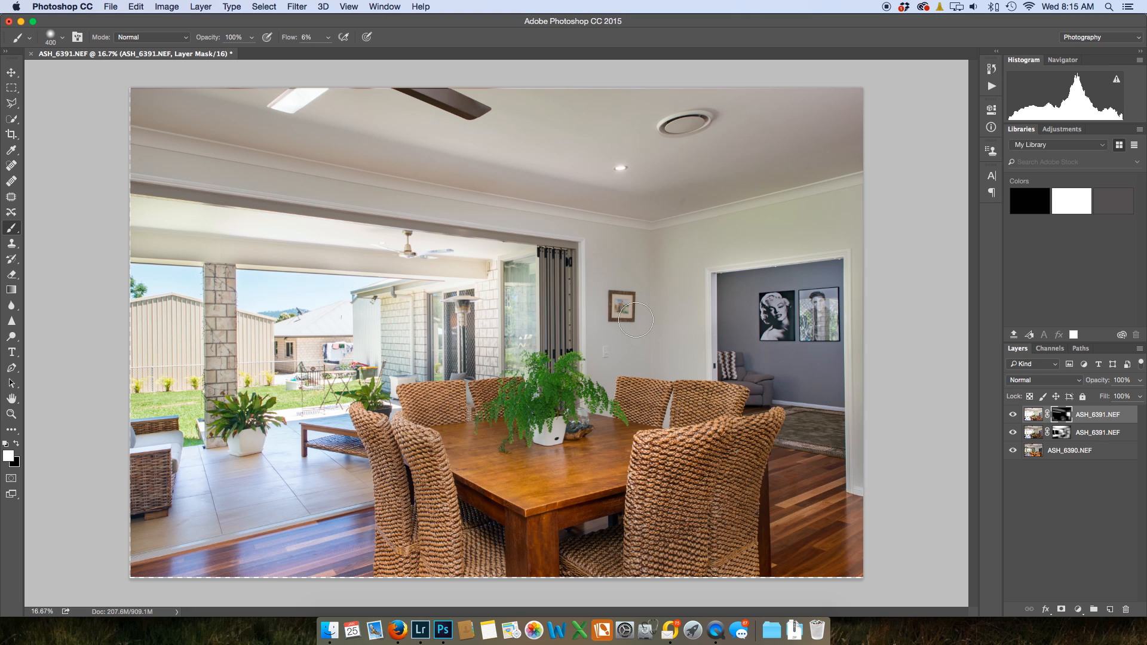
{"action": "key", "text": "bracketright"}
{"action": "key", "text": "bracketright"}
{"action": "key", "text": "bracketright"}
{"action": "key", "text": "bracketright"}
{"action": "key", "text": "bracketright"}
{"action": "key", "text": "bracketright"}
{"action": "key", "text": "bracketright"}
{"action": "key", "text": "bracketright"}
{"action": "key", "text": "bracketright"}
{"action": "key", "text": "bracketright"}
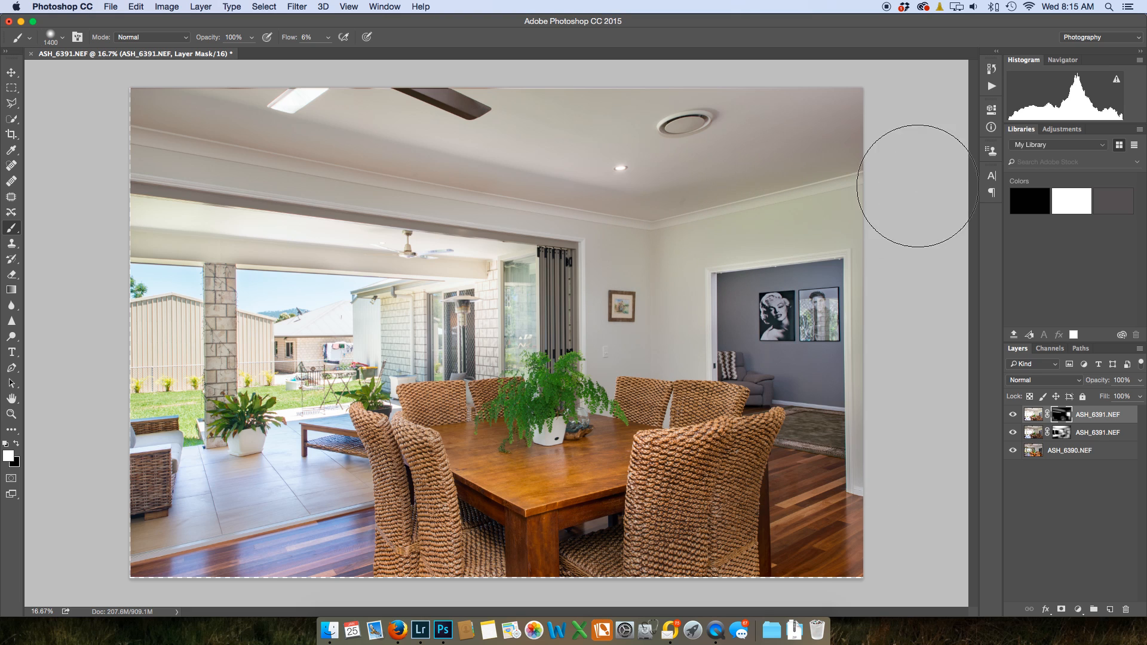
{"action": "mouse_move", "coordinate": [696, 200]}
{"action": "left_mouse_down"}
{"action": "mouse_move", "coordinate": [840, 102]}
{"action": "mouse_move", "coordinate": [622, 128]}
{"action": "mouse_move", "coordinate": [799, 120]}
{"action": "mouse_move", "coordinate": [653, 246]}
{"action": "mouse_move", "coordinate": [759, 237]}
{"action": "mouse_move", "coordinate": [865, 257]}
{"action": "mouse_move", "coordinate": [848, 374]}
{"action": "mouse_move", "coordinate": [838, 372]}
{"action": "left_mouse_up"}
{"action": "mouse_move", "coordinate": [803, 238]}
{"action": "left_mouse_down"}
{"action": "mouse_move", "coordinate": [597, 215]}
{"action": "mouse_move", "coordinate": [622, 222]}
{"action": "mouse_move", "coordinate": [626, 378]}
{"action": "mouse_move", "coordinate": [780, 411]}
{"action": "mouse_move", "coordinate": [641, 223]}
{"action": "mouse_move", "coordinate": [665, 411]}
{"action": "left_mouse_up"}
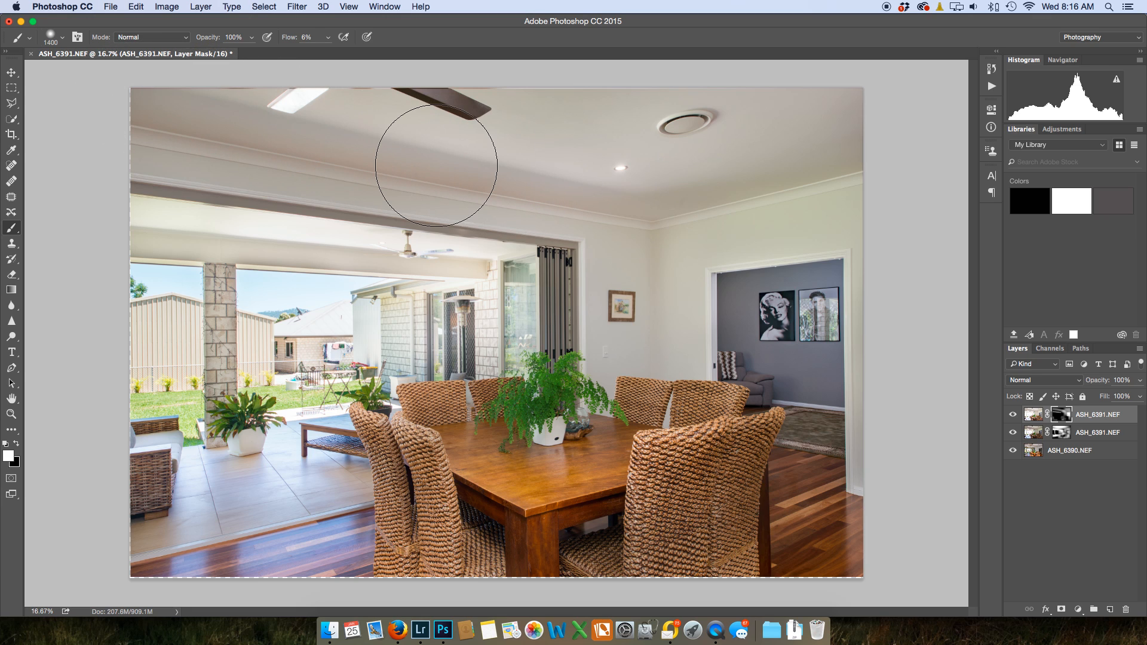
Hide both masked ASH_6391.NEF layers and show them again to compare the blend with the base exposure.
{"action": "left_click", "coordinate": [1014, 416]}
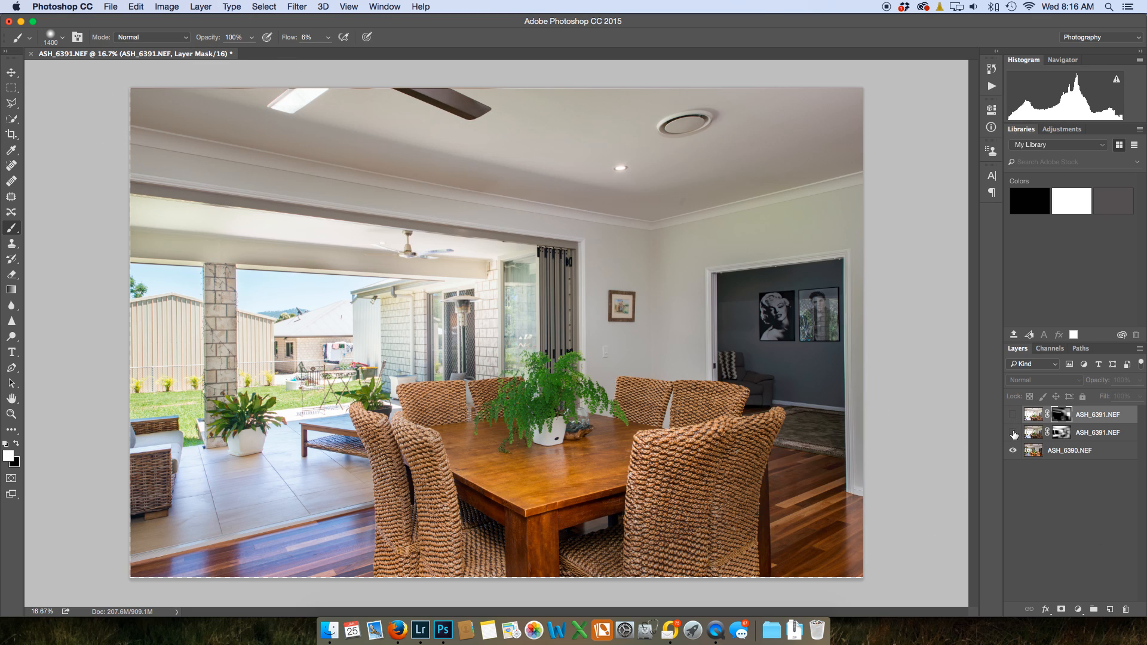
{"action": "left_click", "coordinate": [1013, 432]}
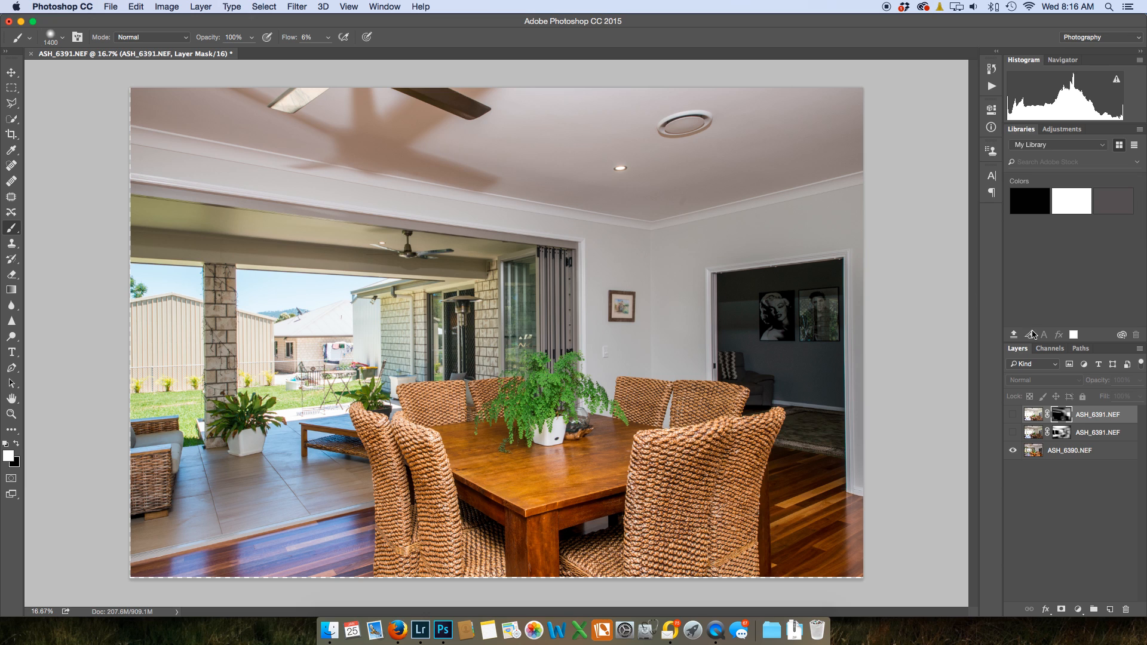
{"action": "left_click", "coordinate": [1013, 432]}
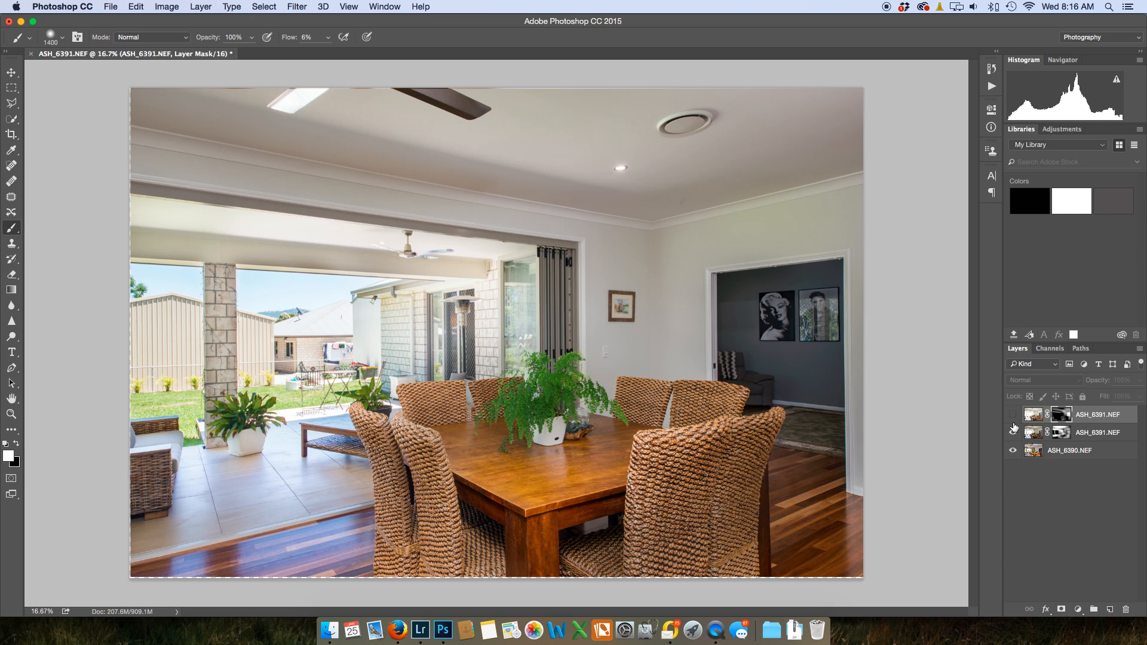
{"action": "left_click", "coordinate": [1014, 417]}
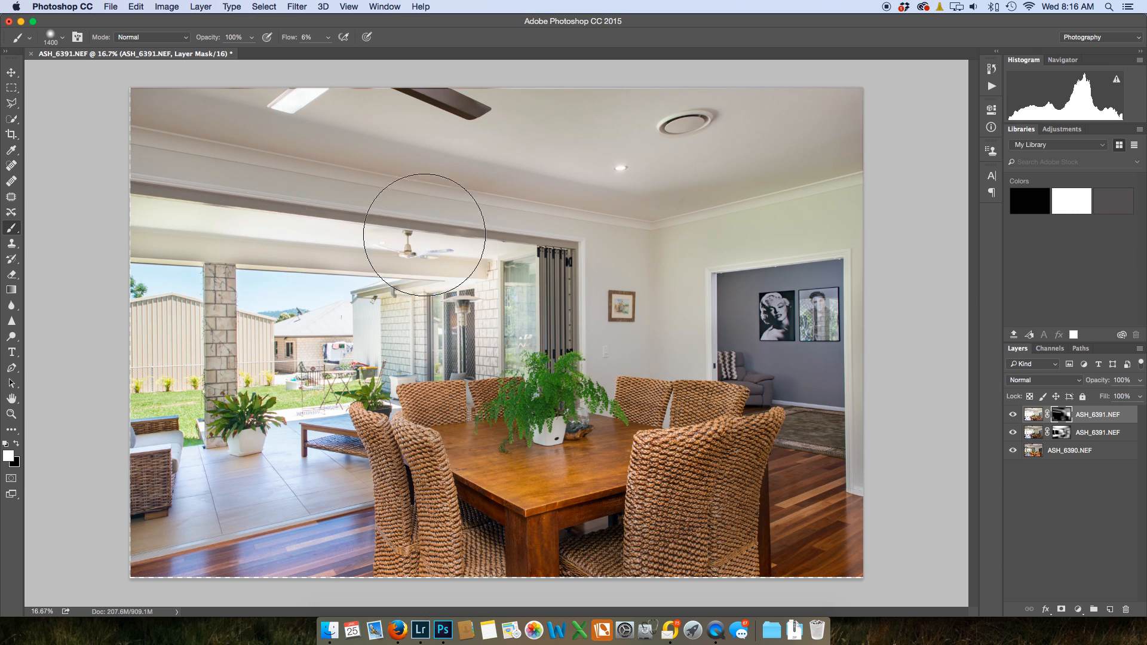
Reduce the brush size to 400 px.
{"action": "key", "text": "bracketleft"}
{"action": "key", "text": "bracketleft"}
{"action": "key", "text": "bracketleft"}
{"action": "key", "text": "bracketleft"}
{"action": "key", "text": "bracketleft"}
{"action": "key", "text": "bracketleft"}
{"action": "key", "text": "bracketleft"}
{"action": "key", "text": "bracketleft"}
{"action": "key", "text": "bracketleft"}
{"action": "key", "text": "bracketleft"}
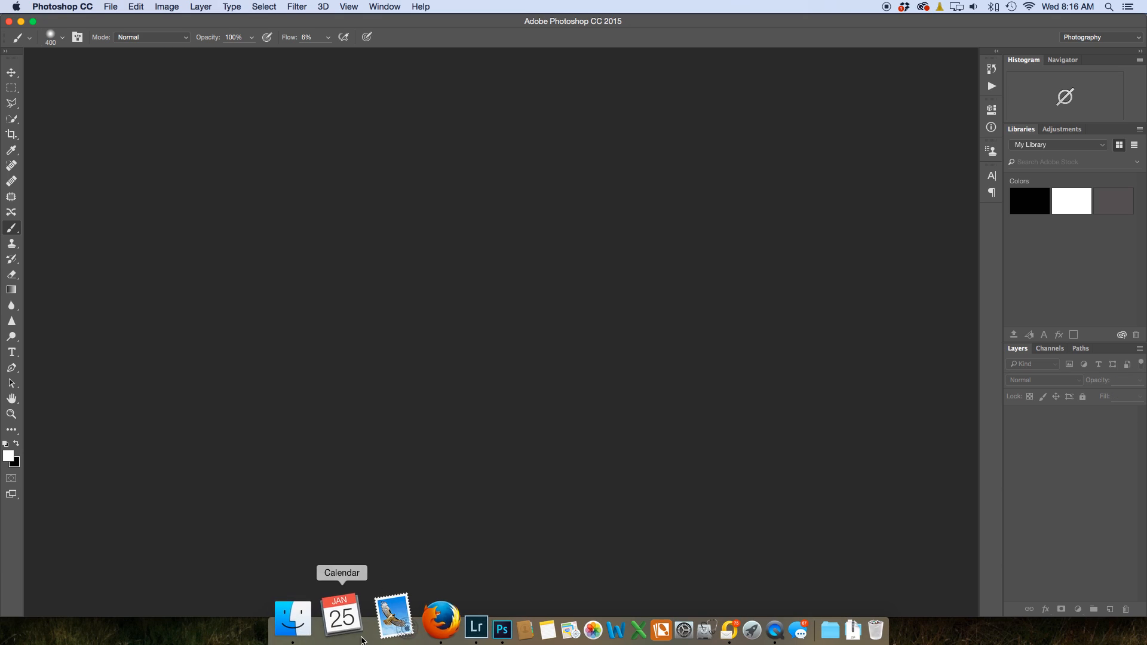
Switch to Lightroom and select ASH_6391 copy.jpg together with ASH_6390-Edit.tif, making the edited TIFF the active photo.
{"action": "left_click", "coordinate": [405, 623]}
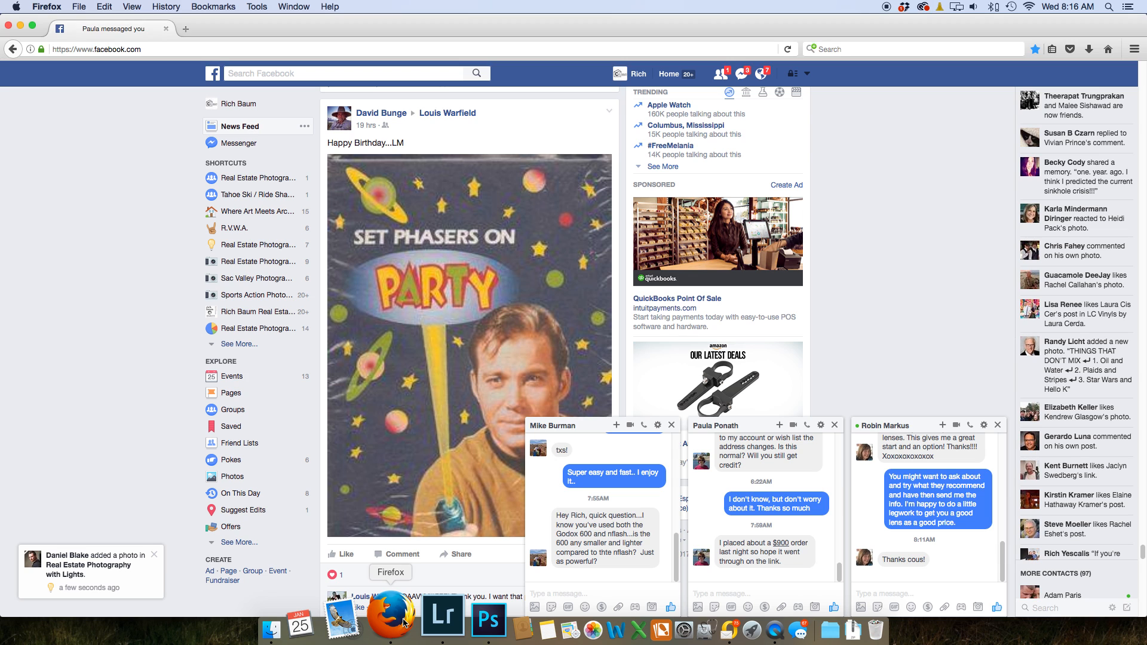
{"action": "left_click", "coordinate": [20, 25]}
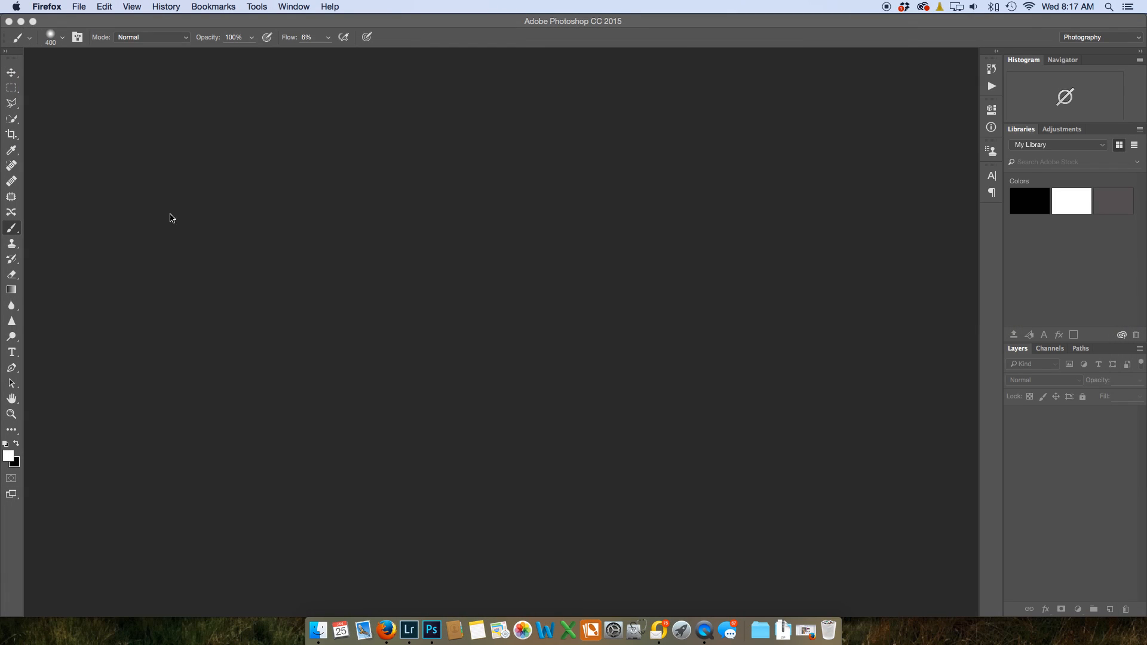
{"action": "left_click", "coordinate": [407, 622]}
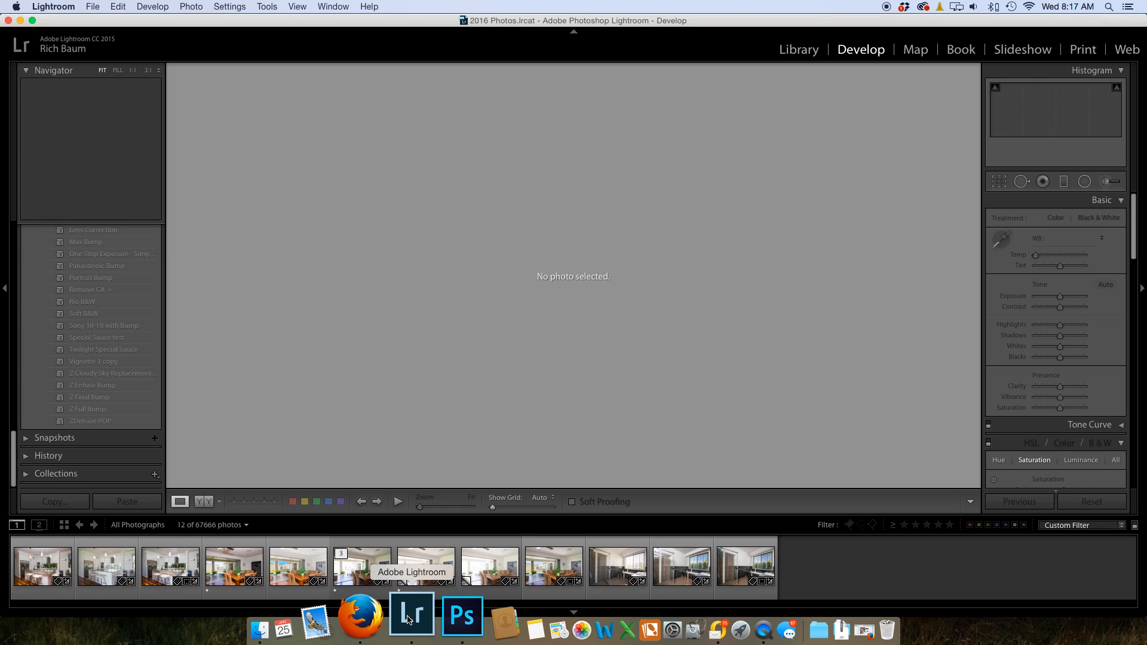
{"action": "left_click", "coordinate": [296, 569]}
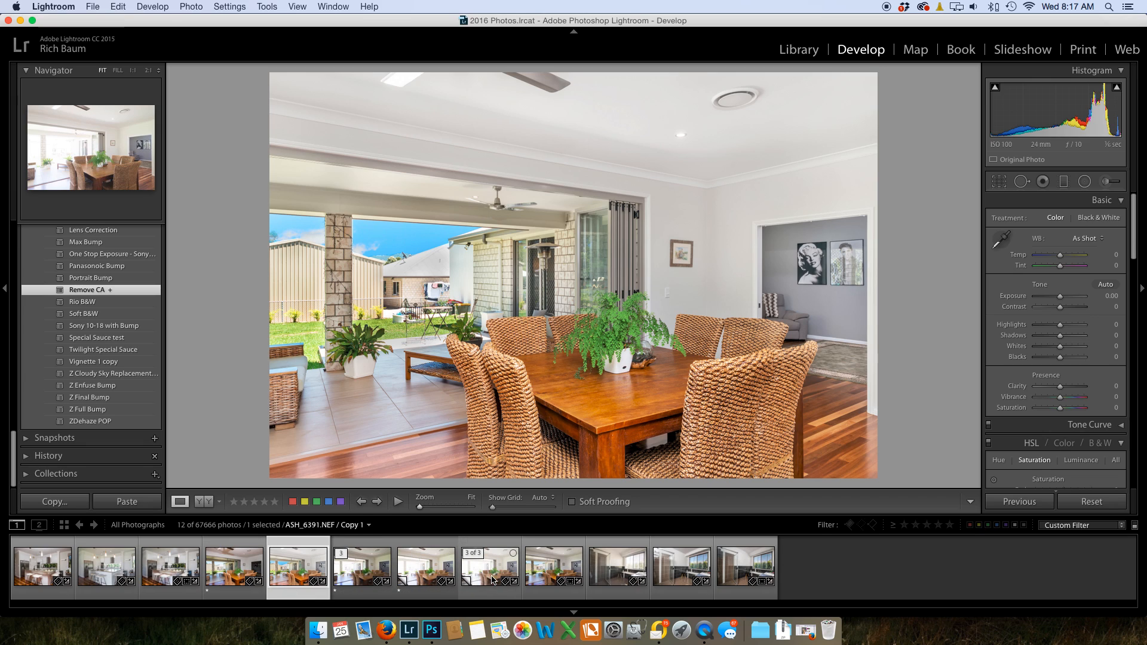
{"action": "left_click", "coordinate": [542, 575], "text": "super"}
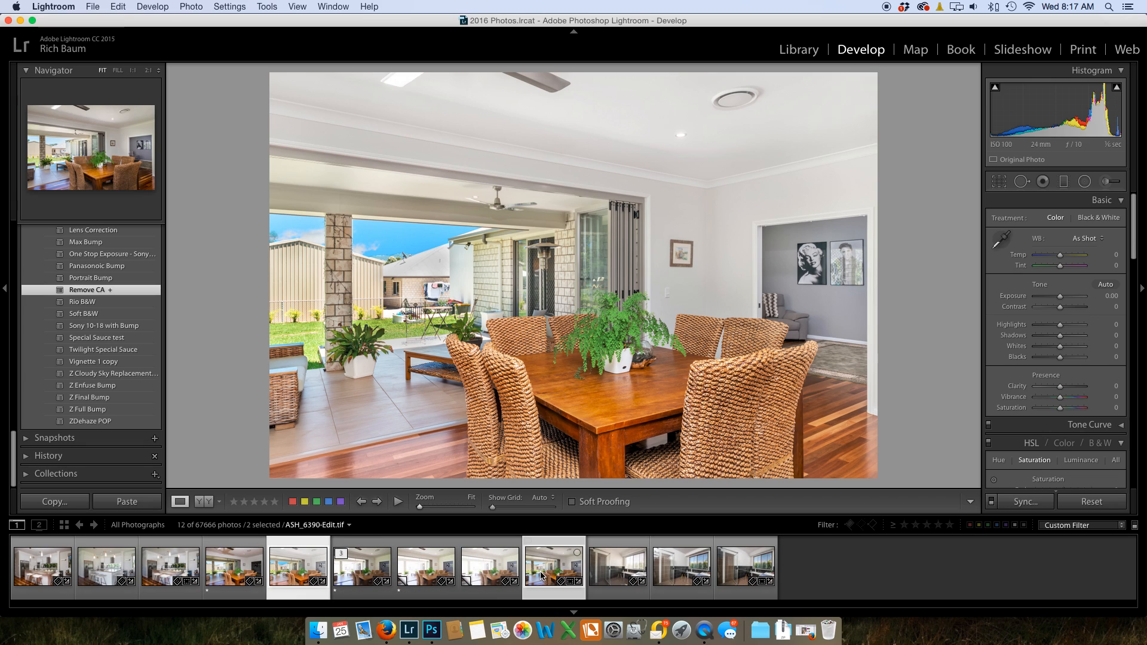
{"action": "left_click", "coordinate": [541, 575]}
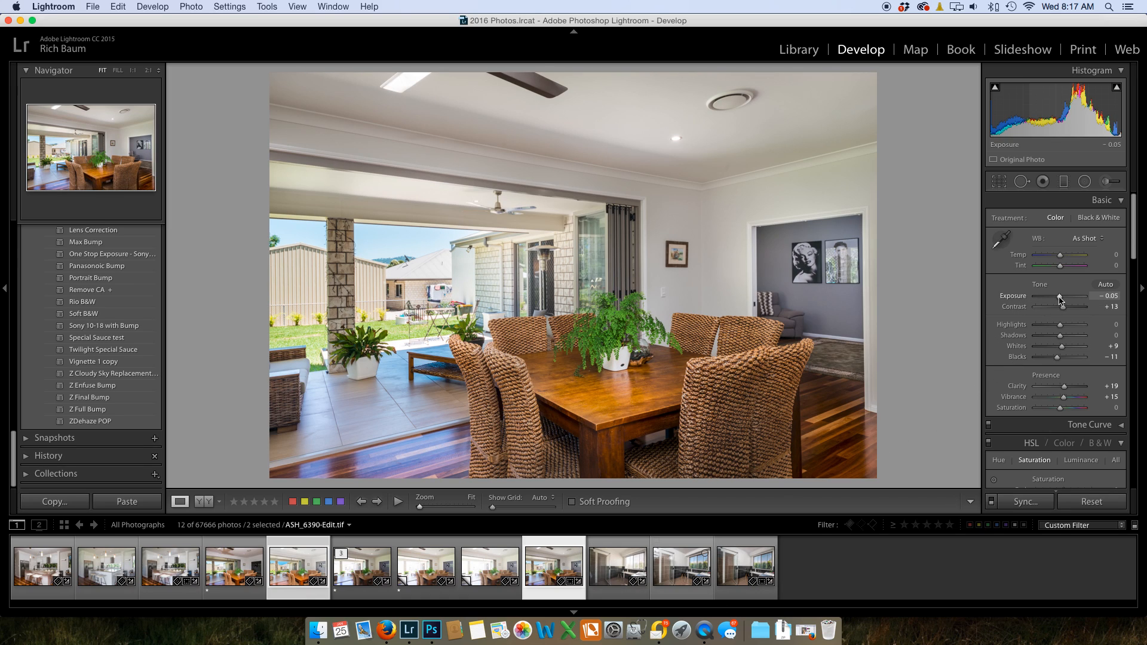
Set the exposure of ASH_6390-Edit.tif to +0.45 and try the Auto Upright correction, undoing the perspective change.
{"action": "left_click_drag", "start_coordinate": [1061, 299], "coordinate": [1063, 299]}
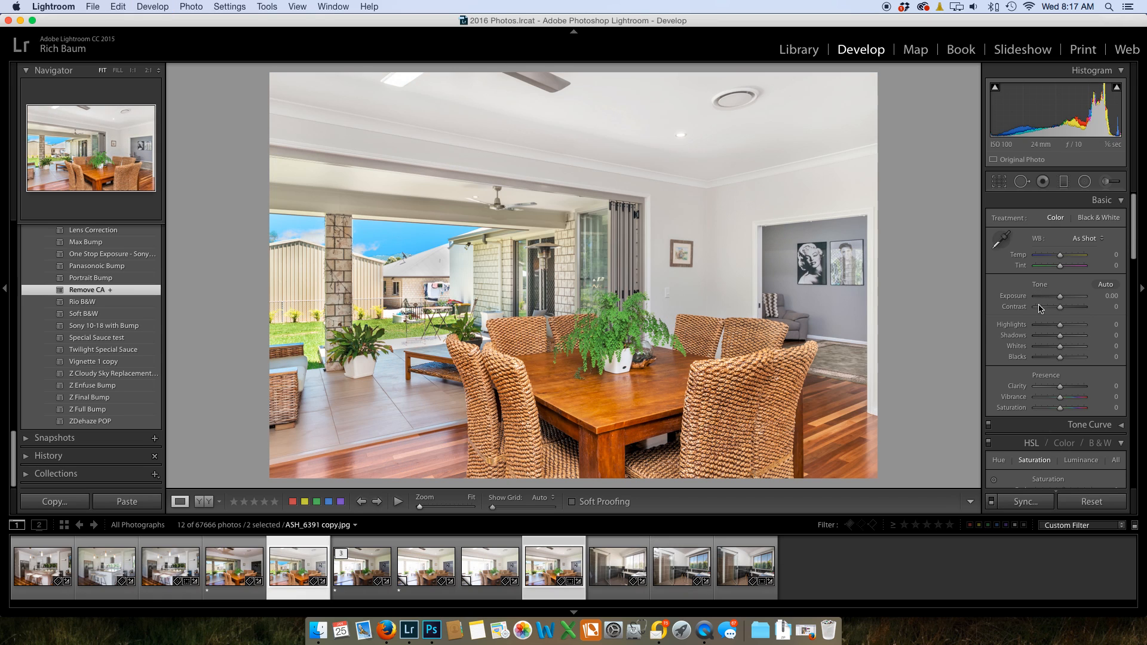
{"action": "key", "text": "Right"}
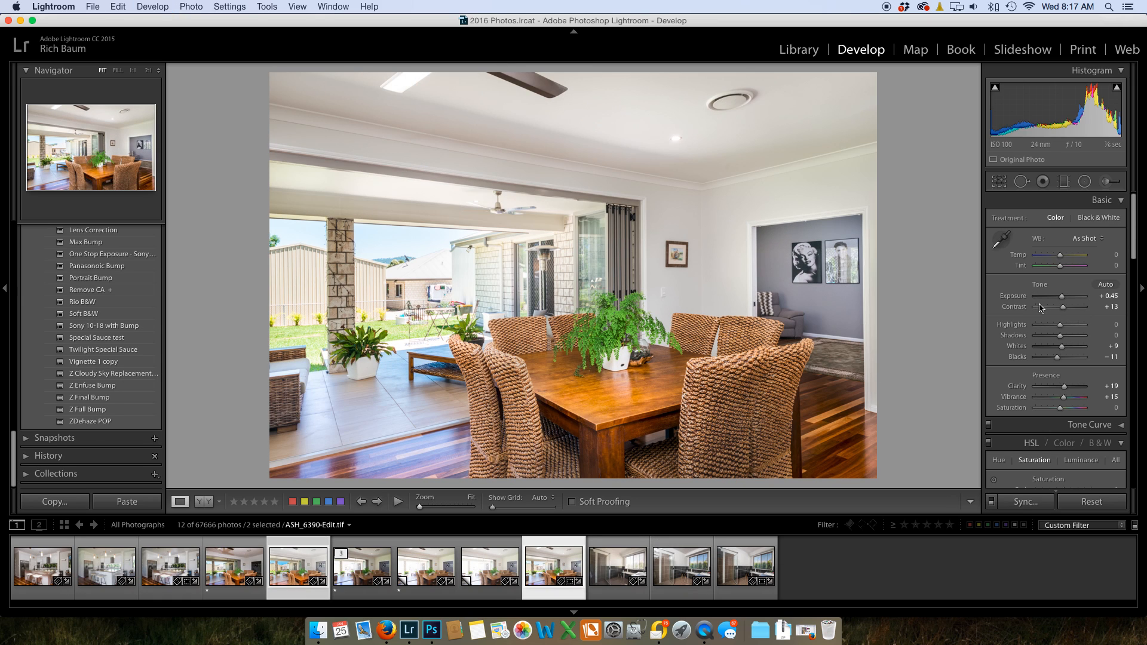
{"action": "scroll", "coordinate": [1036, 325], "scroll_direction": "down", "scroll_amount": 15}
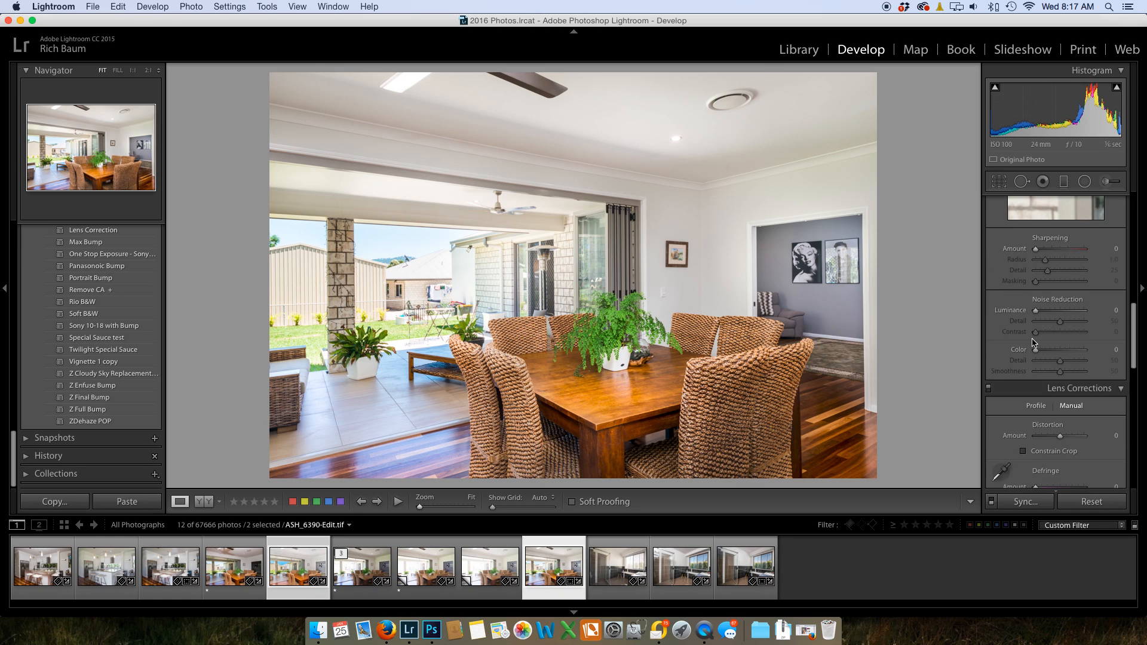
{"action": "scroll", "coordinate": [1033, 344], "scroll_direction": "down", "scroll_amount": 5}
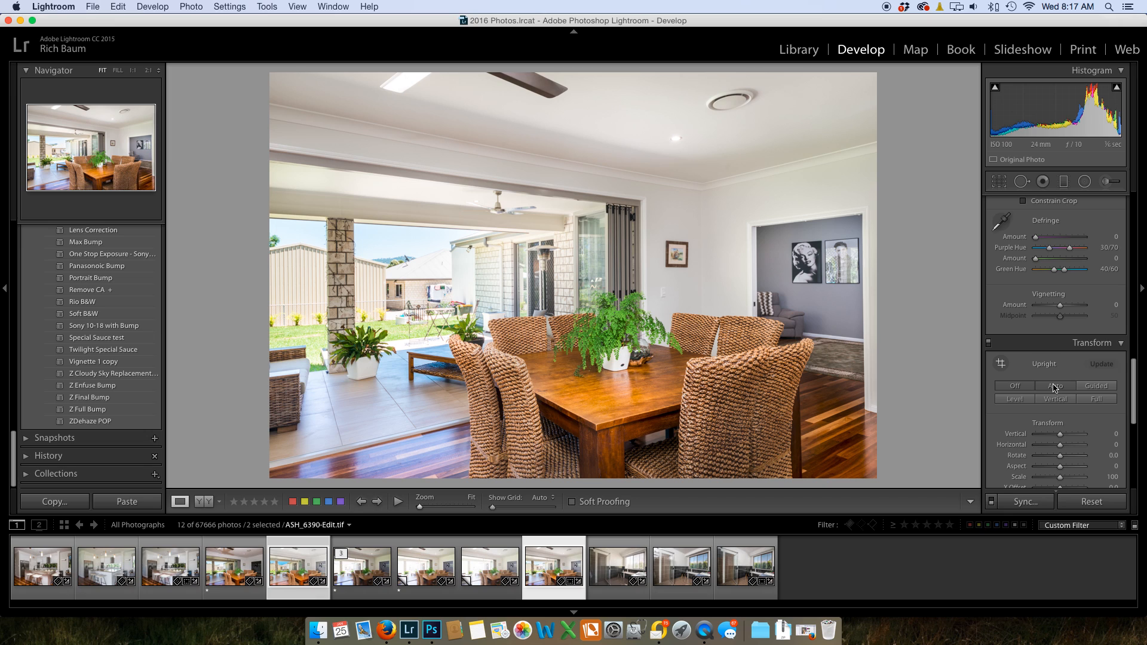
{"action": "left_click", "coordinate": [1055, 386]}
{"action": "key", "text": "super+z"}
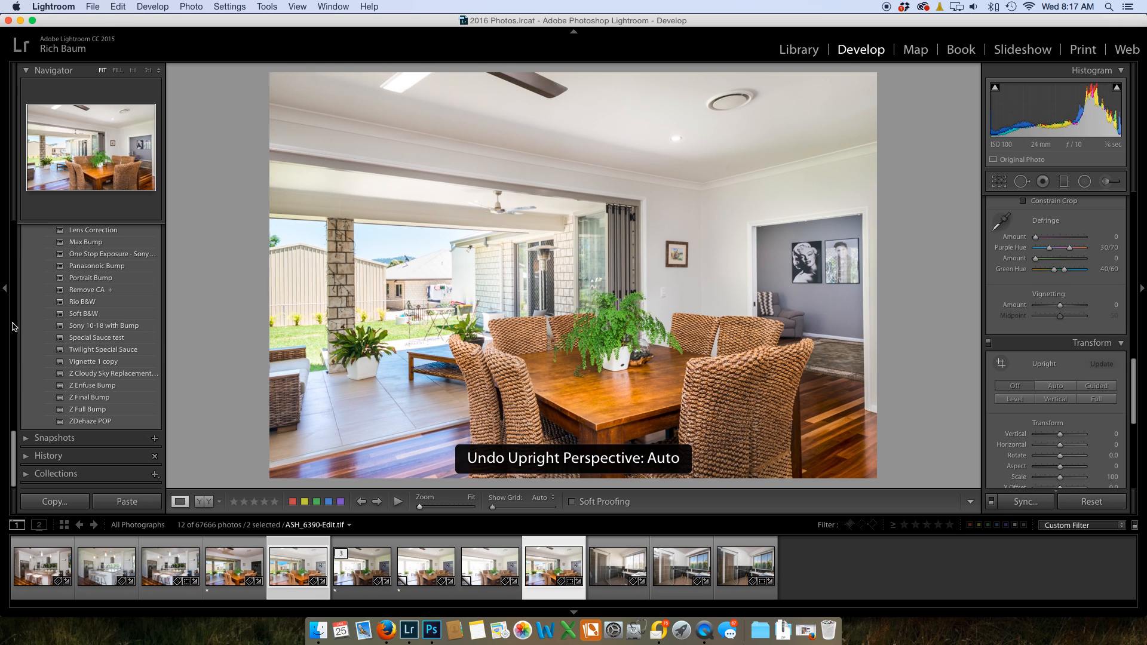
Apply the Z Final Bump preset to ASH_6390-Edit.tif and correct its perspective.
{"action": "left_click", "coordinate": [76, 398]}
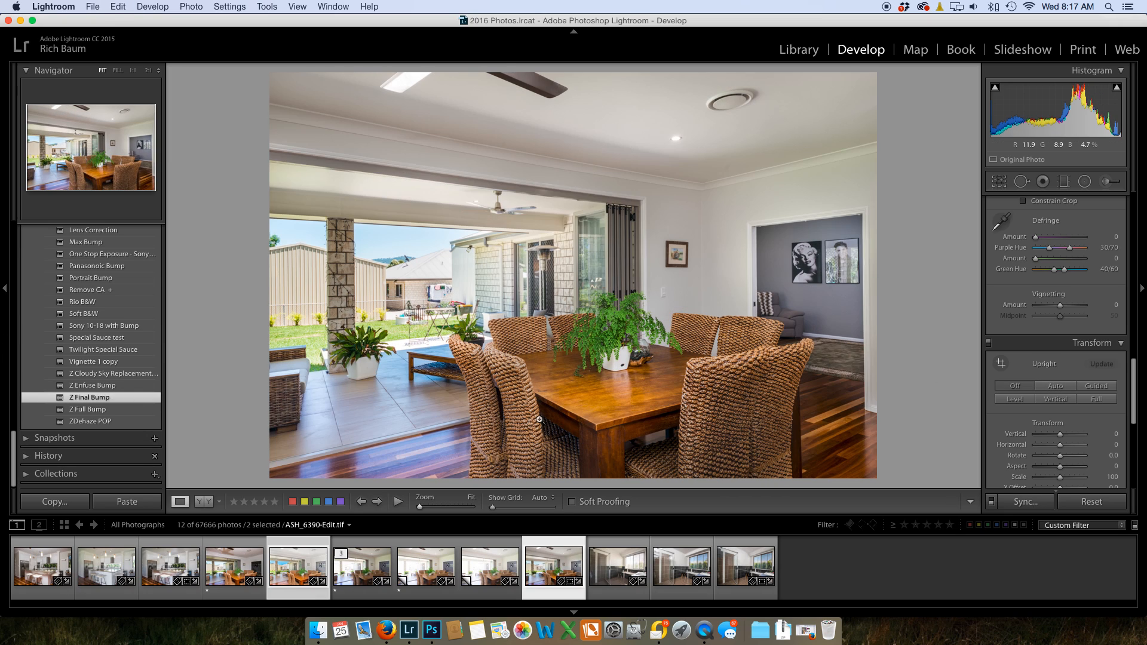
{"action": "left_click", "coordinate": [1054, 434]}
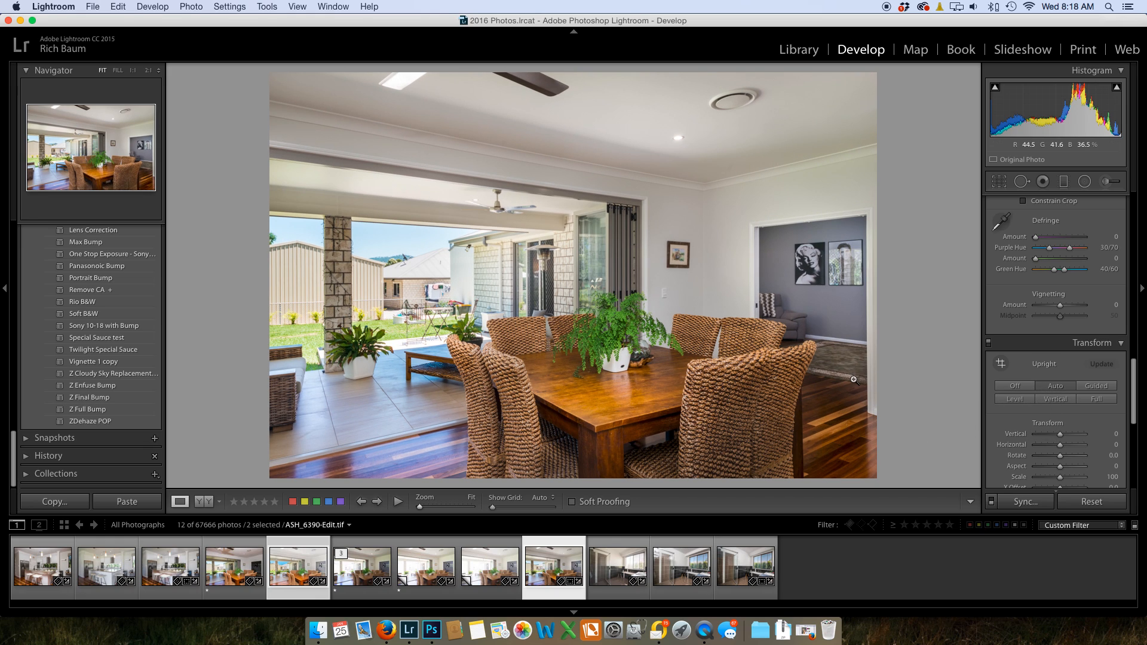
Compare the finished ASH_6390-Edit.tif with ASH_6391 copy.jpg by switching between the two selected photos.
{"action": "key", "text": "super+Left"}
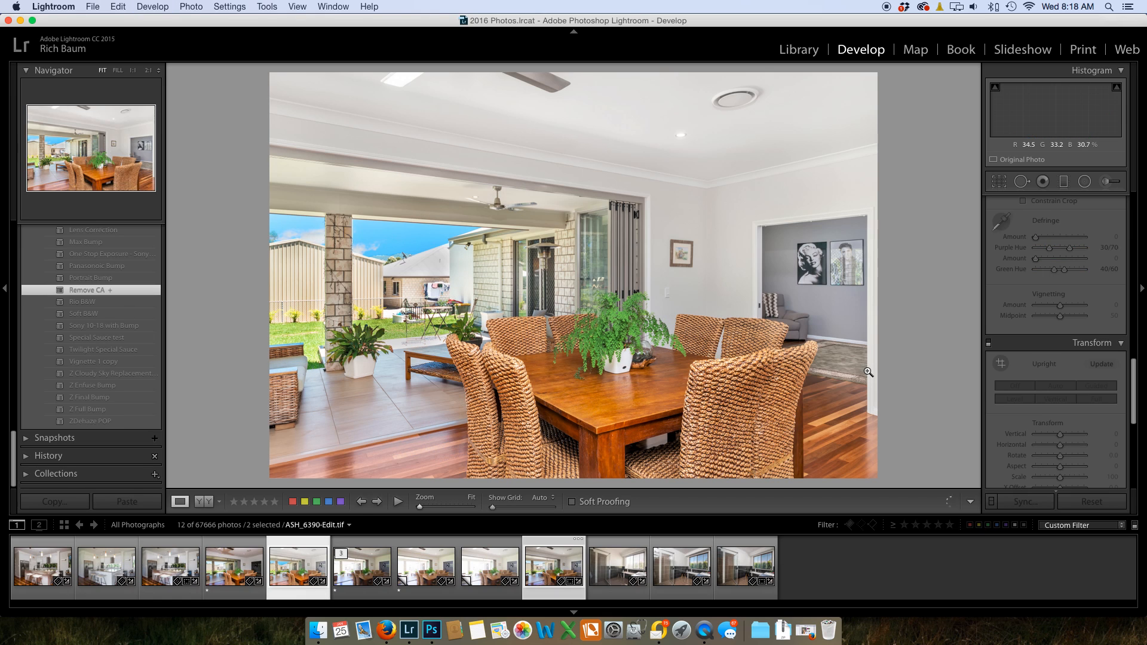
{"action": "key", "text": "super+Right"}
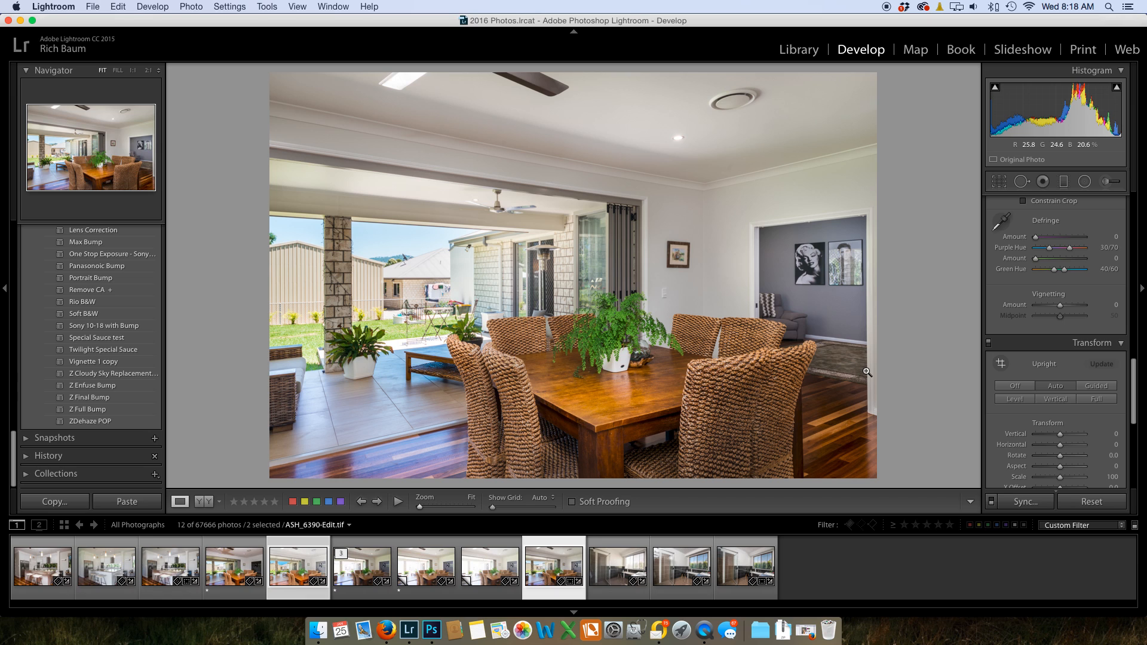
{"action": "key", "text": "super+Left"}
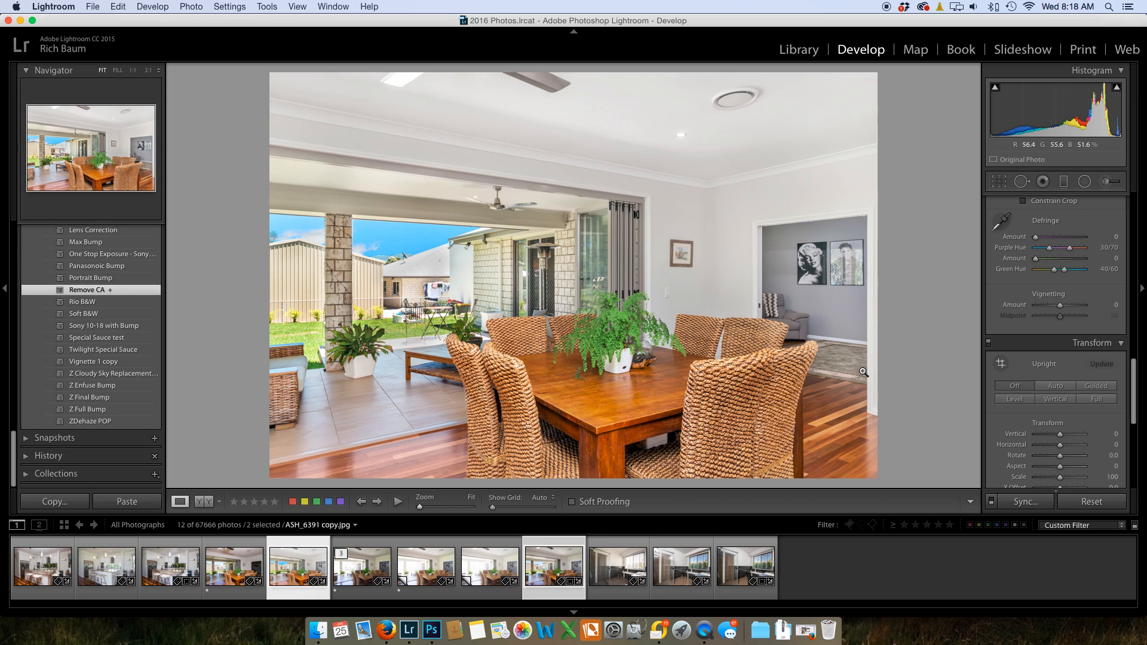
Compare the outdoor view and ceiling in ASH_6391 copy.jpg and ASH_6390-Edit.tif by alternating between them again.
{"action": "key", "text": "super+Right"}
{"action": "key", "text": "super+Left"}
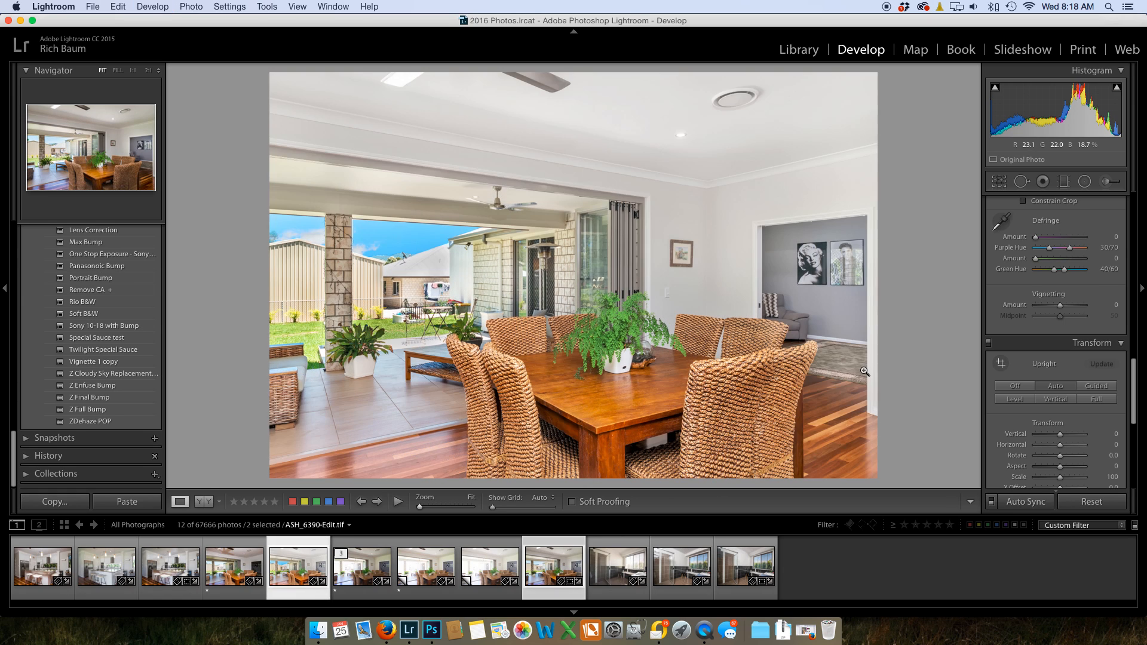
{"action": "key", "text": "super+Left"}
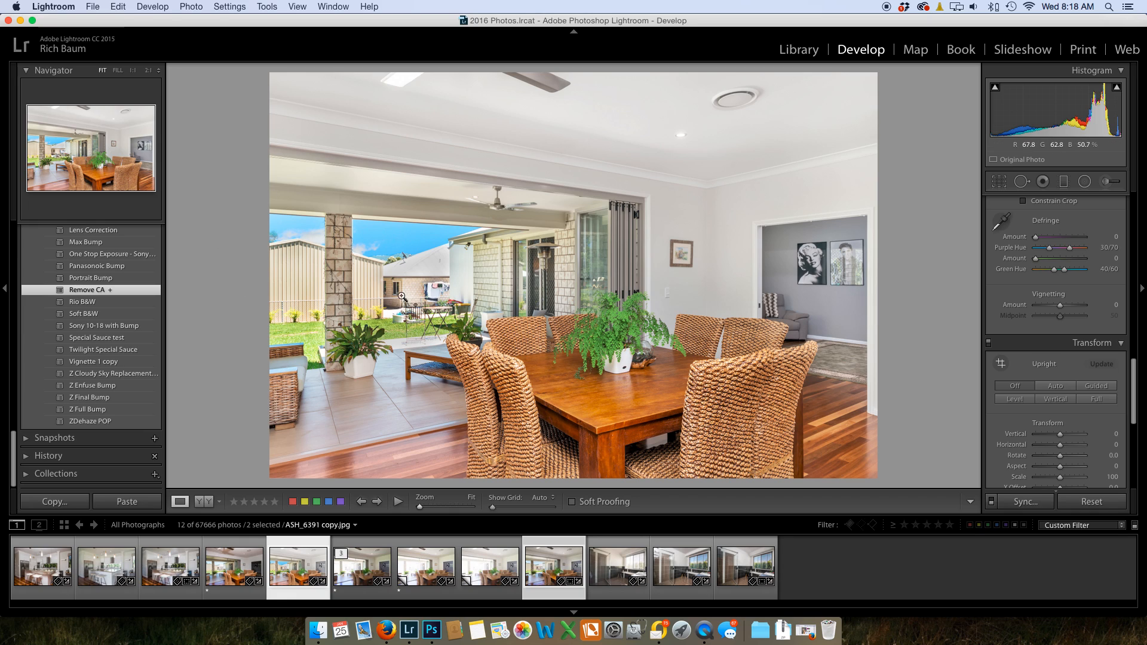
{"action": "key", "text": "super+Right"}
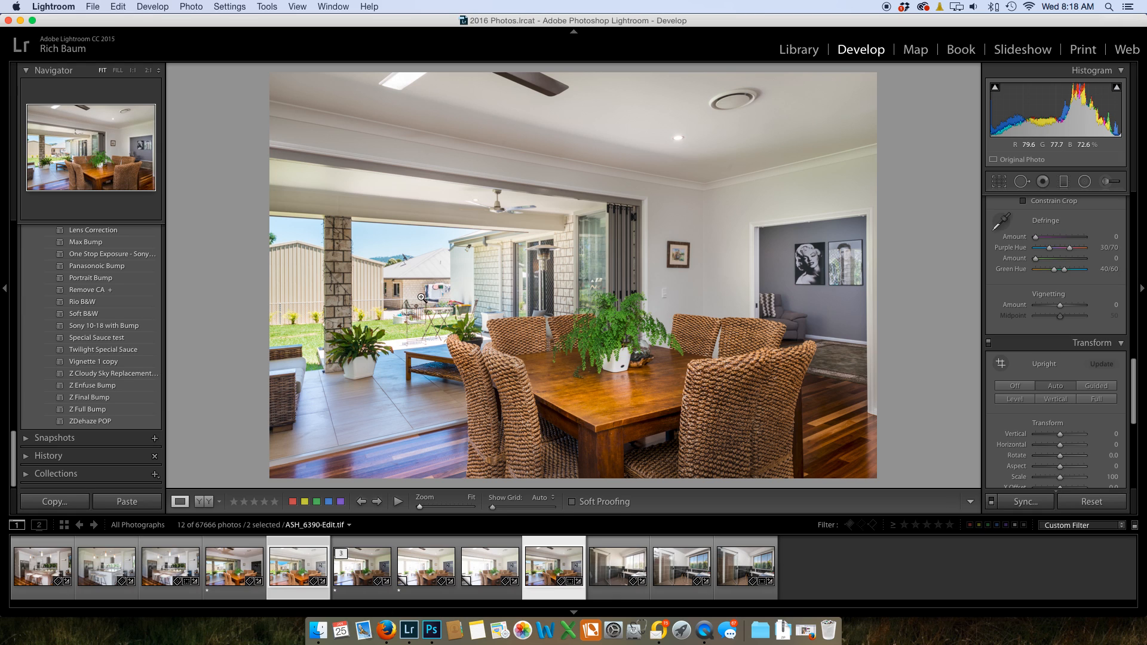
{"action": "key", "text": "super+Left"}
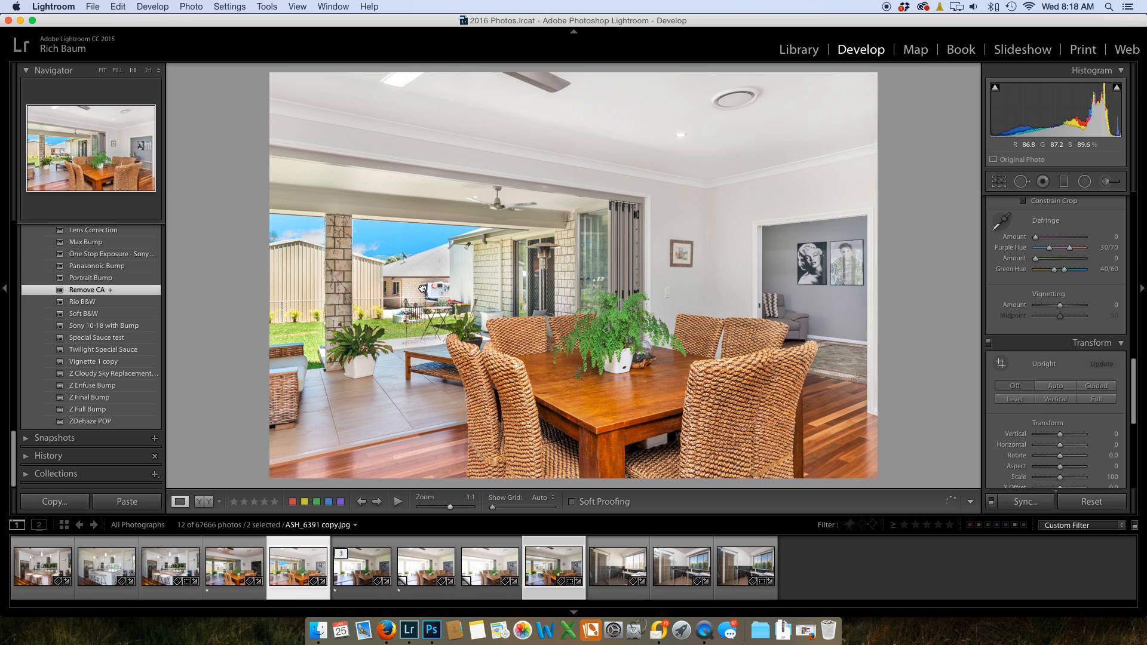
Examine the neighbouring house and the lounge doorway side of ASH_6391 copy.jpg at 1:1, and return to ASH_6390-Edit.tif for comparison.
{"action": "left_click", "coordinate": [423, 289]}
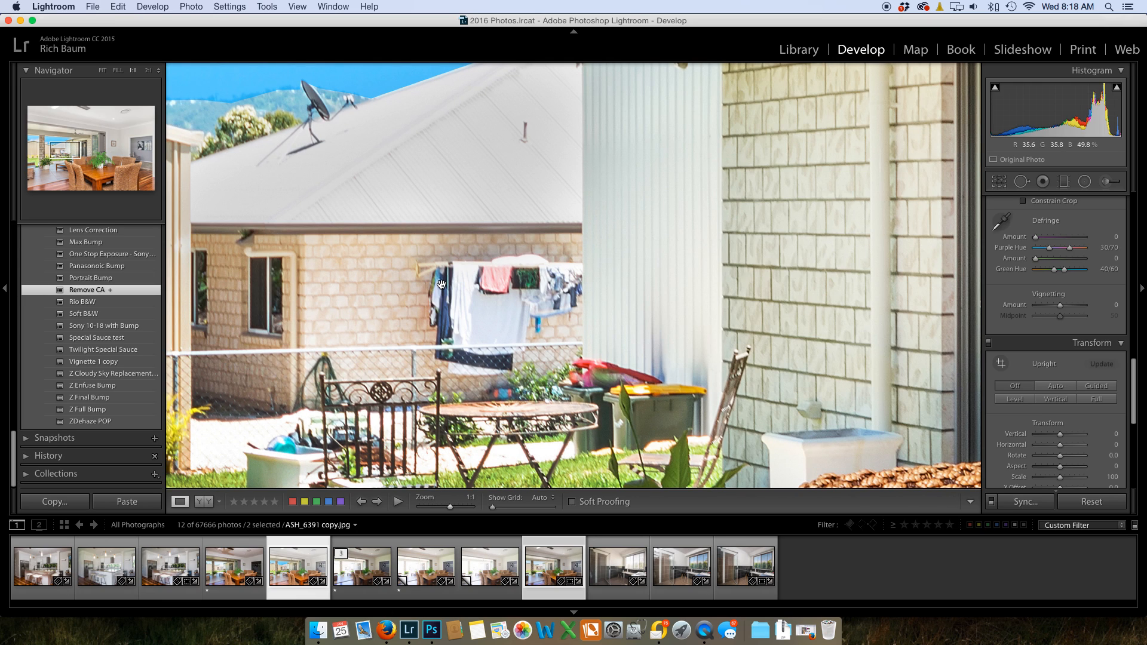
{"action": "left_click_drag", "start_coordinate": [441, 285], "coordinate": [780, 350]}
{"action": "left_click_drag", "start_coordinate": [639, 327], "coordinate": [379, 304]}
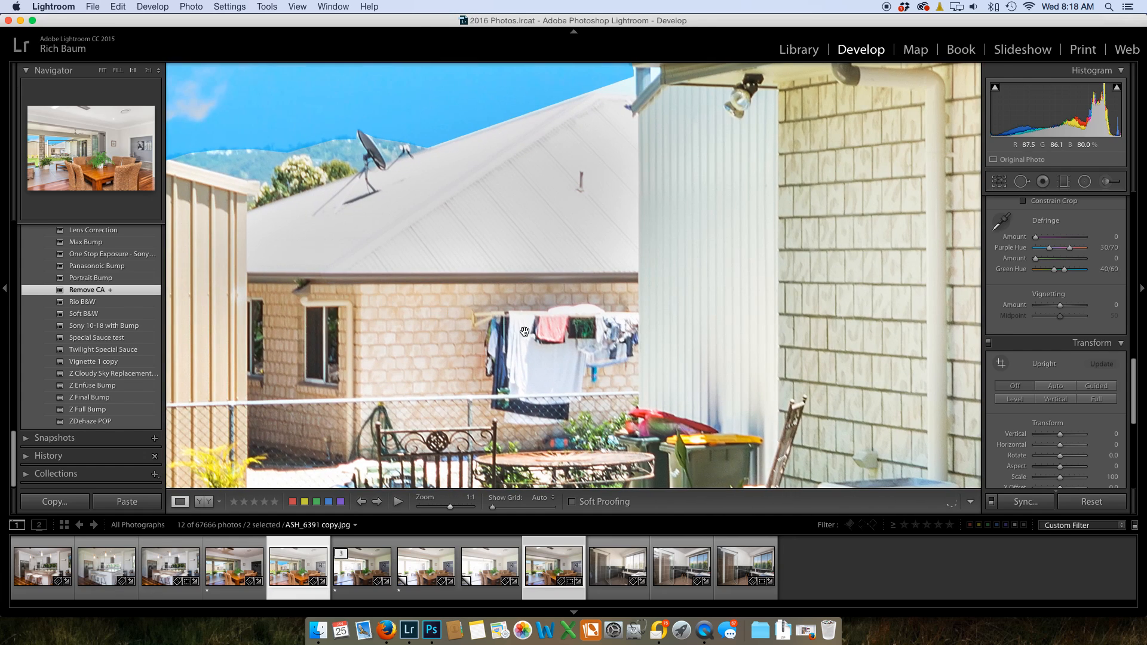
{"action": "left_click", "coordinate": [525, 332]}
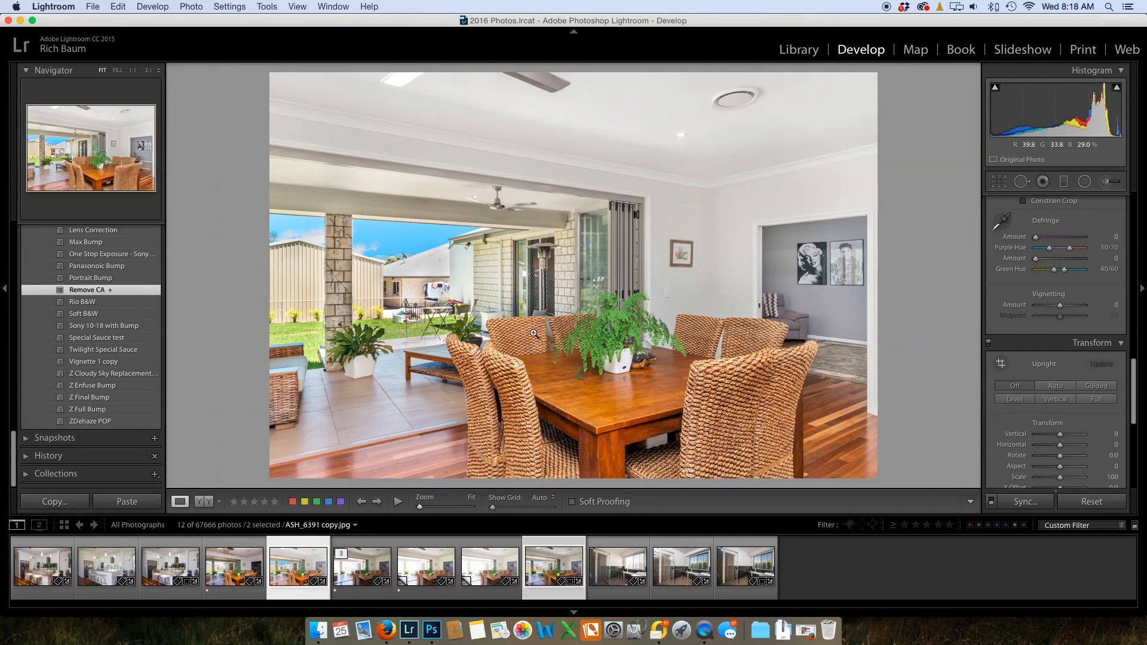
{"action": "left_click", "coordinate": [815, 343]}
{"action": "left_click_drag", "start_coordinate": [812, 307], "coordinate": [640, 353]}
{"action": "left_click", "coordinate": [640, 353]}
{"action": "key", "text": "super+Right"}
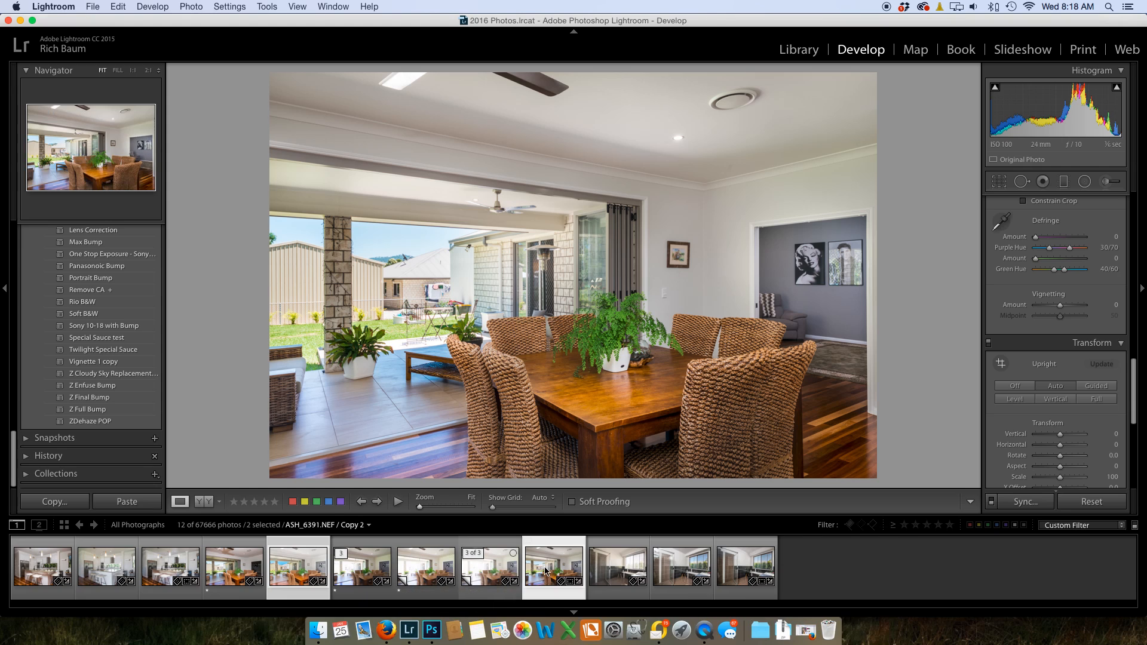
{"action": "left_click", "coordinate": [545, 565]}
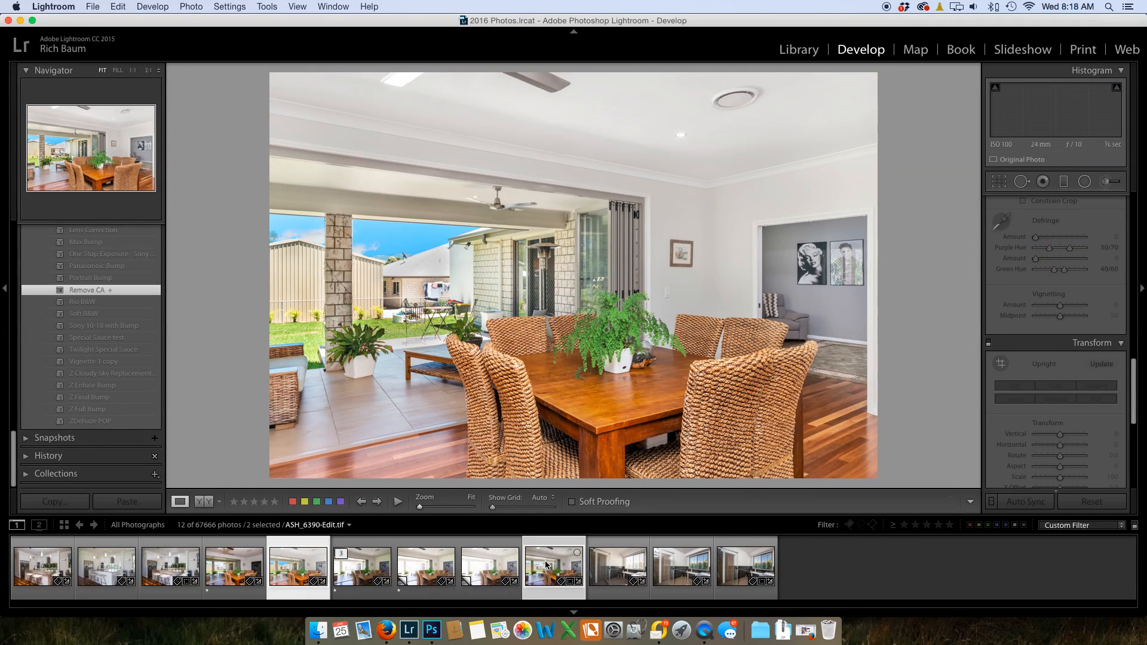
Open the bathroom photo ASH_6402.NEF after viewing ASH_6400.NEF, and reset its develop settings.
{"action": "left_click", "coordinate": [603, 575]}
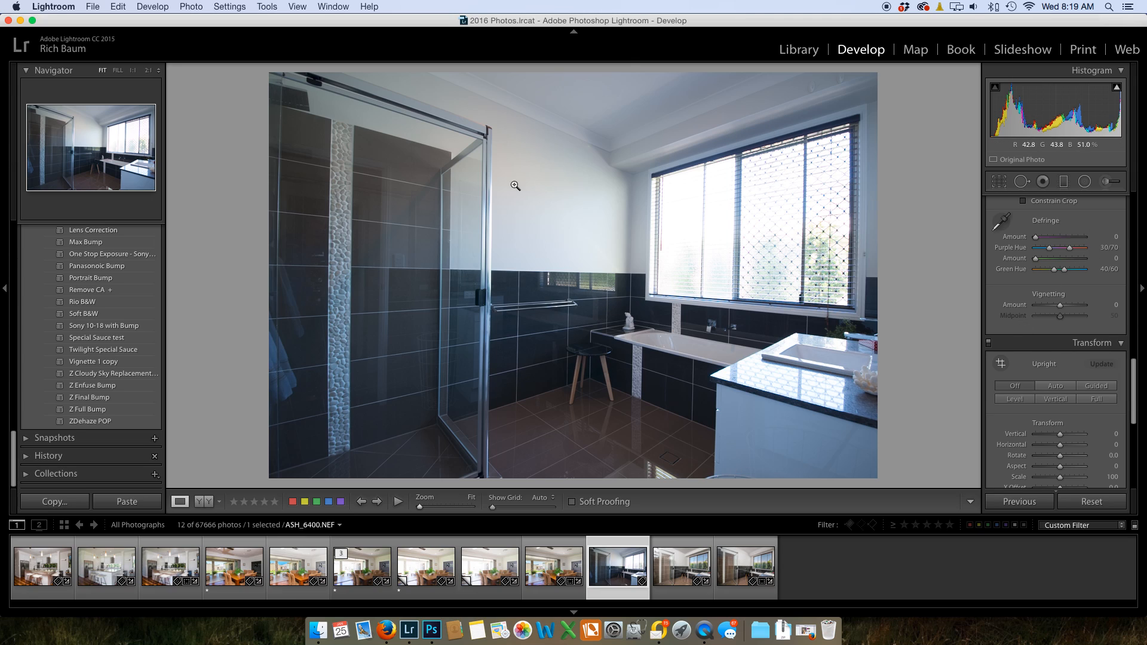
{"action": "left_click", "coordinate": [685, 569]}
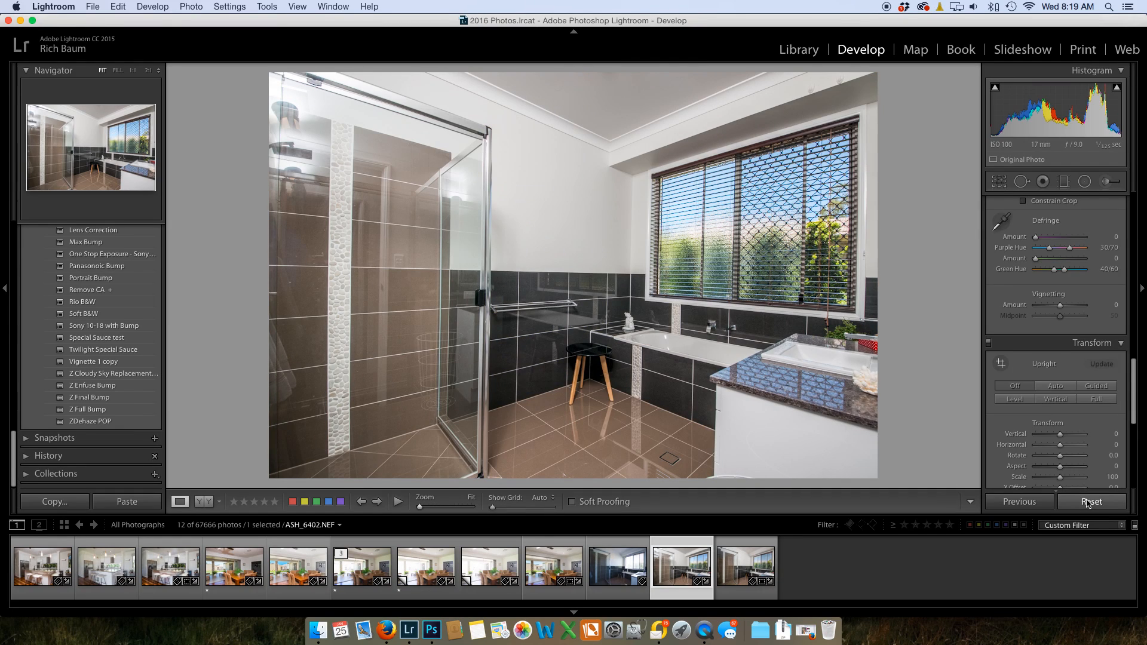
{"action": "left_click", "coordinate": [1088, 504]}
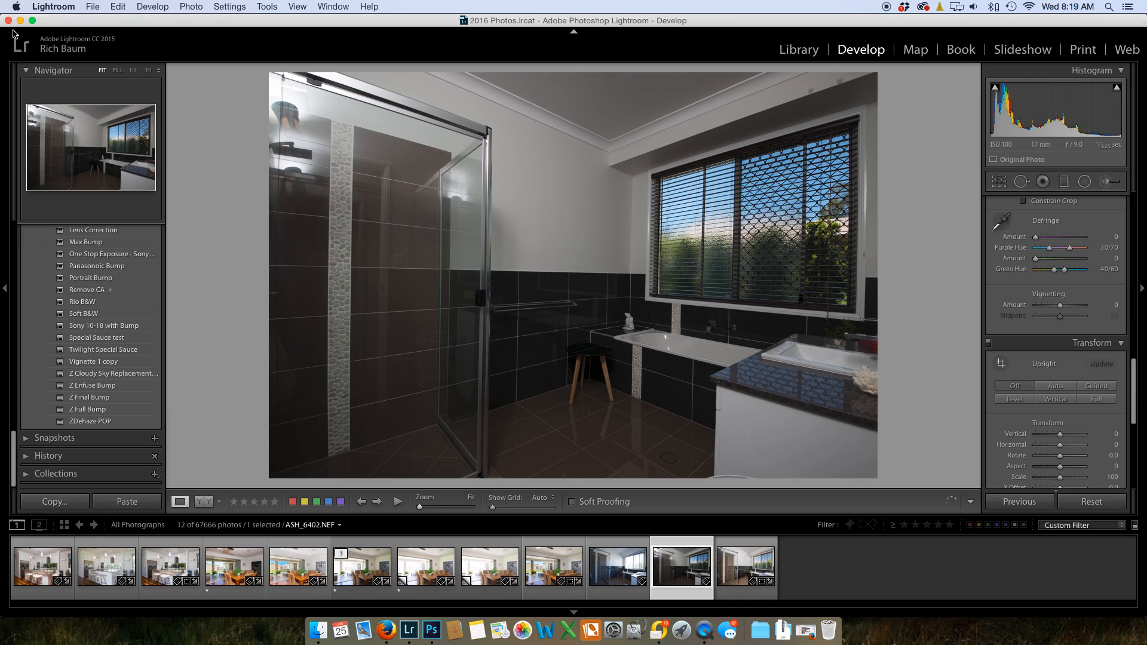
Inspect the reflection in the shower glass of ASH_6402.NEF at 1:1, and return to the full view.
{"action": "left_click", "coordinate": [288, 117]}
{"action": "left_click_drag", "start_coordinate": [287, 116], "coordinate": [398, 226]}
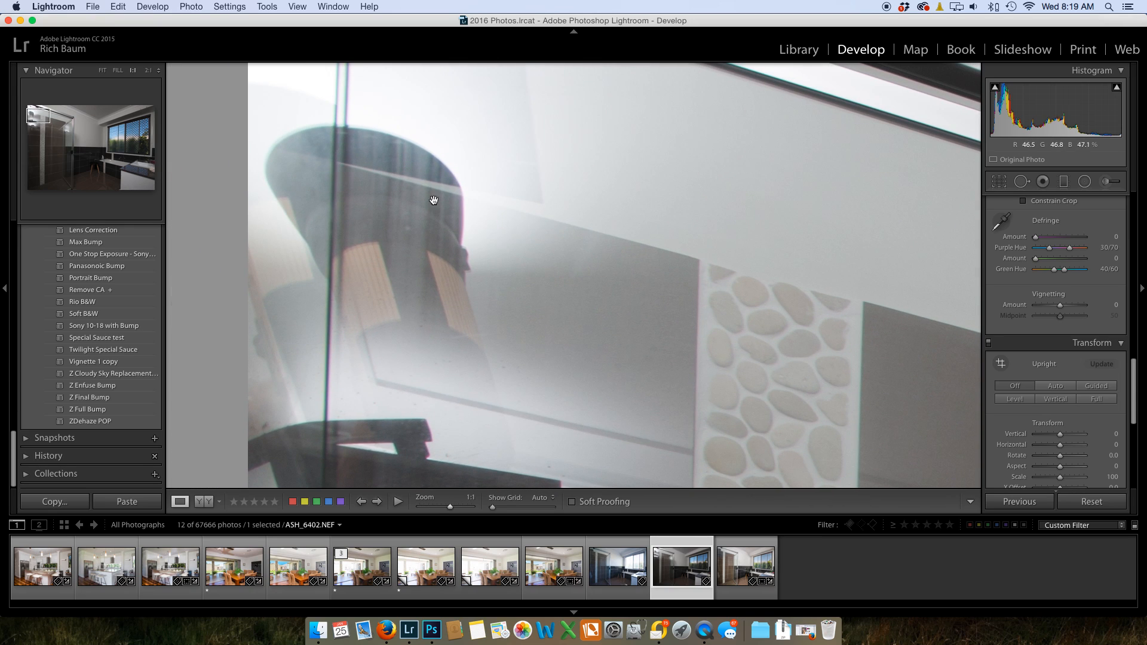
{"action": "left_click", "coordinate": [410, 247]}
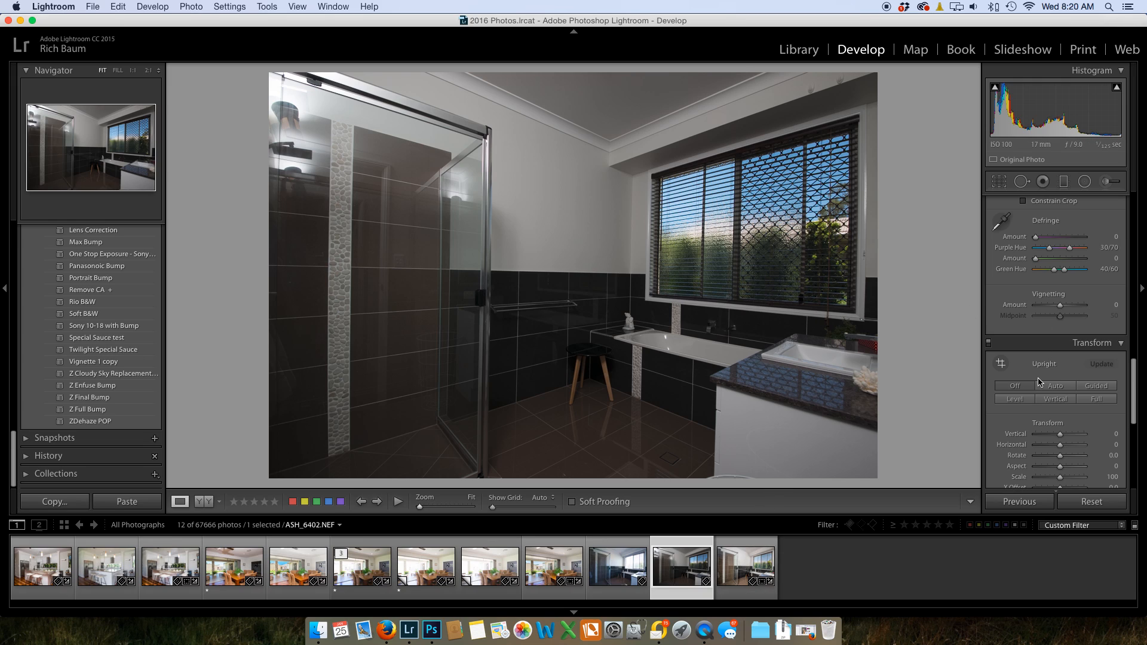
Apply the Z Full Bump preset to ASH_6402.NEF and set its exposure to +1.50.
{"action": "left_click", "coordinate": [96, 410]}
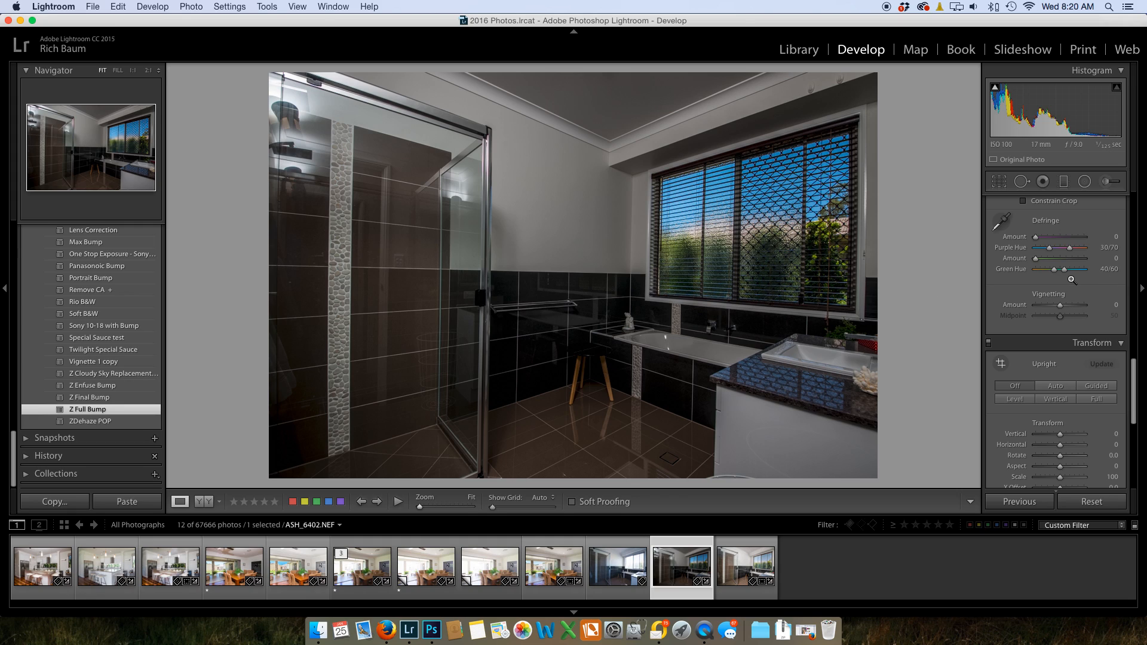
{"action": "scroll", "coordinate": [1072, 280], "scroll_direction": "up", "scroll_amount": 10}
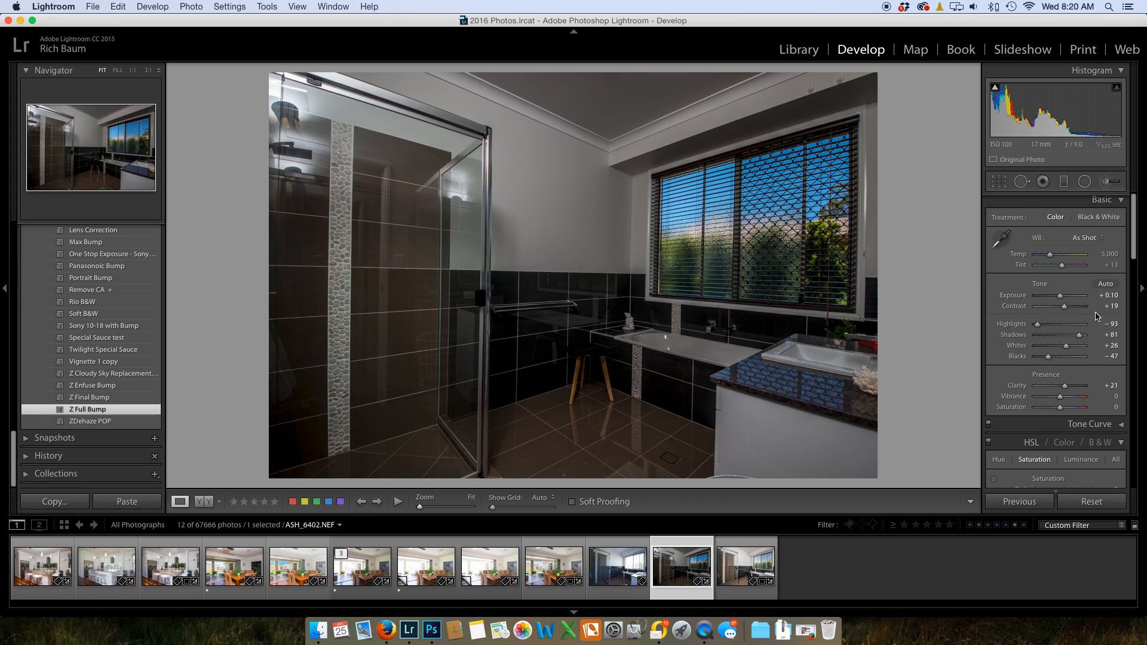
{"action": "left_click", "coordinate": [1109, 295]}
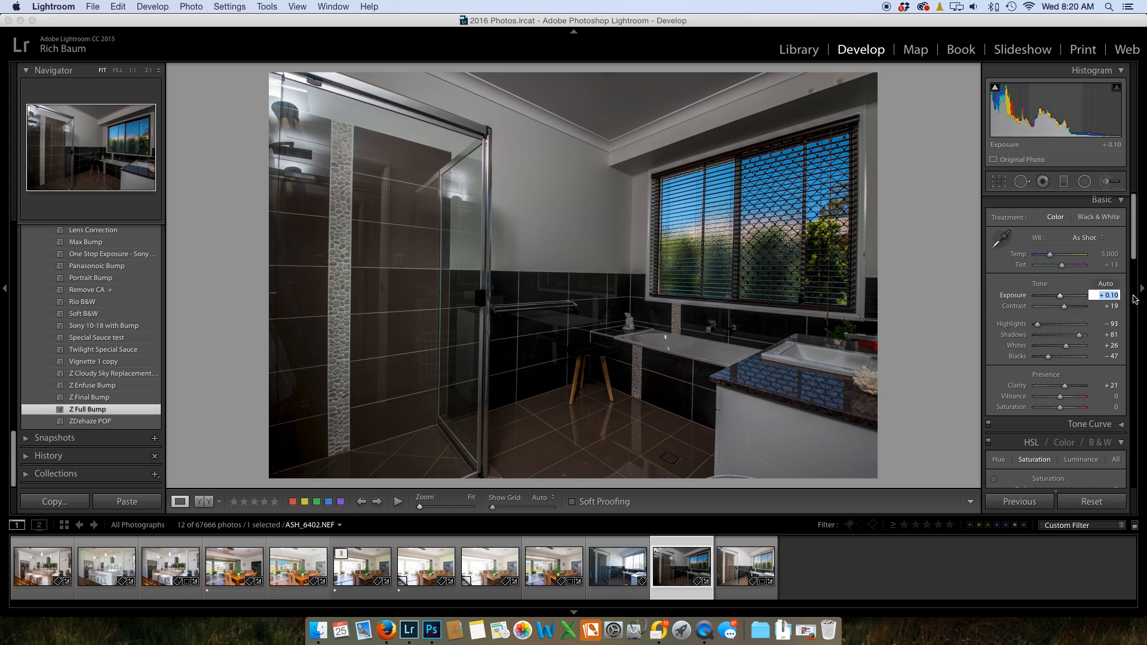
{"action": "type", "text": "1"}
{"action": "key", "text": "Return"}
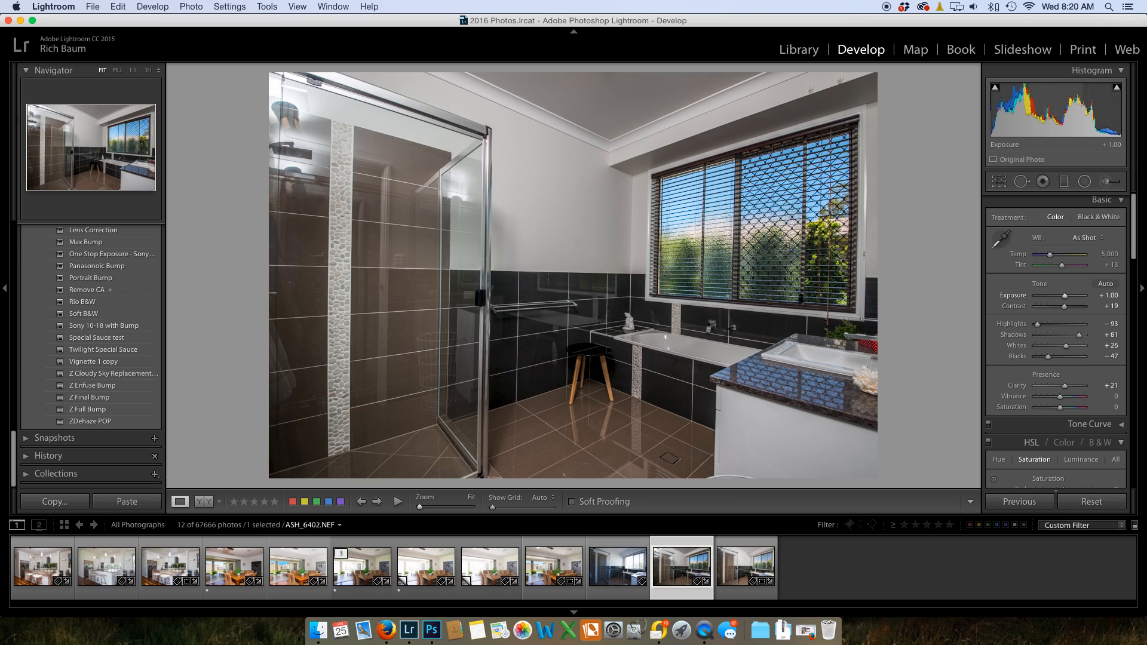
{"action": "left_click", "coordinate": [1114, 294]}
{"action": "type", "text": "1.5"}
{"action": "key", "text": "Return"}
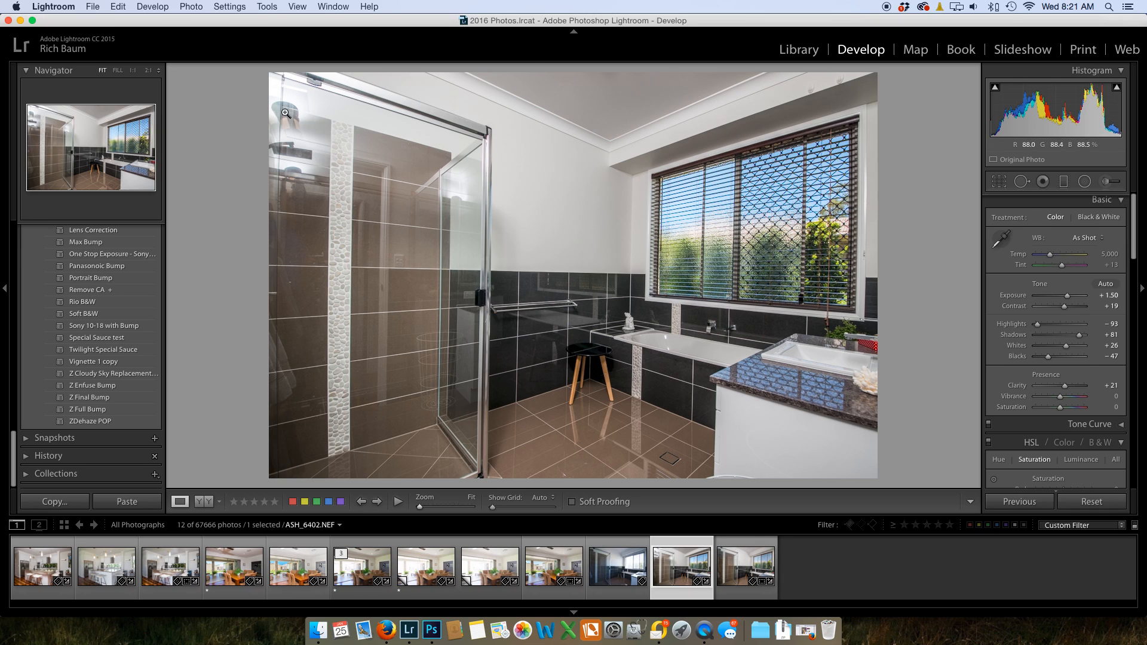
Correct the white balance of ASH_6400.NEF by sampling the white wall beside the shower, and raise its exposure to +1.20.
{"action": "left_click", "coordinate": [612, 567]}
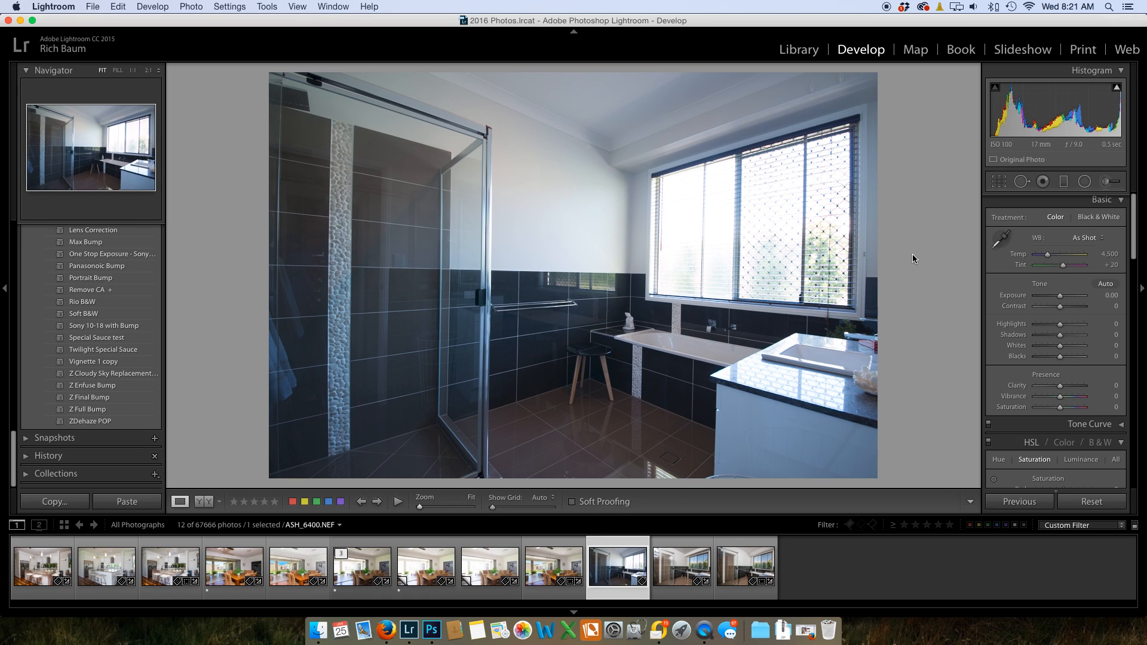
{"action": "left_click", "coordinate": [1004, 239]}
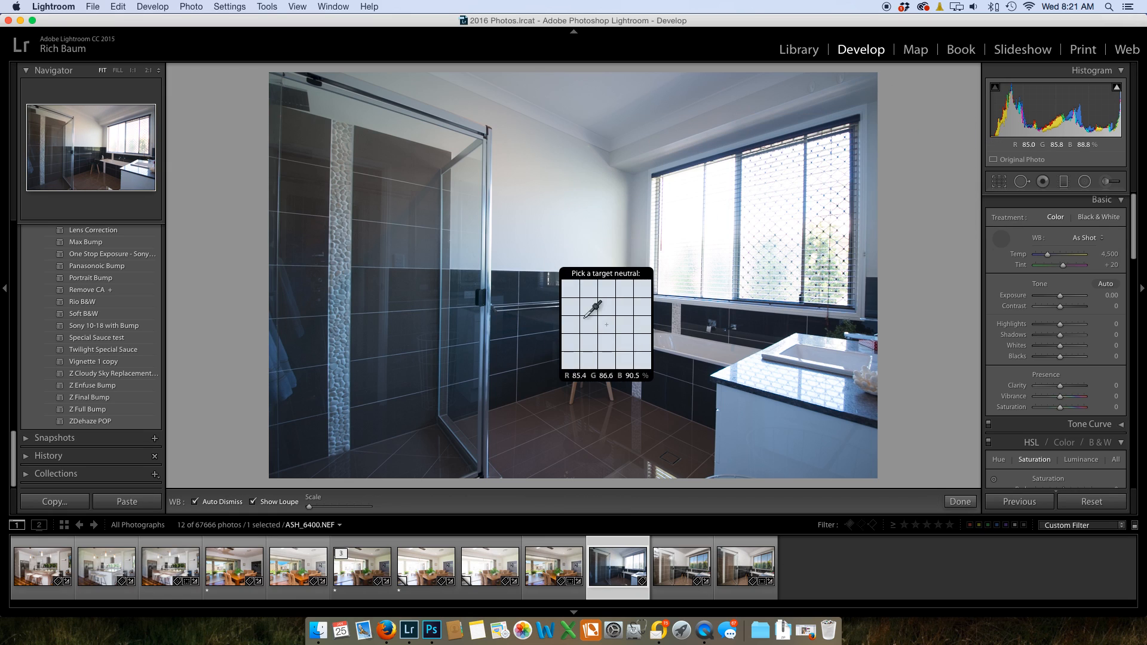
{"action": "left_click", "coordinate": [793, 442]}
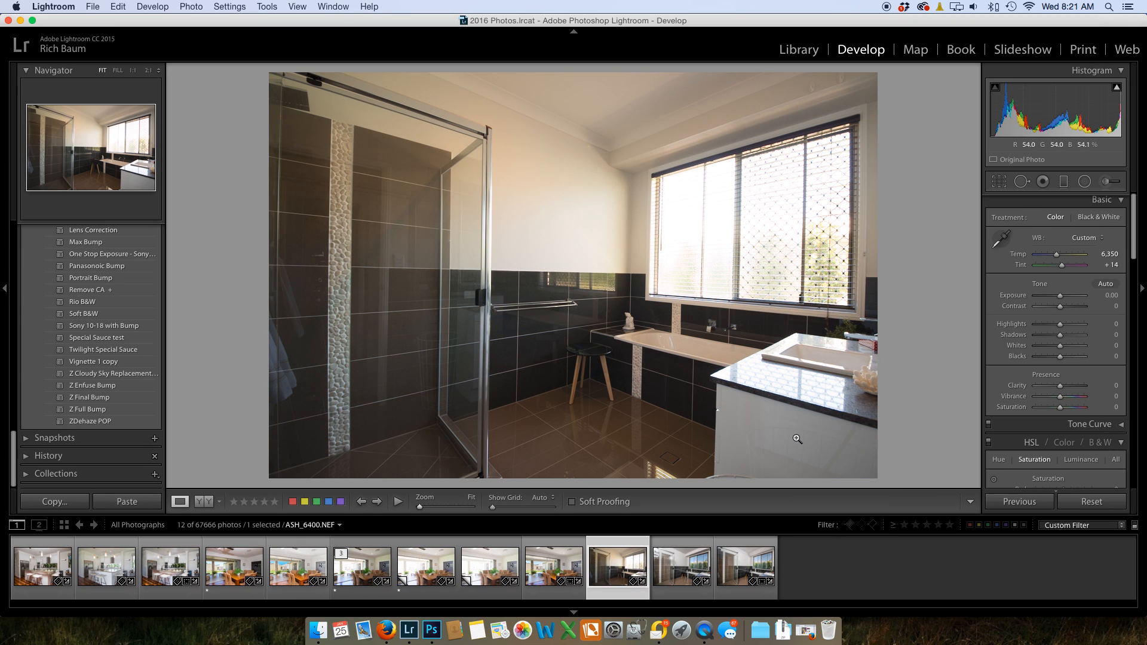
{"action": "key", "text": "cmd+z"}
{"action": "left_click", "coordinate": [1001, 238]}
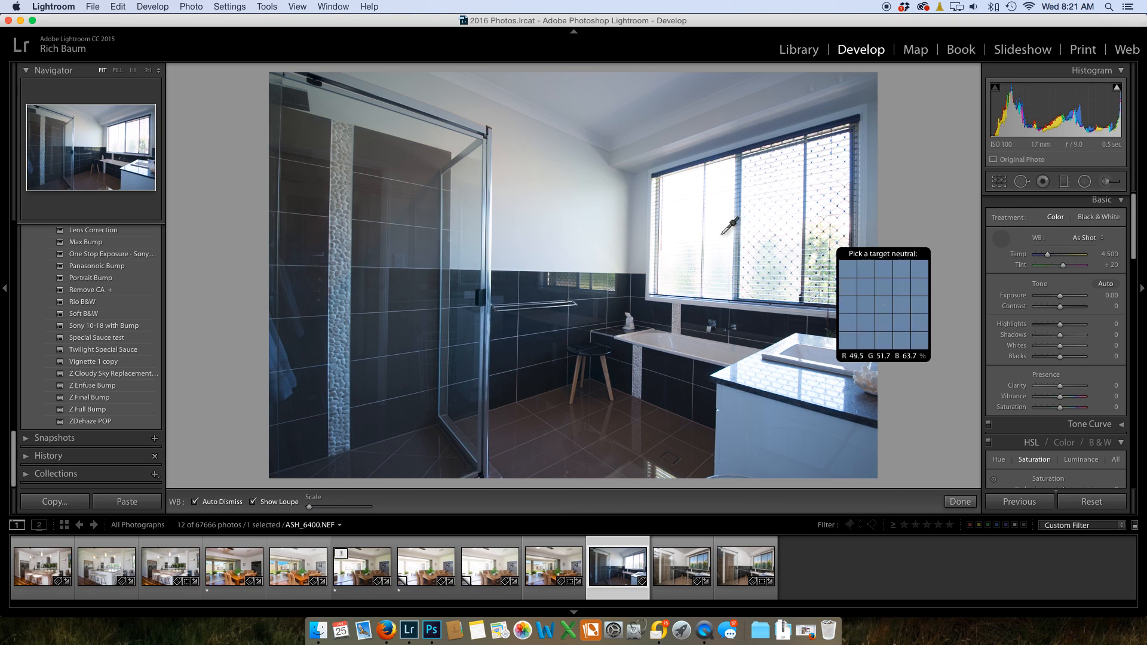
{"action": "left_click", "coordinate": [557, 212]}
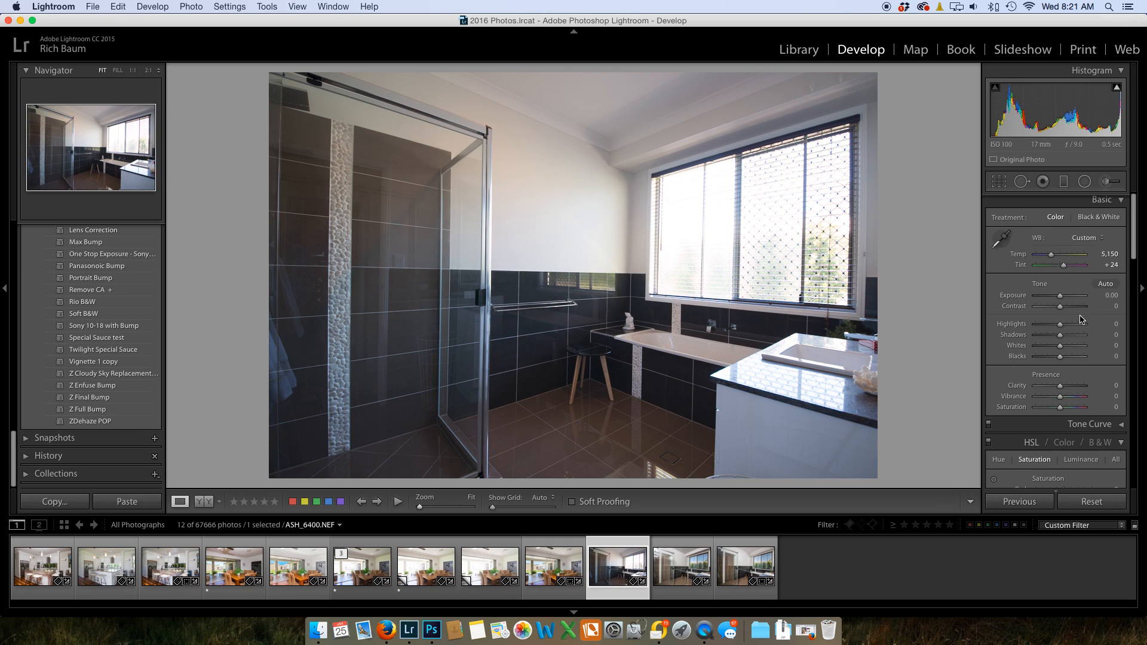
{"action": "left_click_drag", "start_coordinate": [1060, 299], "coordinate": [1068, 299]}
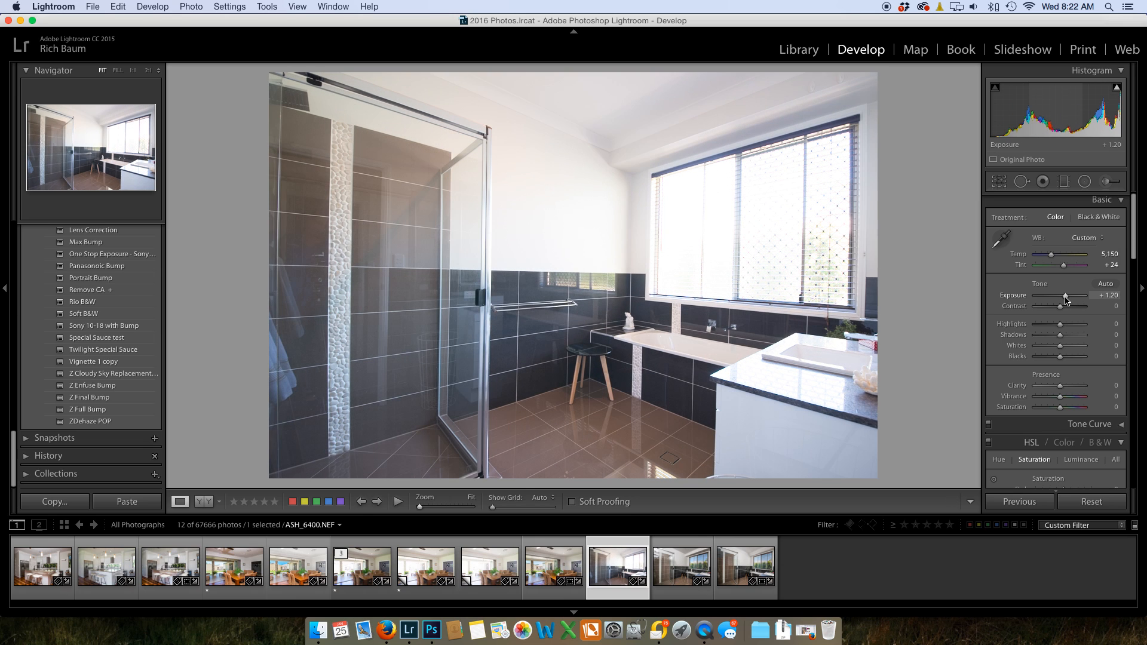
Compare the shower reflections and window in ASH_6400.NEF and ASH_6402.NEF by switching between the two bathroom photos.
{"action": "key", "text": "Left"}
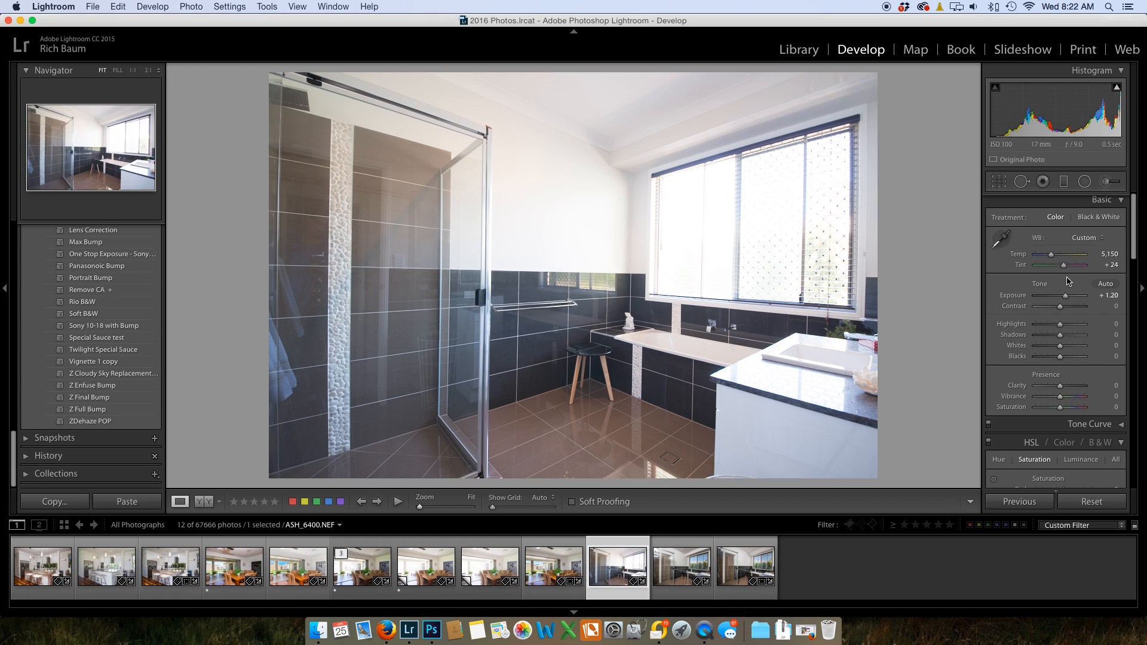
{"action": "key", "text": "Right"}
{"action": "key", "text": "Left"}
{"action": "key", "text": "Left"}
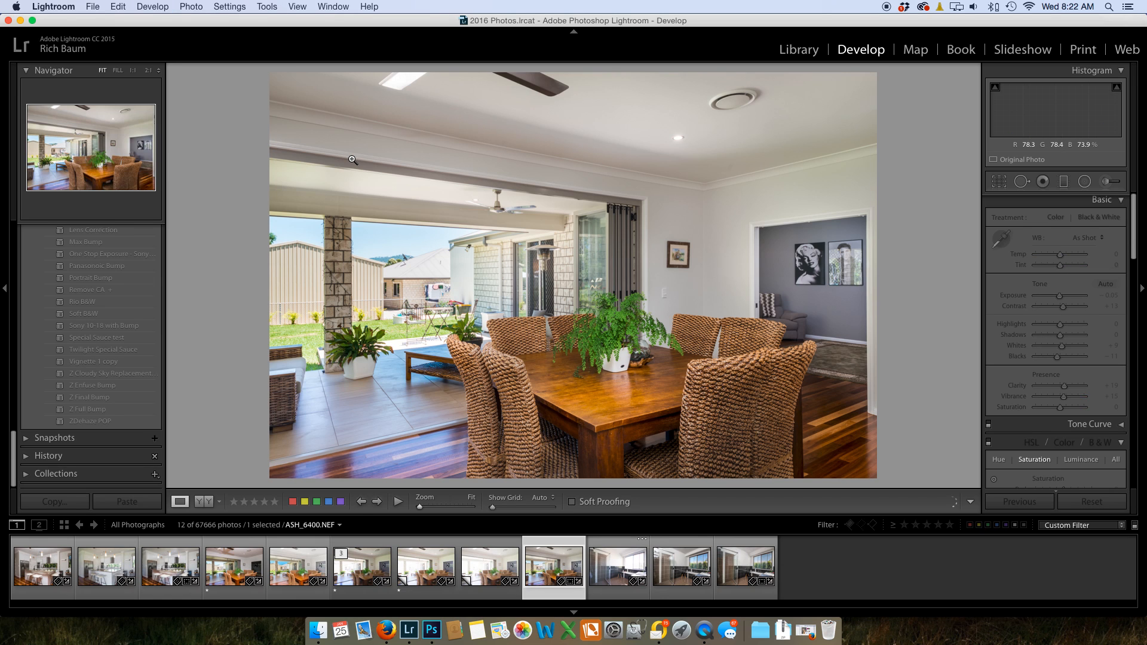
{"action": "key", "text": "Right"}
{"action": "key", "text": "Right"}
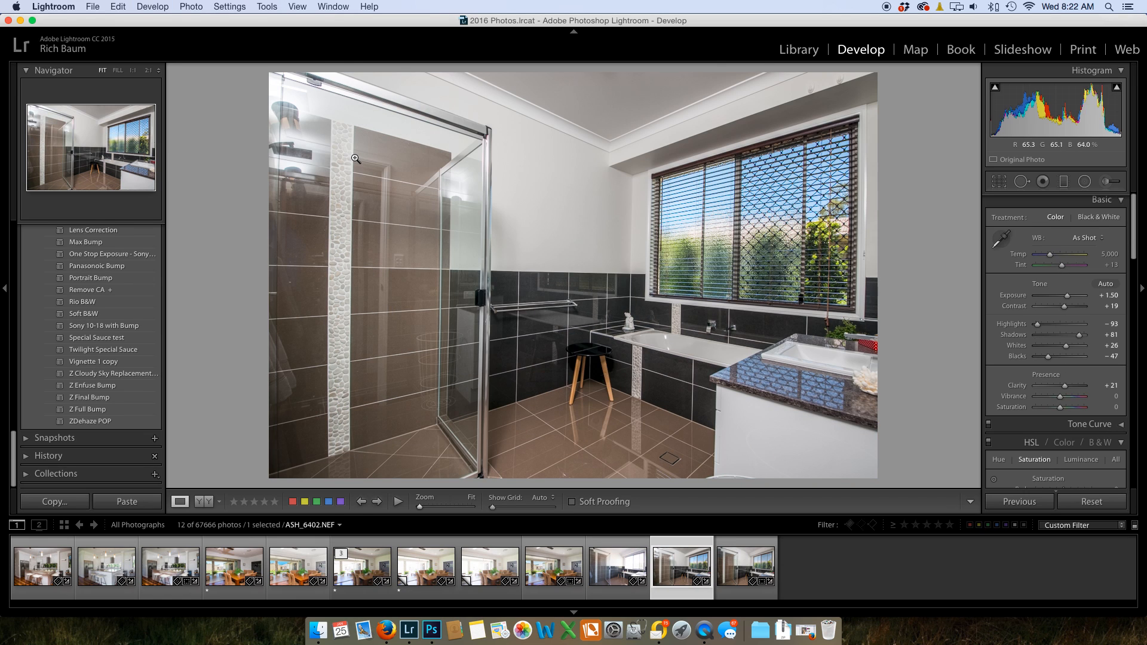
{"action": "key", "text": "Left"}
{"action": "key", "text": "Right"}
{"action": "key", "text": "Left"}
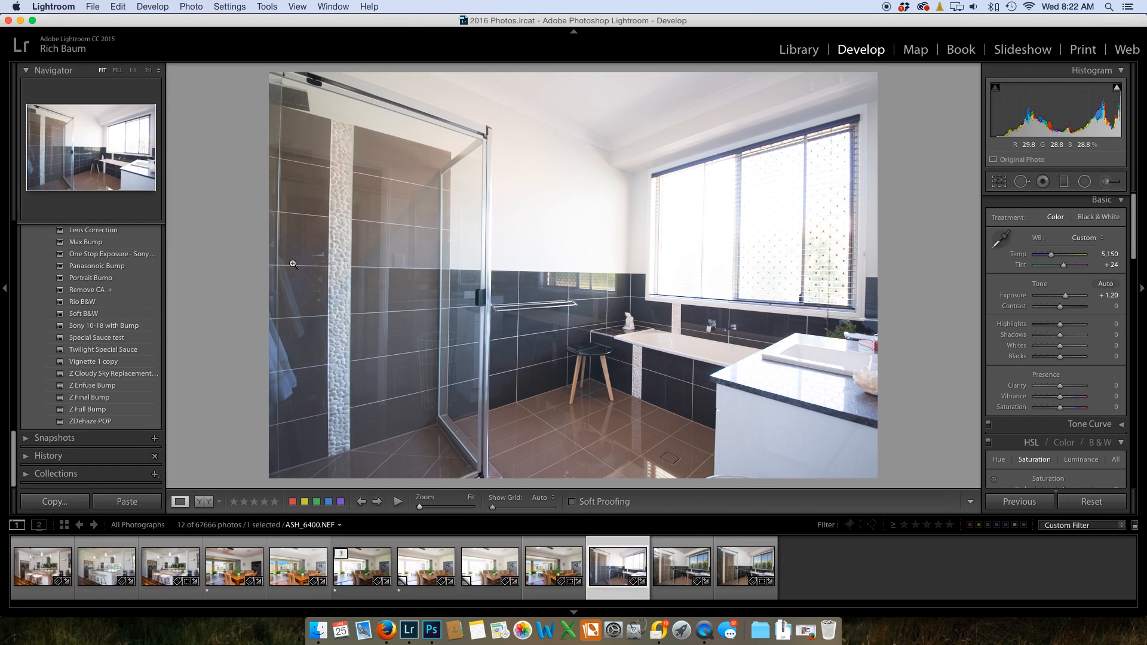
{"action": "key", "text": "Right"}
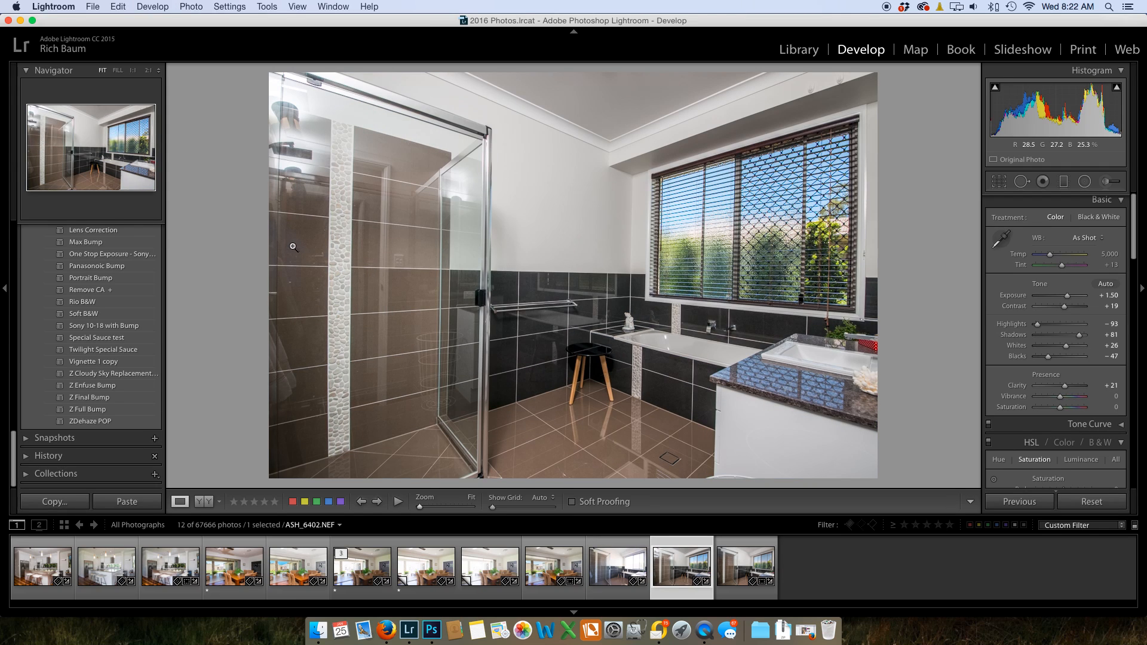
{"action": "key", "text": "Left"}
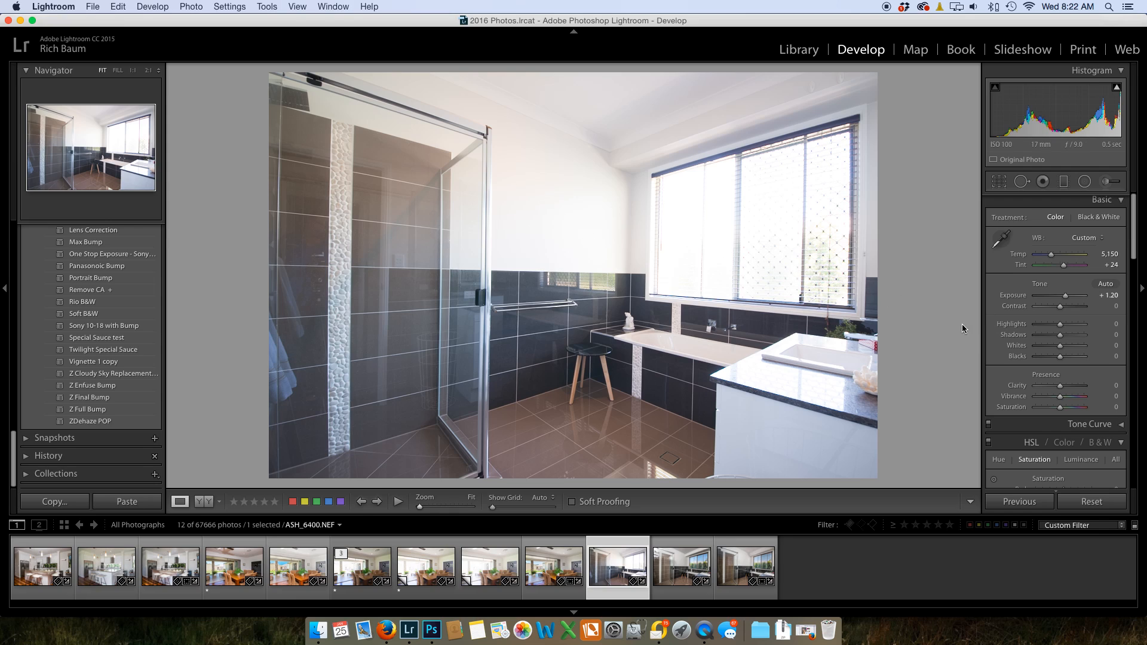
Set the highlights of ASH_6400.NEF to -100 and raise its Dehaze amount slightly, checking the result against ASH_6402.NEF.
{"action": "left_click_drag", "start_coordinate": [1061, 326], "coordinate": [1013, 330]}
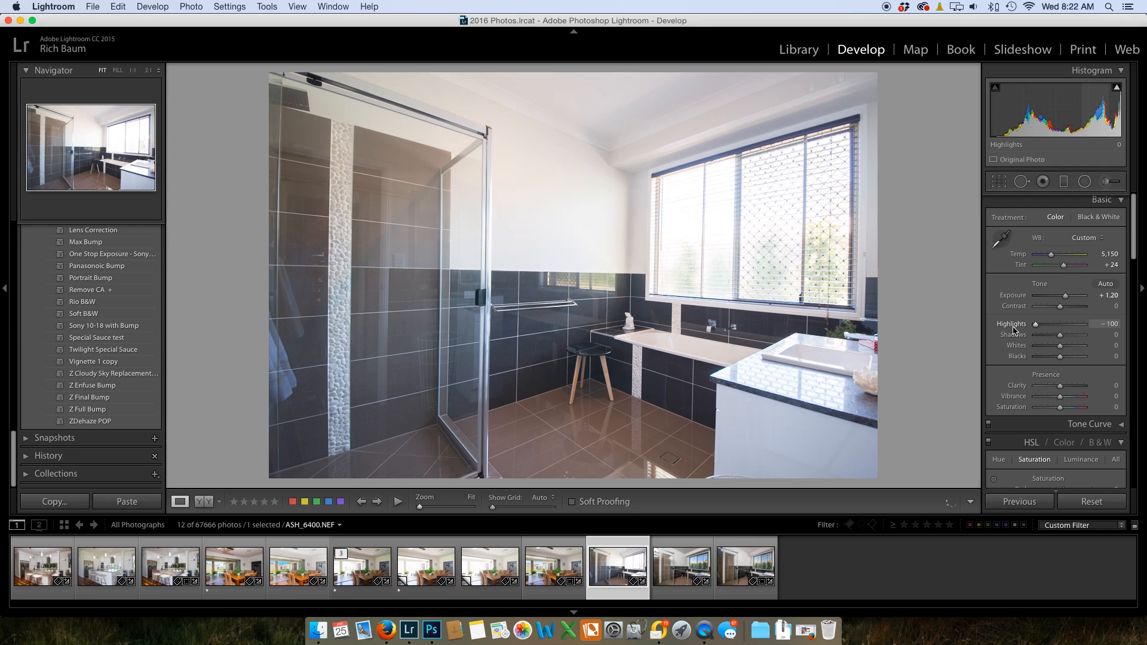
{"action": "scroll", "coordinate": [1019, 364], "scroll_direction": "down", "scroll_amount": 15}
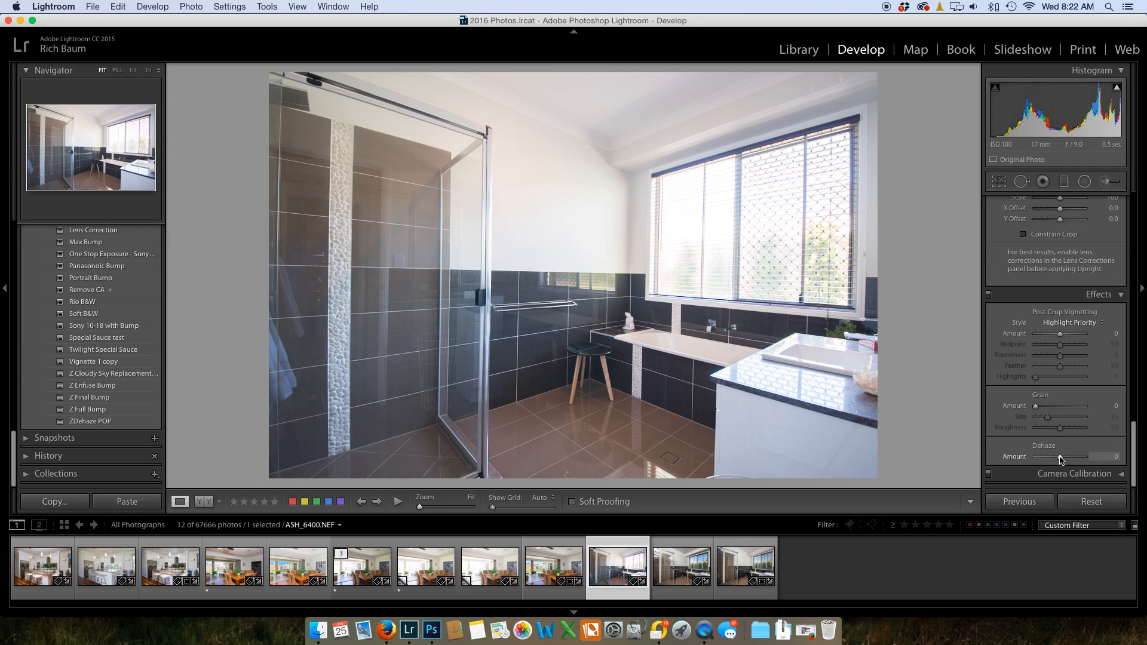
{"action": "left_click_drag", "start_coordinate": [1062, 459], "coordinate": [1064, 460]}
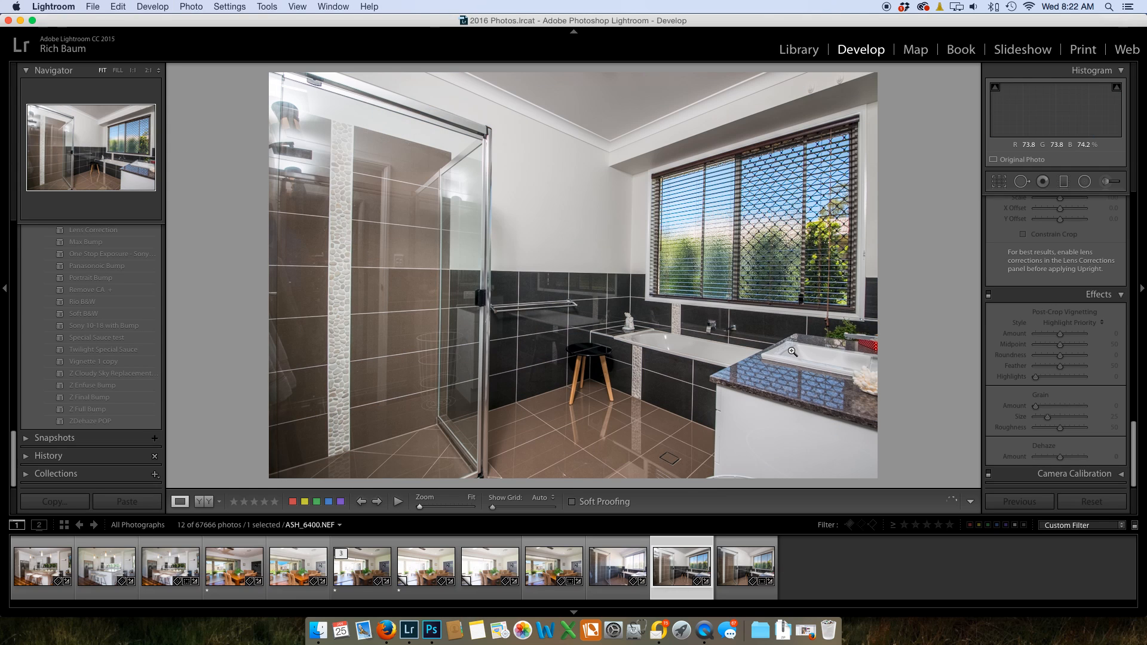
{"action": "key", "text": "super+Right"}
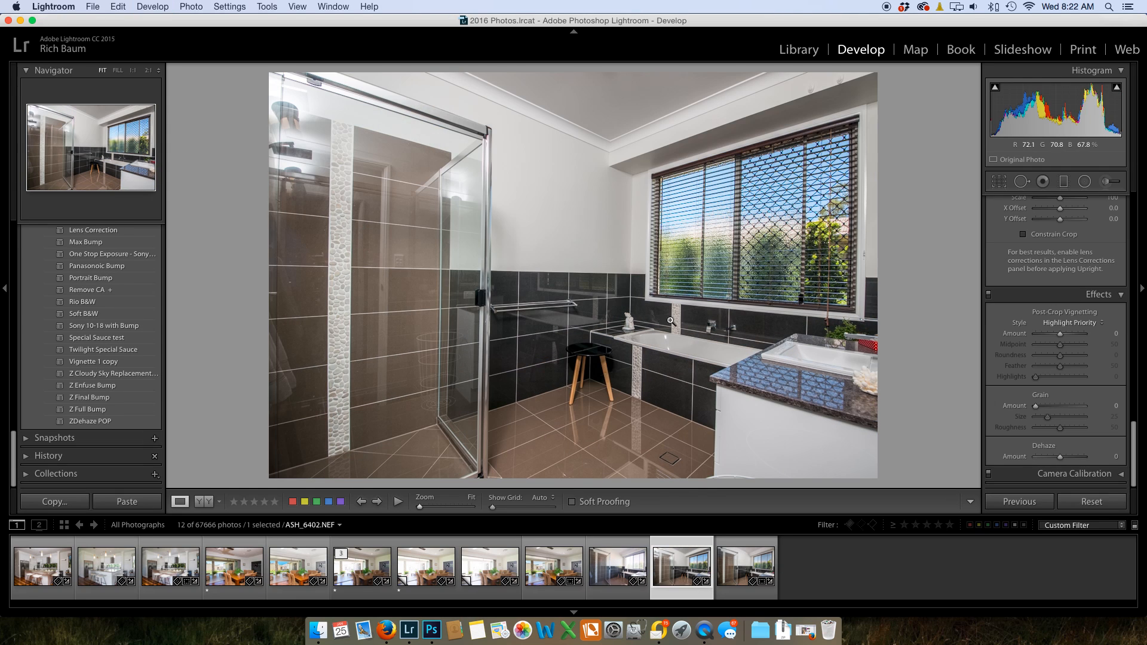
Switch back and forth between ASH_6400.NEF and ASH_6402.NEF to compare the shower glass, tiles and window once more.
{"action": "key", "text": "super+Left"}
{"action": "key", "text": "super+Right"}
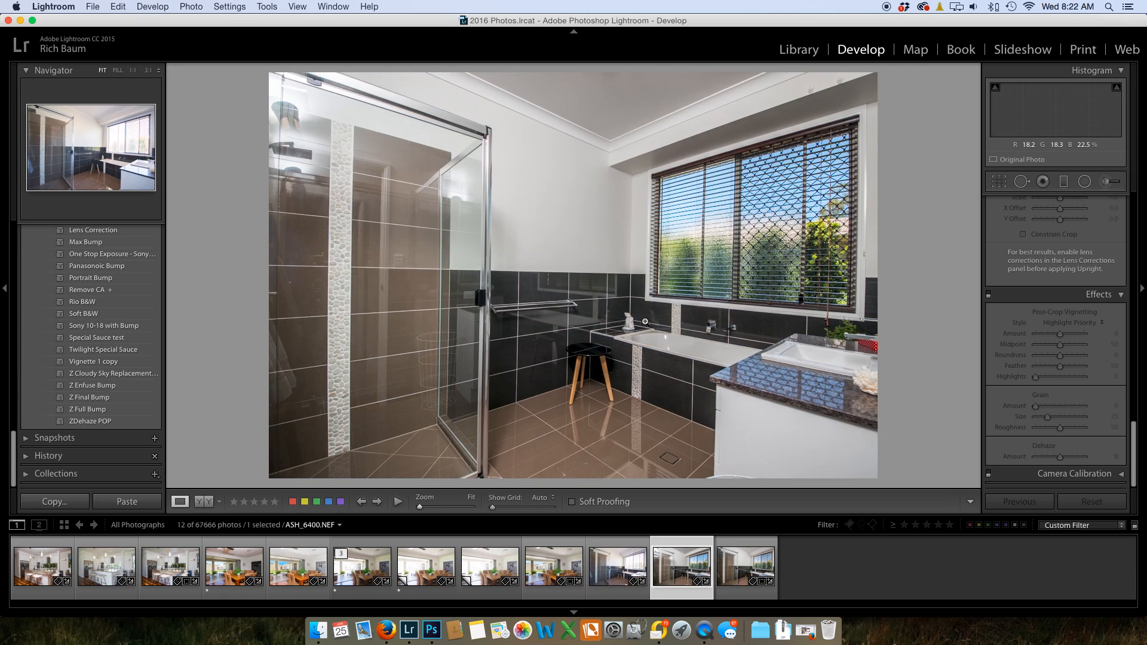
{"action": "key", "text": "super+Left"}
{"action": "key", "text": "super+Left"}
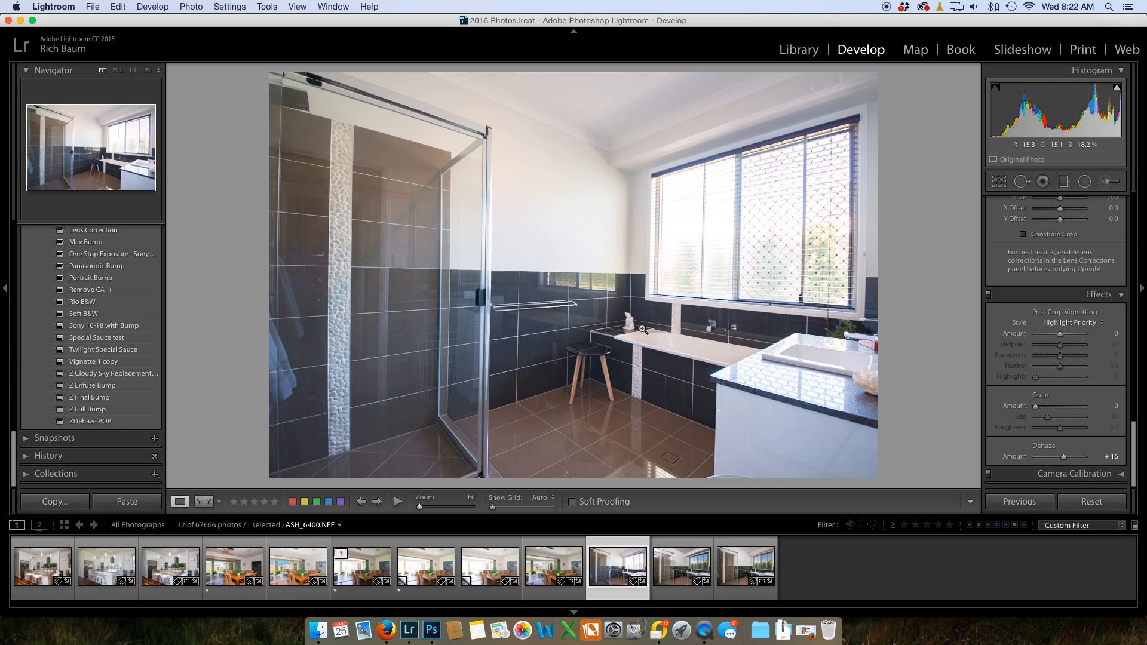
{"action": "key", "text": "super+Right"}
{"action": "key", "text": "super+Left"}
{"action": "key", "text": "super+Right"}
Select ASH_6400.NEF and ASH_6402.NEF together and open them as layers of one document in Photoshop.
{"action": "left_click", "coordinate": [671, 567], "text": "super"}
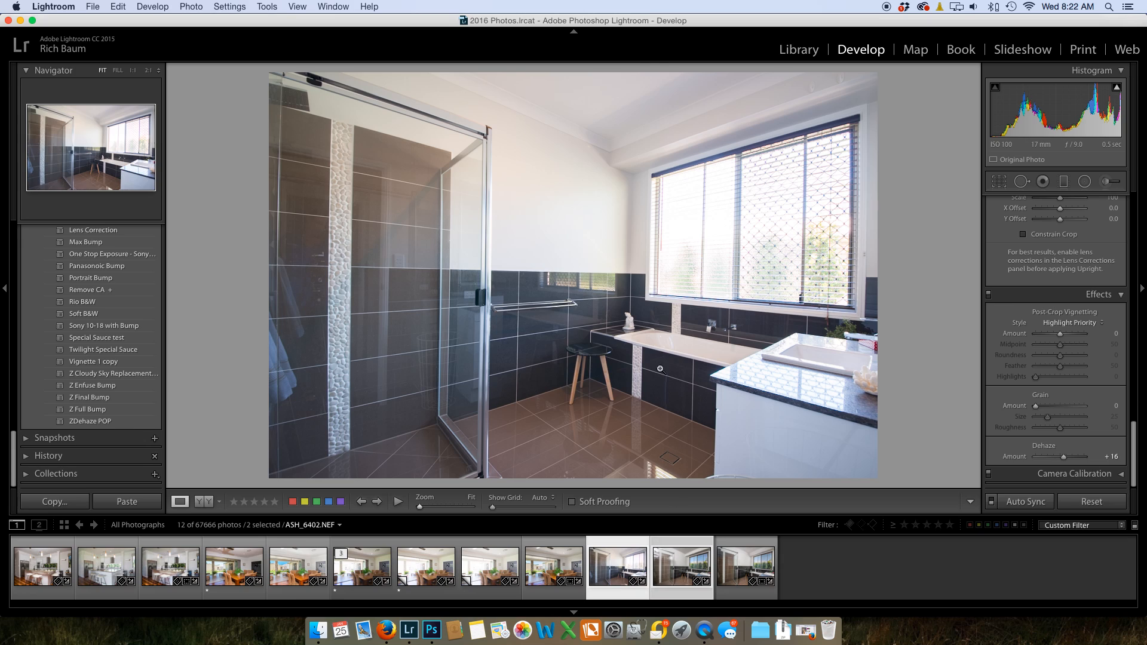
{"action": "right_click", "coordinate": [601, 151]}
{"action": "mouse_move", "coordinate": [637, 235]}
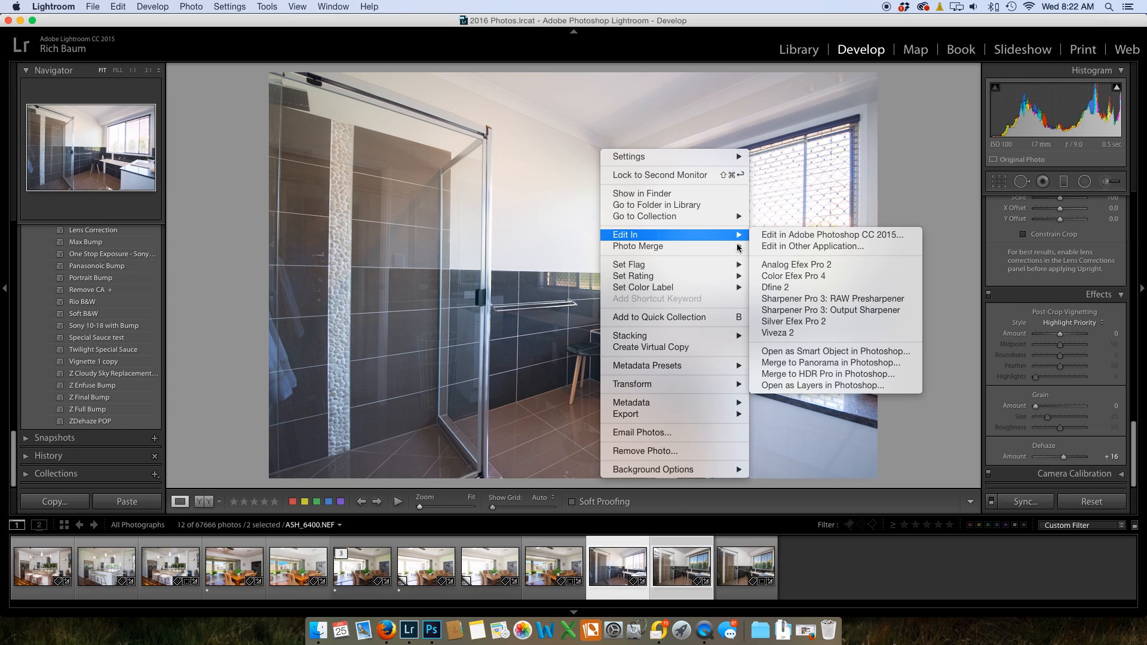
{"action": "left_click", "coordinate": [812, 386]}
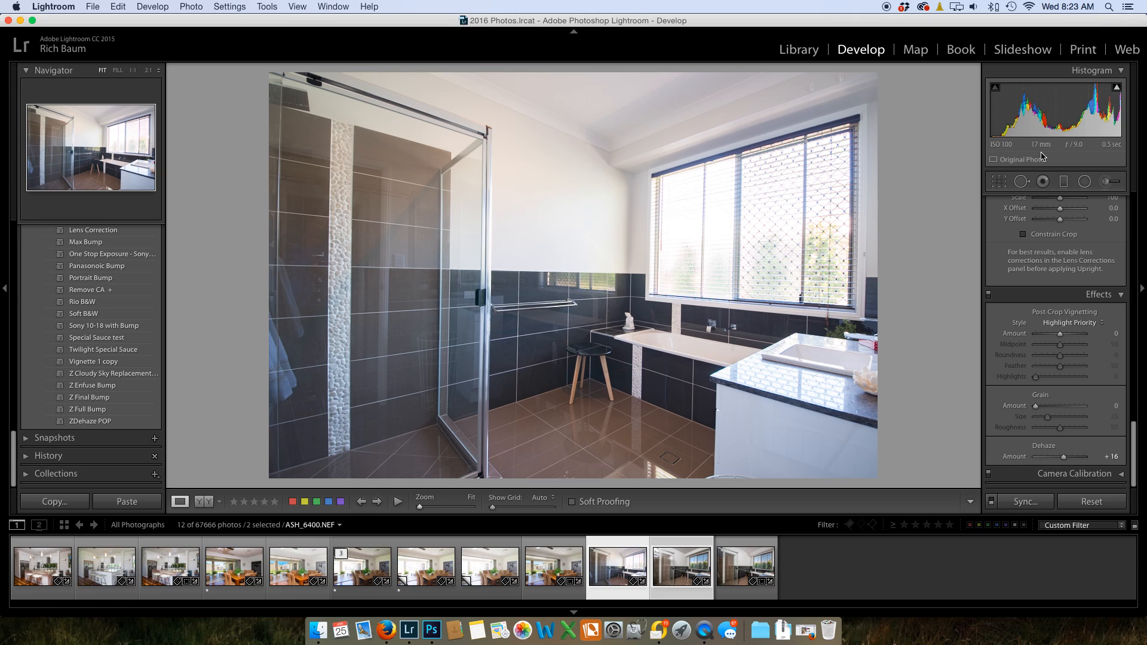
{"action": "key", "text": "super+Tab"}
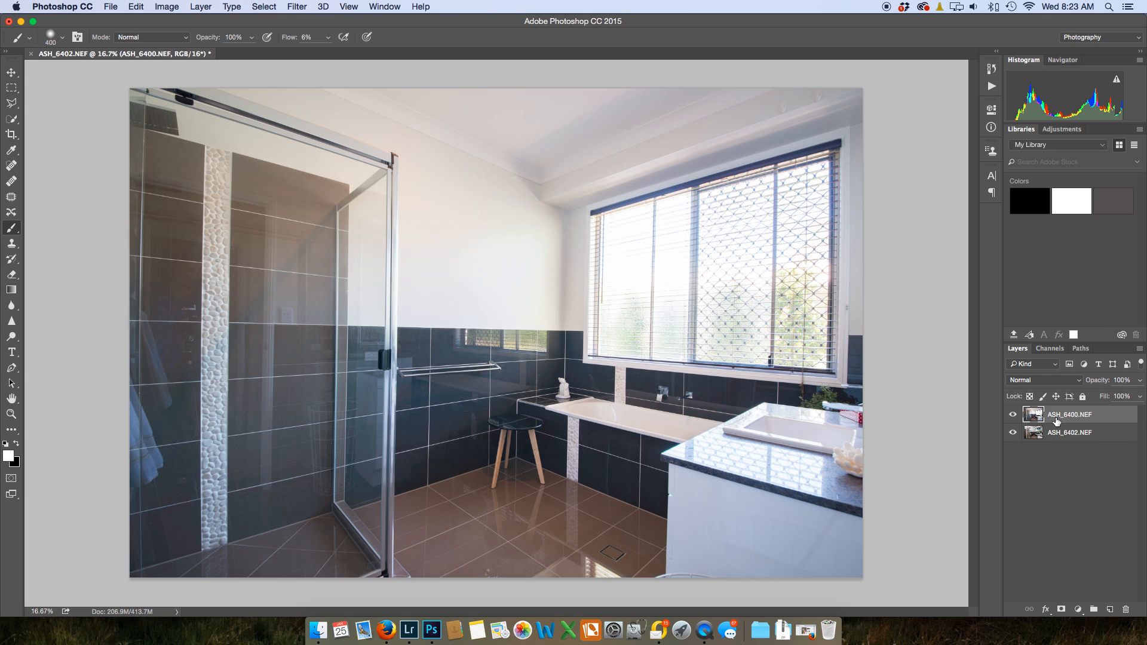
Auto-align the ASH_6400.NEF and ASH_6402.NEF layers using the Auto projection.
{"action": "mouse_move", "coordinate": [1059, 428]}
{"action": "left_mouse_down"}
{"action": "mouse_move", "coordinate": [1055, 412]}
{"action": "mouse_move", "coordinate": [1056, 442]}
{"action": "left_mouse_up"}
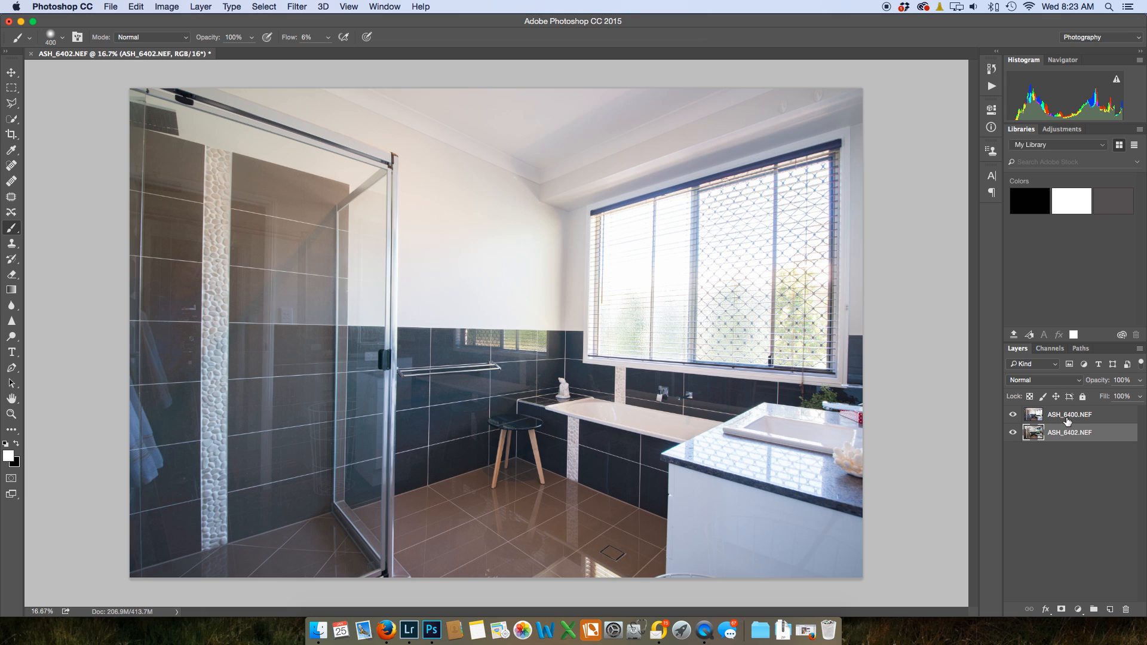
{"action": "left_click", "coordinate": [1063, 417], "text": "shift"}
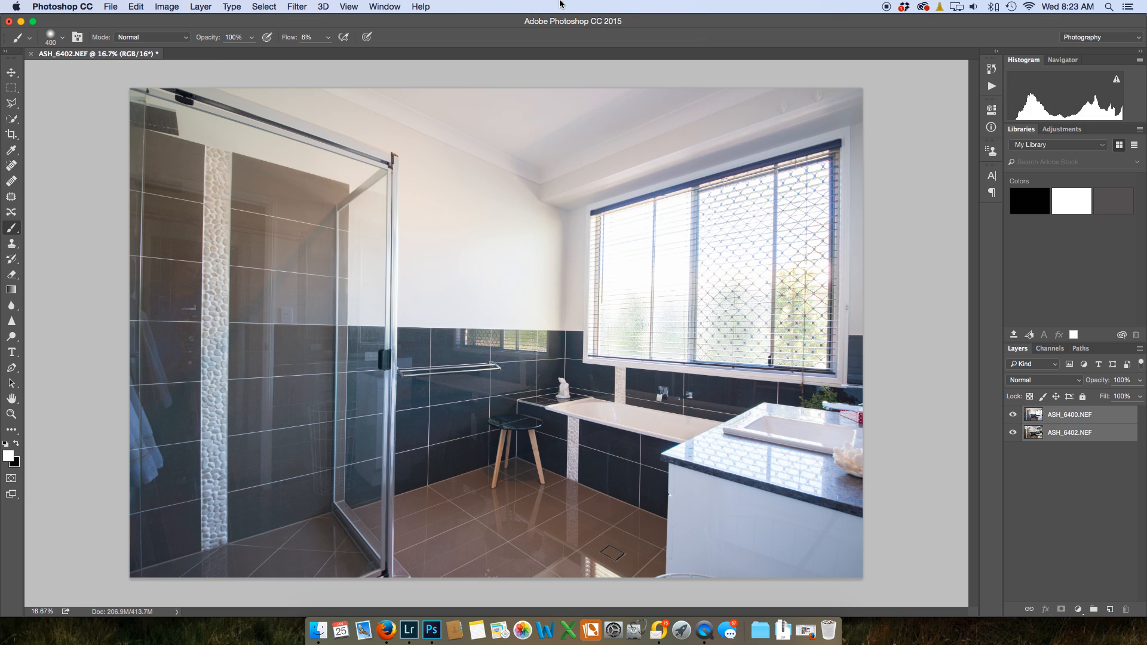
{"action": "left_click", "coordinate": [137, 7]}
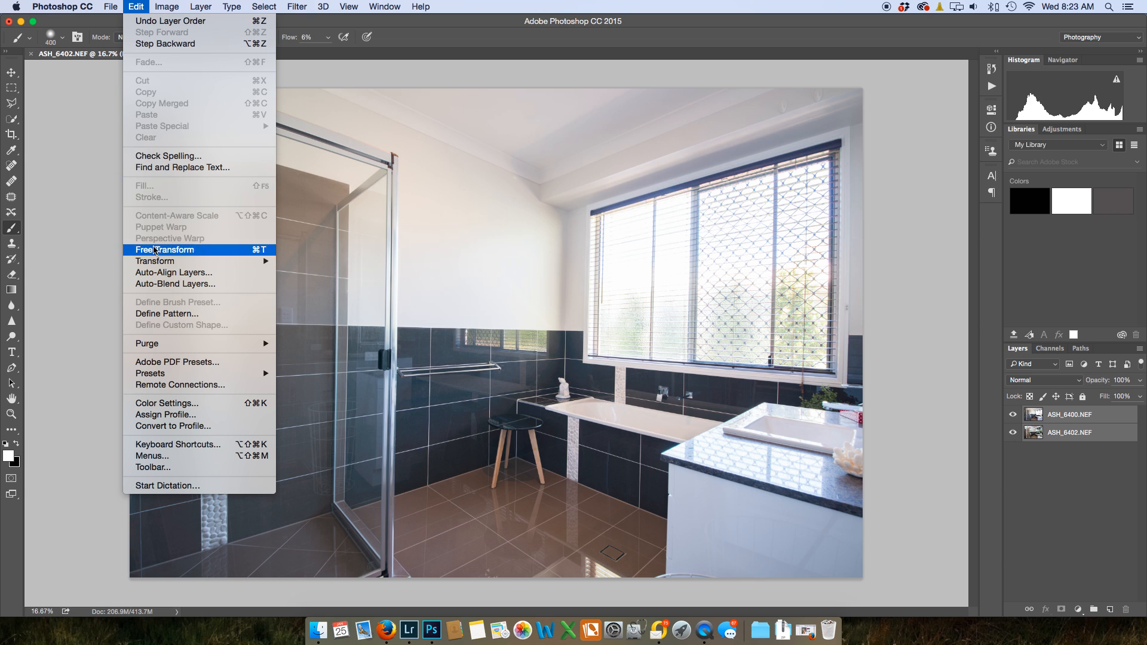
{"action": "left_click", "coordinate": [155, 273]}
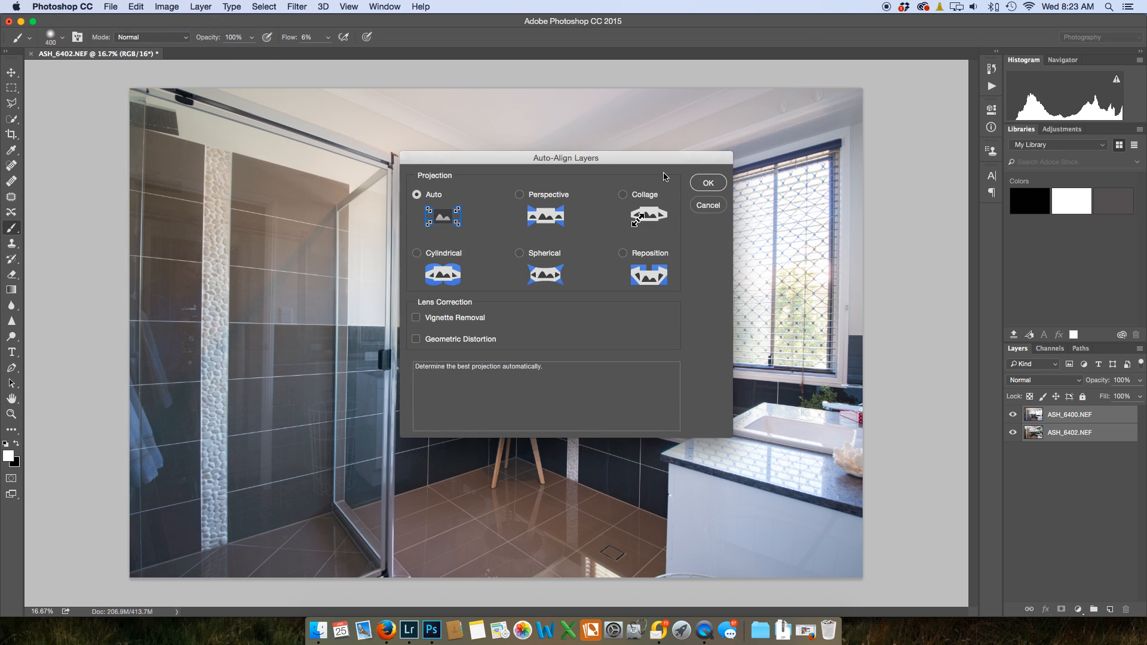
{"action": "left_click", "coordinate": [711, 183]}
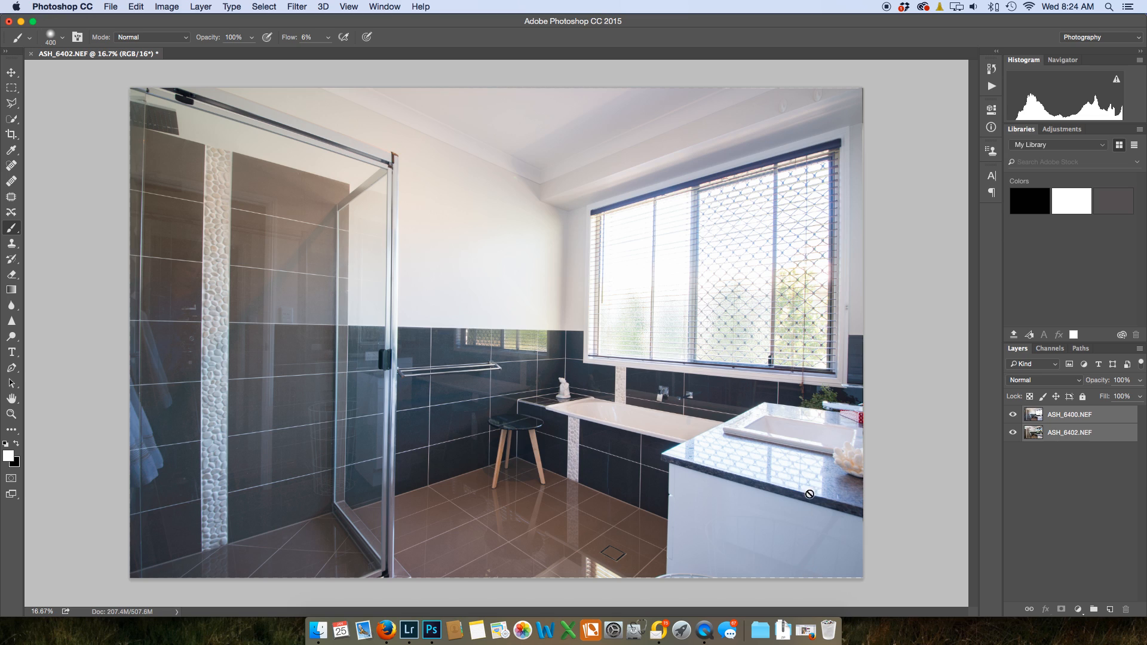
Add a black mask to the ASH_6400.NEF layer and reveal the shower's upper left area with a white 1500 px brush.
{"action": "left_click", "coordinate": [1069, 418]}
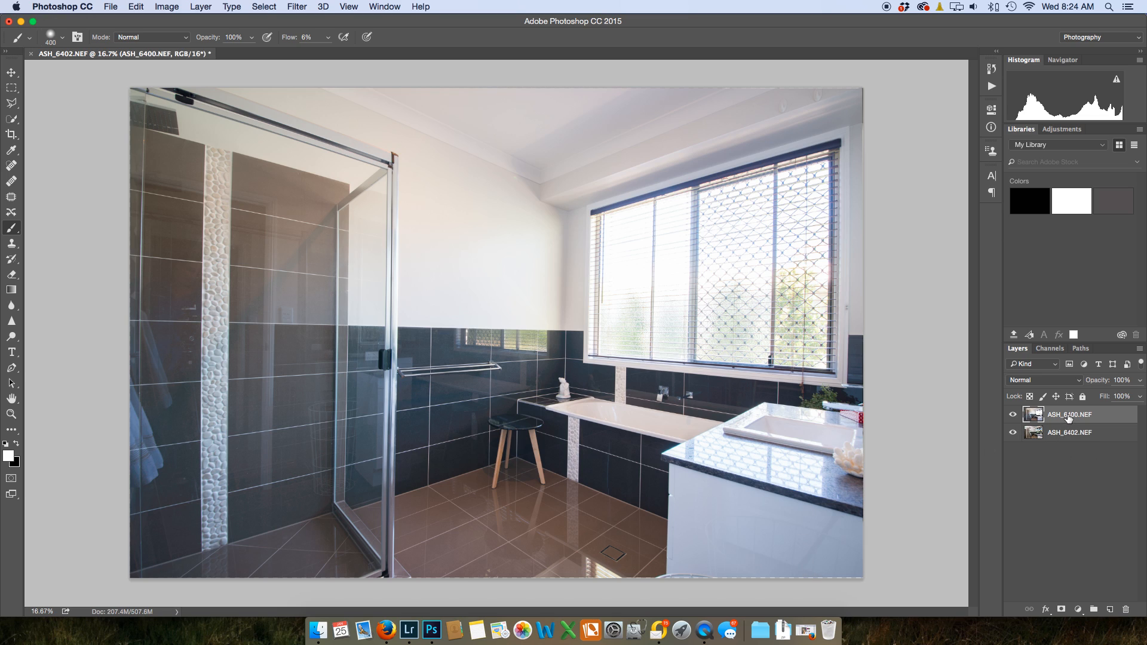
{"action": "left_click", "coordinate": [1061, 610], "text": "alt"}
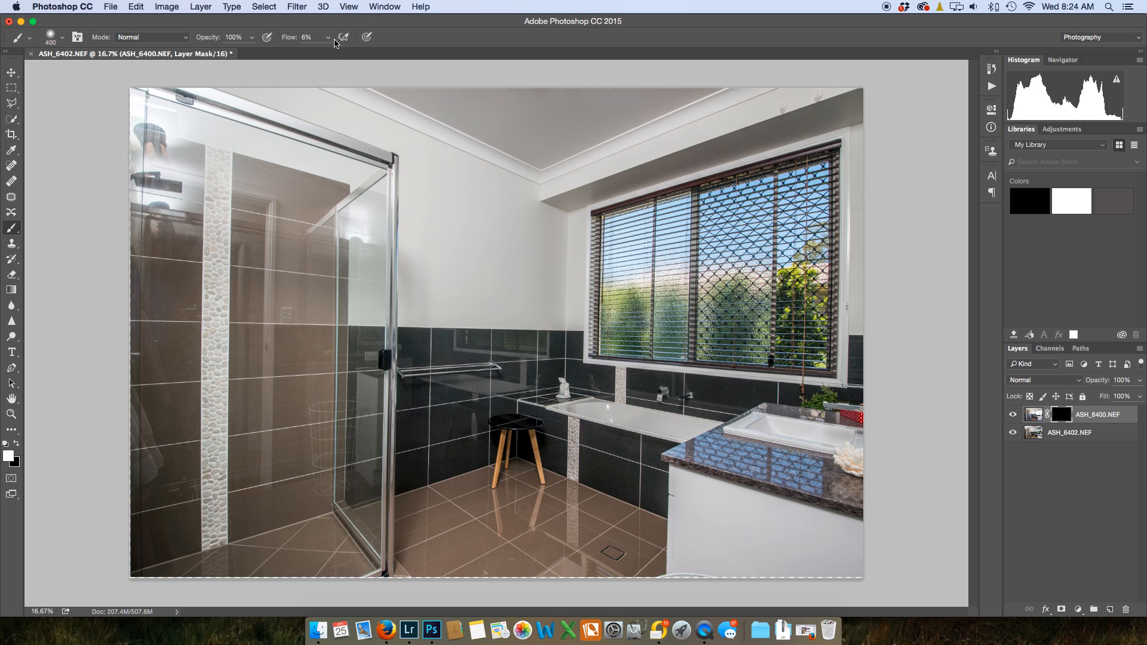
{"action": "key", "text": "bracketright"}
{"action": "key", "text": "bracketright"}
{"action": "key", "text": "bracketright"}
{"action": "key", "text": "bracketright"}
{"action": "key", "text": "bracketright"}
{"action": "key", "text": "bracketright"}
{"action": "key", "text": "bracketright"}
{"action": "key", "text": "bracketright"}
{"action": "key", "text": "bracketright"}
{"action": "key", "text": "bracketright"}
{"action": "key", "text": "bracketright"}
{"action": "mouse_move", "coordinate": [173, 100]}
{"action": "left_mouse_down"}
{"action": "mouse_move", "coordinate": [158, 201]}
{"action": "mouse_move", "coordinate": [161, 96]}
{"action": "mouse_move", "coordinate": [167, 243]}
{"action": "mouse_move", "coordinate": [187, 181]}
{"action": "mouse_move", "coordinate": [190, 195]}
{"action": "mouse_move", "coordinate": [175, 222]}
{"action": "mouse_move", "coordinate": [162, 161]}
{"action": "mouse_move", "coordinate": [181, 409]}
{"action": "mouse_move", "coordinate": [192, 268]}
{"action": "mouse_move", "coordinate": [208, 244]}
{"action": "mouse_move", "coordinate": [238, 277]}
{"action": "mouse_move", "coordinate": [237, 321]}
{"action": "mouse_move", "coordinate": [239, 242]}
{"action": "mouse_move", "coordinate": [250, 282]}
{"action": "mouse_move", "coordinate": [256, 200]}
{"action": "mouse_move", "coordinate": [282, 198]}
{"action": "mouse_move", "coordinate": [287, 177]}
{"action": "mouse_move", "coordinate": [178, 144]}
{"action": "mouse_move", "coordinate": [274, 180]}
{"action": "mouse_move", "coordinate": [213, 227]}
{"action": "mouse_move", "coordinate": [244, 384]}
{"action": "mouse_move", "coordinate": [286, 405]}
{"action": "mouse_move", "coordinate": [295, 333]}
{"action": "mouse_move", "coordinate": [290, 399]}
{"action": "mouse_move", "coordinate": [275, 361]}
{"action": "mouse_move", "coordinate": [187, 430]}
{"action": "mouse_move", "coordinate": [154, 414]}
{"action": "mouse_move", "coordinate": [156, 147]}
{"action": "left_mouse_up"}
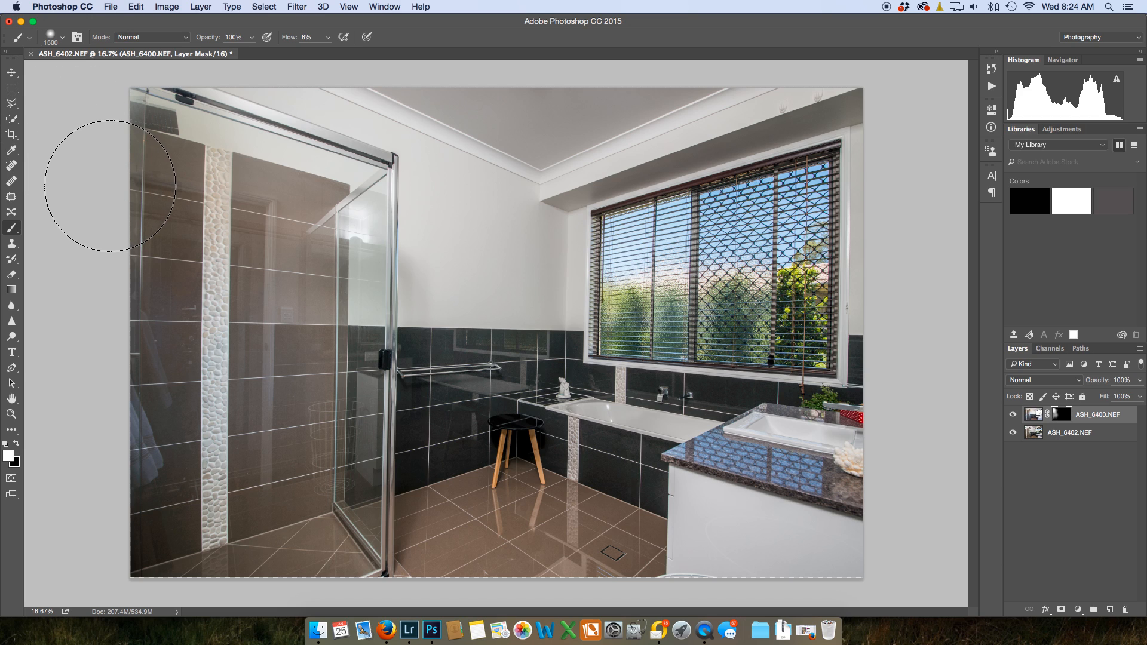
Reduce the brush to 900 px and paint the mask white over the reflections in the shower glass near the door frame.
{"action": "key", "text": "bracketleft"}
{"action": "key", "text": "bracketleft"}
{"action": "key", "text": "bracketleft"}
{"action": "key", "text": "bracketleft"}
{"action": "key", "text": "bracketleft"}
{"action": "key", "text": "bracketleft"}
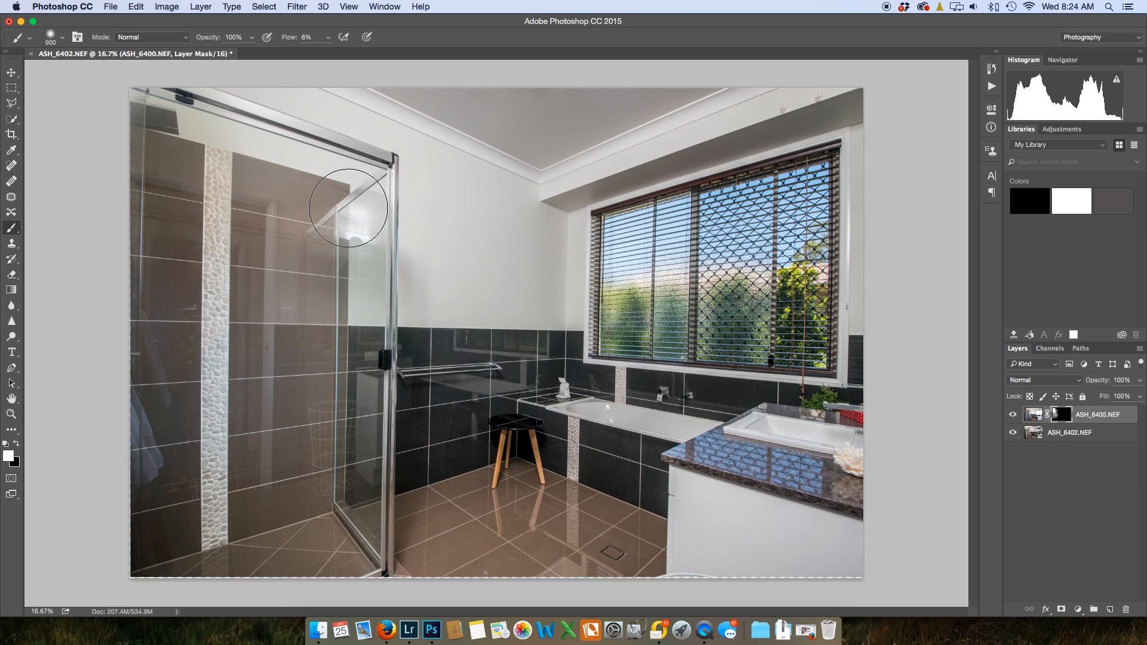
{"action": "mouse_move", "coordinate": [336, 264]}
{"action": "left_mouse_down"}
{"action": "mouse_move", "coordinate": [351, 191]}
{"action": "mouse_move", "coordinate": [337, 265]}
{"action": "mouse_move", "coordinate": [345, 202]}
{"action": "mouse_move", "coordinate": [342, 363]}
{"action": "left_mouse_up"}
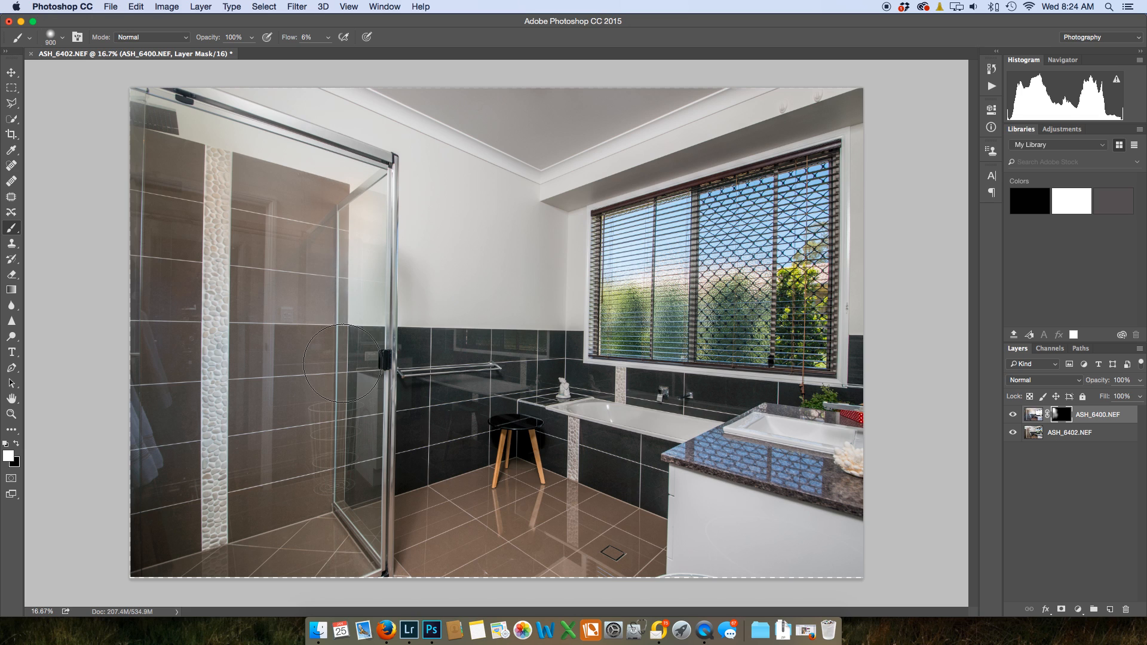
{"action": "mouse_move", "coordinate": [383, 152]}
{"action": "left_mouse_down"}
{"action": "mouse_move", "coordinate": [274, 175]}
{"action": "mouse_move", "coordinate": [327, 182]}
{"action": "mouse_move", "coordinate": [196, 141]}
{"action": "mouse_move", "coordinate": [335, 167]}
{"action": "mouse_move", "coordinate": [236, 150]}
{"action": "mouse_move", "coordinate": [293, 171]}
{"action": "mouse_move", "coordinate": [337, 217]}
{"action": "mouse_move", "coordinate": [357, 350]}
{"action": "mouse_move", "coordinate": [361, 202]}
{"action": "mouse_move", "coordinate": [350, 286]}
{"action": "mouse_move", "coordinate": [346, 187]}
{"action": "mouse_move", "coordinate": [344, 233]}
{"action": "left_mouse_up"}
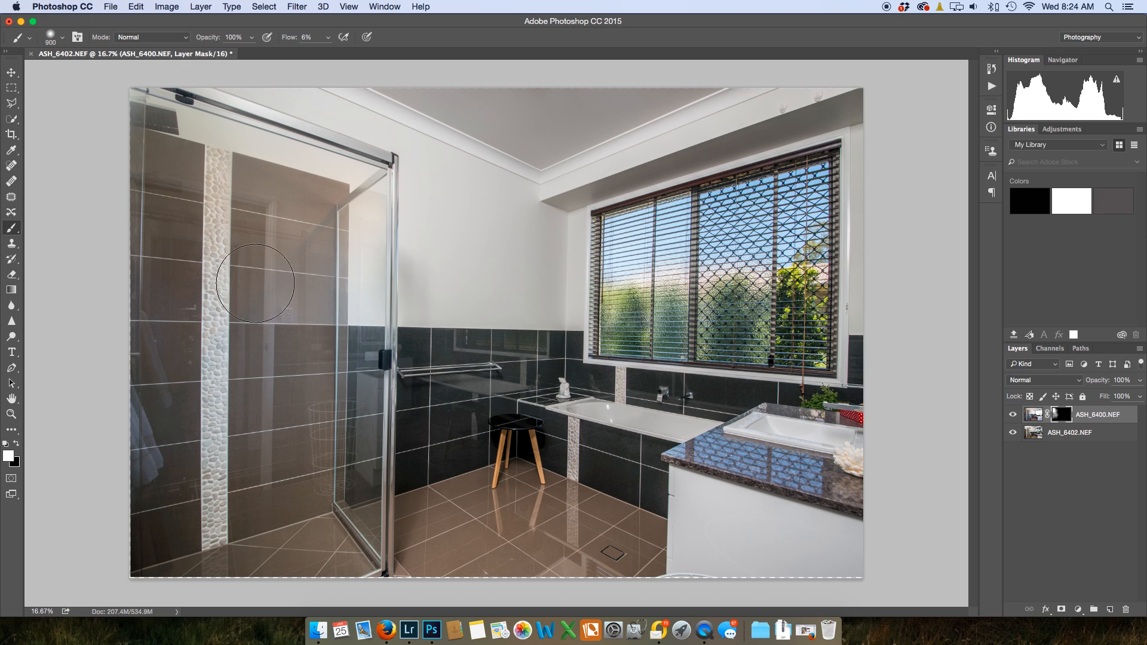
Paint the mask white along the dark bulkhead above the window with an 800 px brush.
{"action": "mouse_move", "coordinate": [871, 140]}
{"action": "left_mouse_down"}
{"action": "mouse_move", "coordinate": [868, 258]}
{"action": "mouse_move", "coordinate": [879, 206]}
{"action": "mouse_move", "coordinate": [880, 273]}
{"action": "mouse_move", "coordinate": [878, 191]}
{"action": "mouse_move", "coordinate": [888, 237]}
{"action": "mouse_move", "coordinate": [935, 100]}
{"action": "mouse_move", "coordinate": [874, 96]}
{"action": "left_mouse_up"}
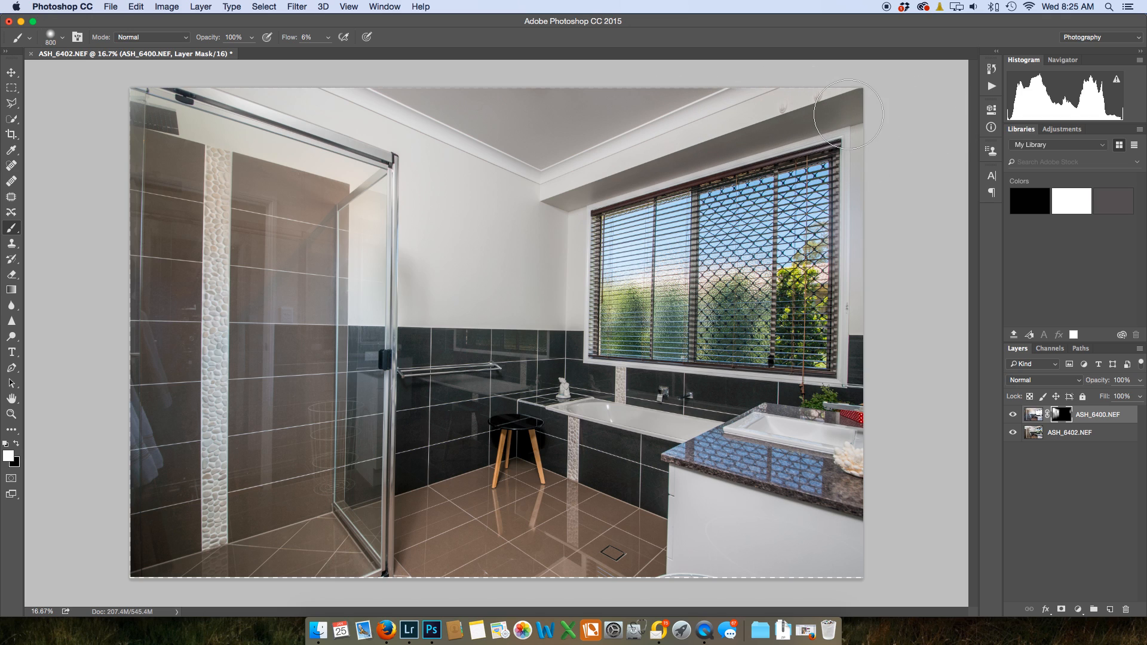
{"action": "mouse_move", "coordinate": [844, 112]}
{"action": "left_mouse_down"}
{"action": "mouse_move", "coordinate": [648, 138]}
{"action": "mouse_move", "coordinate": [862, 101]}
{"action": "mouse_move", "coordinate": [750, 143]}
{"action": "mouse_move", "coordinate": [883, 107]}
{"action": "mouse_move", "coordinate": [618, 165]}
{"action": "mouse_move", "coordinate": [793, 138]}
{"action": "mouse_move", "coordinate": [630, 180]}
{"action": "mouse_move", "coordinate": [611, 197]}
{"action": "mouse_move", "coordinate": [645, 175]}
{"action": "mouse_move", "coordinate": [548, 195]}
{"action": "left_mouse_up"}
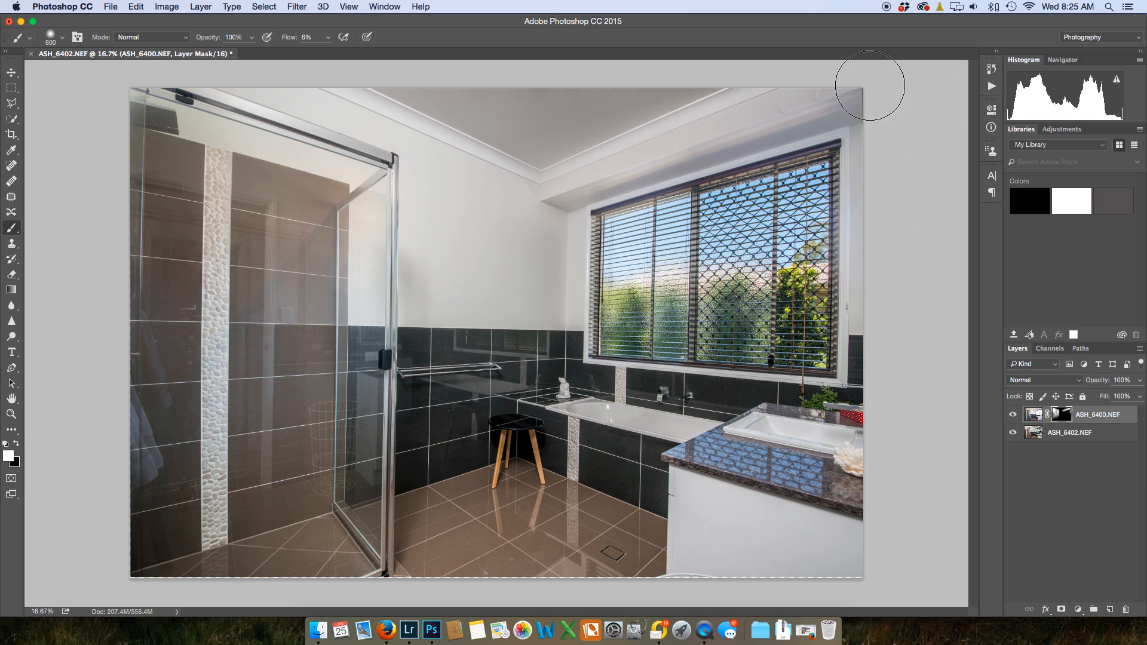
{"action": "key", "text": "x"}
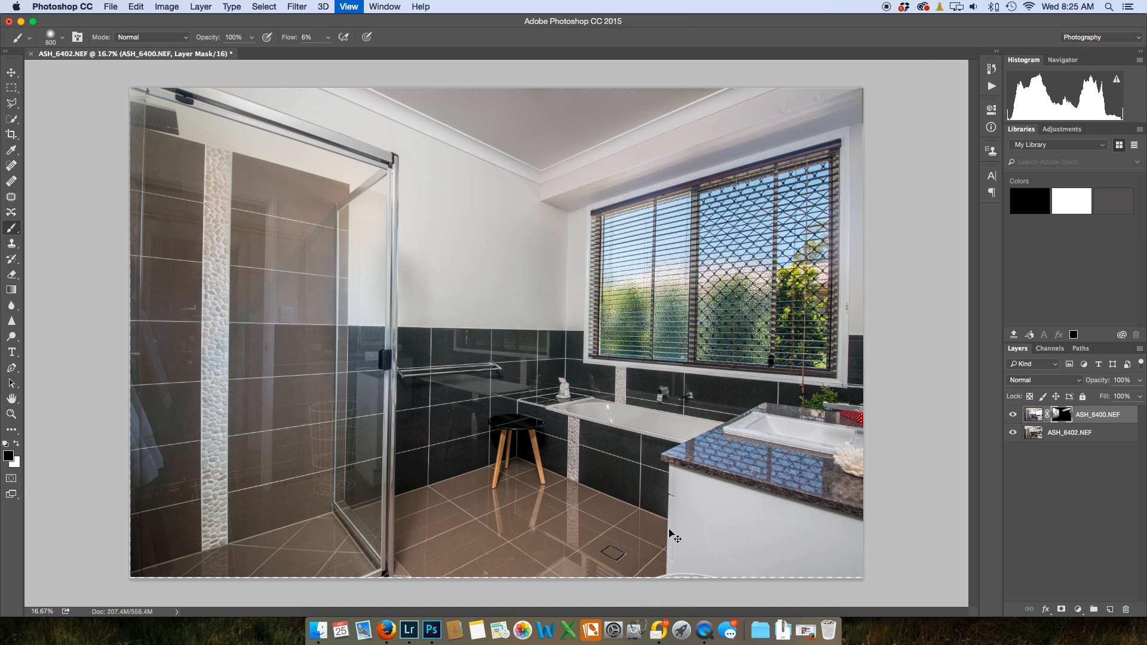
Reduce the brush to 250 px and paint white on the mask over the bathtub.
{"action": "key", "text": "super+equal"}
{"action": "key", "text": "super+equal"}
{"action": "key", "text": "super+equal"}
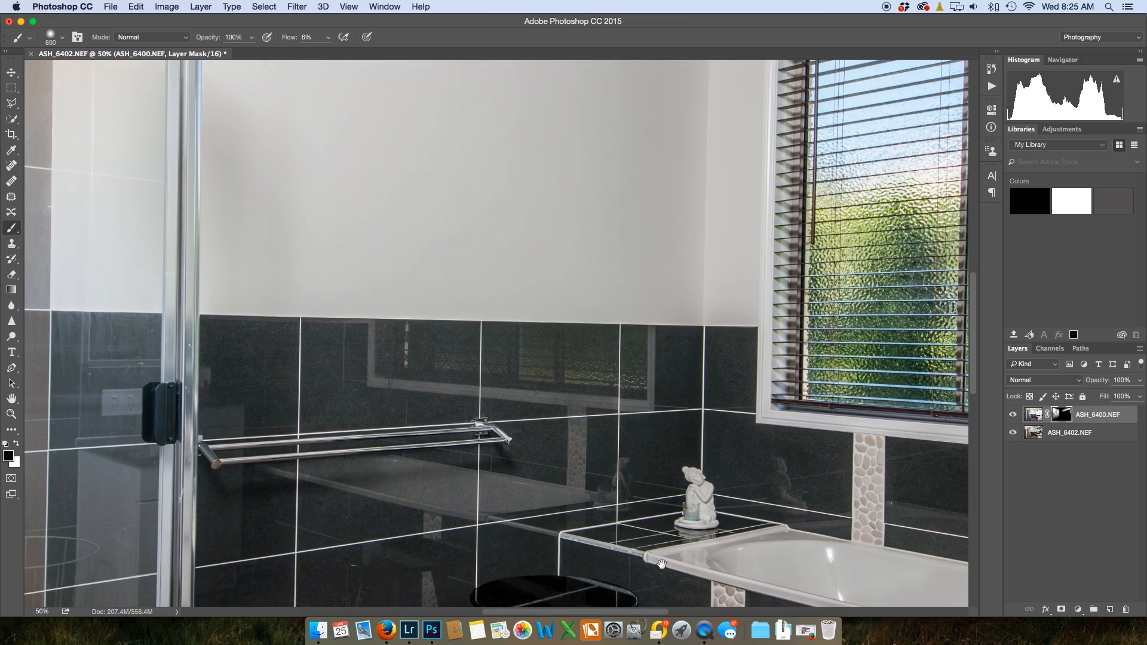
{"action": "left_click_drag", "start_coordinate": [661, 564], "coordinate": [510, 366]}
{"action": "key", "text": "bracketleft"}
{"action": "key", "text": "bracketleft"}
{"action": "key", "text": "bracketleft"}
{"action": "key", "text": "bracketleft"}
{"action": "key", "text": "bracketleft"}
{"action": "key", "text": "bracketleft"}
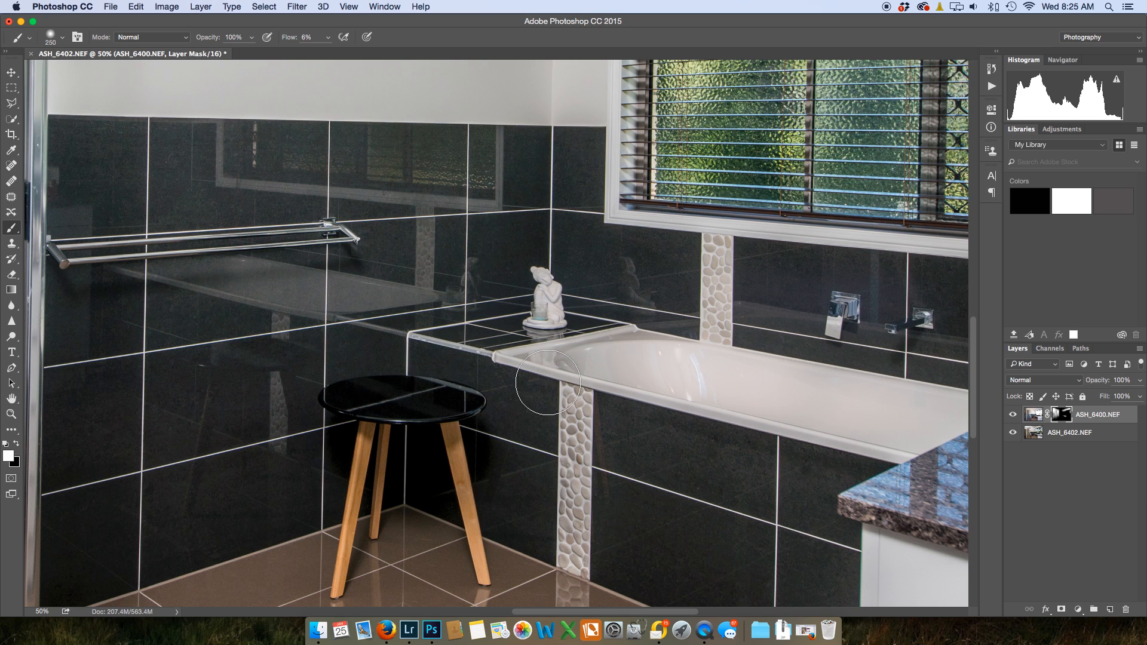
Paint the mask white over the vanity's white front, following the underside of the granite countertop.
{"action": "mouse_move", "coordinate": [530, 361]}
{"action": "left_mouse_down"}
{"action": "mouse_move", "coordinate": [341, 210]}
{"action": "mouse_move", "coordinate": [31, 92]}
{"action": "mouse_move", "coordinate": [4, 52]}
{"action": "left_mouse_up"}
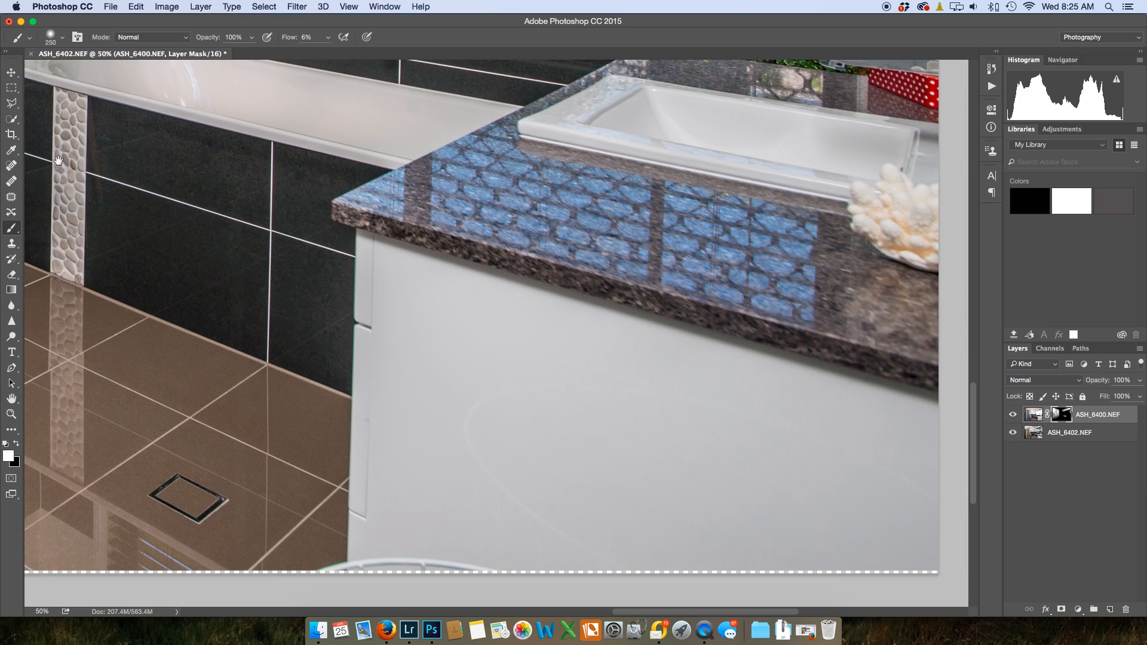
{"action": "mouse_move", "coordinate": [374, 251]}
{"action": "left_mouse_down"}
{"action": "mouse_move", "coordinate": [730, 342]}
{"action": "mouse_move", "coordinate": [737, 332]}
{"action": "mouse_move", "coordinate": [927, 397]}
{"action": "mouse_move", "coordinate": [730, 341]}
{"action": "left_mouse_up"}
{"action": "mouse_move", "coordinate": [924, 384]}
{"action": "left_mouse_down"}
{"action": "mouse_move", "coordinate": [589, 294]}
{"action": "mouse_move", "coordinate": [377, 221]}
{"action": "mouse_move", "coordinate": [422, 256]}
{"action": "mouse_move", "coordinate": [370, 232]}
{"action": "left_mouse_up"}
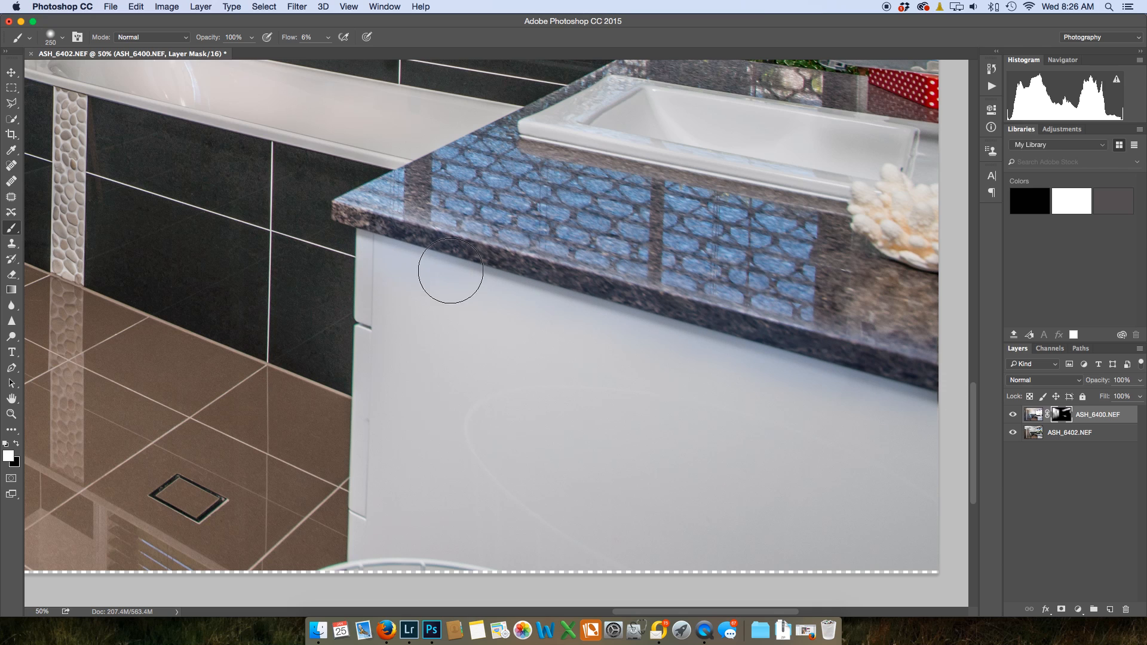
Paint the mask white over the sink, and paint black beside it to restore the red dotted box.
{"action": "scroll", "coordinate": [704, 218], "scroll_direction": "up", "scroll_amount": 10}
{"action": "scroll", "coordinate": [704, 217], "scroll_direction": "right", "scroll_amount": 5}
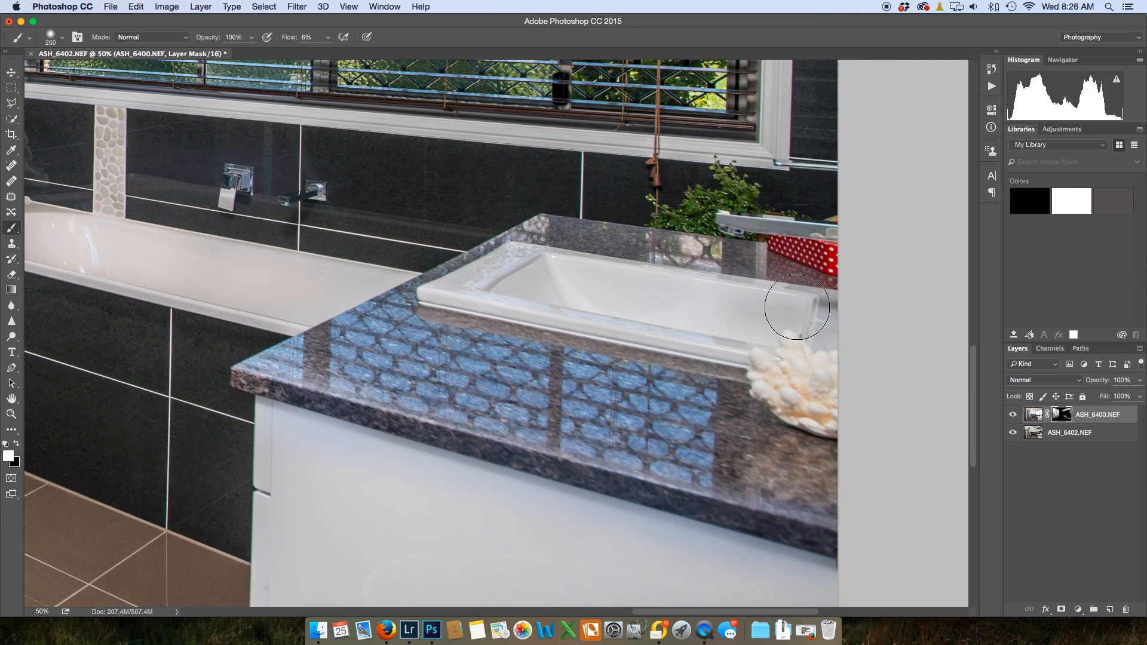
{"action": "mouse_move", "coordinate": [856, 306]}
{"action": "left_mouse_down"}
{"action": "mouse_move", "coordinate": [791, 305]}
{"action": "mouse_move", "coordinate": [854, 318]}
{"action": "mouse_move", "coordinate": [551, 290]}
{"action": "mouse_move", "coordinate": [569, 276]}
{"action": "mouse_move", "coordinate": [586, 280]}
{"action": "mouse_move", "coordinate": [578, 293]}
{"action": "mouse_move", "coordinate": [791, 317]}
{"action": "mouse_move", "coordinate": [665, 319]}
{"action": "mouse_move", "coordinate": [710, 320]}
{"action": "mouse_move", "coordinate": [667, 306]}
{"action": "left_mouse_up"}
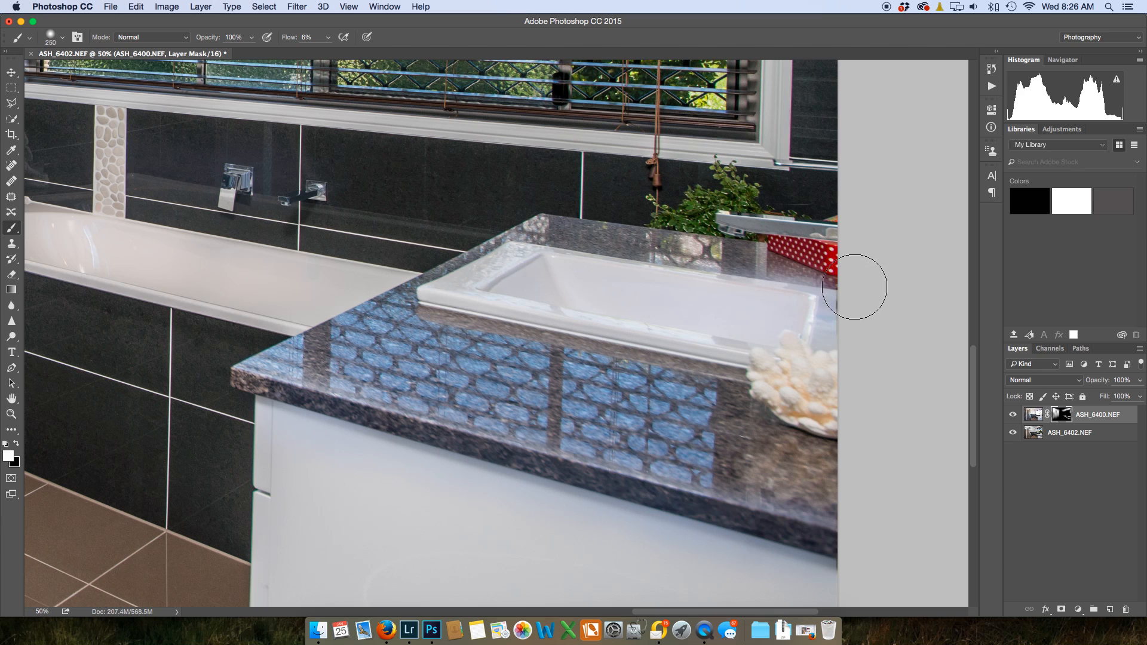
{"action": "key", "text": "x"}
{"action": "mouse_move", "coordinate": [843, 373]}
{"action": "left_mouse_down"}
{"action": "mouse_move", "coordinate": [824, 297]}
{"action": "mouse_move", "coordinate": [789, 328]}
{"action": "left_mouse_up"}
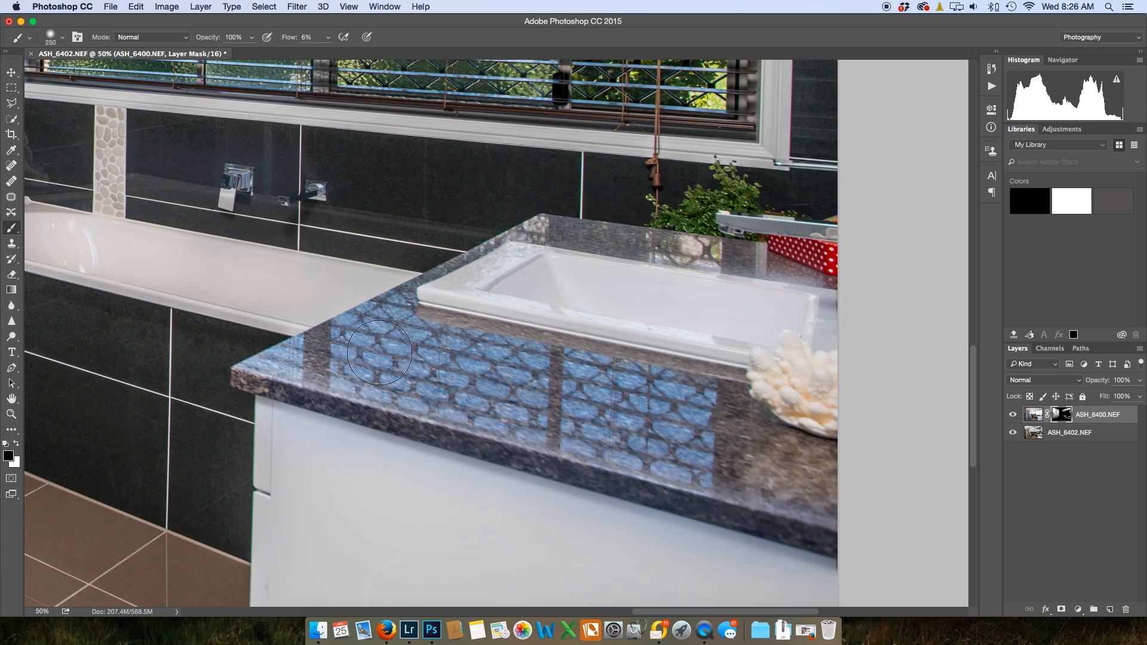
With a white 300 px brush, paint the mask over the narrow wall strip and frame at the window's left edge.
{"action": "left_click_drag", "start_coordinate": [364, 313], "coordinate": [476, 561]}
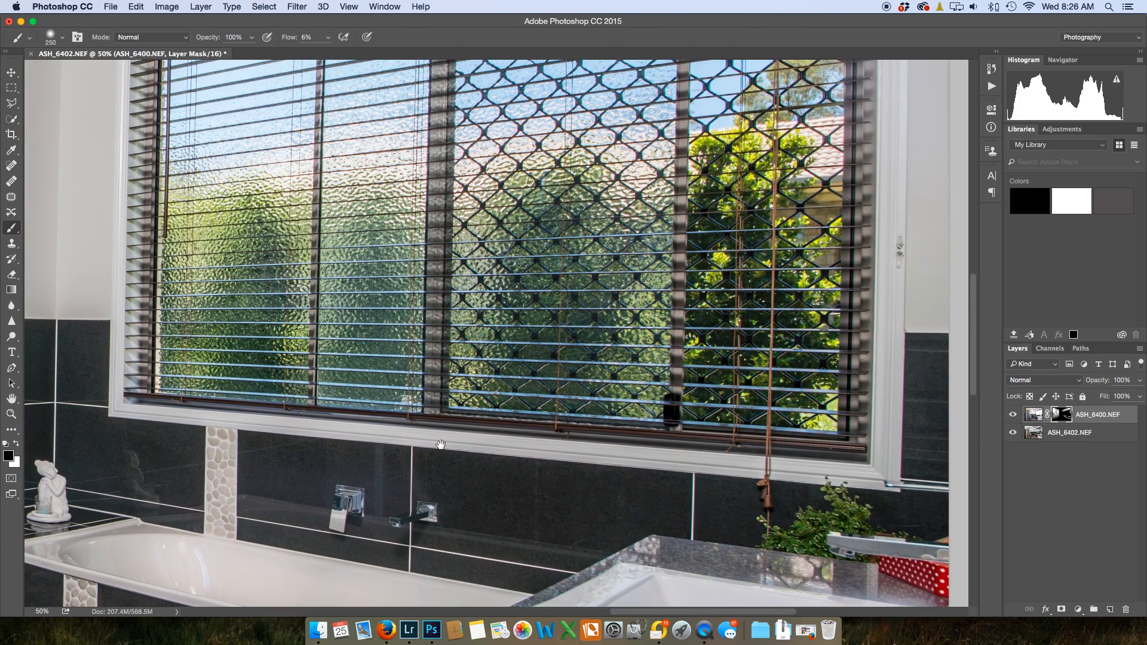
{"action": "left_click_drag", "start_coordinate": [441, 443], "coordinate": [834, 417]}
{"action": "mouse_move", "coordinate": [578, 303]}
{"action": "left_mouse_down"}
{"action": "mouse_move", "coordinate": [687, 515]}
{"action": "mouse_move", "coordinate": [622, 410]}
{"action": "mouse_move", "coordinate": [609, 409]}
{"action": "left_mouse_up"}
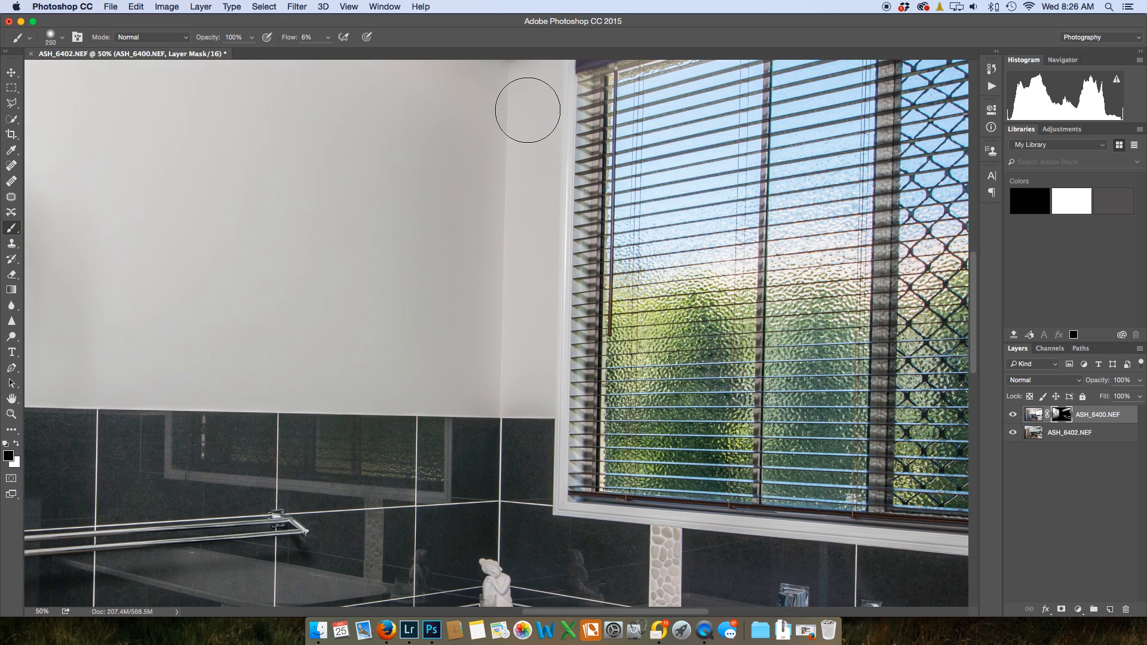
{"action": "key", "text": "bracketright"}
{"action": "key", "text": "x"}
{"action": "mouse_move", "coordinate": [555, 115]}
{"action": "left_mouse_down"}
{"action": "mouse_move", "coordinate": [547, 454]}
{"action": "mouse_move", "coordinate": [526, 397]}
{"action": "mouse_move", "coordinate": [558, 429]}
{"action": "left_mouse_up"}
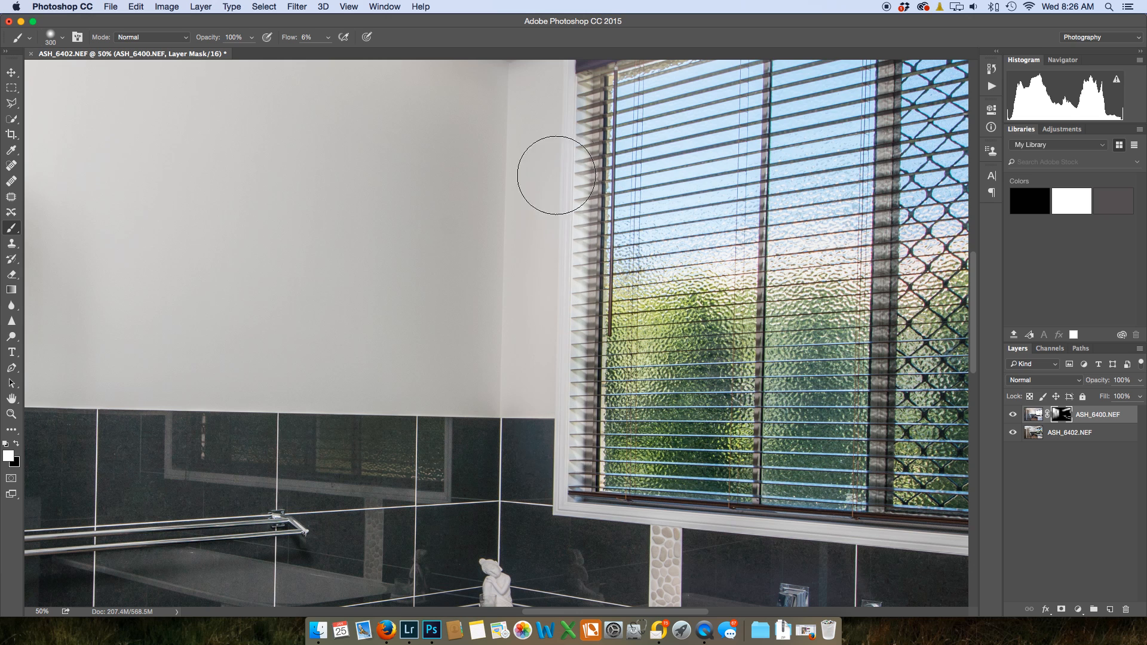
{"action": "left_click_drag", "start_coordinate": [559, 107], "coordinate": [588, 252]}
{"action": "mouse_move", "coordinate": [599, 169]}
{"action": "left_mouse_down"}
{"action": "mouse_move", "coordinate": [571, 262]}
{"action": "mouse_move", "coordinate": [574, 184]}
{"action": "mouse_move", "coordinate": [579, 208]}
{"action": "left_mouse_up"}
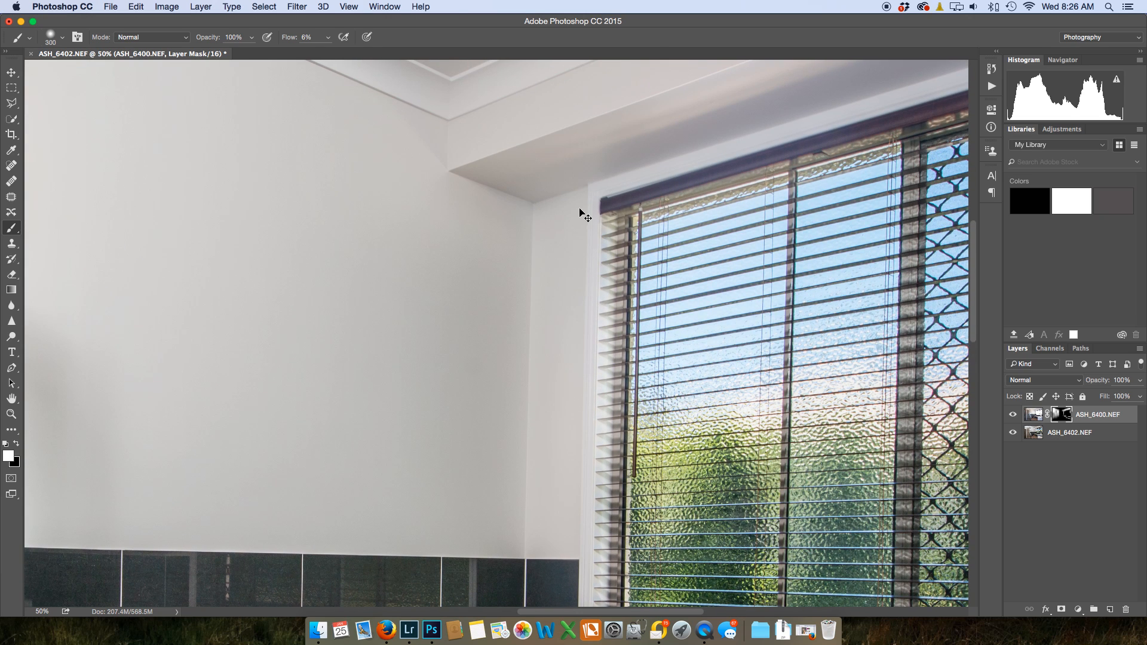
Toggle the visibility of the ASH_6400.NEF and ASH_6402.NEF layers to check the blend and the painted mask areas.
{"action": "key", "text": "super+minus"}
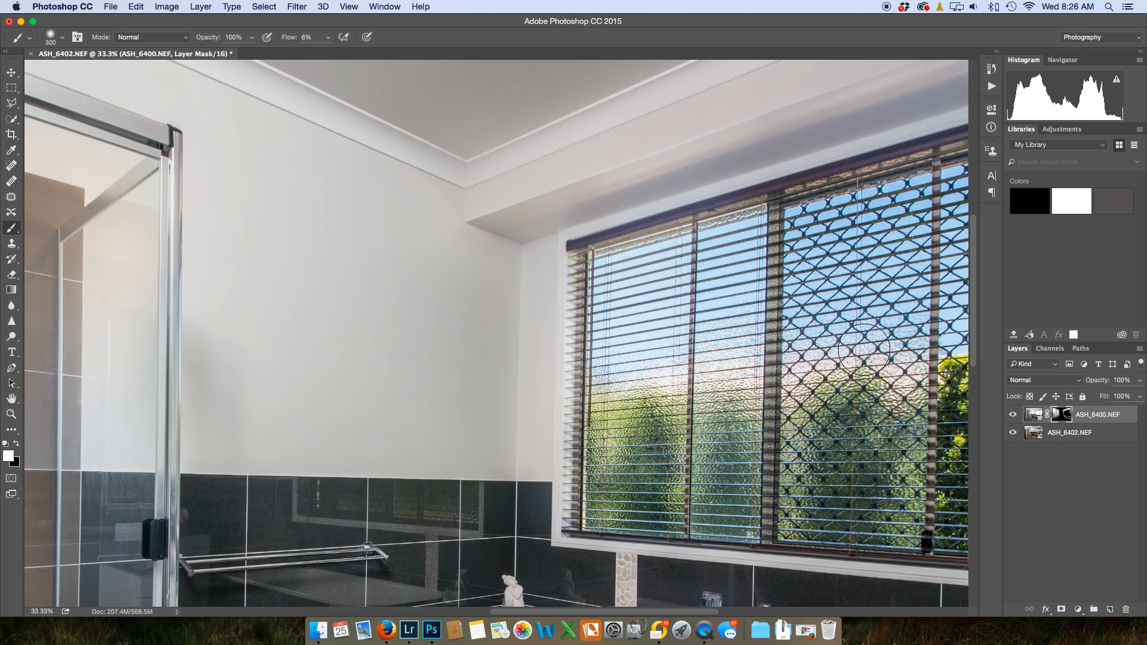
{"action": "left_click", "coordinate": [1013, 416]}
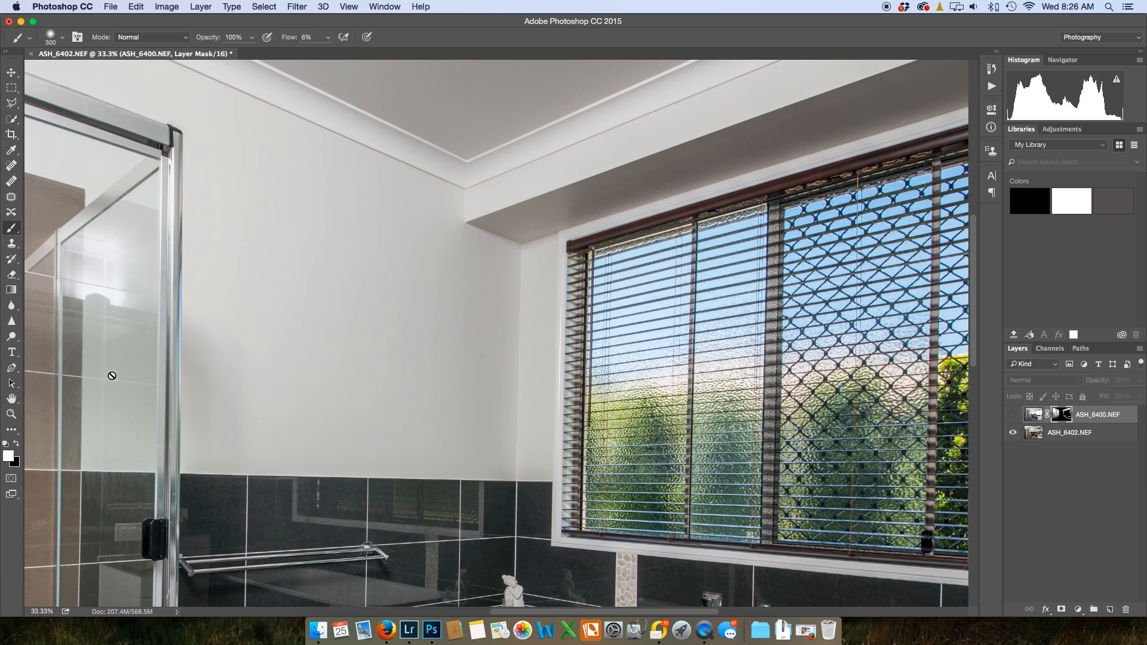
{"action": "left_click", "coordinate": [1013, 432]}
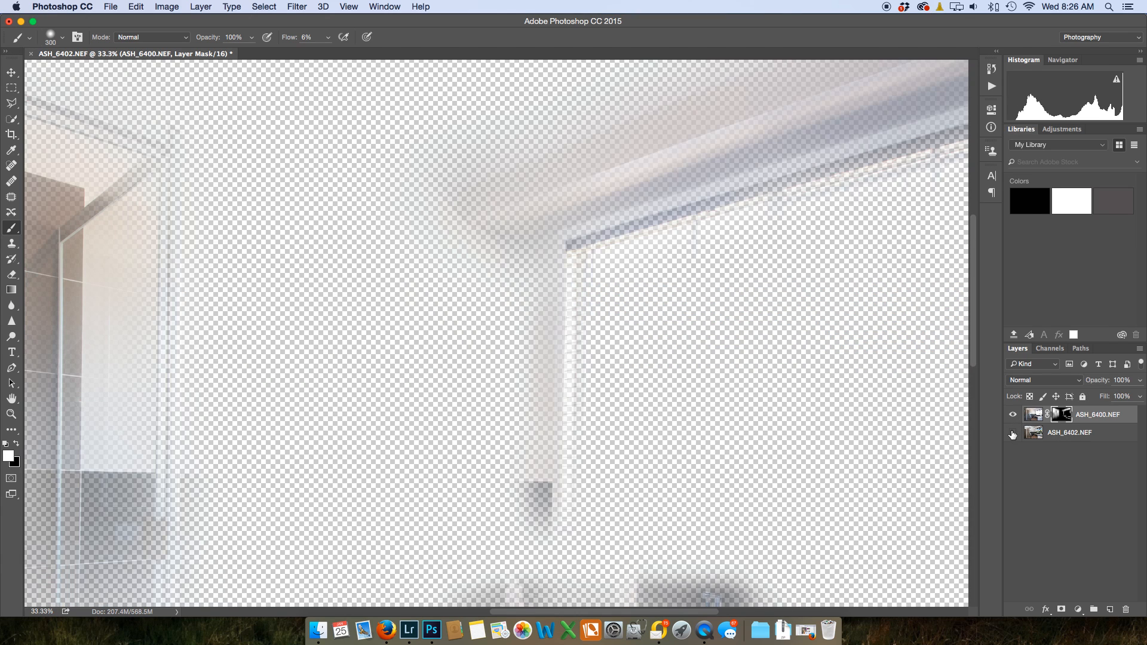
{"action": "left_click", "coordinate": [1012, 432]}
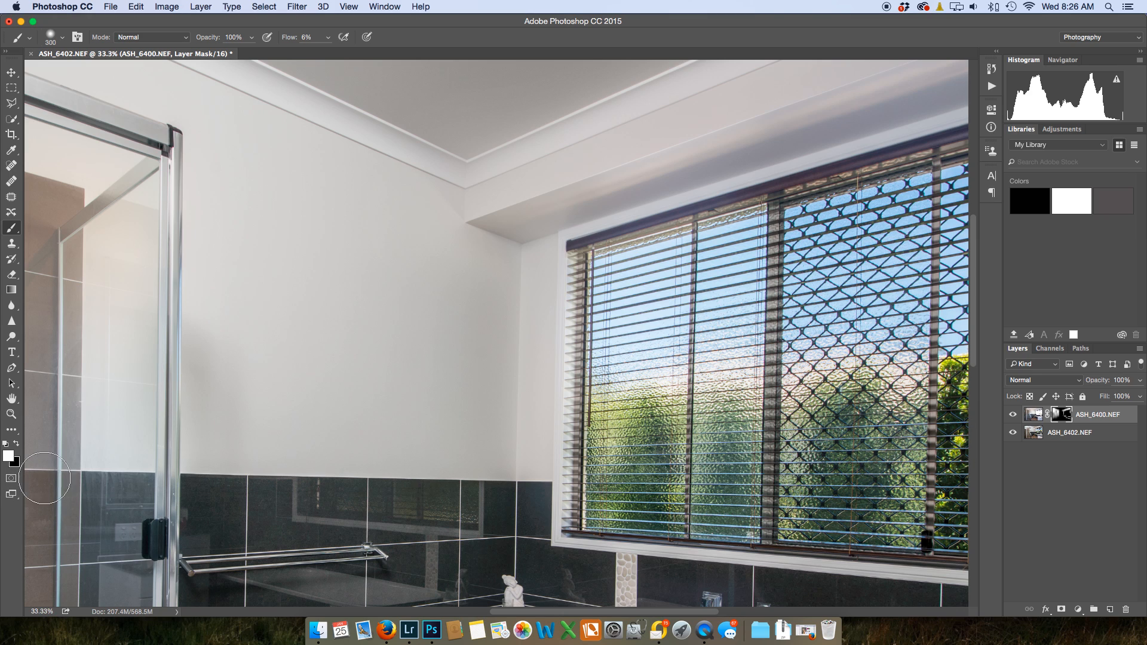
Paint the mask white over the upper wall between the shower and the window, using brush sizes of 700 and 1100 px.
{"action": "key", "text": "bracketright"}
{"action": "key", "text": "bracketright"}
{"action": "key", "text": "bracketright"}
{"action": "key", "text": "bracketright"}
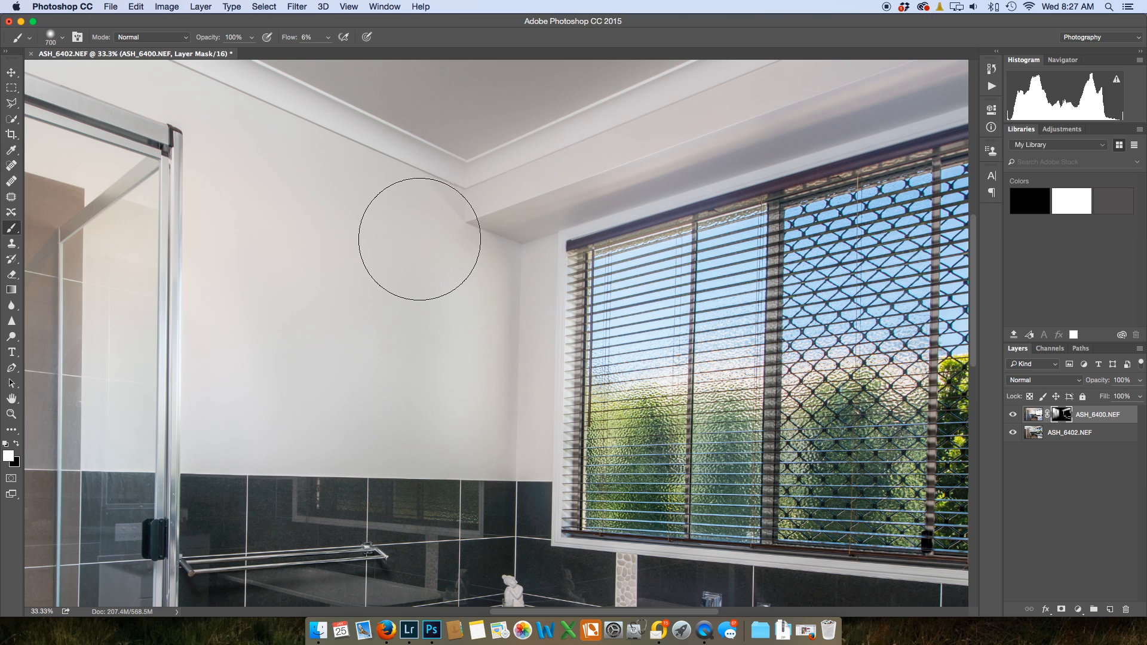
{"action": "key", "text": "bracketright"}
{"action": "key", "text": "bracketright"}
{"action": "key", "text": "bracketright"}
{"action": "key", "text": "bracketright"}
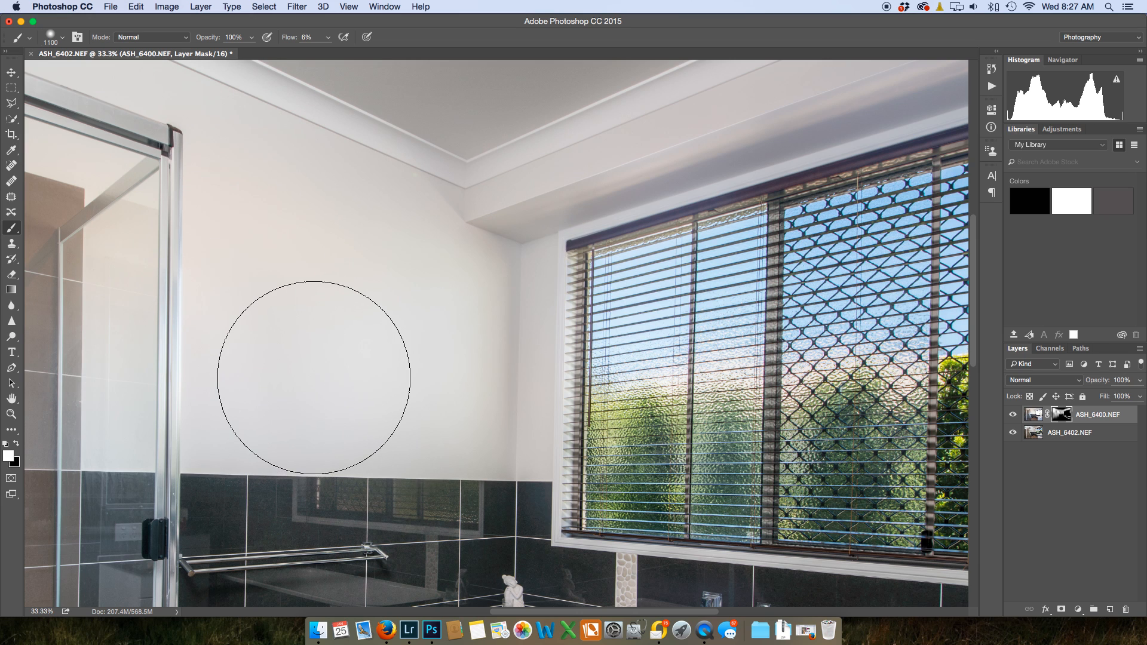
With a black 1400 px brush, paint the mask over the wall beside the window, and save the blended document.
{"action": "key", "text": "super+minus"}
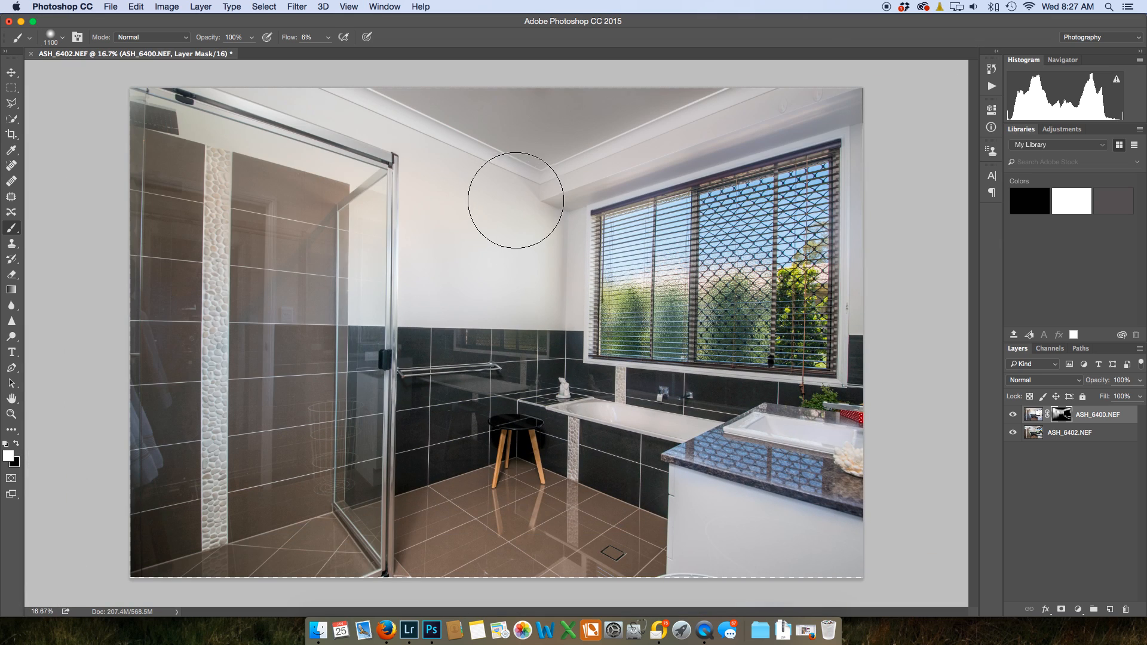
{"action": "left_click", "coordinate": [16, 443]}
{"action": "key", "text": "bracketright"}
{"action": "key", "text": "bracketright"}
{"action": "key", "text": "bracketright"}
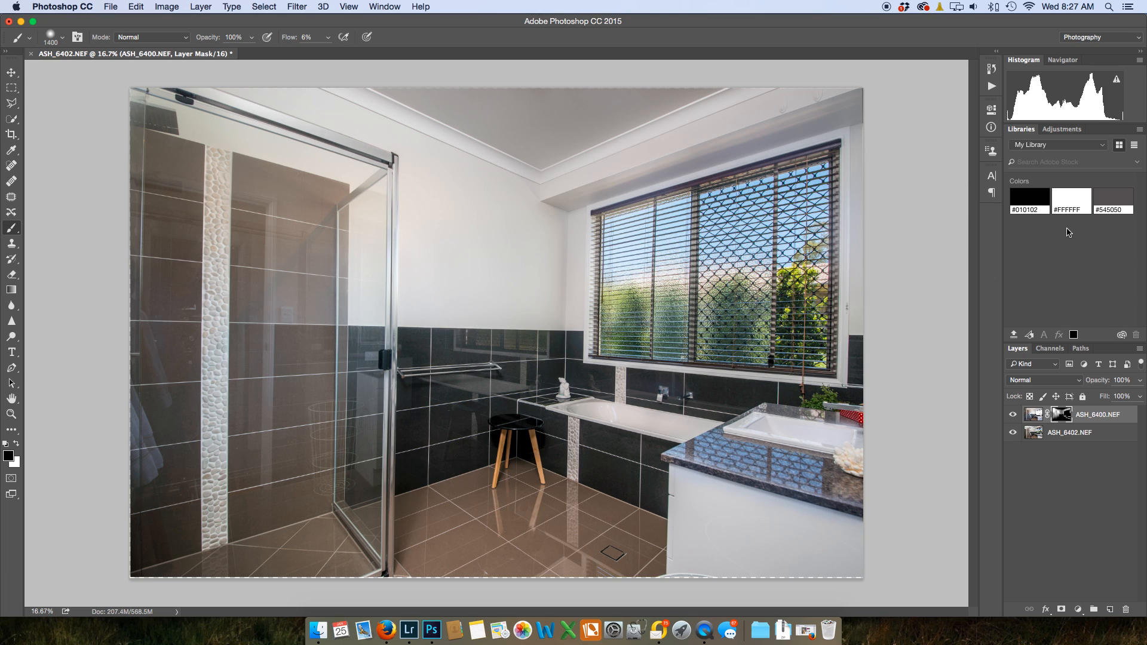
{"action": "key", "text": "super+s"}
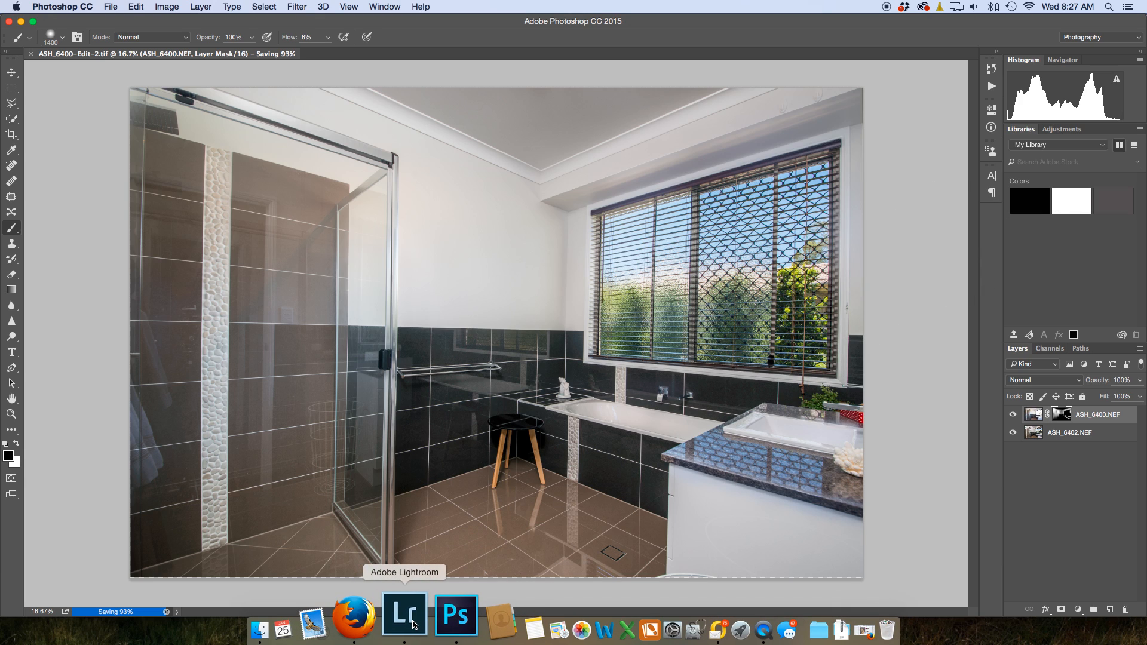
Switch to Lightroom's Develop module, select ASH_6400-Edit.tif and apply the Z Final Bump preset.
{"action": "left_click", "coordinate": [412, 625]}
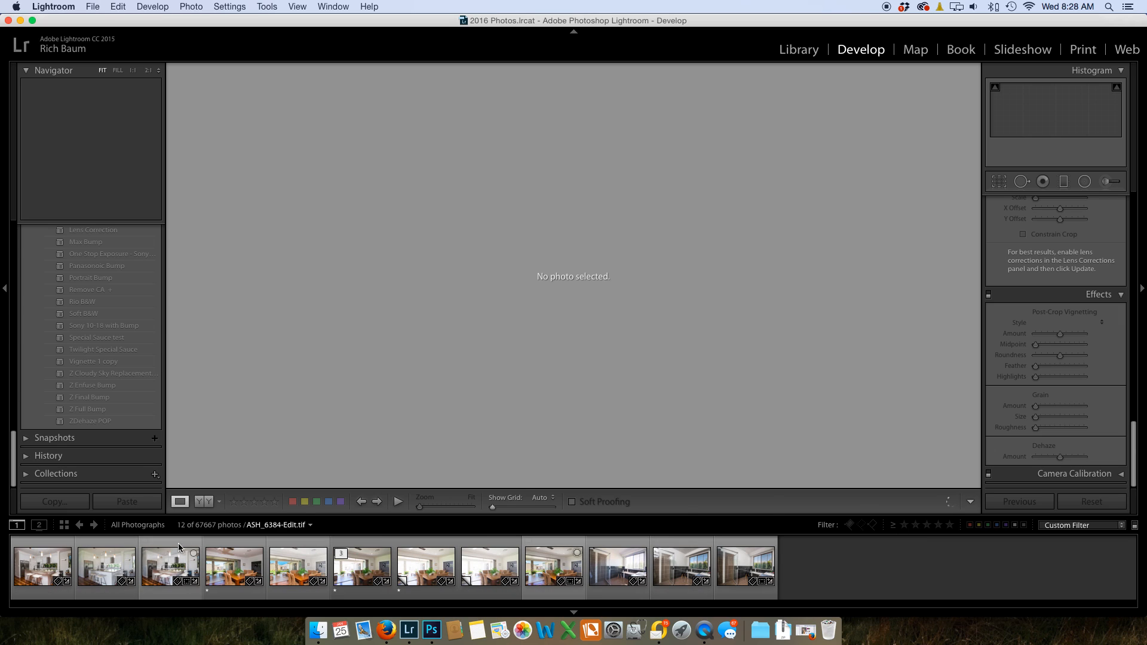
{"action": "left_click", "coordinate": [798, 50]}
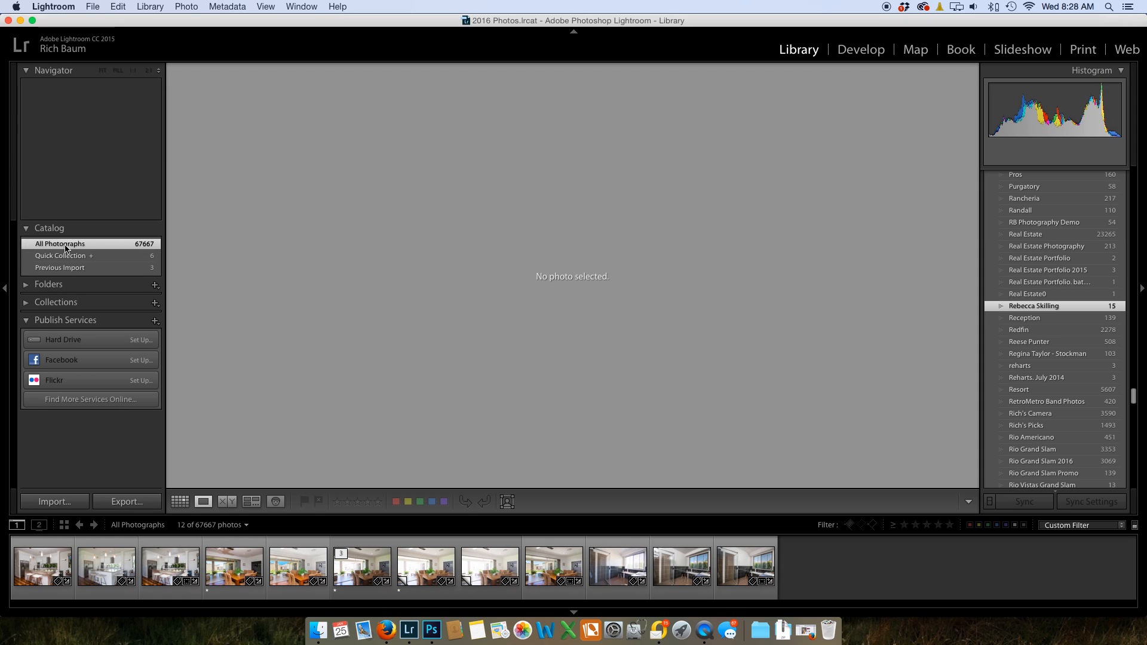
{"action": "left_click", "coordinate": [861, 50]}
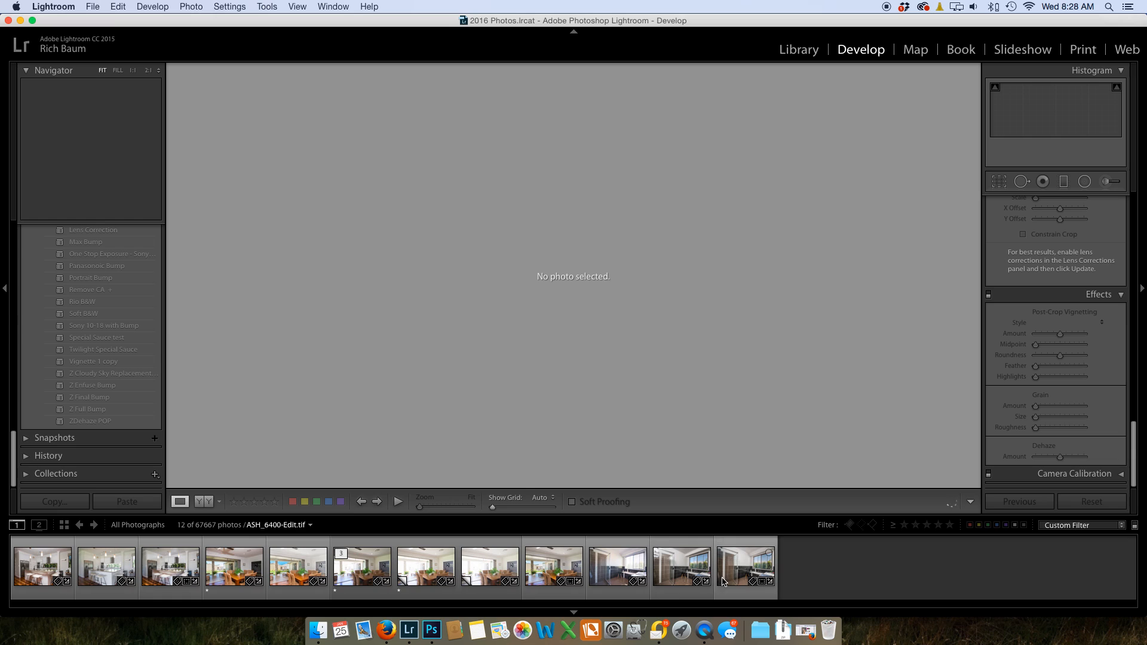
{"action": "left_click", "coordinate": [729, 578]}
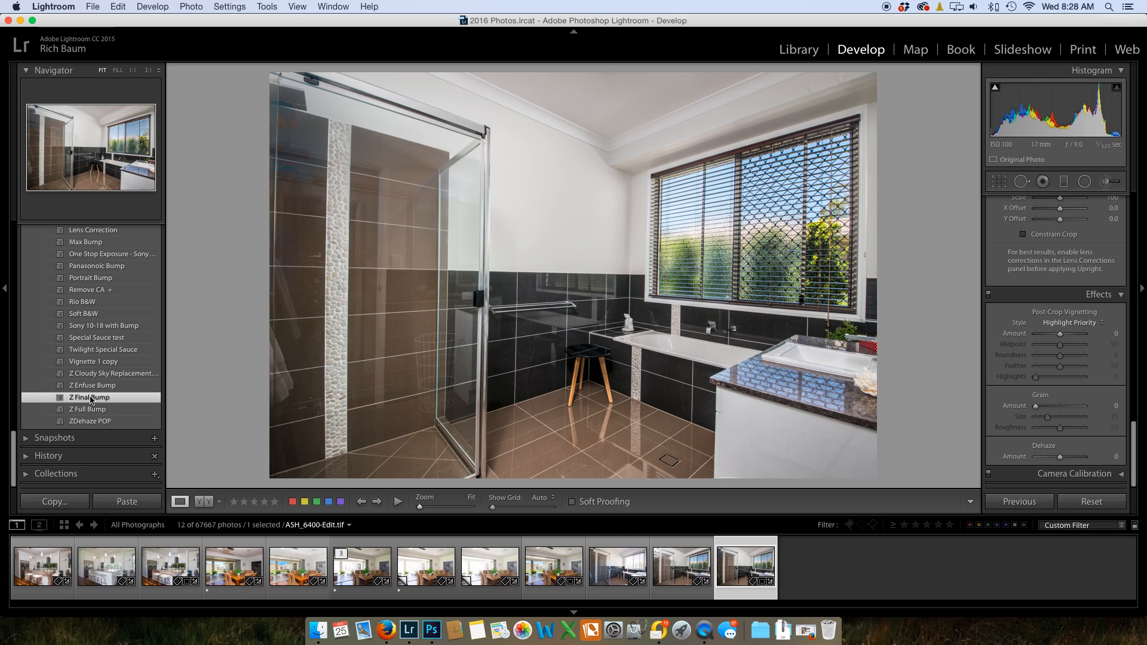
Compare ASH_6400-Edit.tif with ASH_6402.NEF, and set the edited photo's Exposure to +0.45.
{"action": "scroll", "coordinate": [1102, 387], "scroll_direction": "up", "scroll_amount": 1}
{"action": "scroll", "coordinate": [1103, 387], "scroll_direction": "up", "scroll_amount": 10}
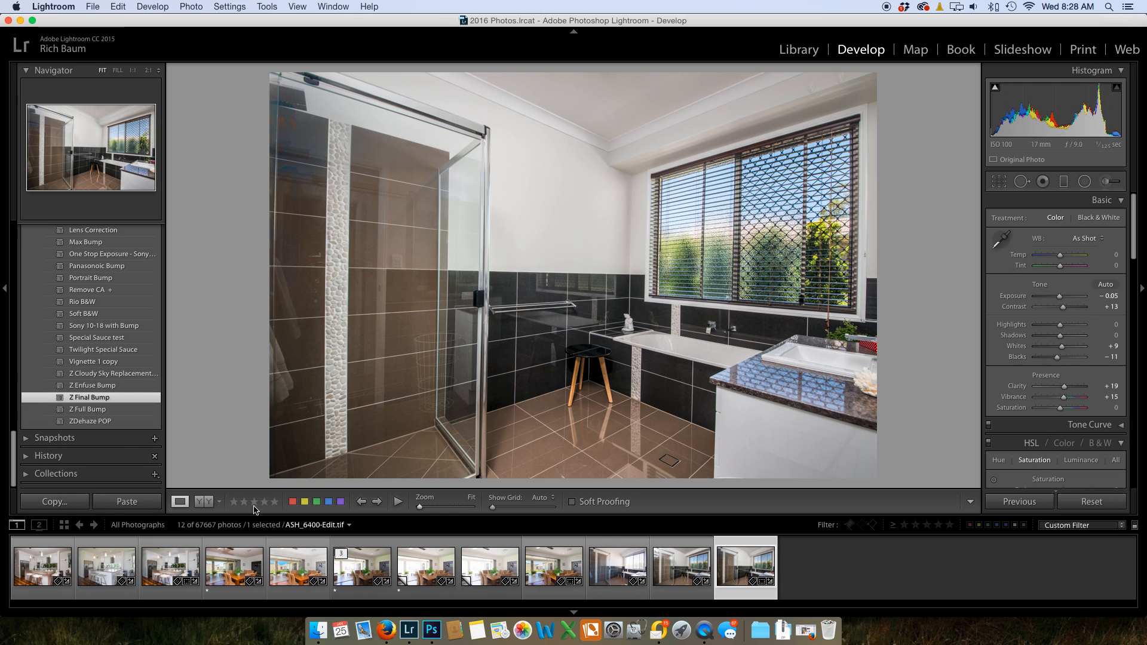
{"action": "left_click", "coordinate": [664, 575]}
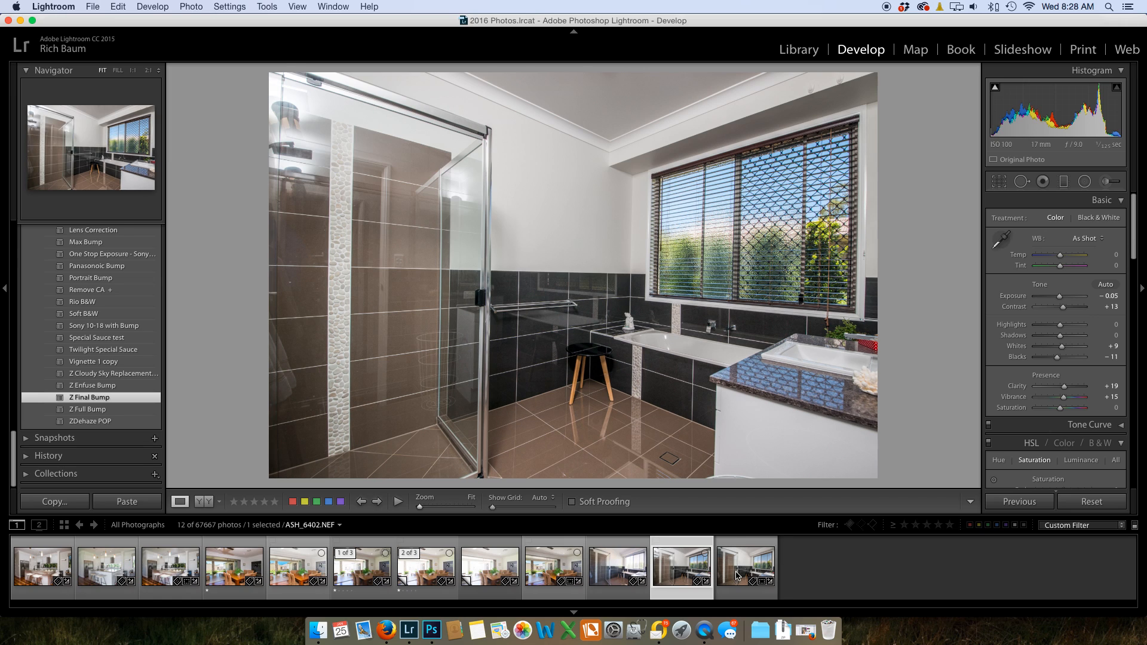
{"action": "left_click", "coordinate": [732, 575]}
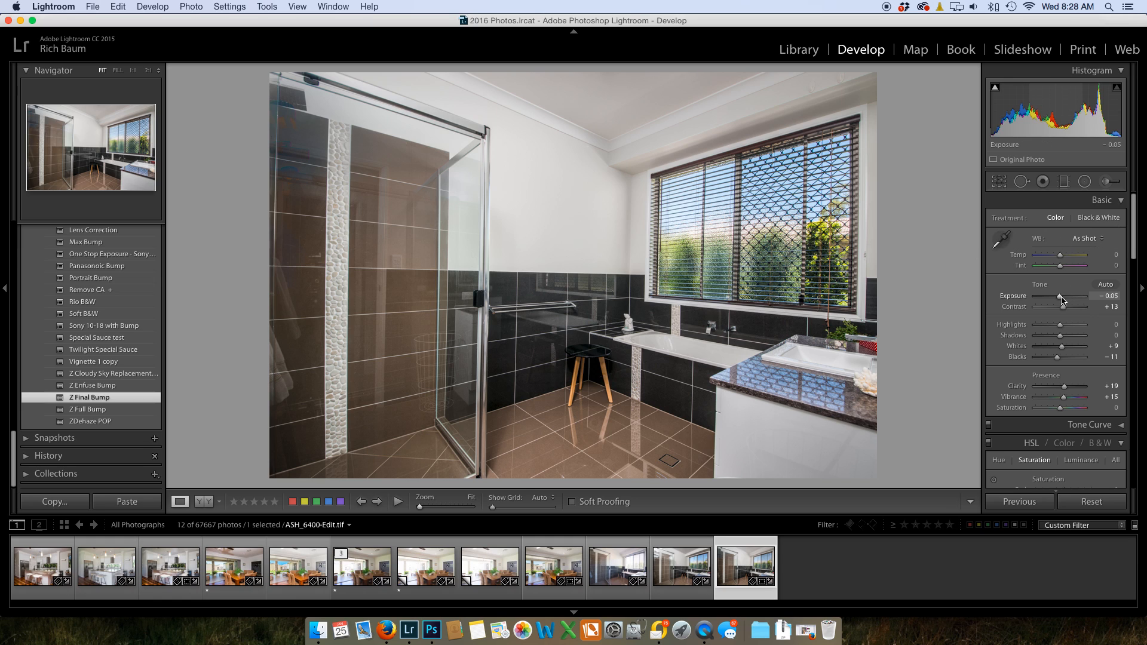
{"action": "left_click_drag", "start_coordinate": [1059, 299], "coordinate": [1061, 300]}
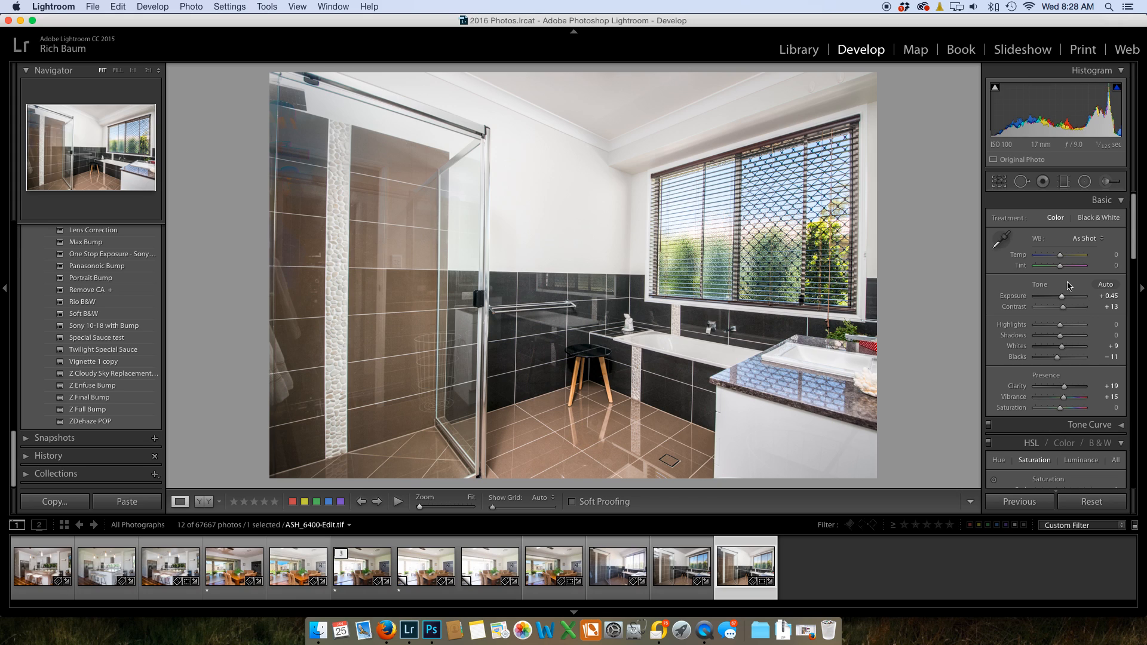
Try the Auto Upright perspective correction on the bathroom photo, and undo it.
{"action": "scroll", "coordinate": [1048, 328], "scroll_direction": "down", "scroll_amount": 2}
{"action": "scroll", "coordinate": [1050, 328], "scroll_direction": "down", "scroll_amount": 20}
{"action": "scroll", "coordinate": [1056, 364], "scroll_direction": "down", "scroll_amount": 8}
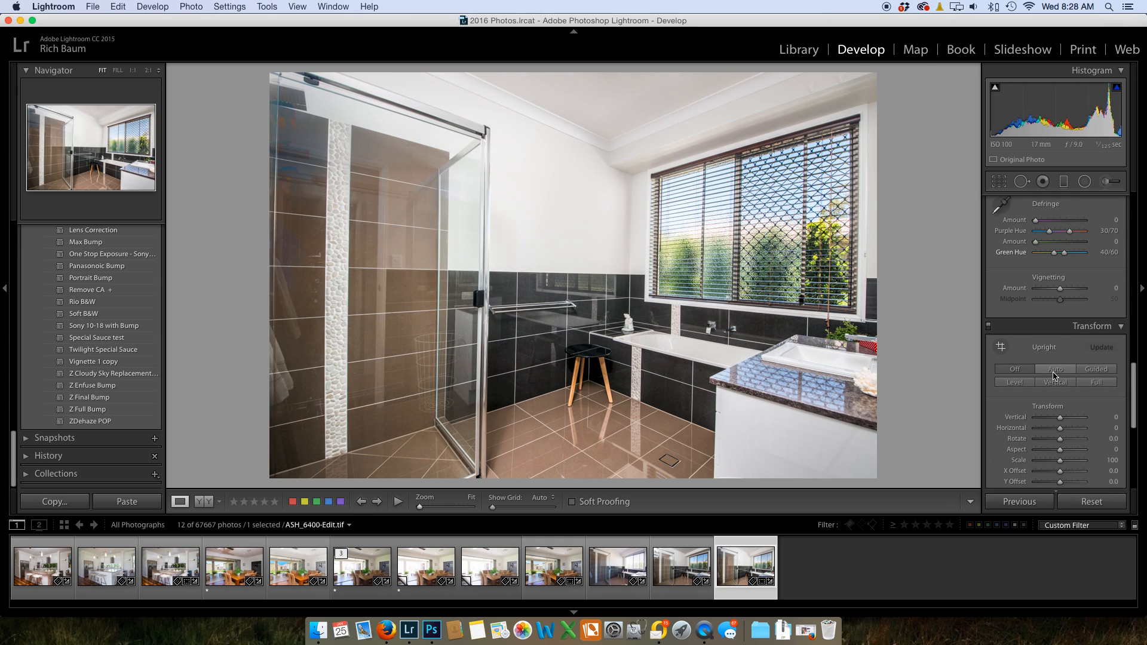
{"action": "left_click", "coordinate": [1056, 369]}
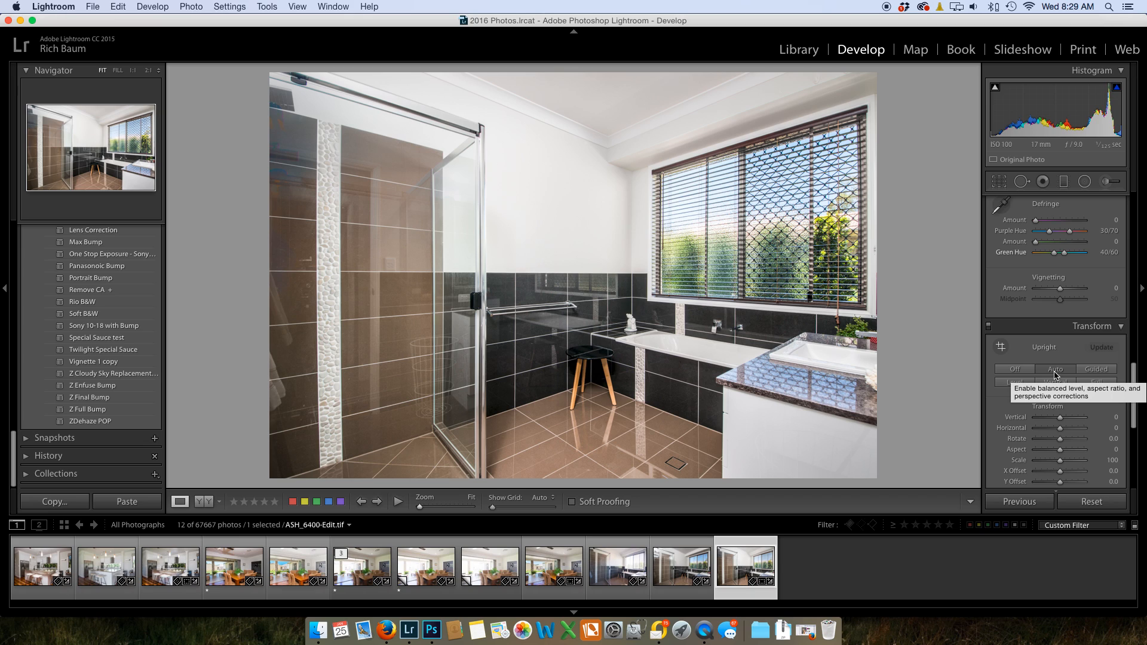
{"action": "key", "text": "super+z"}
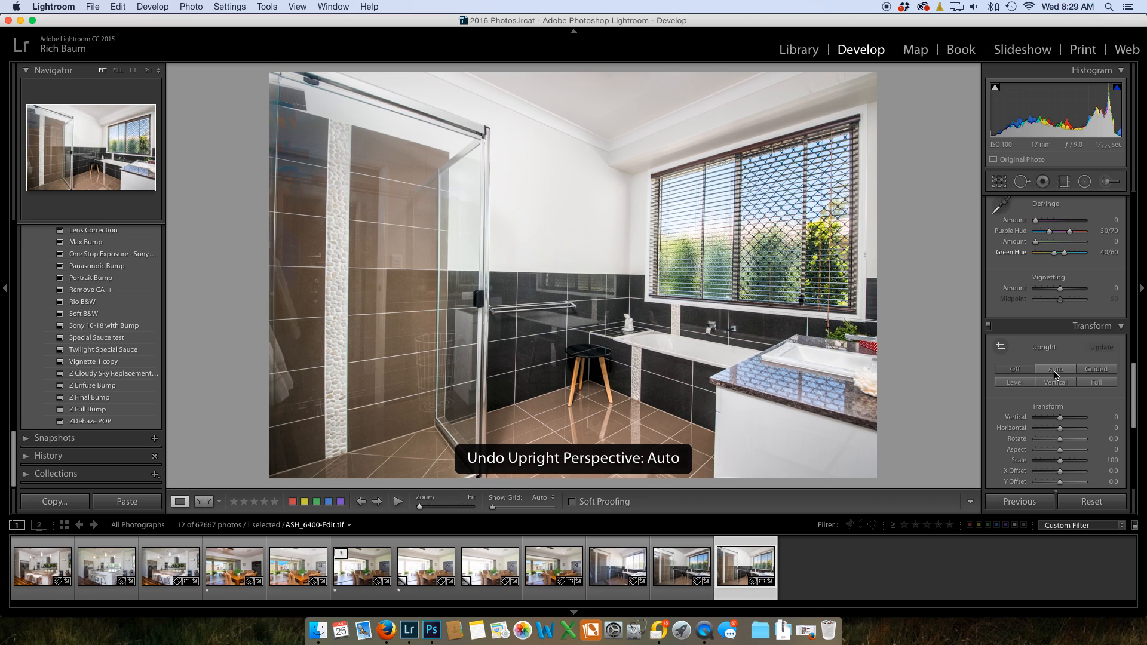
Set the Vertical transform to +3, and compare it with the Auto Upright correction before undoing Auto.
{"action": "left_click_drag", "start_coordinate": [1060, 418], "coordinate": [1061, 418]}
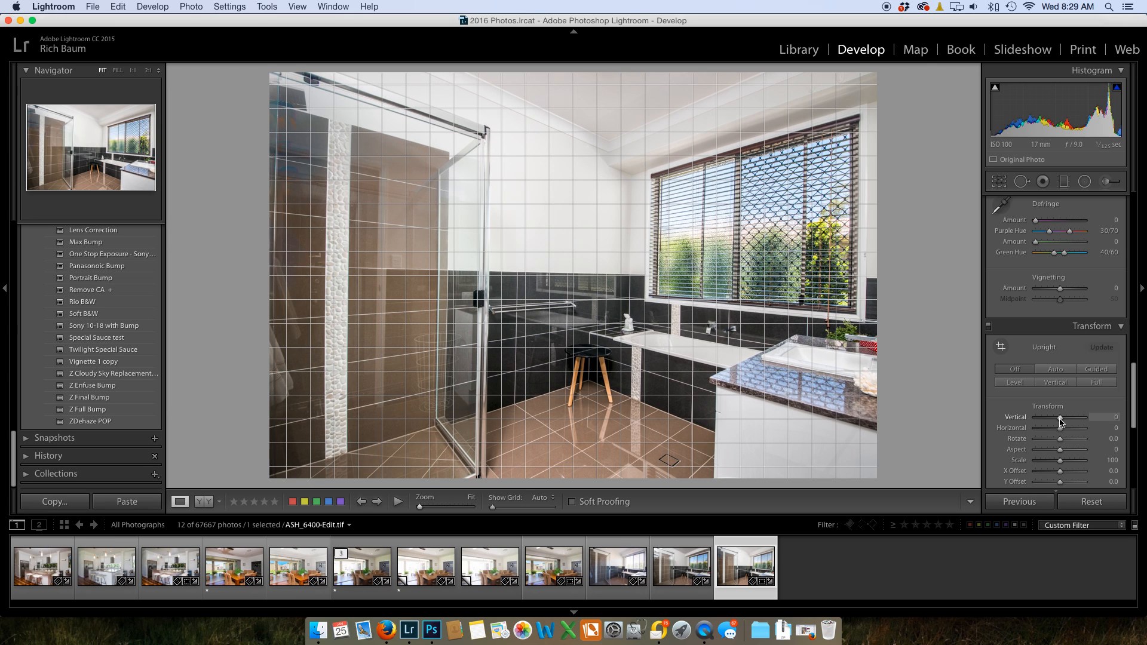
{"action": "left_click_drag", "start_coordinate": [1060, 422], "coordinate": [1061, 421]}
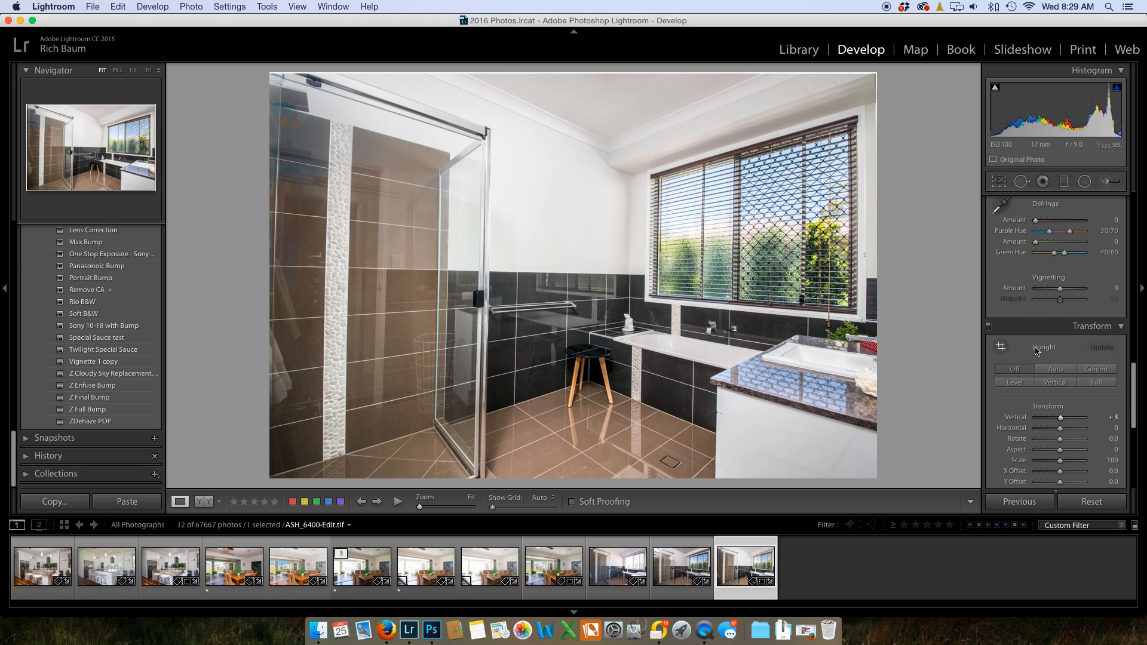
{"action": "left_click", "coordinate": [1051, 371]}
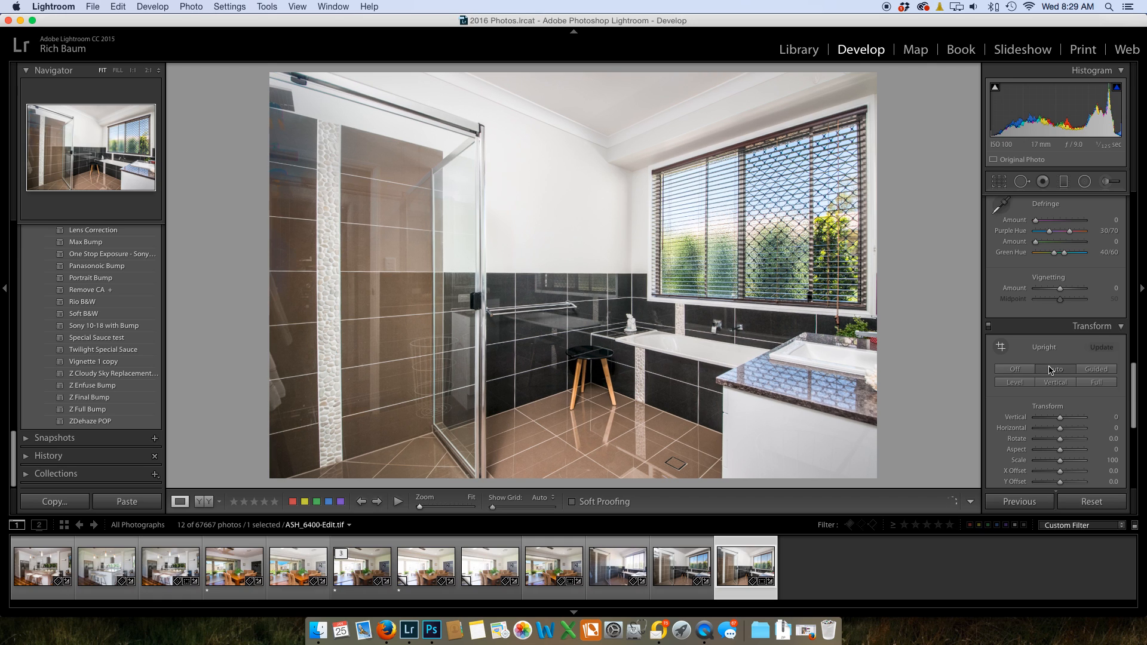
{"action": "key", "text": "super+z"}
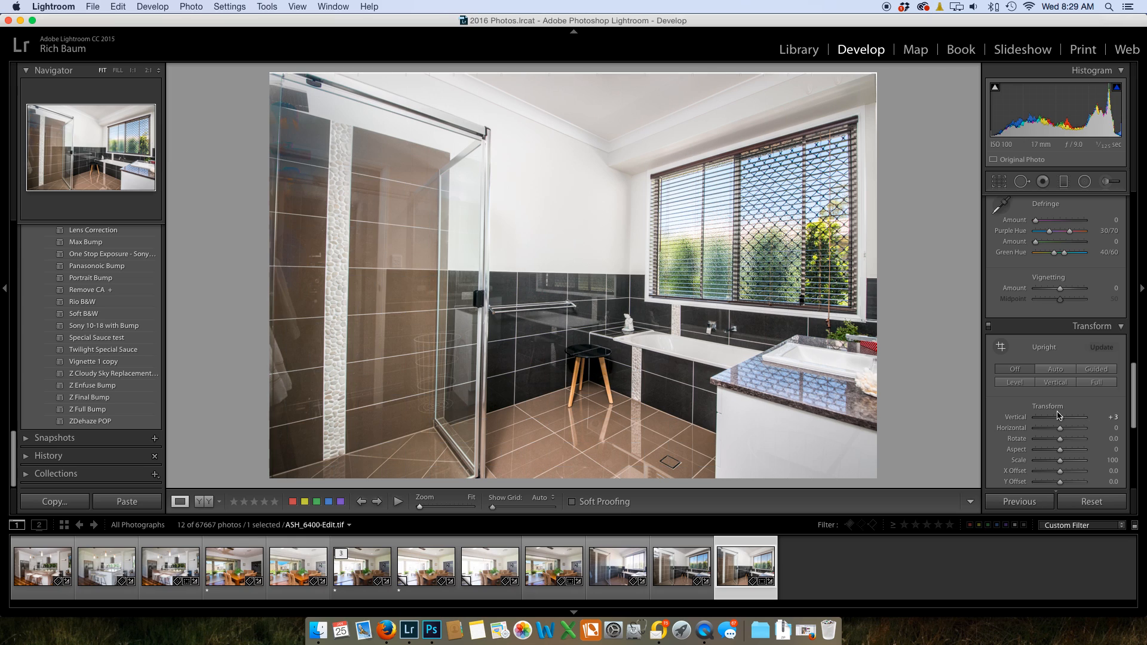
Set the manual lens Distortion amount to +5, and enable Constrain Crop for the transform.
{"action": "scroll", "coordinate": [1022, 381], "scroll_direction": "down", "scroll_amount": 2}
{"action": "scroll", "coordinate": [1020, 379], "scroll_direction": "down", "scroll_amount": 1}
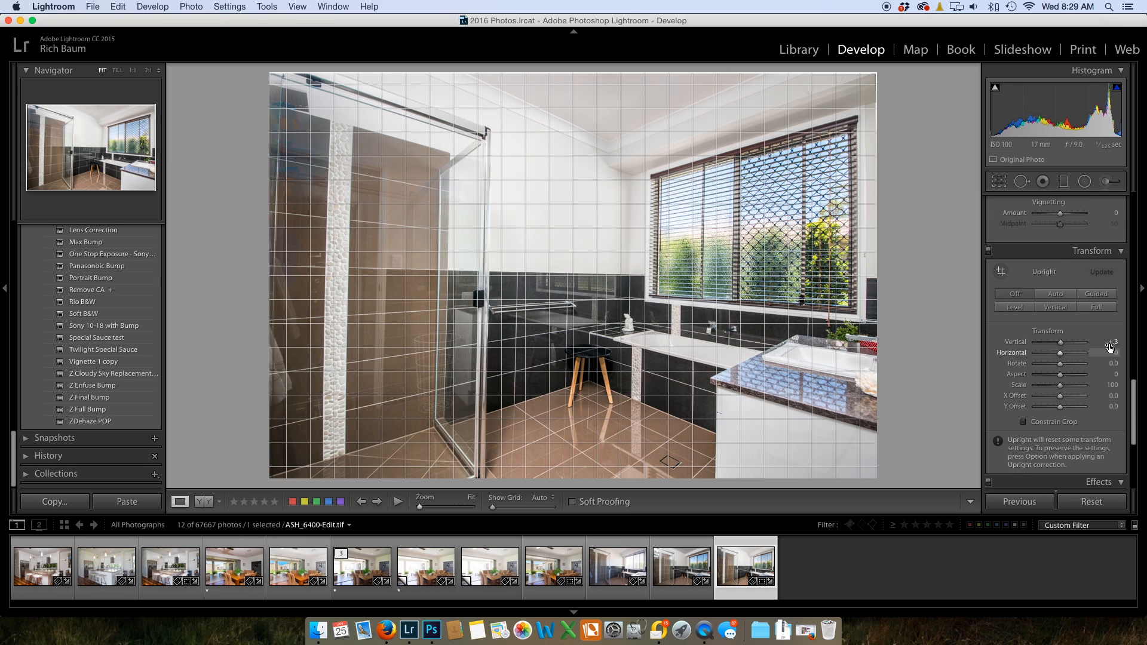
{"action": "scroll", "coordinate": [1075, 311], "scroll_direction": "up", "scroll_amount": 6}
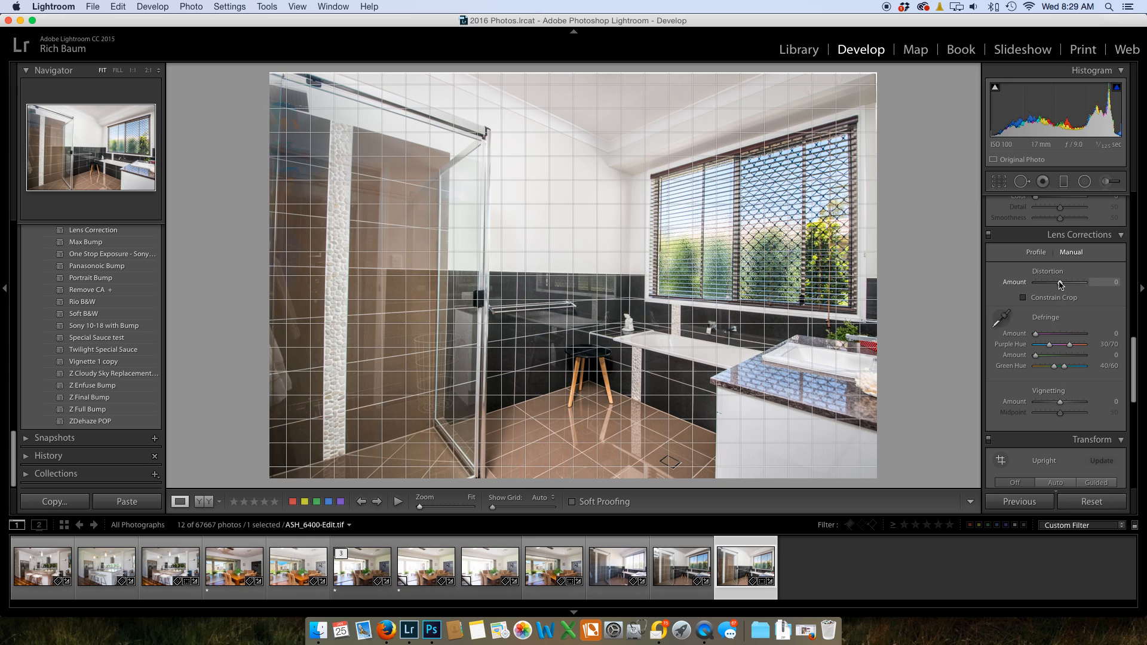
{"action": "left_click_drag", "start_coordinate": [1060, 284], "coordinate": [1063, 286]}
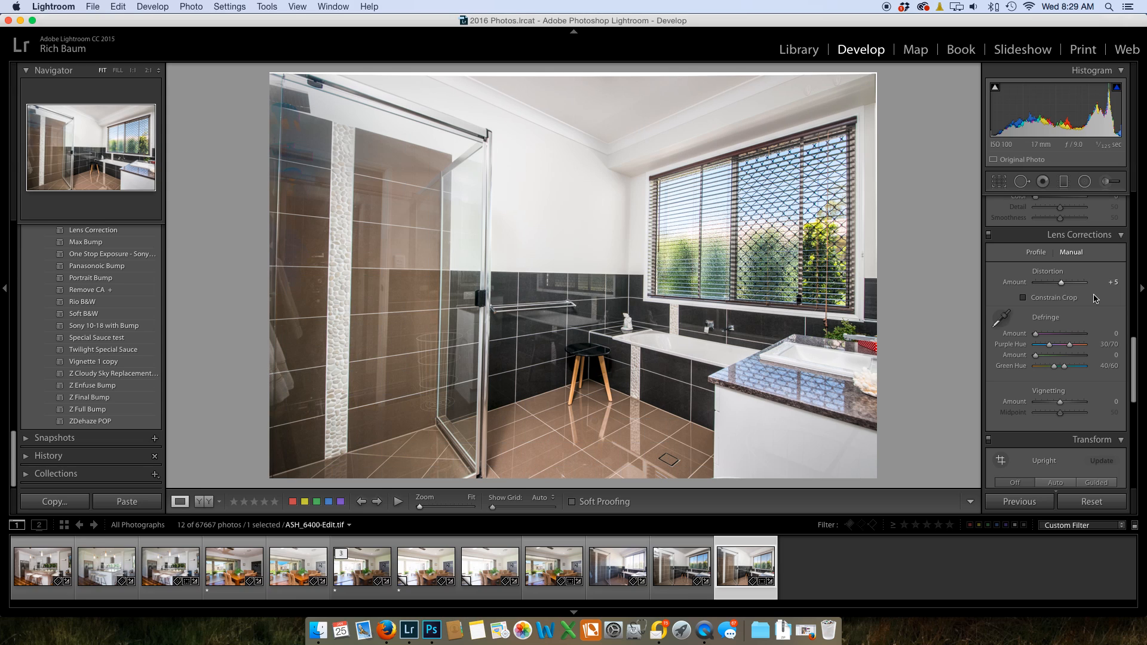
{"action": "scroll", "coordinate": [1098, 359], "scroll_direction": "down", "scroll_amount": 5}
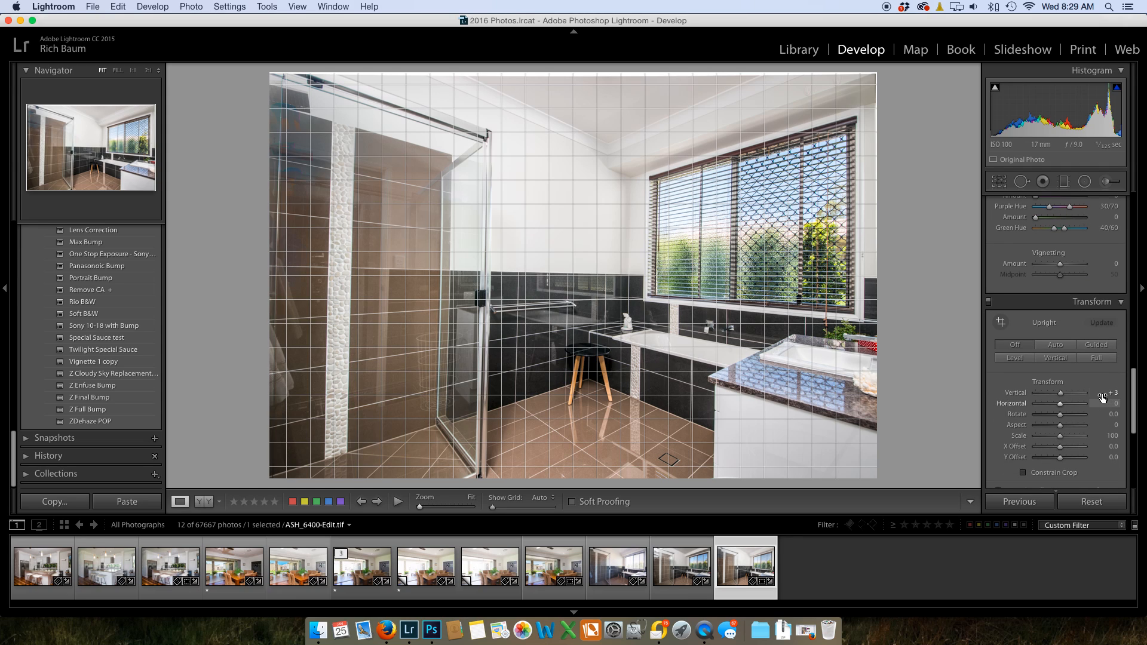
{"action": "scroll", "coordinate": [1025, 386], "scroll_direction": "down", "scroll_amount": 5}
{"action": "scroll", "coordinate": [1024, 386], "scroll_direction": "down", "scroll_amount": 1}
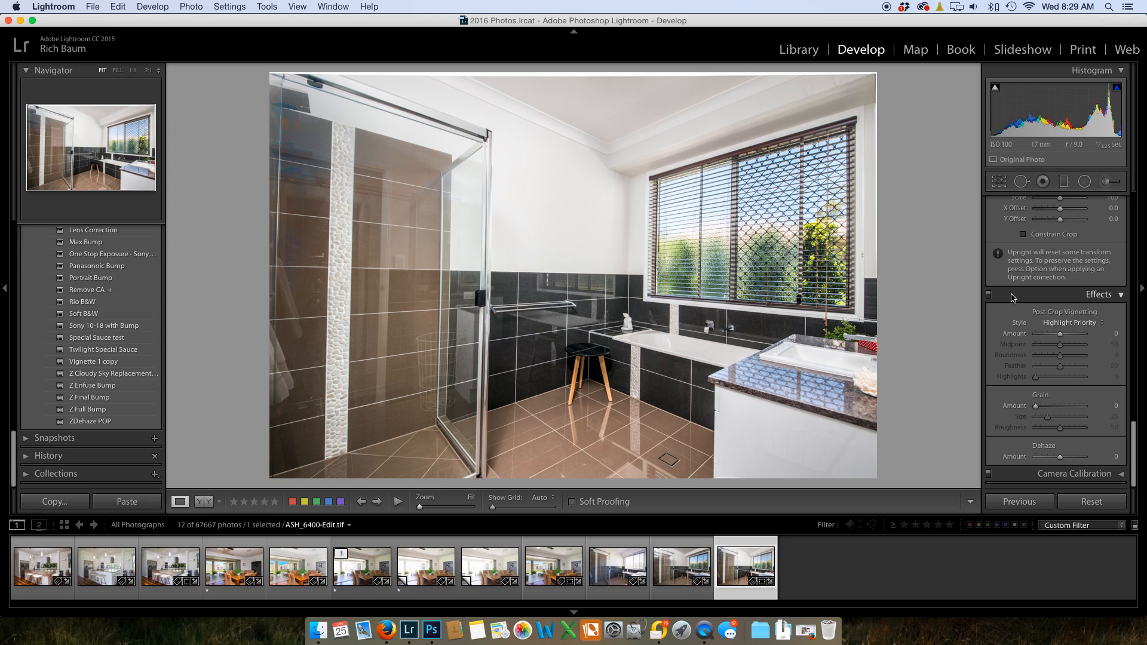
{"action": "left_click", "coordinate": [1026, 235]}
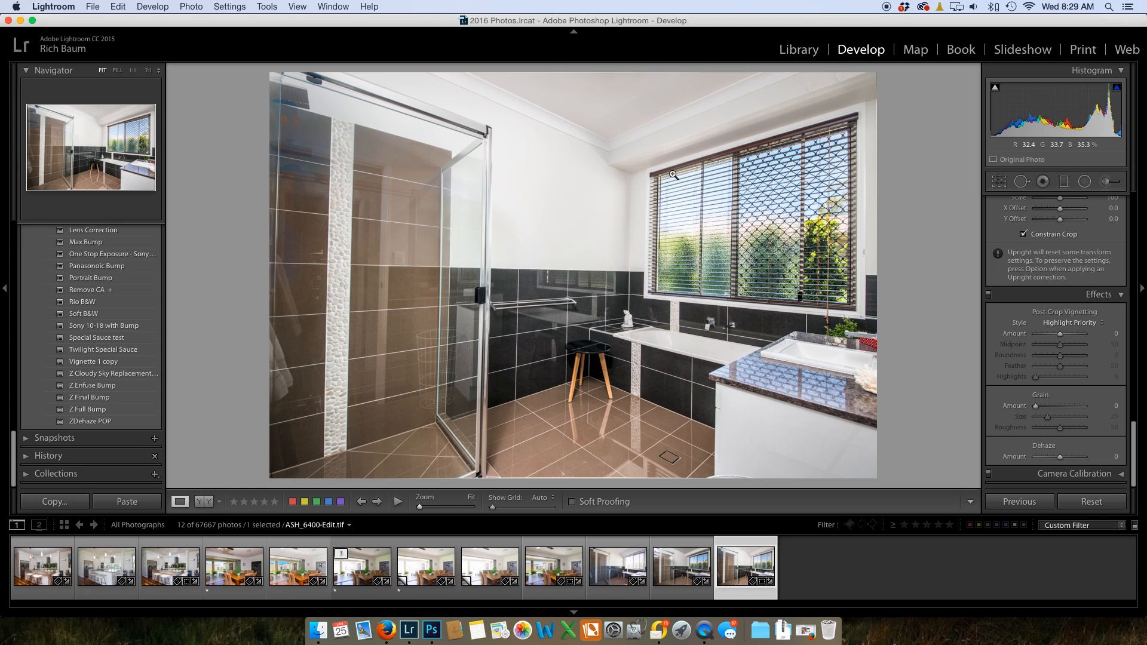
Undo the Constrain Crop, Distortion and Vertical transform changes.
{"action": "scroll", "coordinate": [1023, 296], "scroll_direction": "up", "scroll_amount": 1}
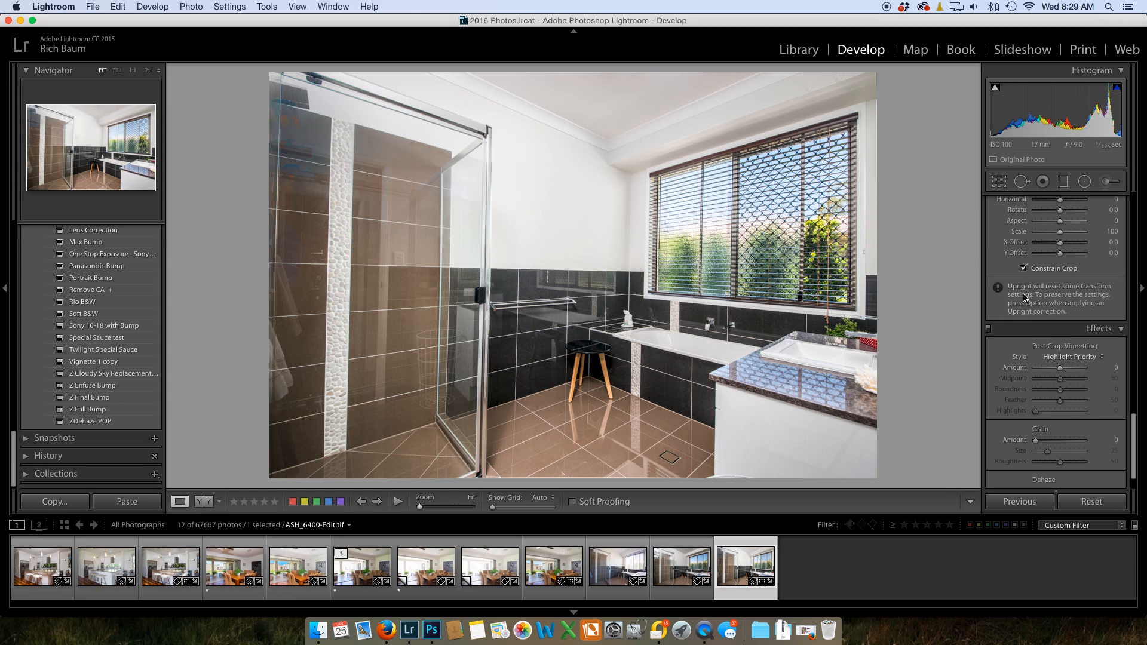
{"action": "key", "text": "super+z"}
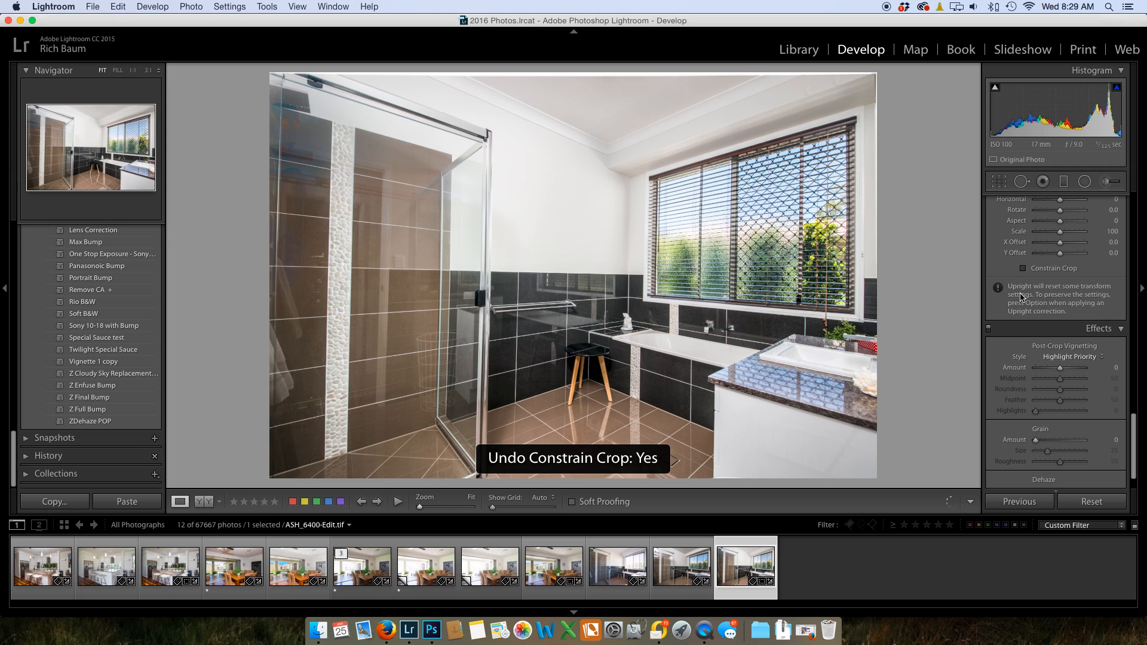
{"action": "key", "text": "super+z"}
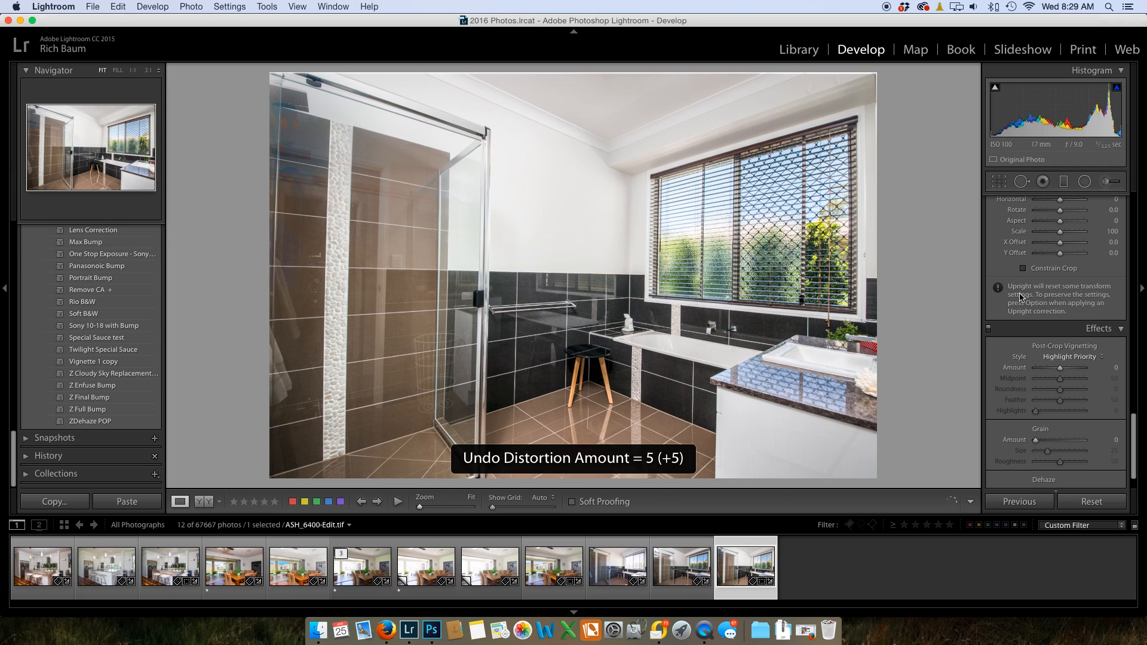
{"action": "key", "text": "super+z"}
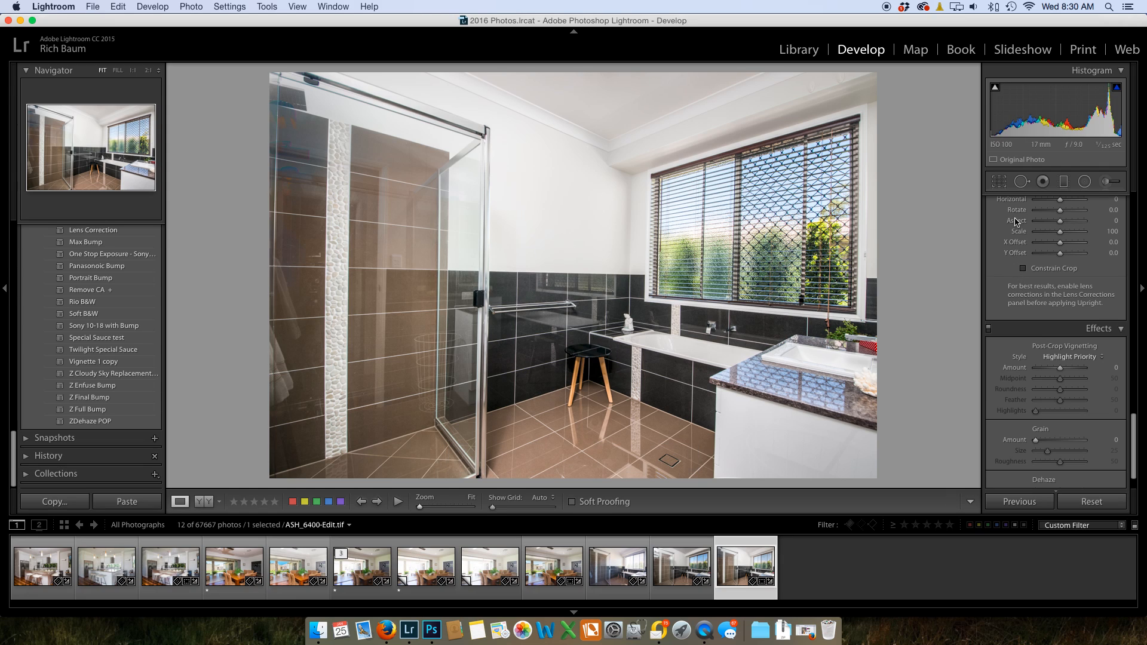
Straighten the bathroom photo with Crop & Straighten at an angle of -0.34, and apply the crop.
{"action": "left_click", "coordinate": [999, 183]}
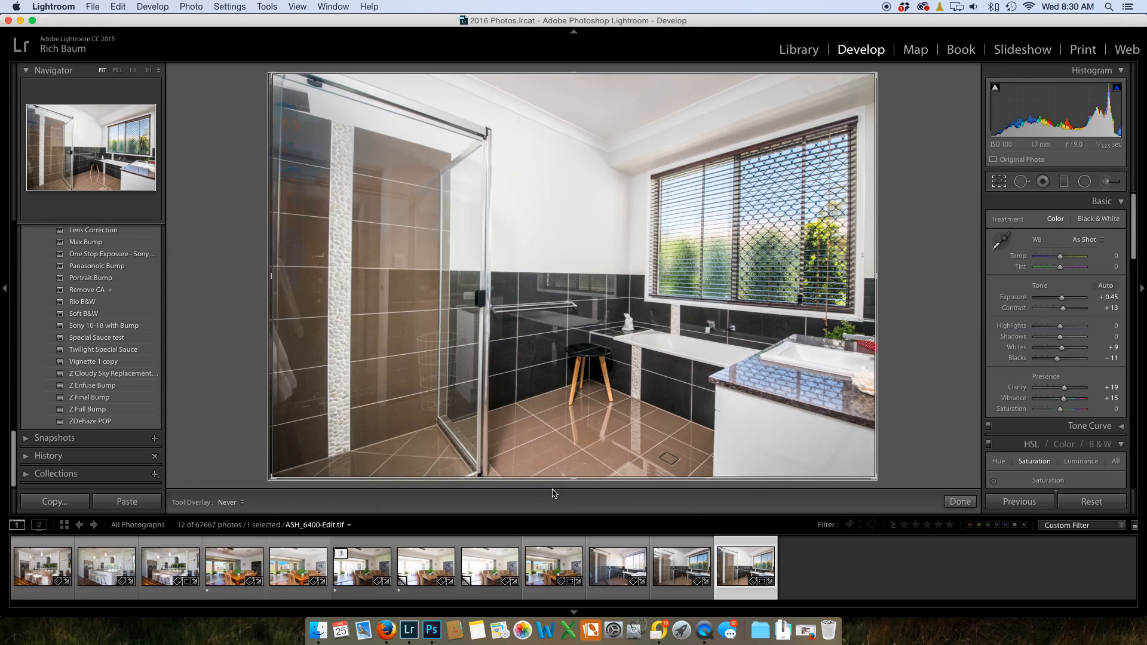
{"action": "left_click_drag", "start_coordinate": [550, 483], "coordinate": [551, 483]}
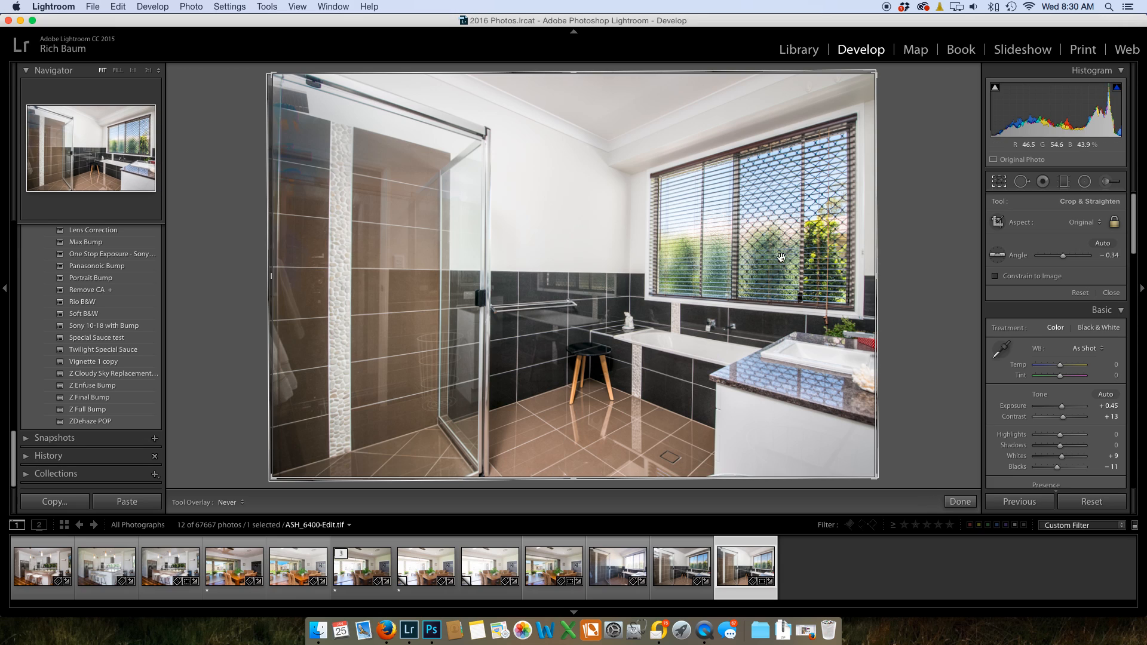
{"action": "left_click", "coordinate": [996, 185]}
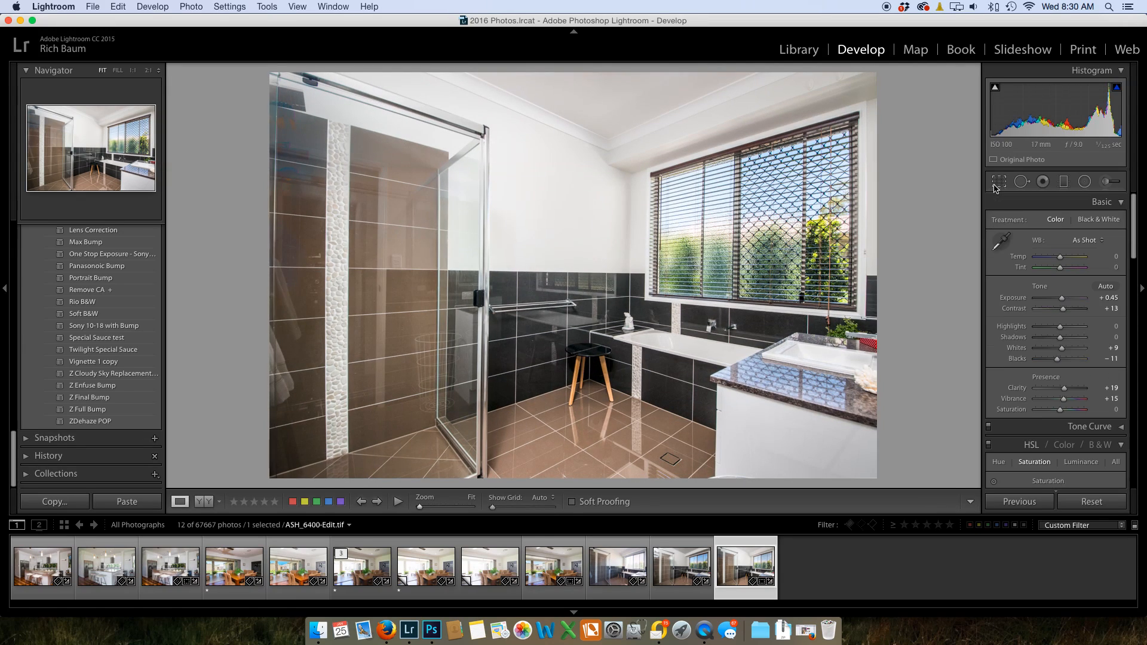